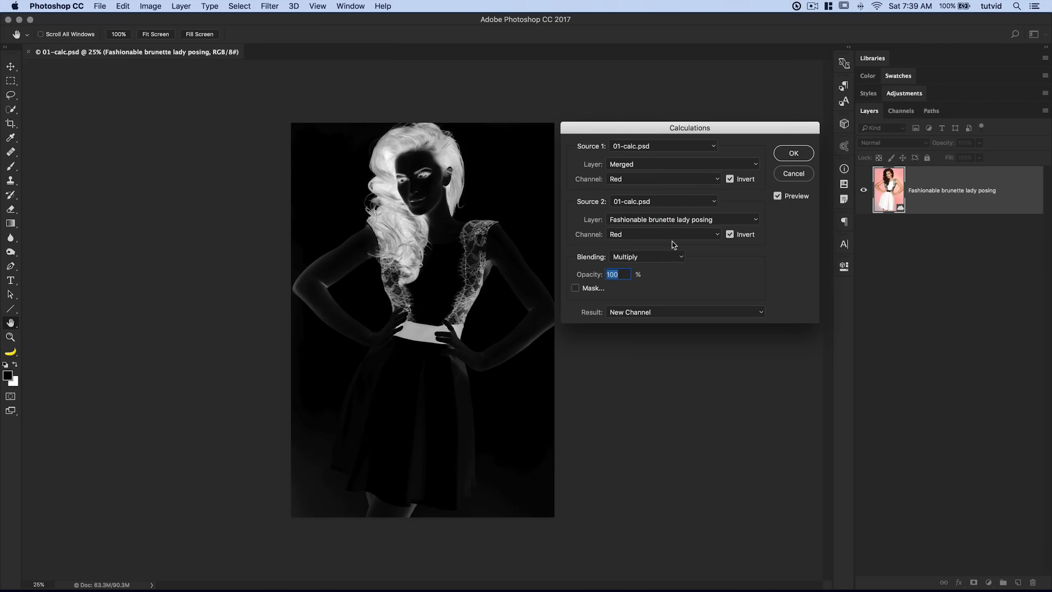
Step: Try Screen blending in the Calculations preview and examine the hair, face and dress close up
left_click(654, 260)
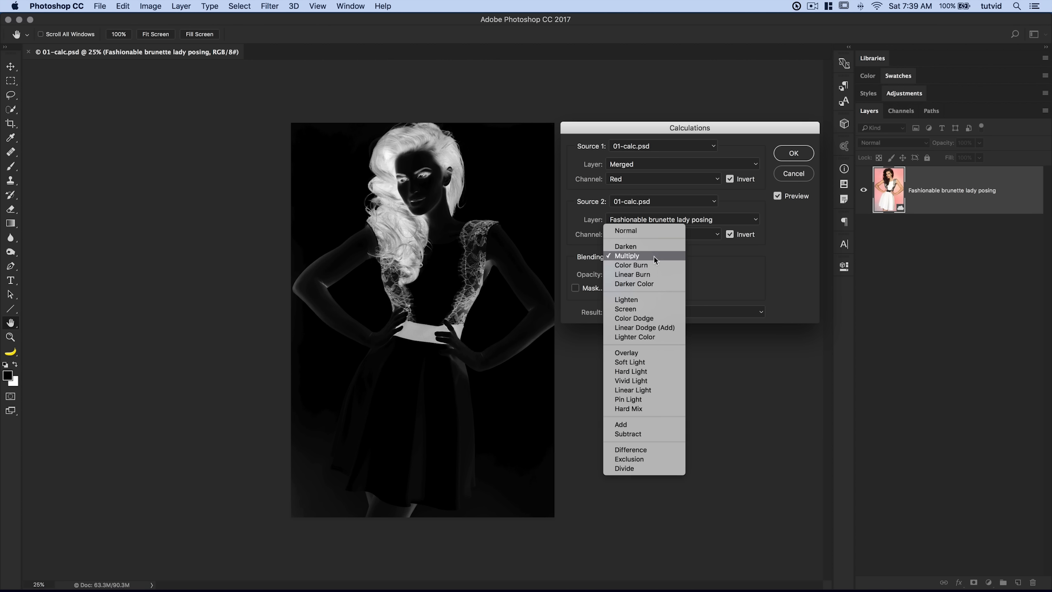
left_click(632, 310)
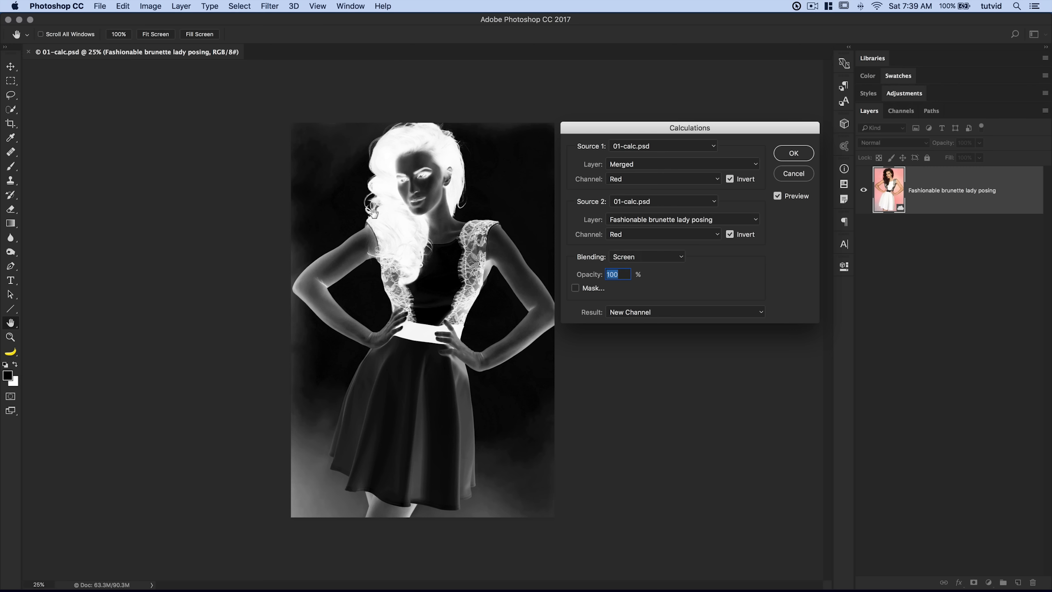
key("super+plus")
key("super+plus")
key("super+plus")
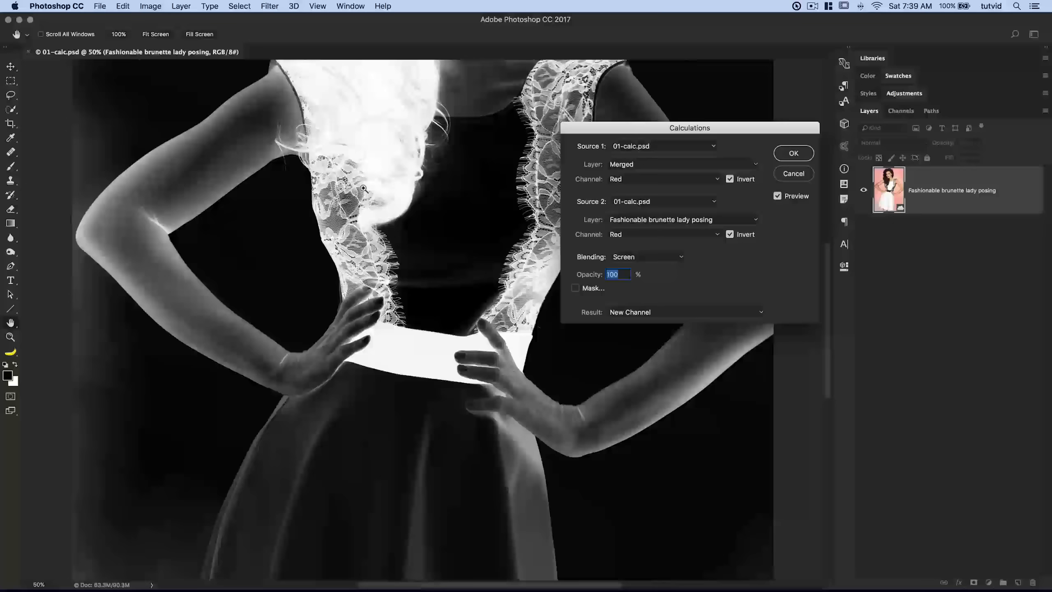
left_click_drag(378, 273, 411, 494)
left_click_drag(431, 319, 421, 289)
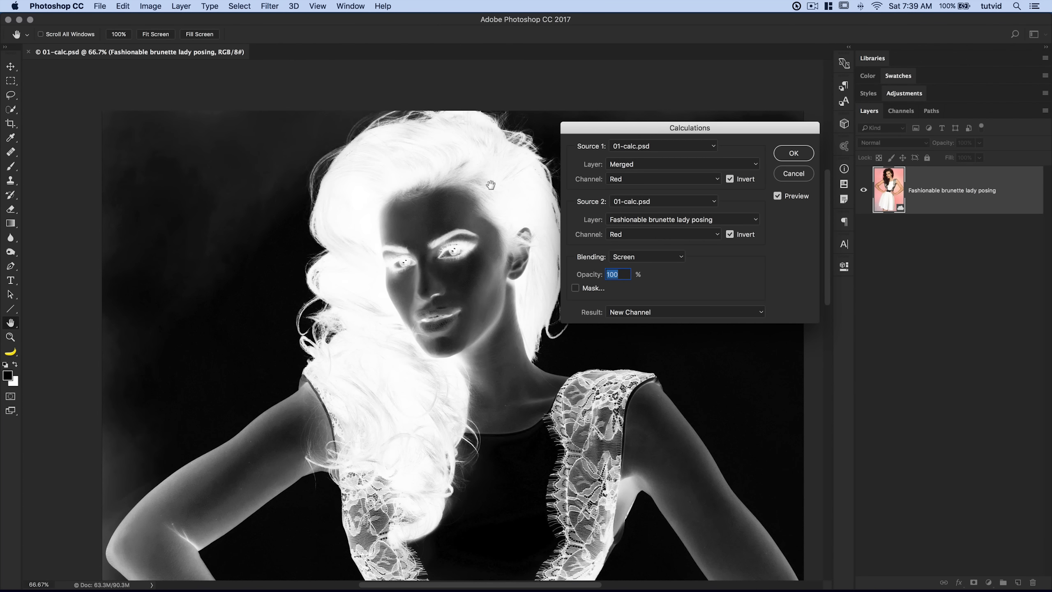
left_click_drag(491, 185, 394, 141)
left_click_drag(385, 207, 439, 152)
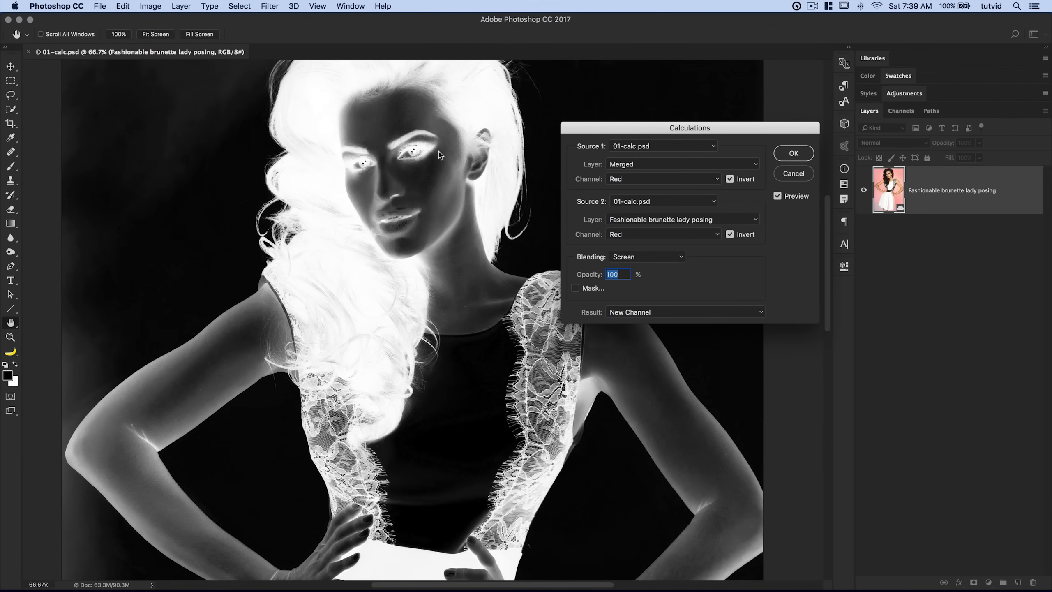
key("super+minus")
key("super+minus")
left_click_drag(497, 181, 428, 132)
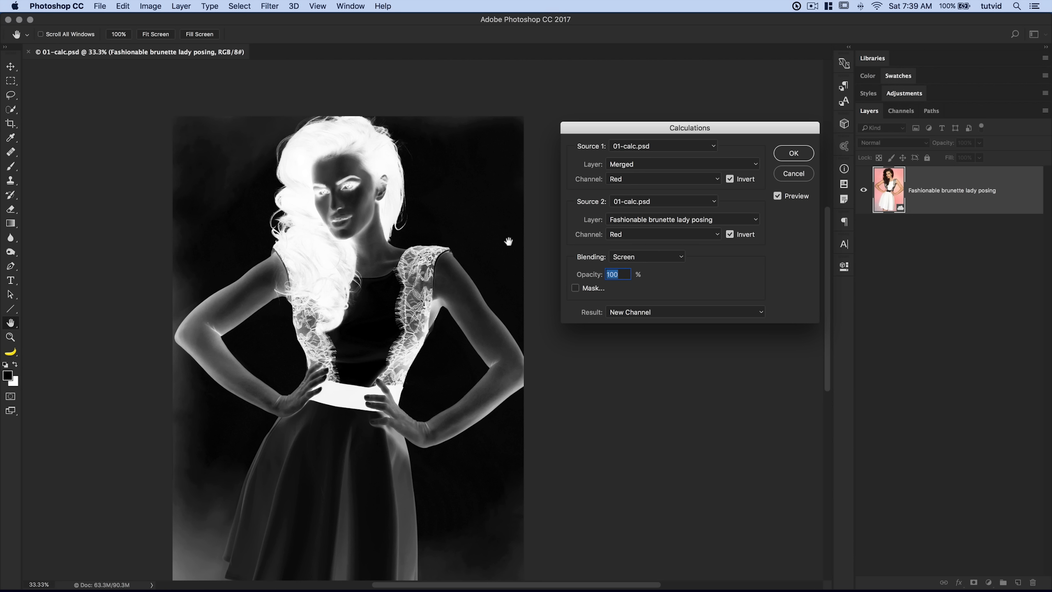
Step: Try Add blending in the calculation with an offset of 128
left_click(628, 254)
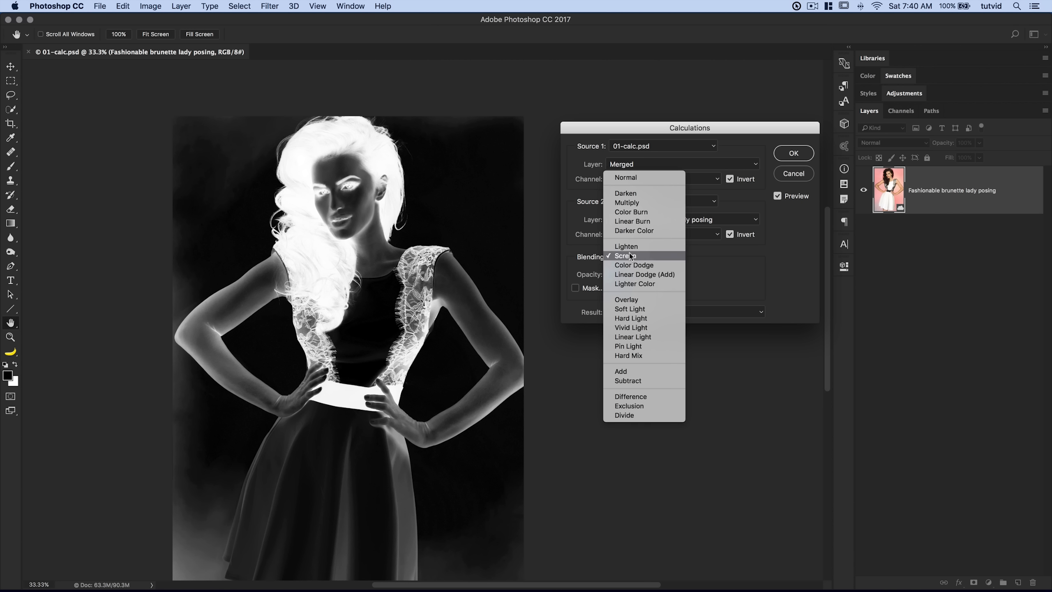
left_click(647, 374)
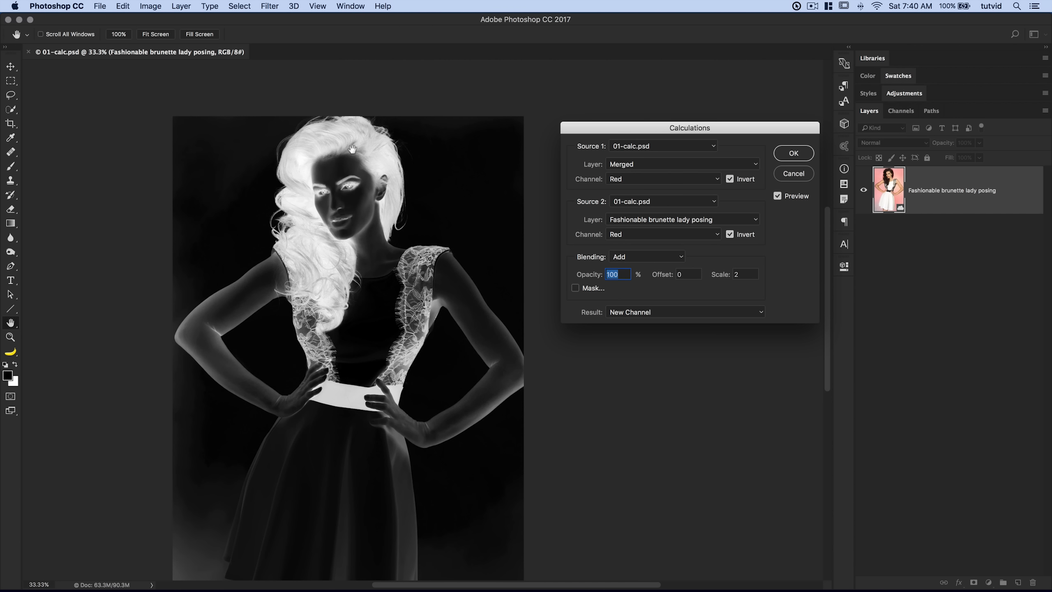
left_click(691, 274)
type("128")
key("Tab")
left_click(693, 275)
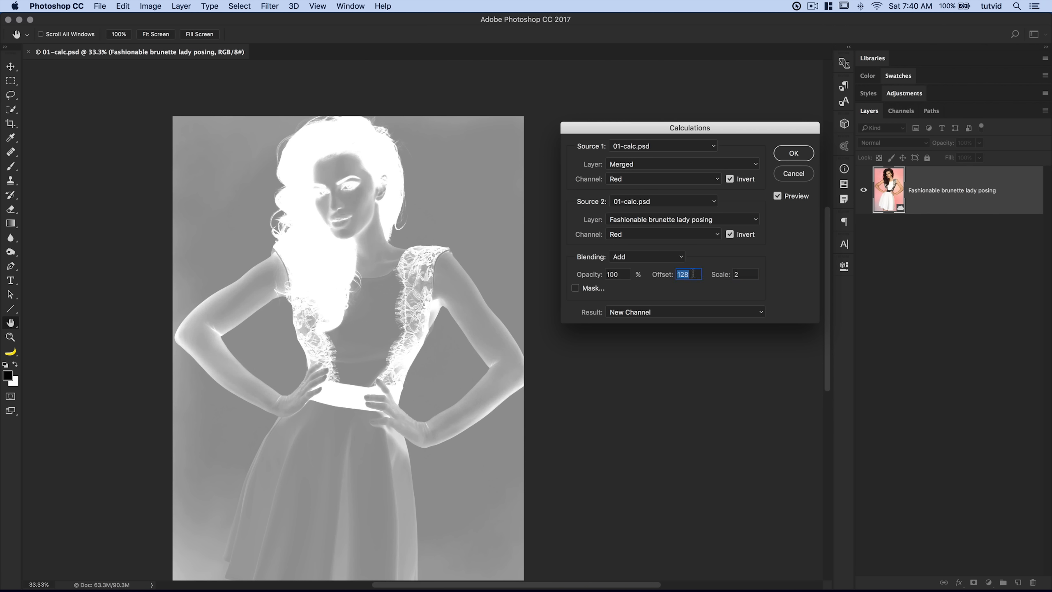
Step: Try an offset of 25 and a scale of 1 for the Add blending
type("25")
key("Tab")
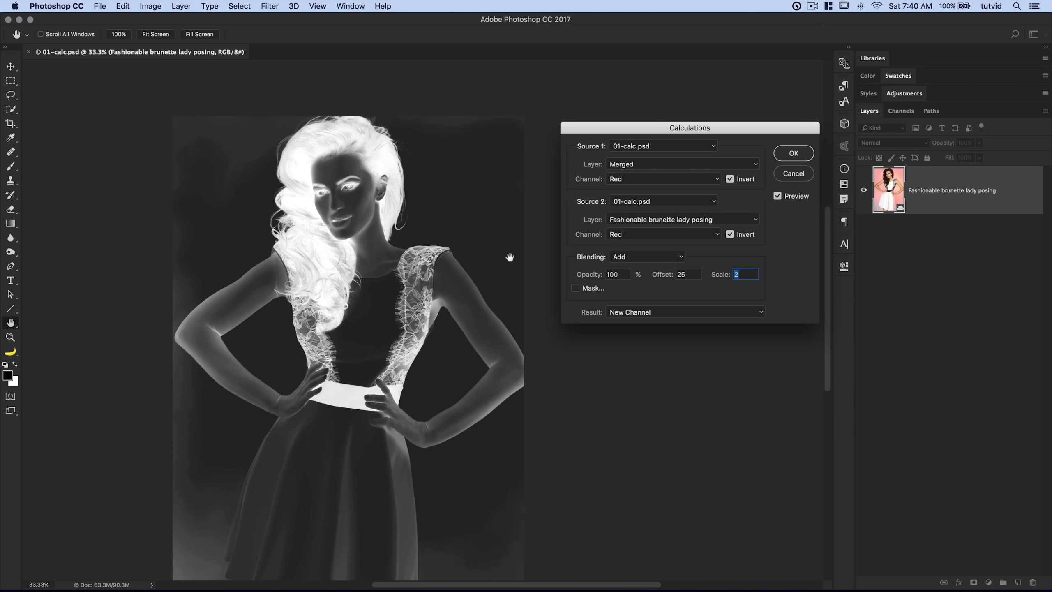
left_click_drag(699, 270, 687, 270)
type("0")
key("Tab")
left_click(608, 203)
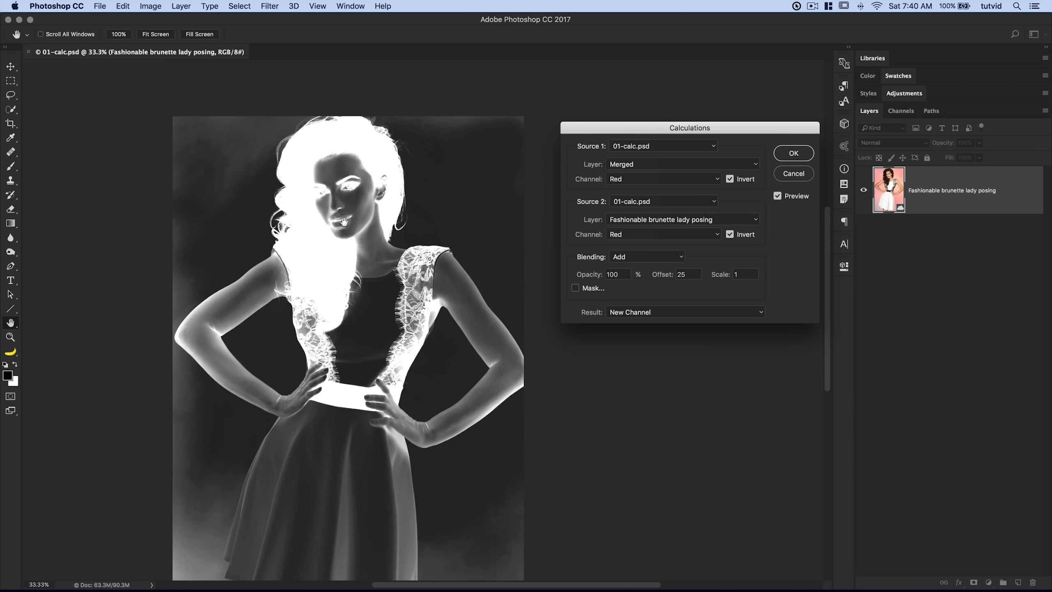
Step: Try Subtract blending in the calculation with only one of the two sources inverted, checking each variant
left_click(653, 256)
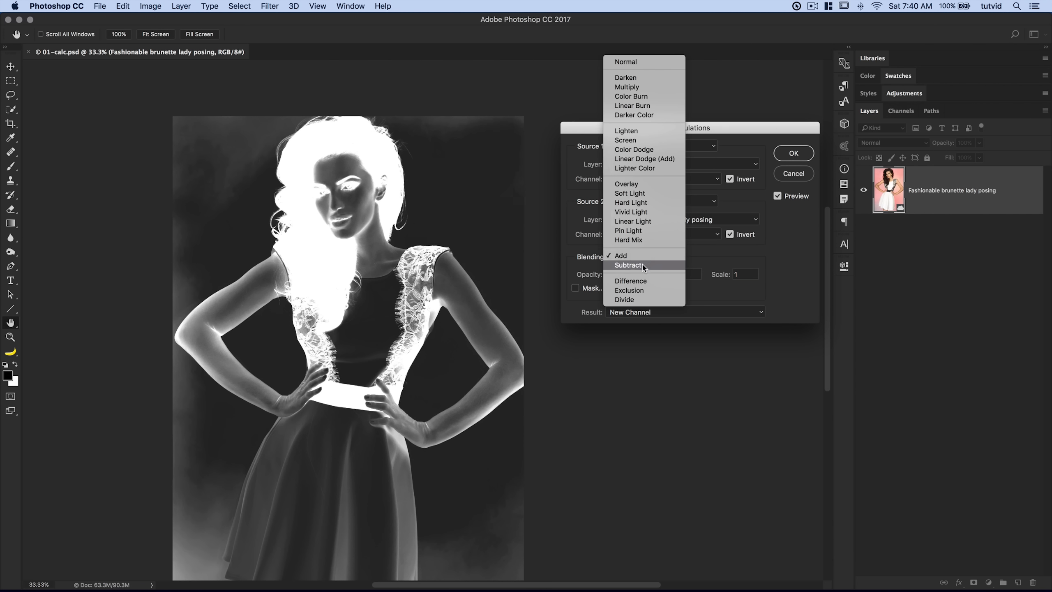
left_click(643, 266)
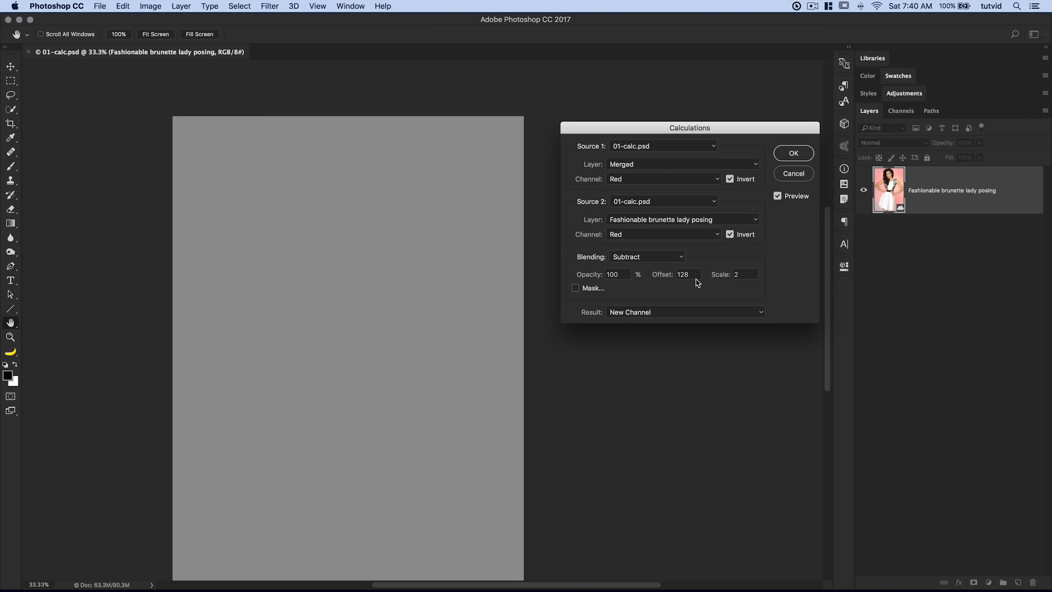
left_click(735, 236)
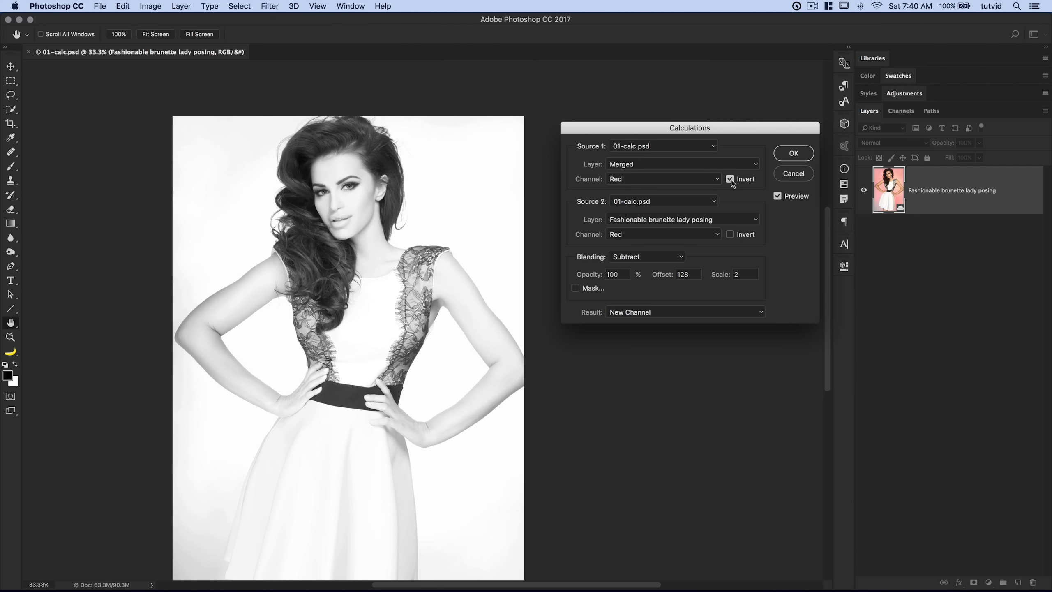
left_click(730, 235)
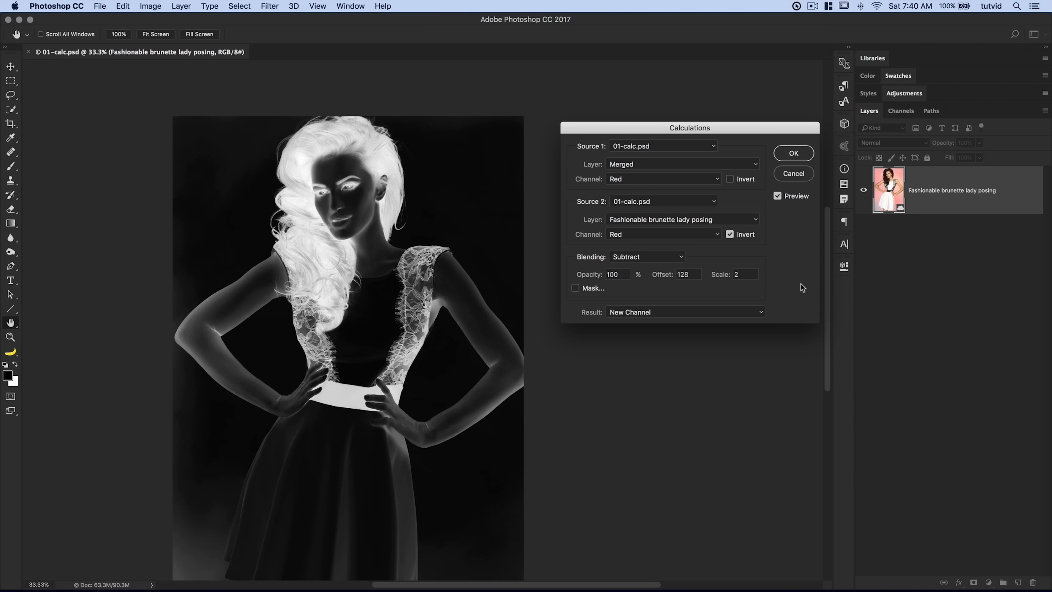
Step: Set the calculation's blending to Multiply at 40% opacity, with both sources inverted
left_click(682, 261)
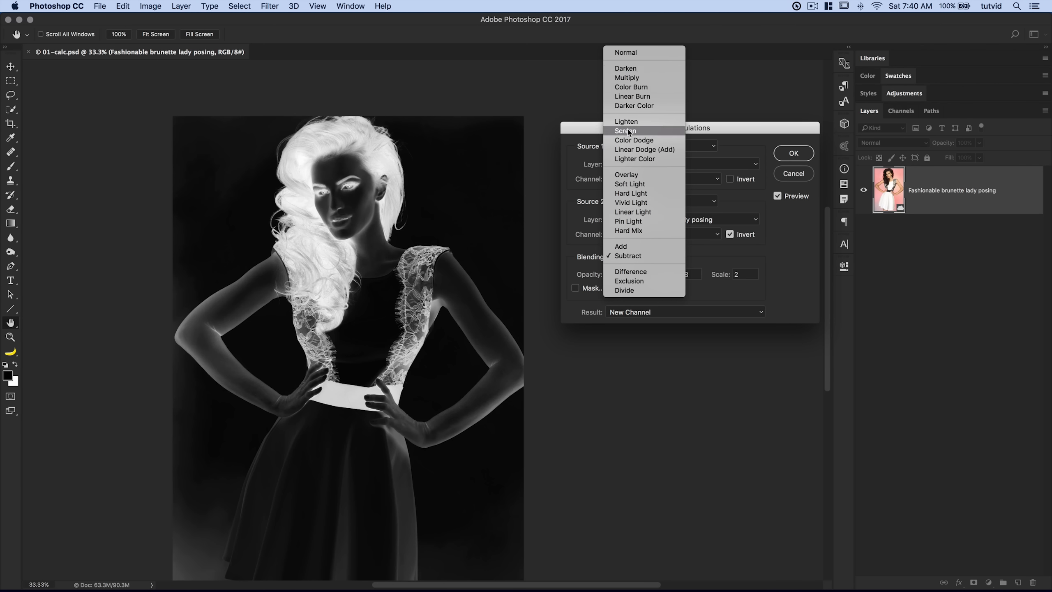
left_click(634, 77)
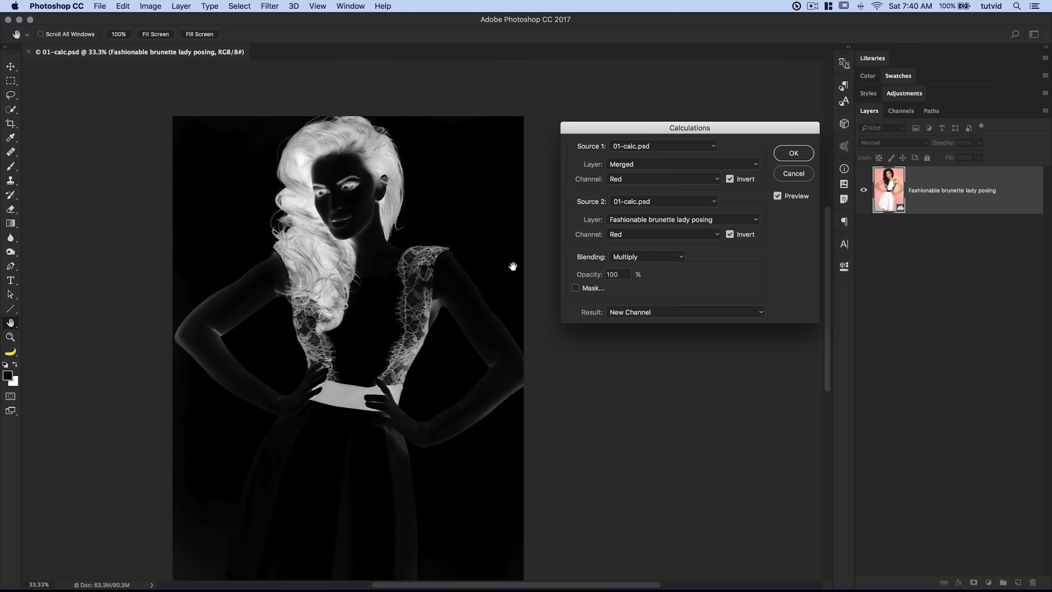
left_click_drag(590, 275, 579, 274)
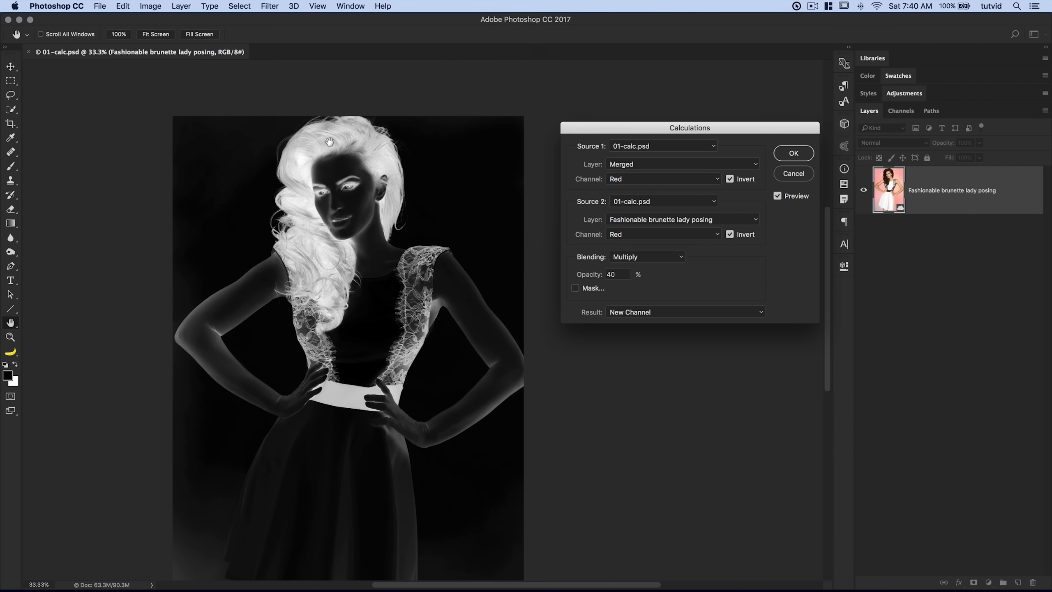
Step: Try the Green channel for both Source 1 and Source 2 of the calculation
left_click(669, 177)
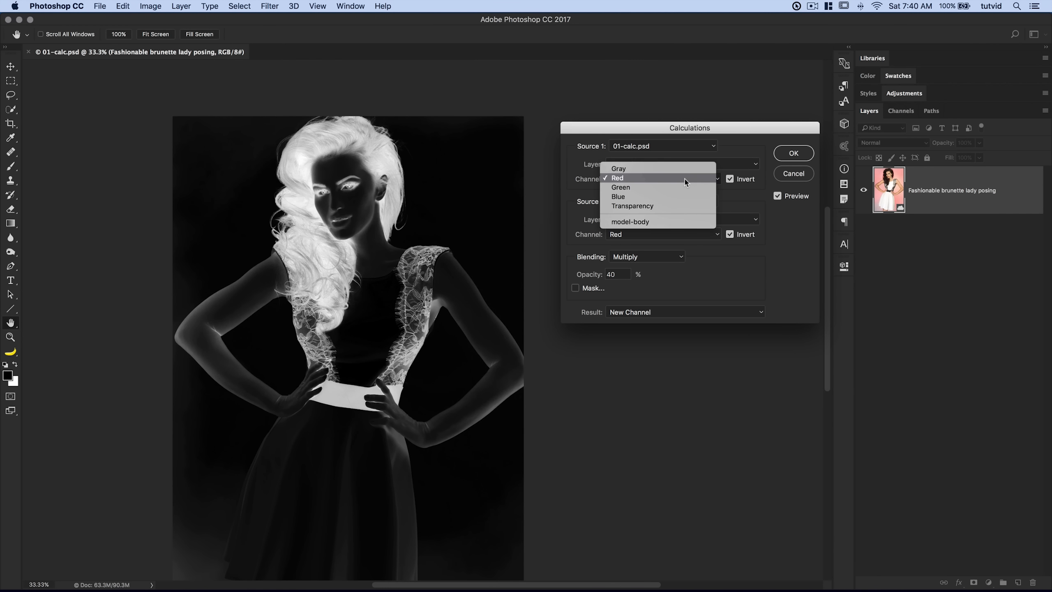
left_click(663, 187)
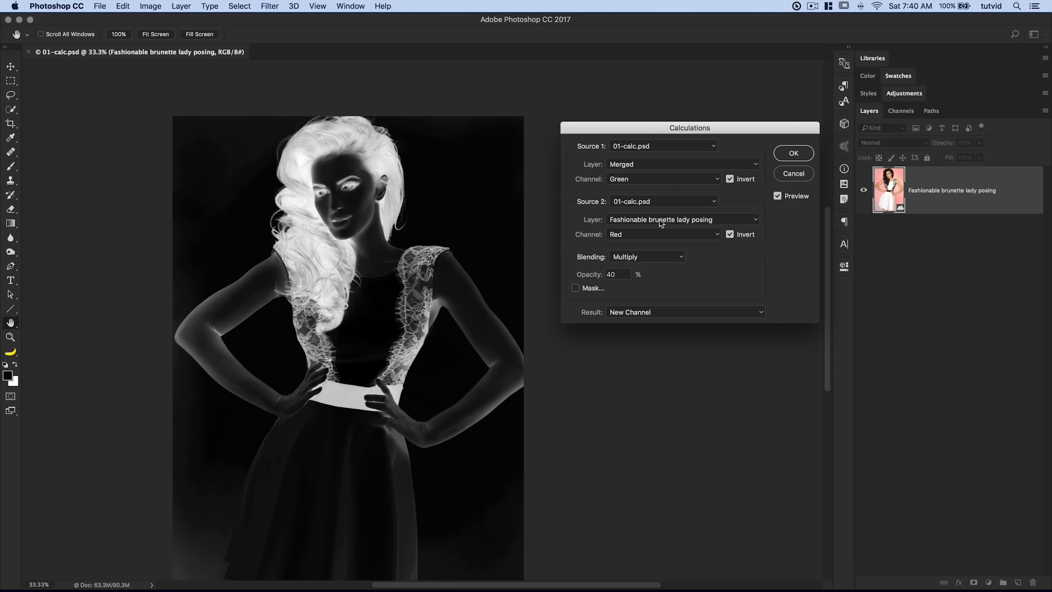
left_click(652, 234)
left_click(649, 245)
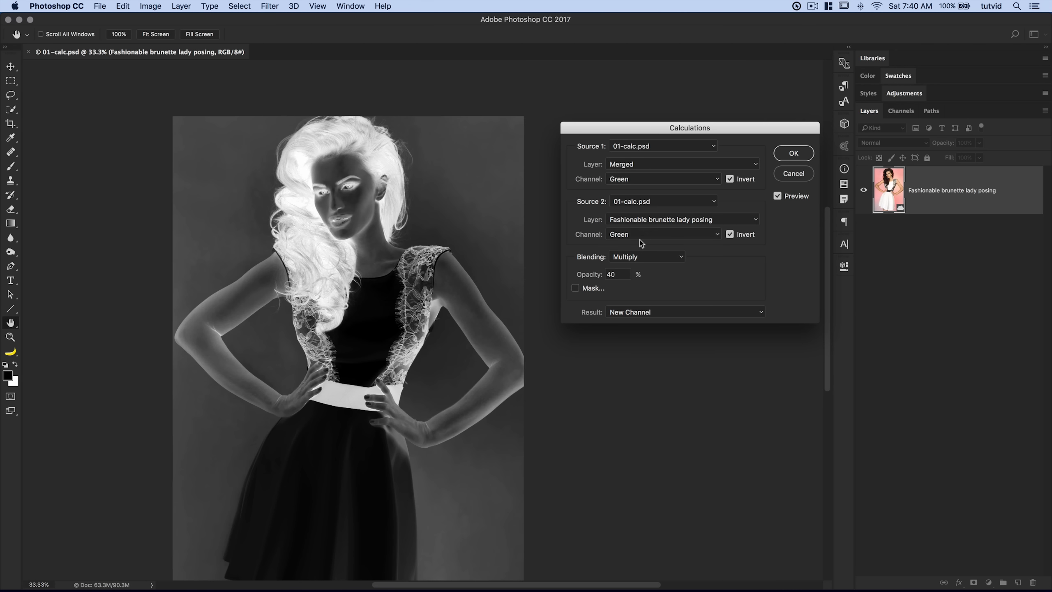
Step: Switch both sources of the calculation to the Blue channel and set the opacity to 100%
left_click(641, 236)
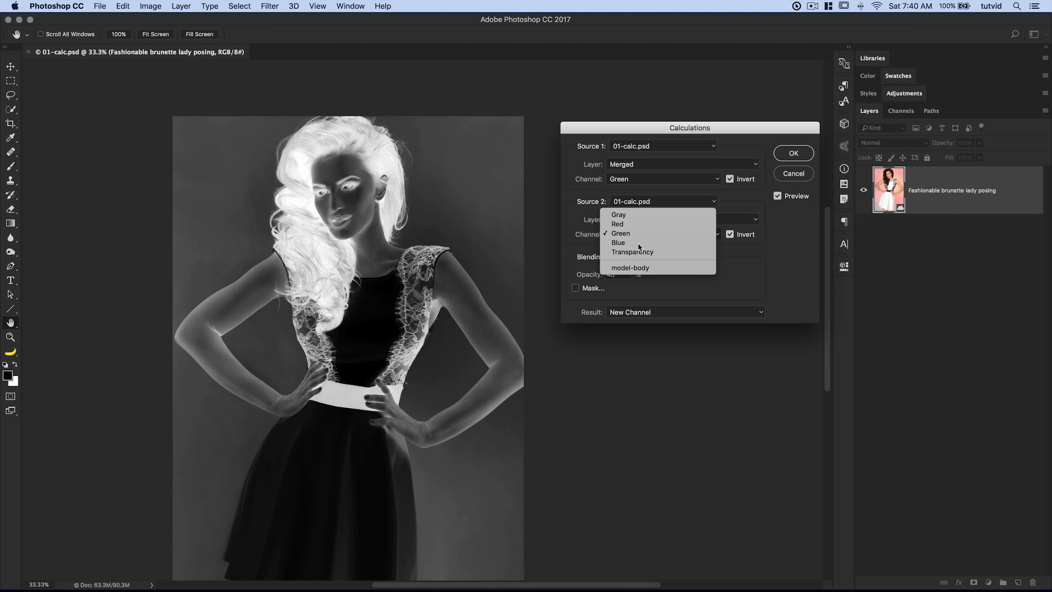
left_click(637, 243)
left_click(643, 183)
left_click(641, 192)
left_click_drag(597, 277, 642, 285)
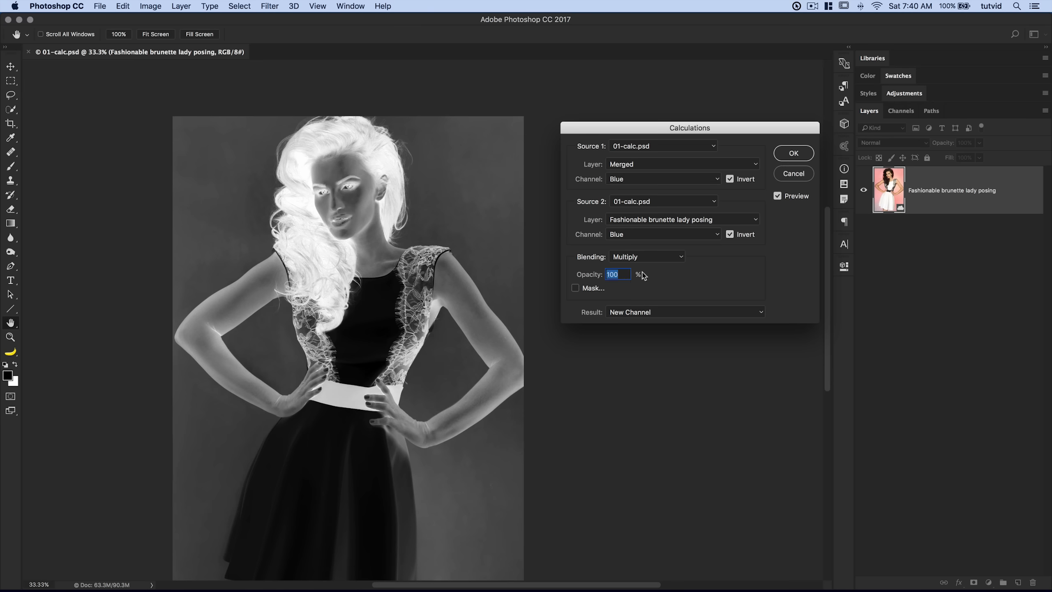
Step: Set Source 2's channel to Red and apply the calculation as a new channel
left_click(640, 236)
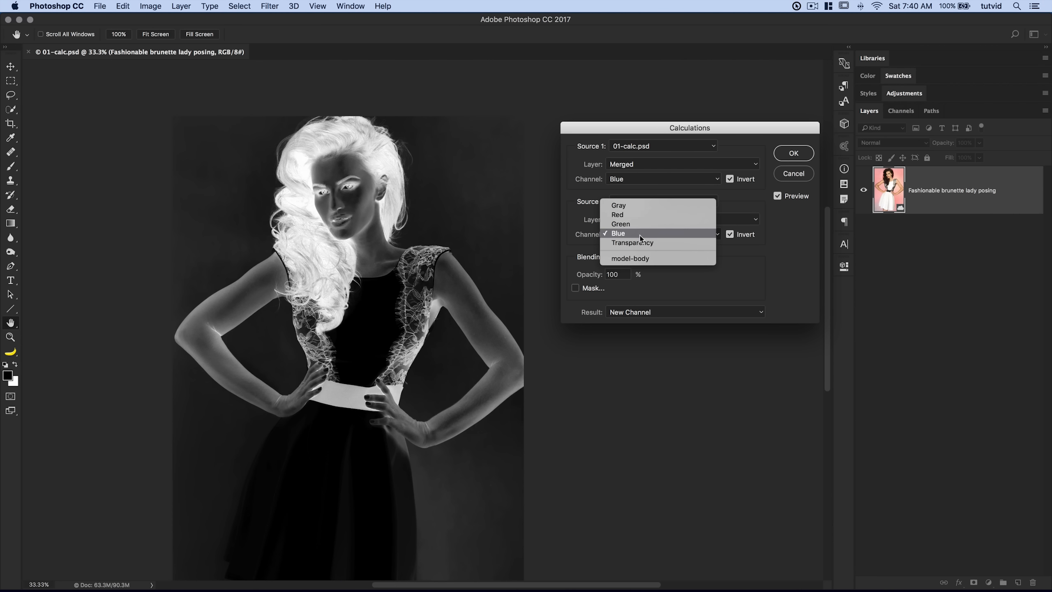
left_click(634, 214)
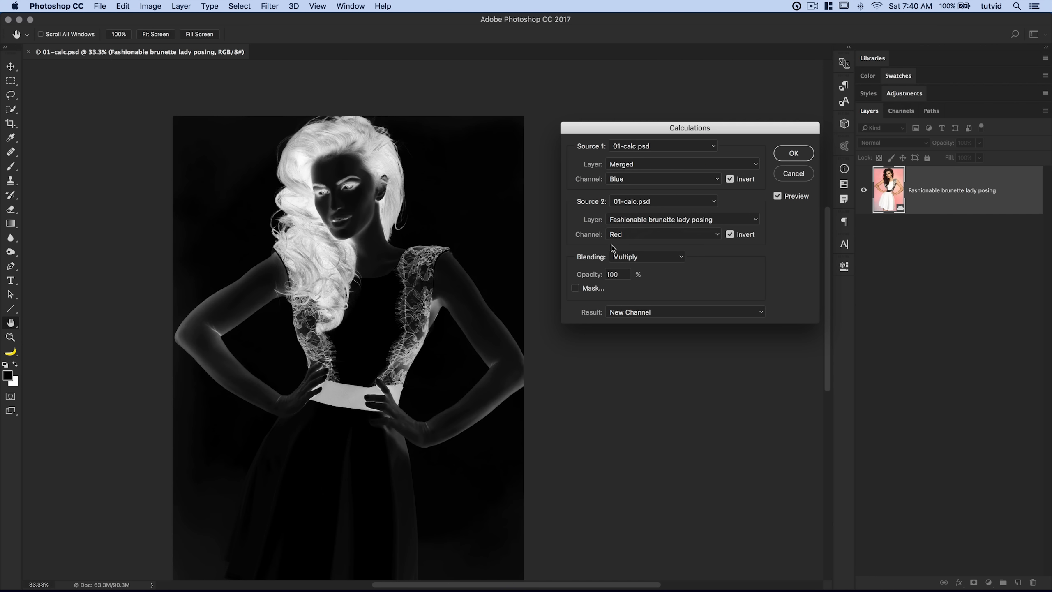
left_click(634, 178)
left_click(634, 179)
left_click(793, 153)
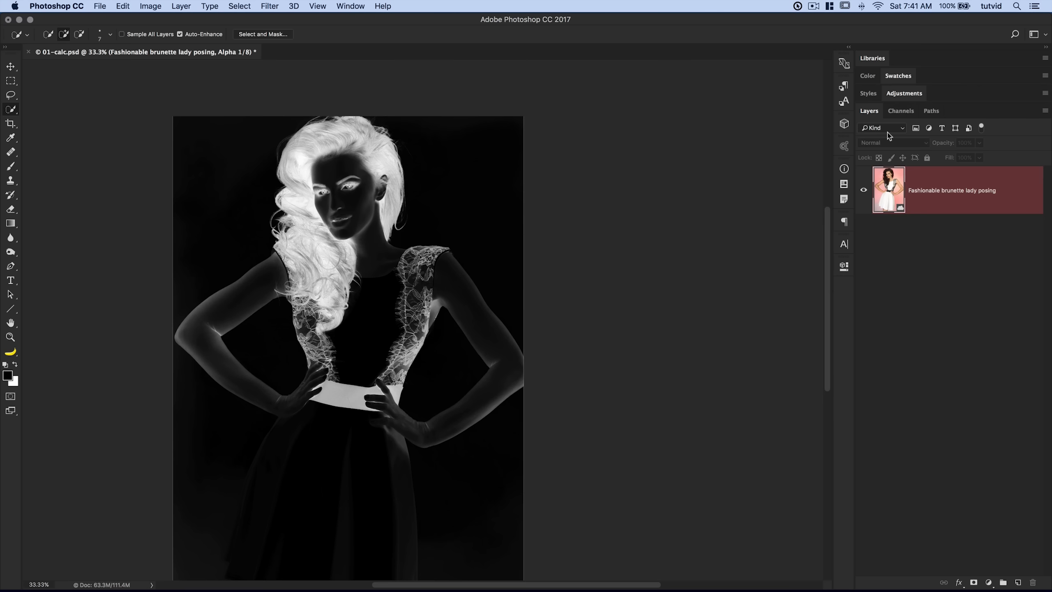
Step: In the Alpha 1 channel, lasso the hair around the head, leaving out the face, and invert the selection
left_click(897, 111)
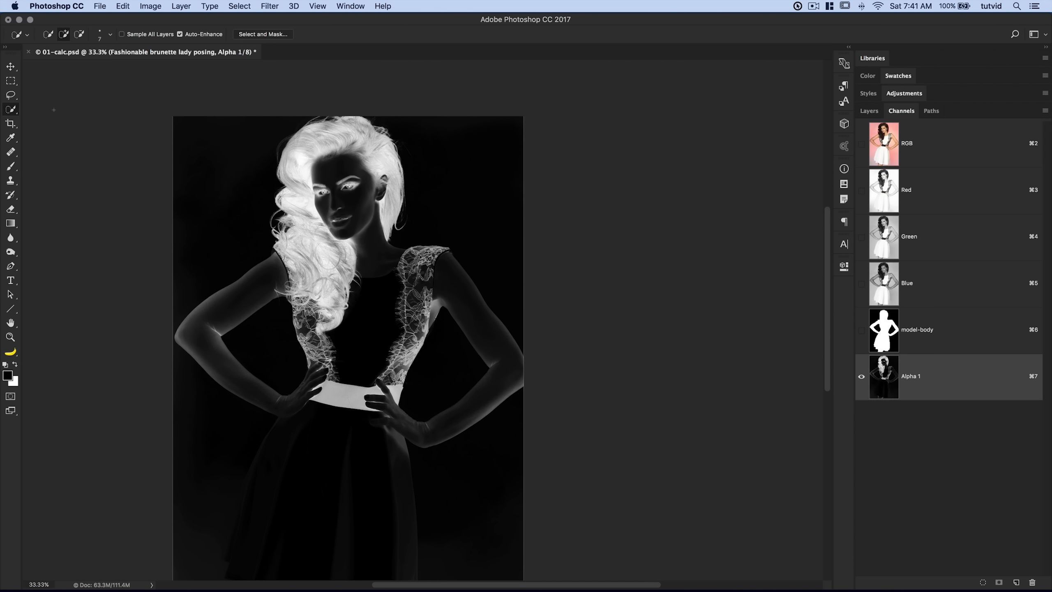
left_click(11, 95)
mouse_move(300, 112)
left_mouse_down()
mouse_move(269, 139)
mouse_move(256, 198)
mouse_move(270, 238)
mouse_move(308, 260)
mouse_move(317, 235)
mouse_move(304, 150)
left_mouse_up()
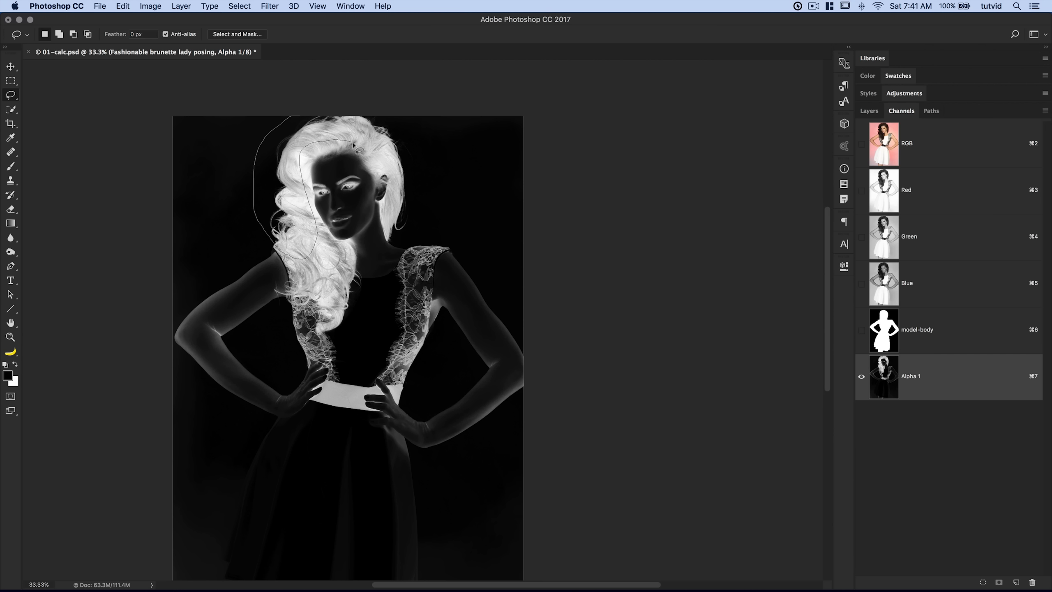
mouse_move(383, 211)
left_mouse_down()
mouse_move(391, 245)
mouse_move(415, 234)
mouse_move(425, 188)
mouse_move(410, 120)
mouse_move(332, 90)
mouse_move(297, 107)
left_mouse_up()
left_click(239, 6)
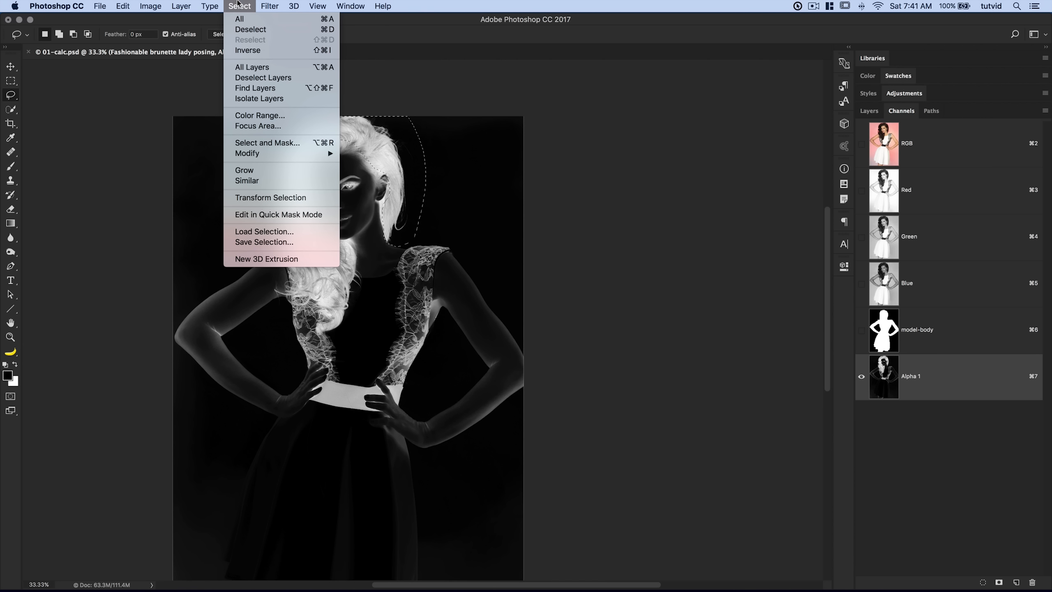
left_click(250, 50)
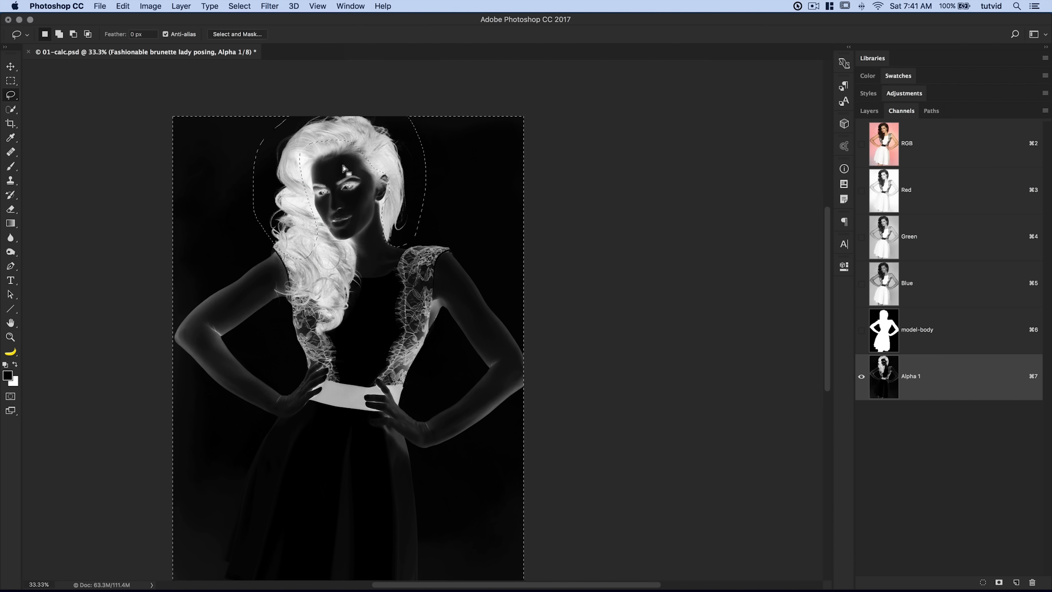
Step: Fill everything outside the lassoed hair with black at 100% opacity in Normal mode, and deselect
left_click(122, 6)
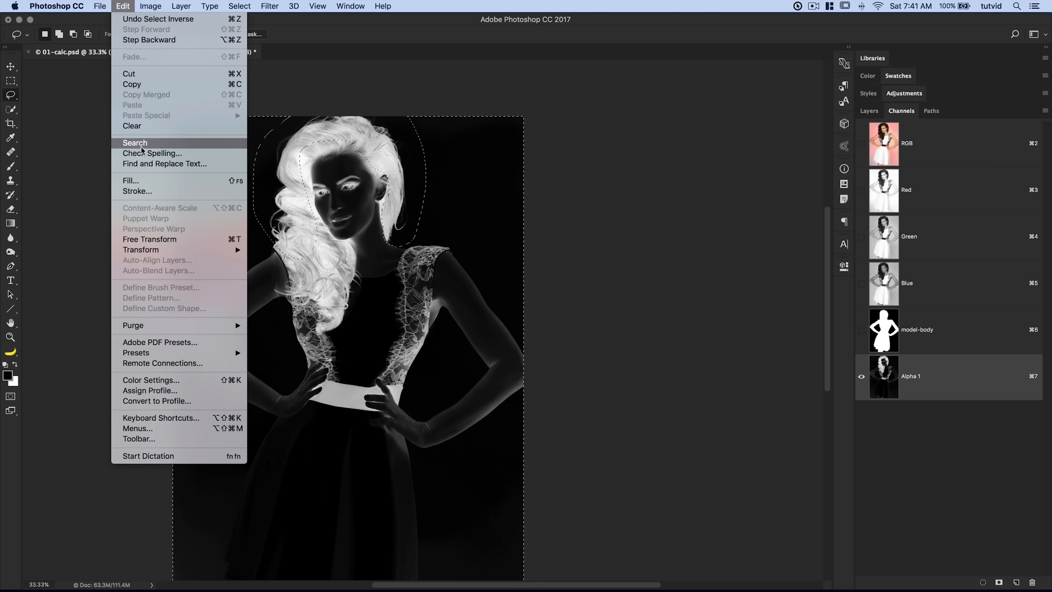
left_click(145, 181)
left_click(471, 259)
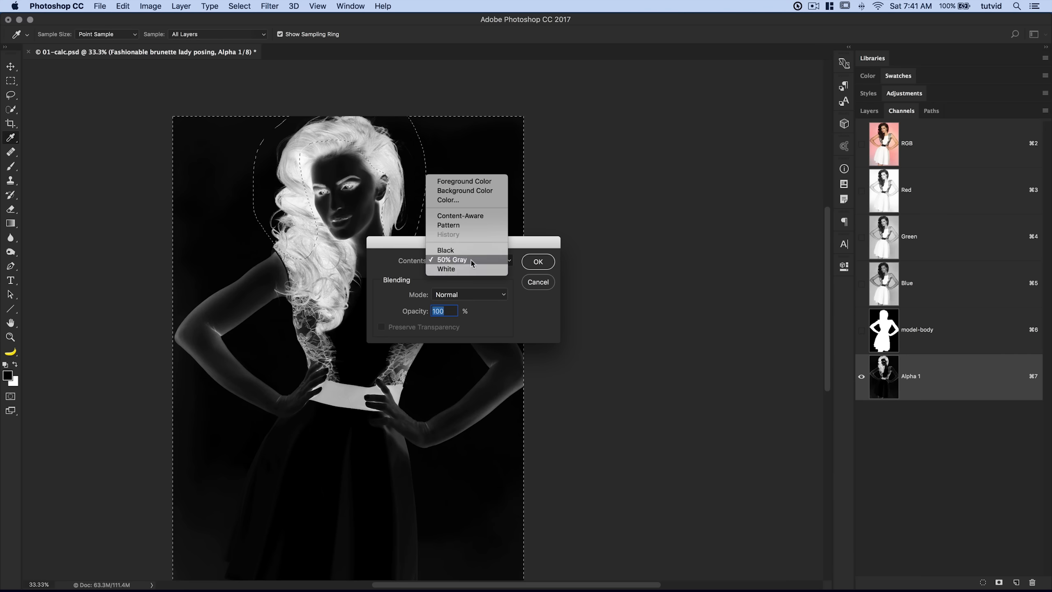
left_click(469, 250)
left_click(554, 262)
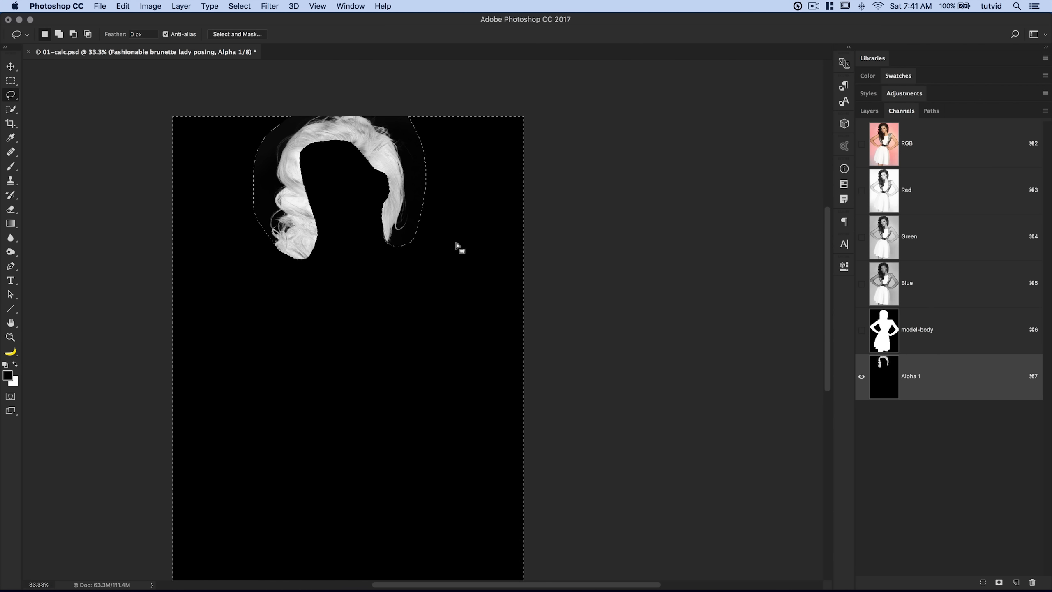
key("l")
key("super+d")
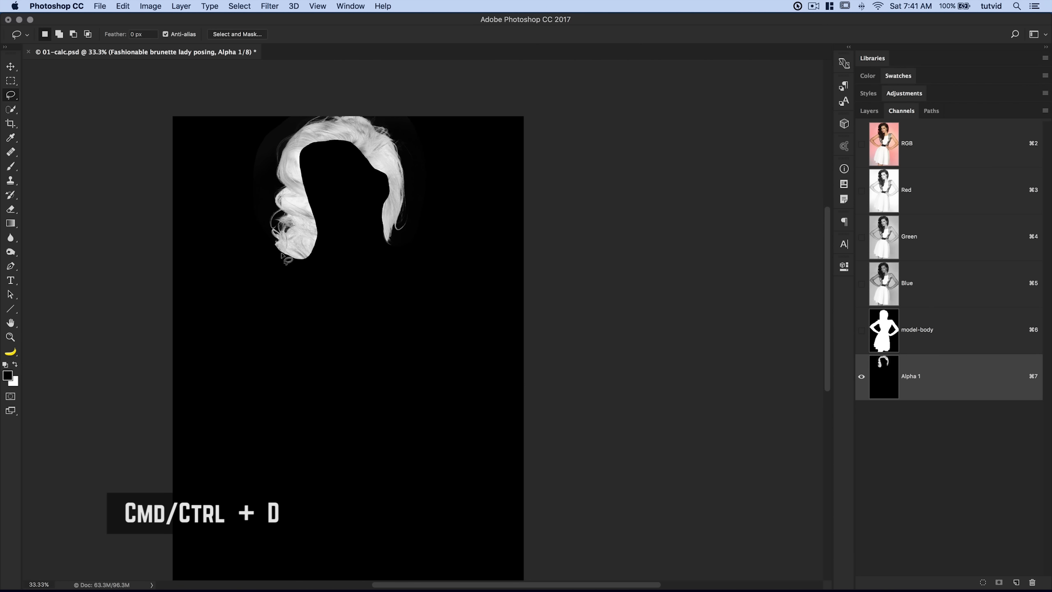
Step: Open Levels for the Alpha 1 channel and set the black input level to 6 and the white input level to 187
key("super+plus")
left_click_drag(300, 222, 470, 324)
key("super+plus")
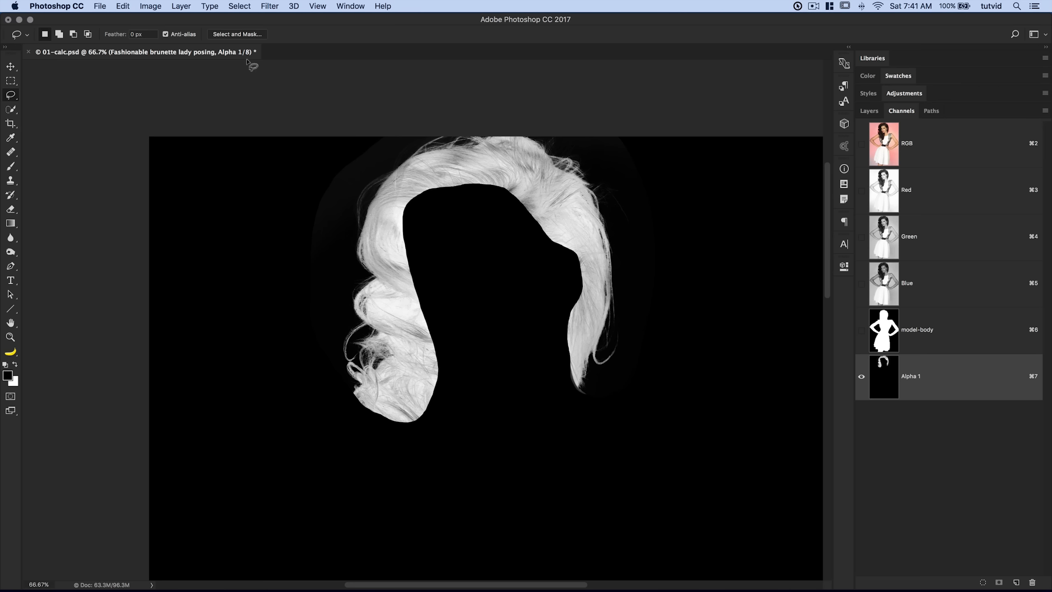
left_click(149, 6)
mouse_move(165, 37)
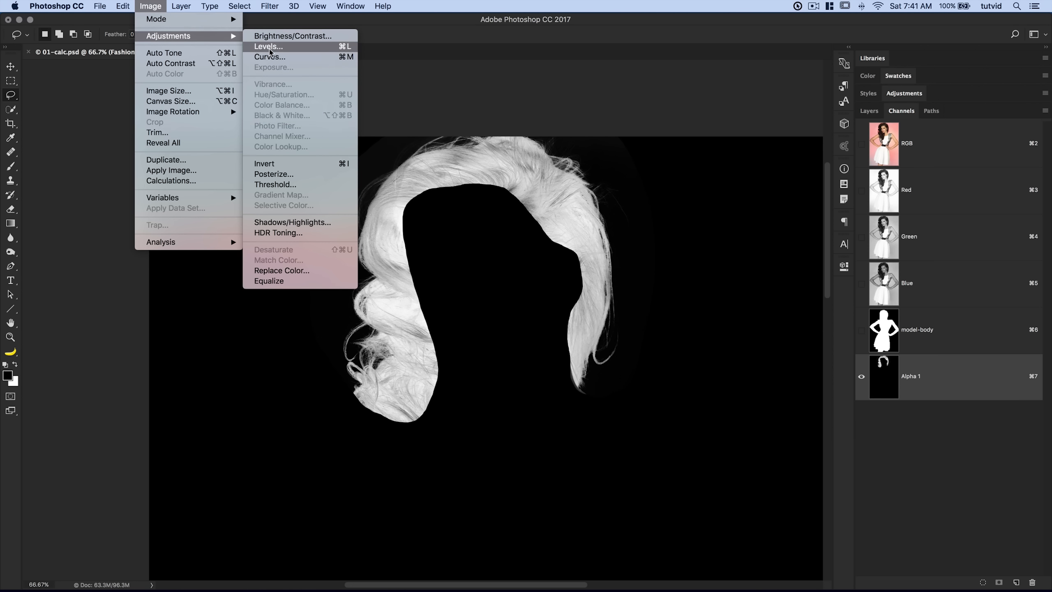
left_click(267, 46)
left_click_drag(277, 235, 636, 227)
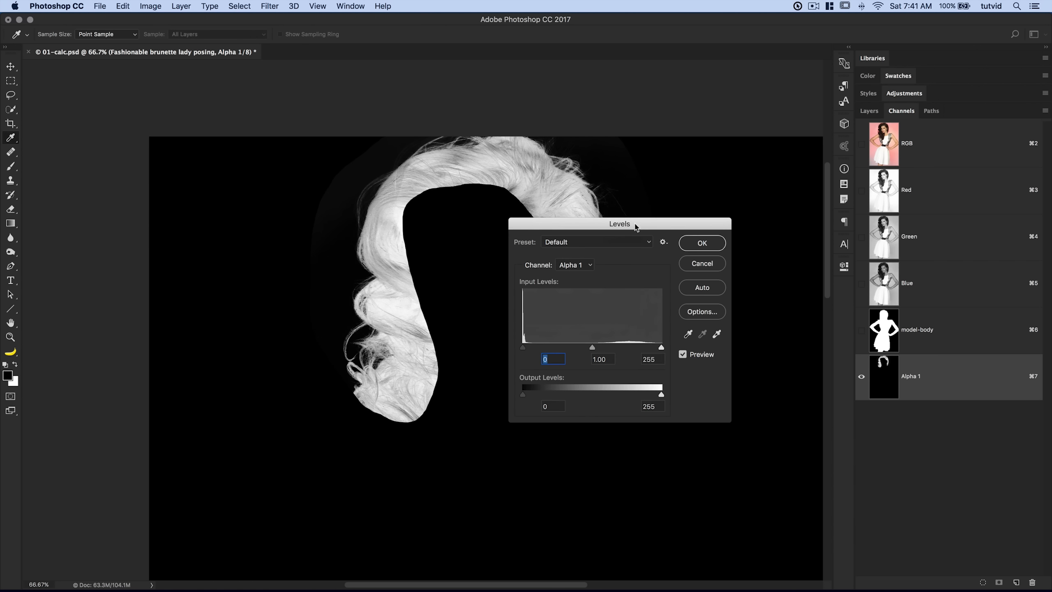
left_click_drag(524, 349, 527, 349)
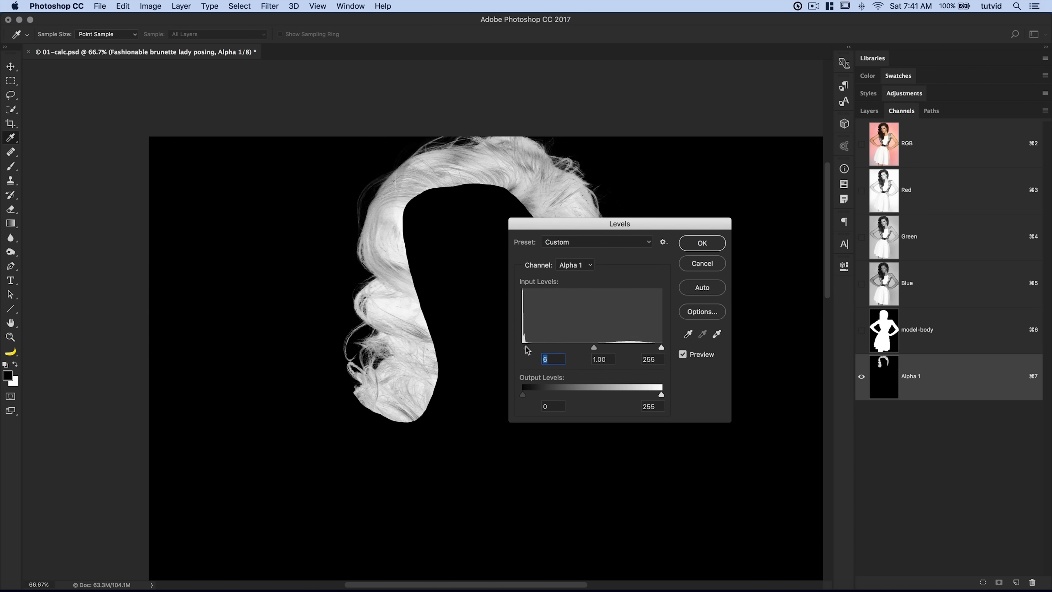
left_click_drag(662, 348, 625, 348)
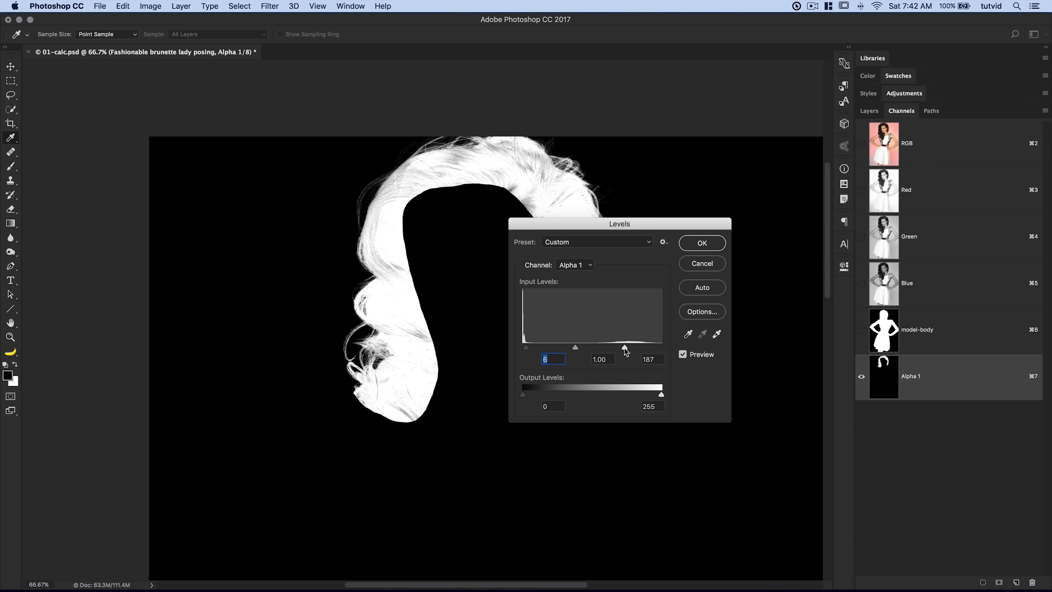
Step: Raise the midtone input level to about 1.48, lower the white input level slightly, and apply the Levels adjustment
left_click_drag(576, 349, 562, 347)
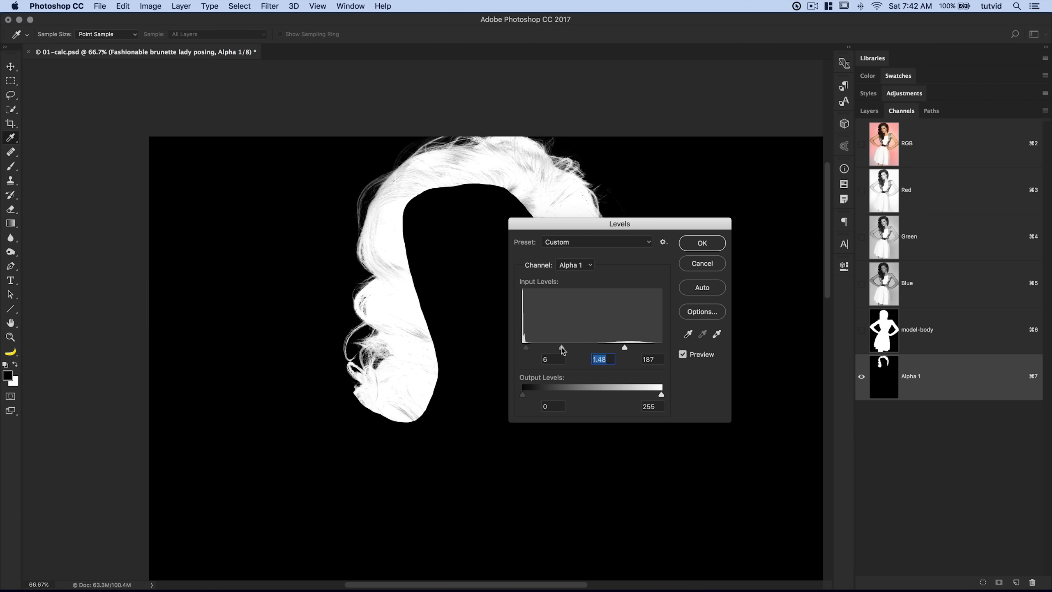
left_click_drag(564, 347, 563, 347)
left_click_drag(626, 349, 623, 347)
left_click(702, 244)
key("l")
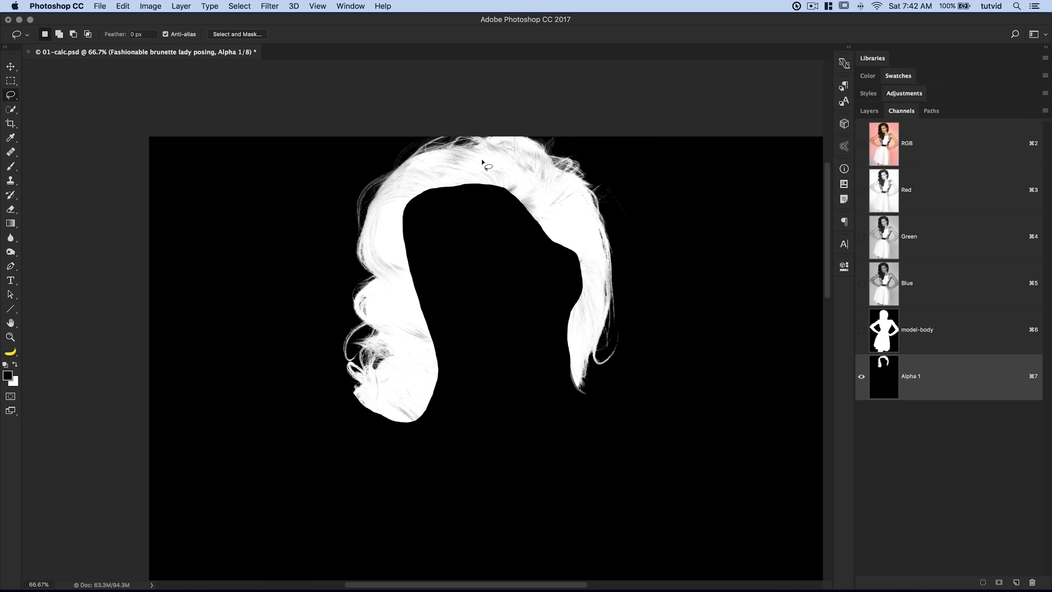
Step: Set the Brush to Soft Light mode at 50% opacity and whiten the grey areas of the hair in Alpha 1
left_click(11, 167)
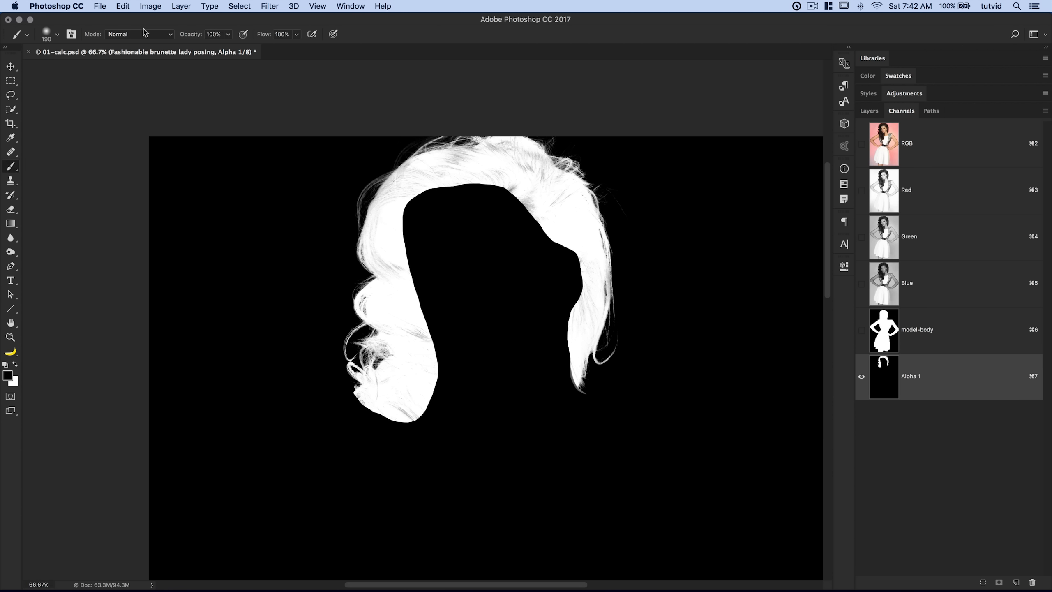
left_click(146, 35)
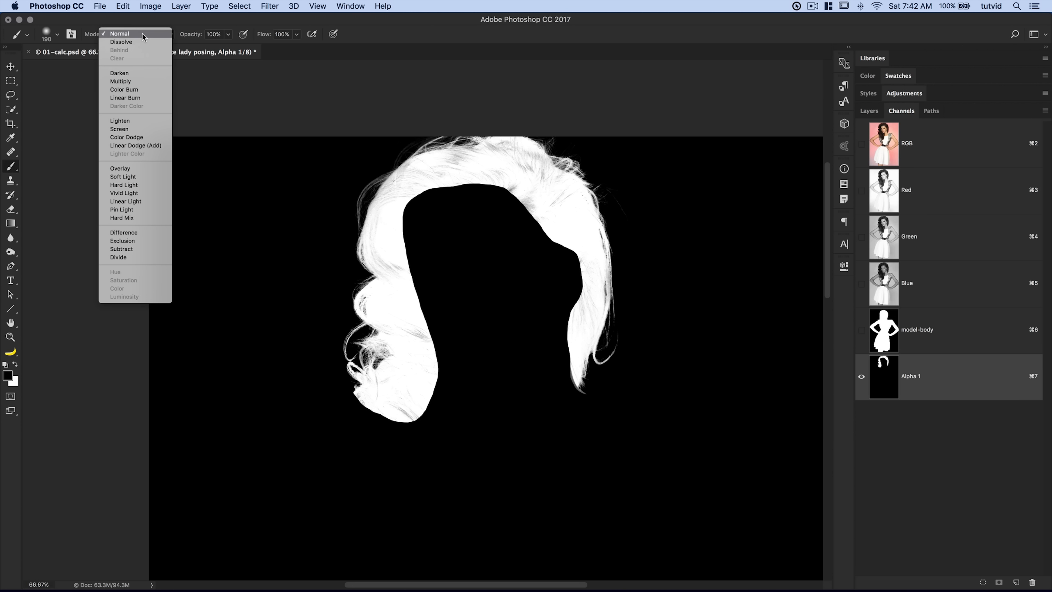
left_click(104, 35)
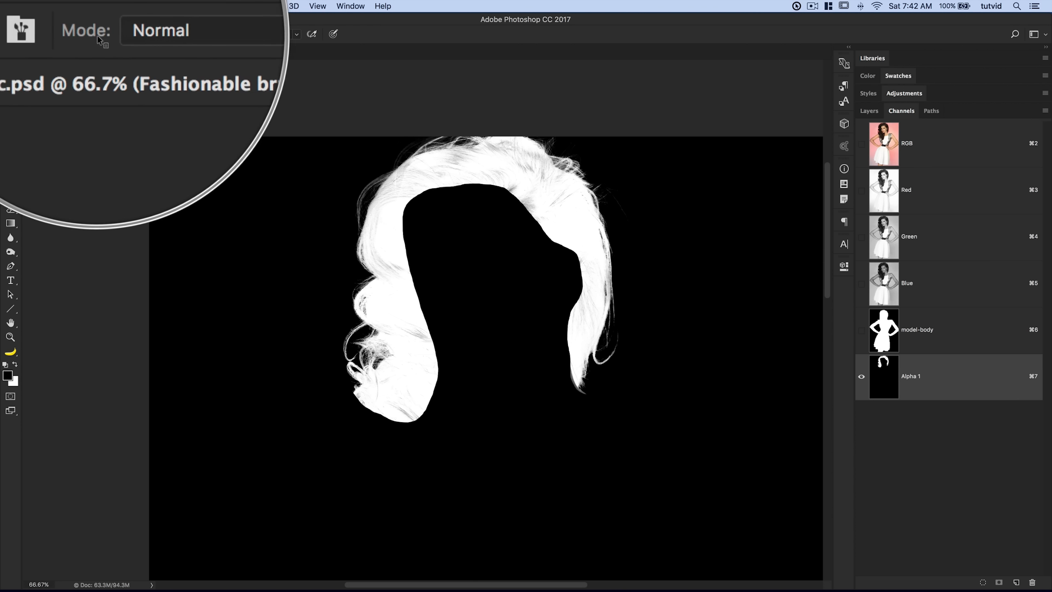
left_click(870, 112)
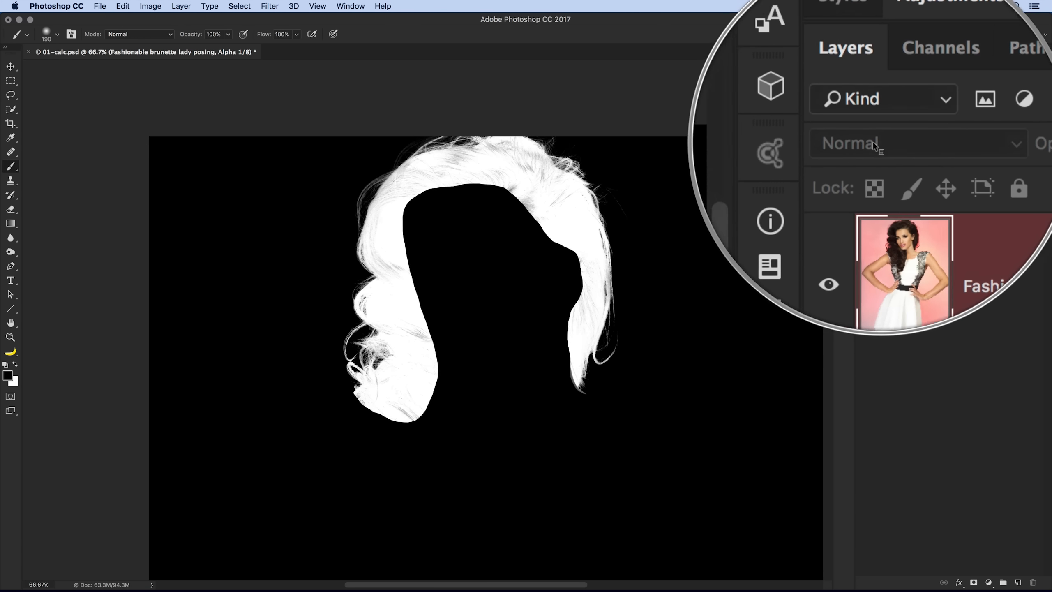
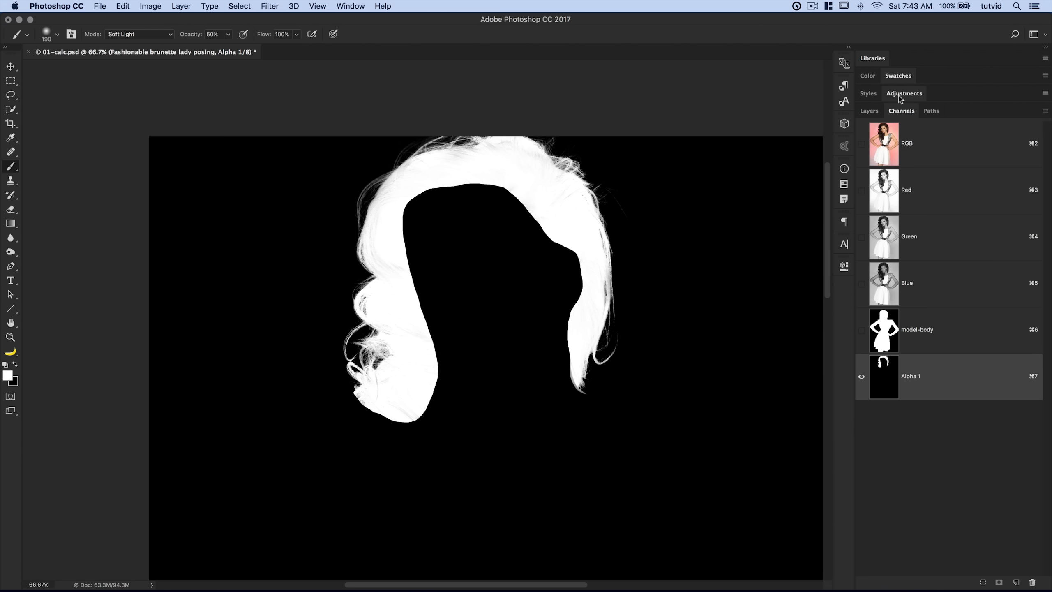
Step: Compare the Alpha 1 and model-body masks as overlays on the RGB image, and hide both mask channels
key("x")
left_click(862, 144)
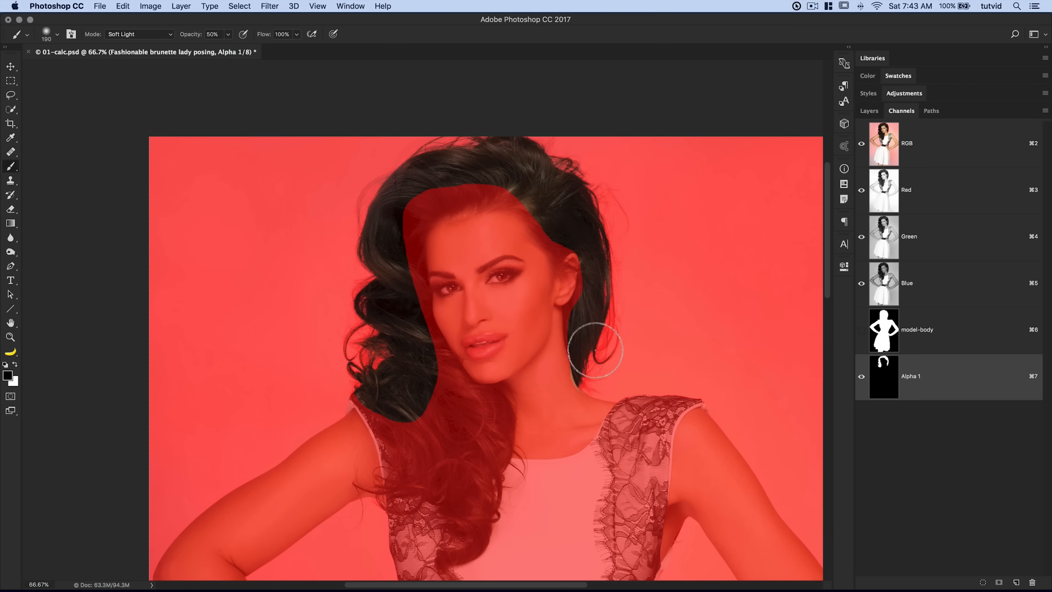
left_click(862, 332)
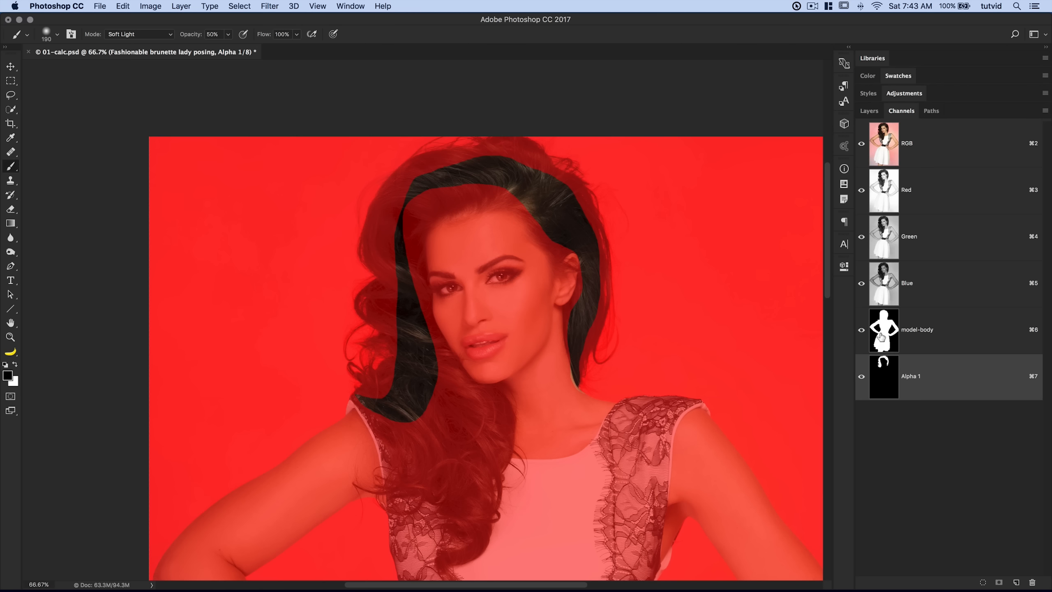
left_click(862, 332)
left_click(861, 377)
key("x")
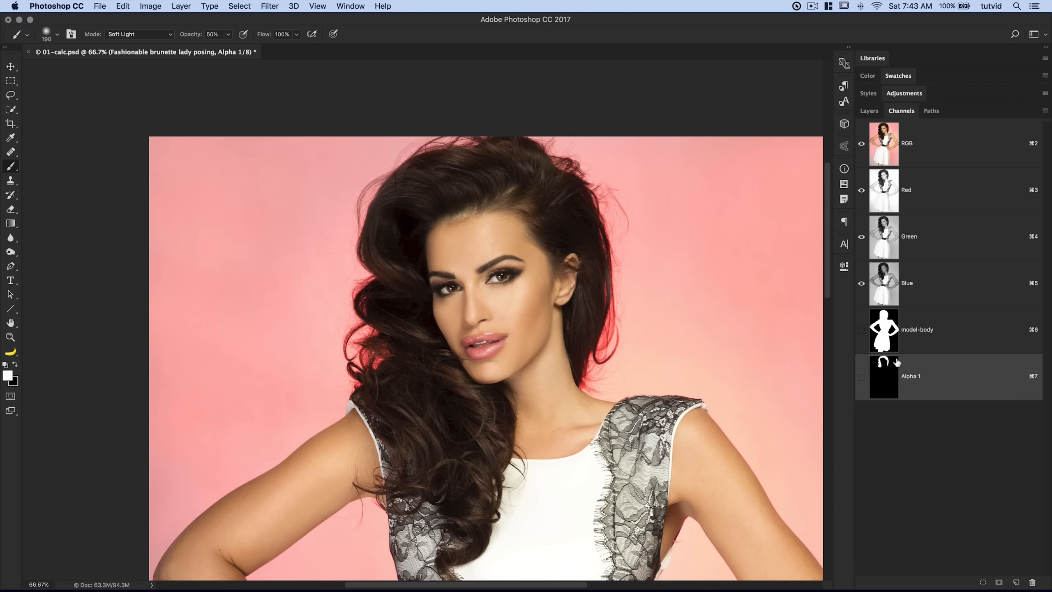
Step: Load Alpha 1 as a selection, add the model-body channel to it, and target the RGB composite
left_click(884, 367, "super")
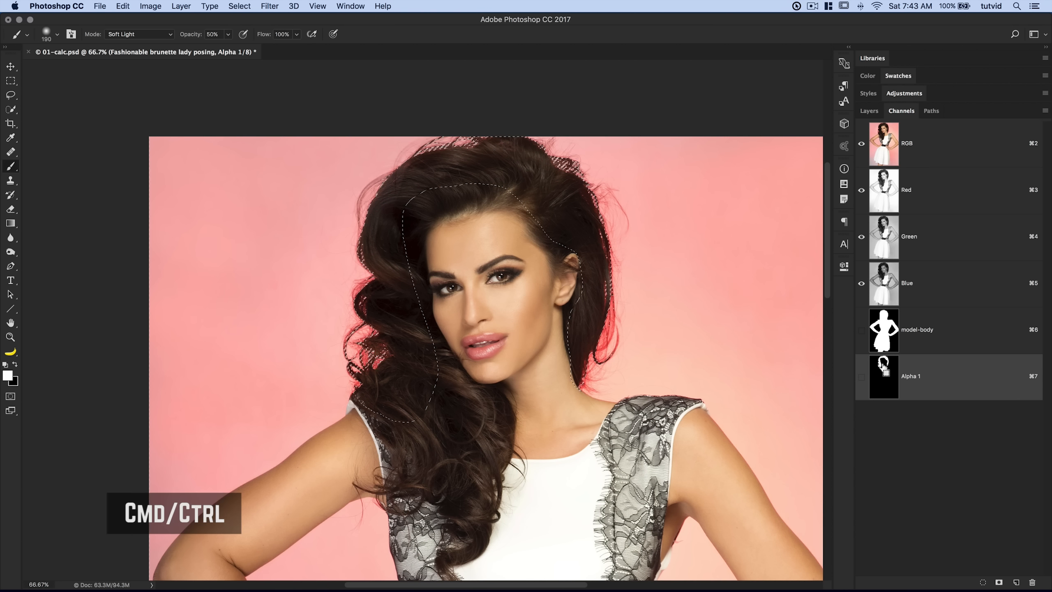
left_click(885, 338, "shift+super")
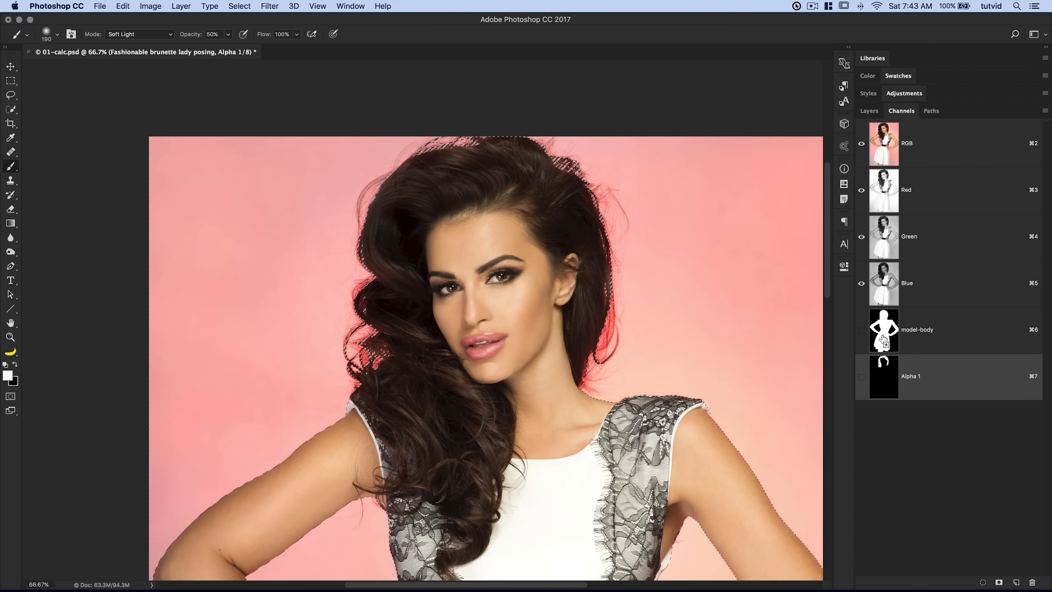
left_click_drag(600, 560, 590, 437)
key("x")
left_click(891, 163)
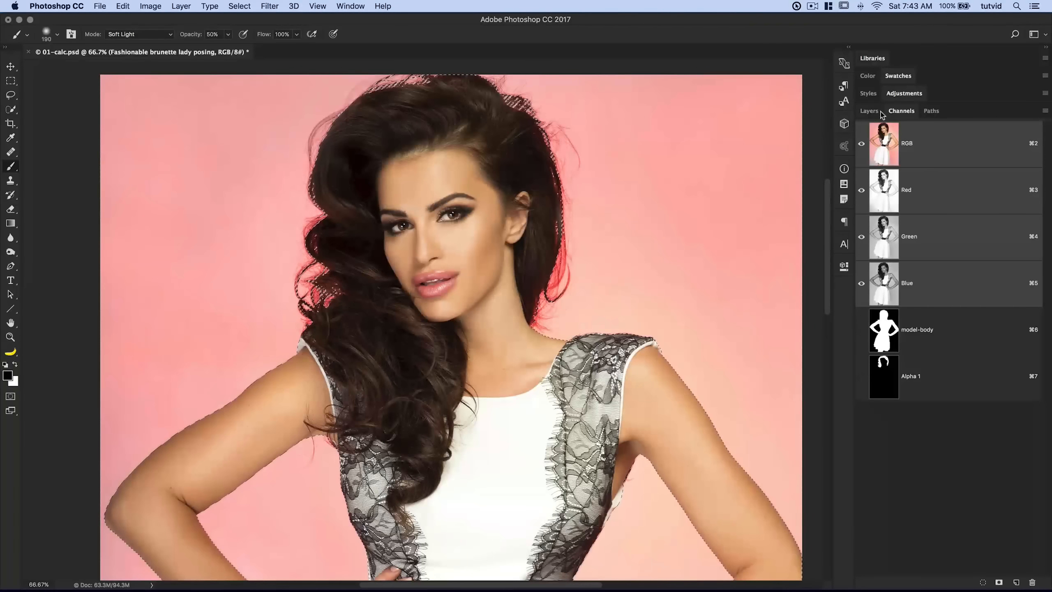
Step: Add a layer mask to the Fashionable brunette lady posing layer that reveals the combined hair and body selection
key("F7")
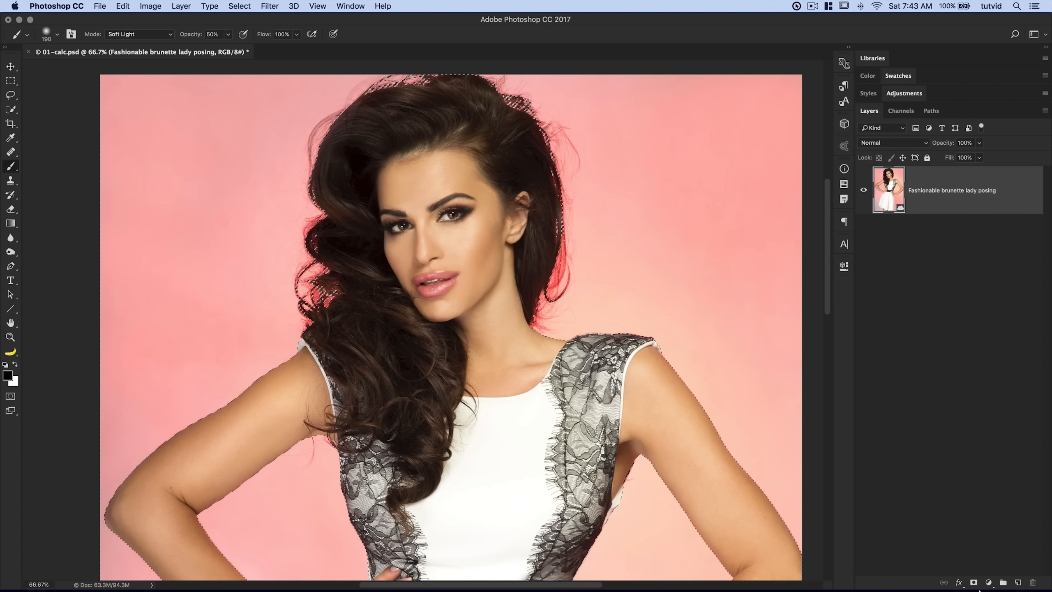
left_click(181, 5)
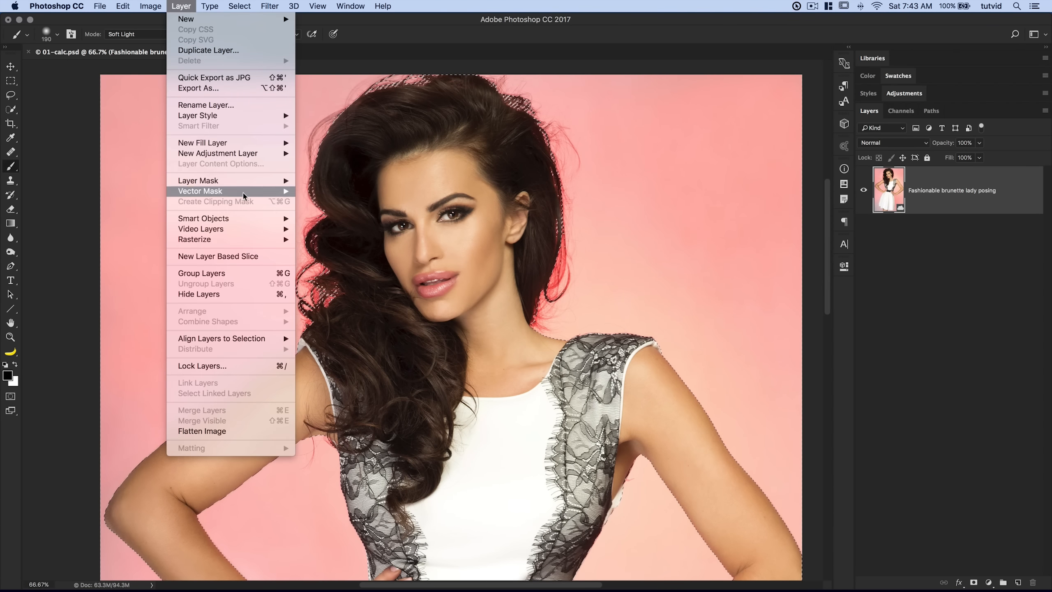
mouse_move(244, 181)
left_click(331, 203)
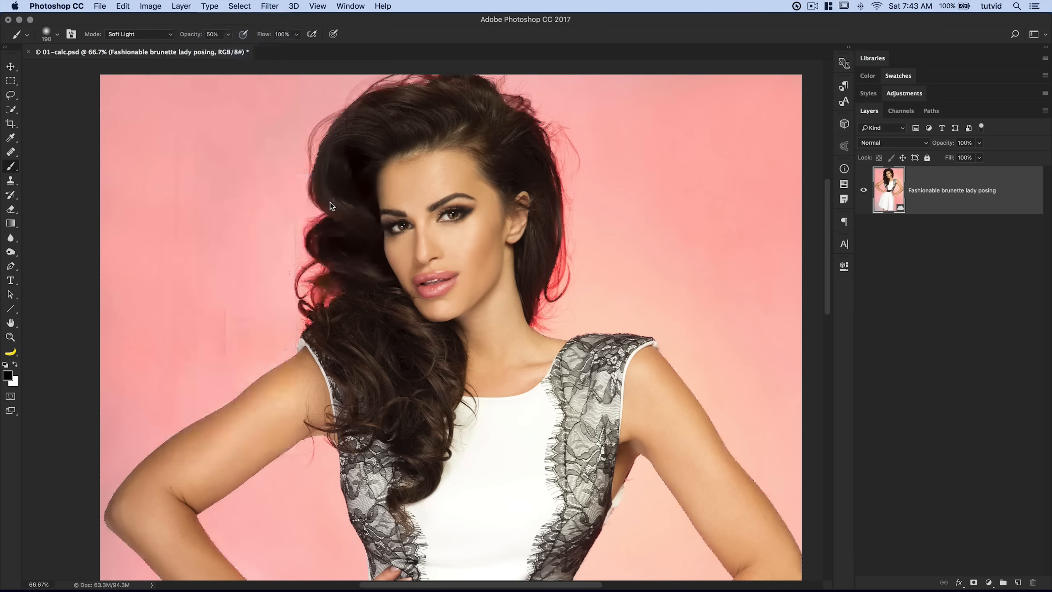
key("super+minus")
key("super+minus")
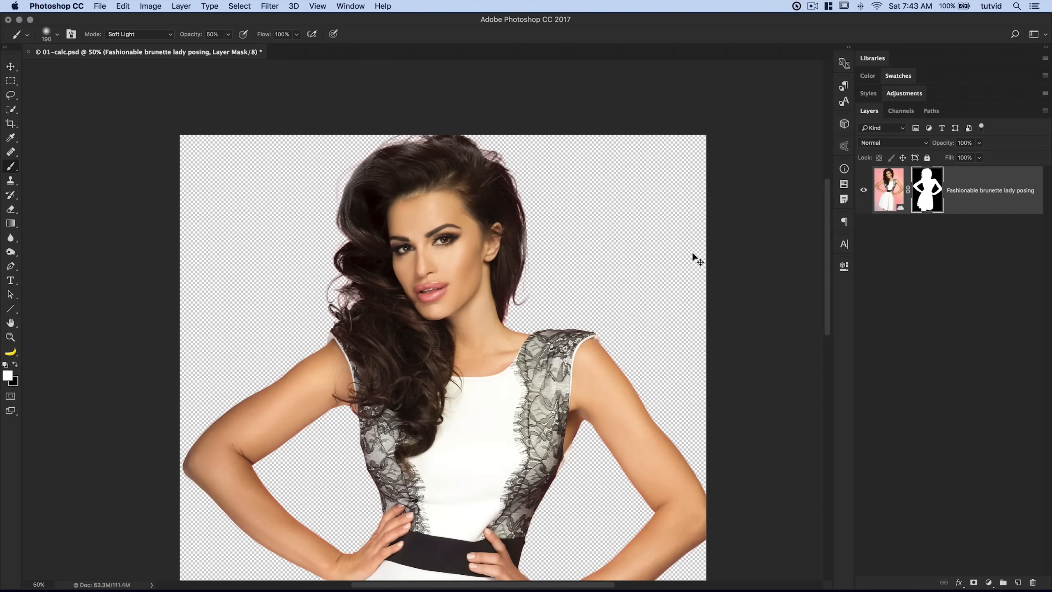
Step: Paint white on the layer mask along the hair edges atop the head, using a 70 px Soft Light brush at 81% opacity
mouse_move(398, 299)
left_mouse_down()
mouse_move(404, 258)
mouse_move(451, 265)
mouse_move(481, 294)
mouse_move(532, 246)
mouse_move(522, 278)
mouse_move(522, 237)
left_mouse_up()
key("z")
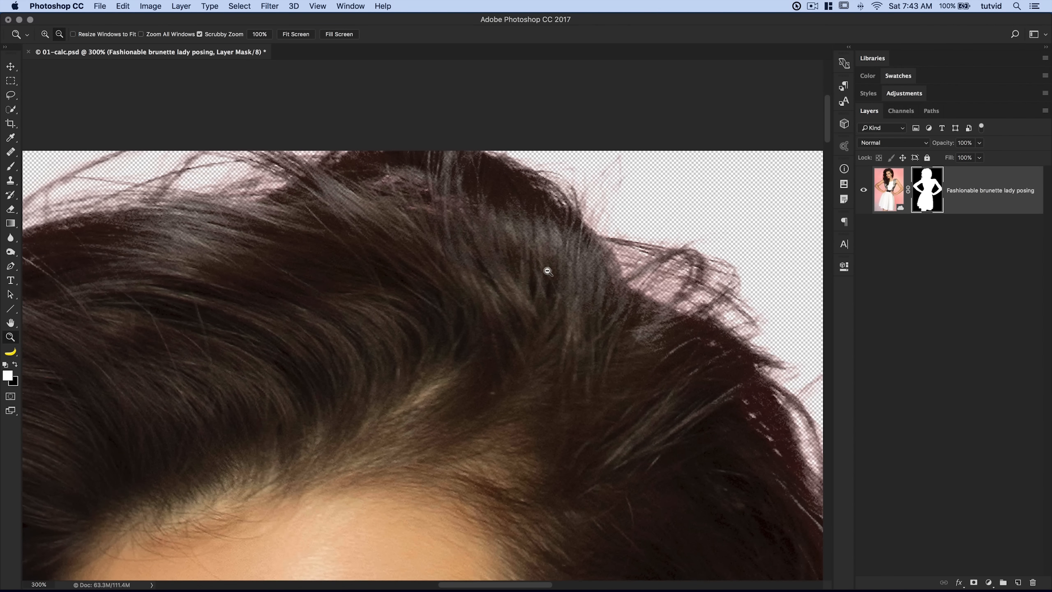
left_click(548, 271, "alt")
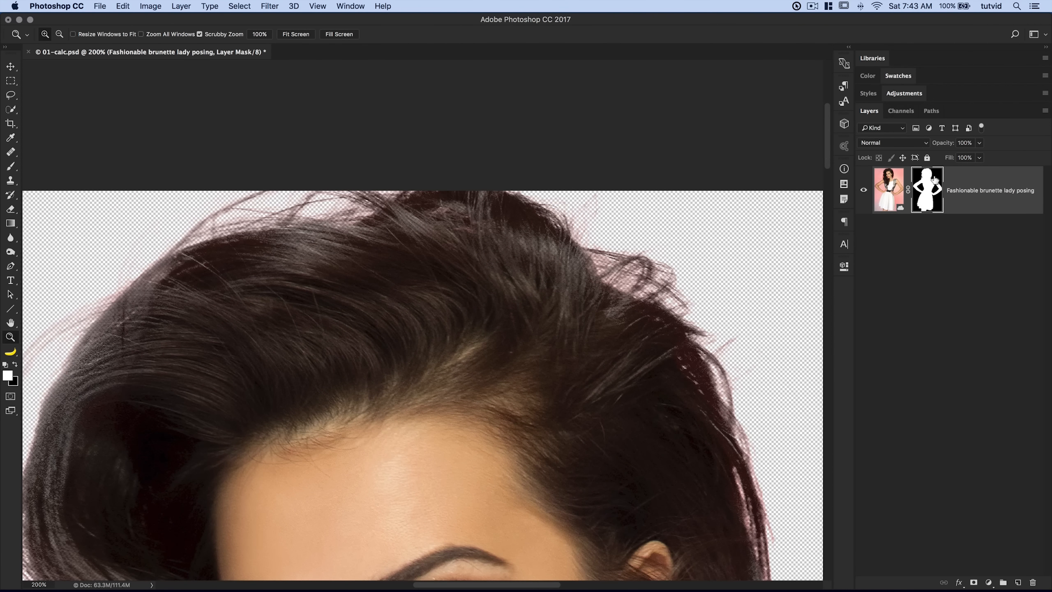
key("b")
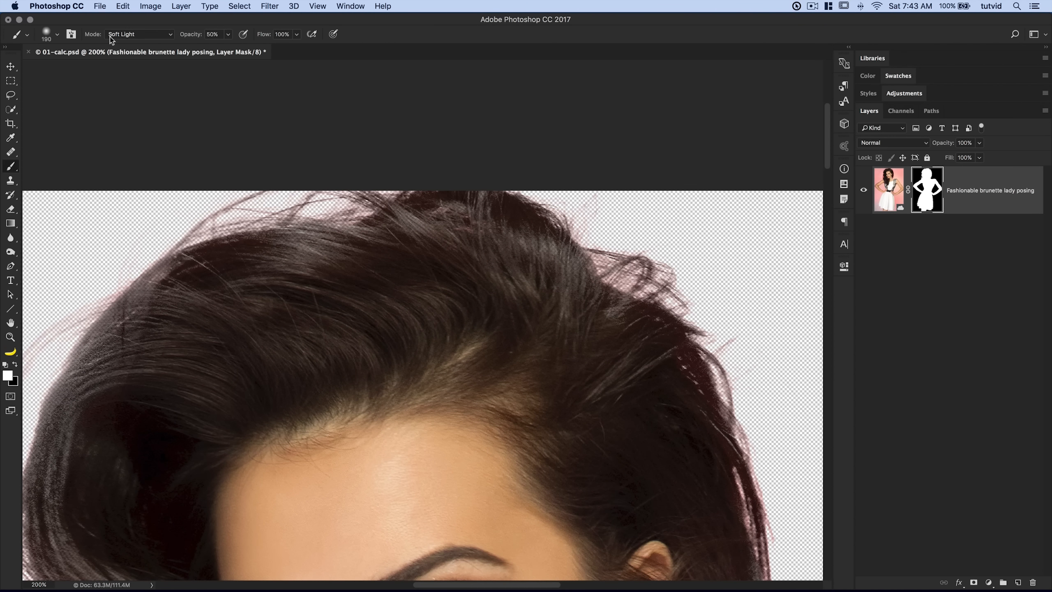
type("81")
key("Return")
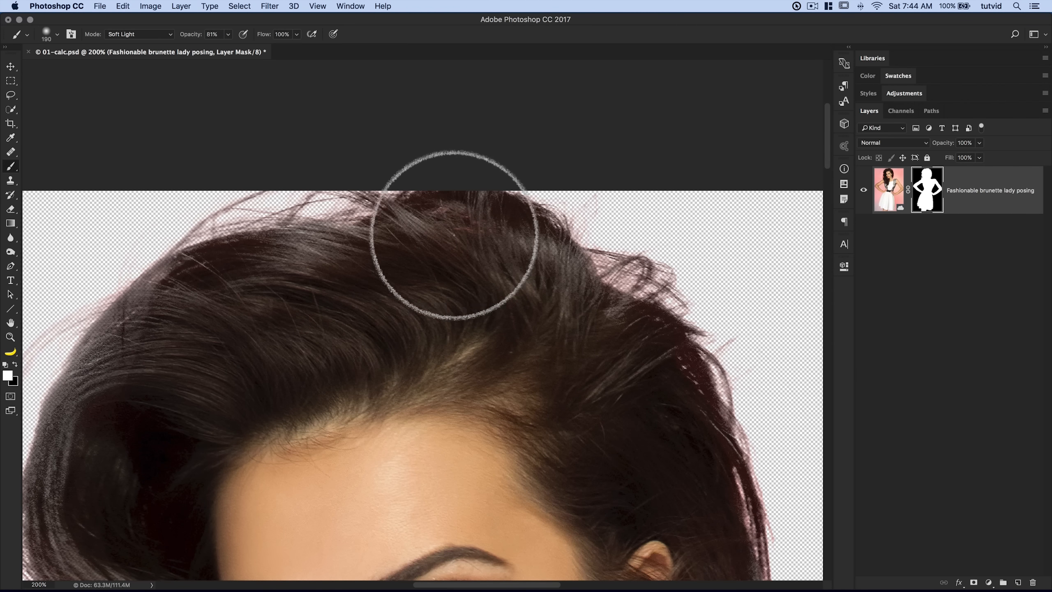
key("bracketleft")
key("bracketleft")
key("bracketleft")
key("bracketleft")
key("bracketleft")
key("bracketleft")
key("bracketleft")
key("bracketleft")
key("bracketleft")
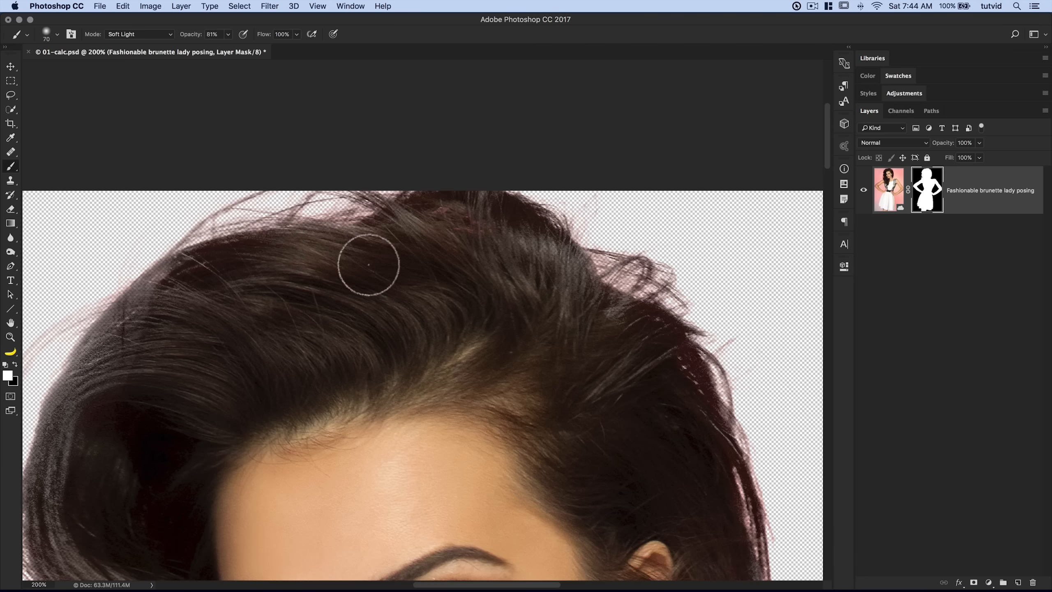
mouse_move(617, 308)
left_mouse_down()
mouse_move(616, 282)
mouse_move(646, 291)
left_mouse_up()
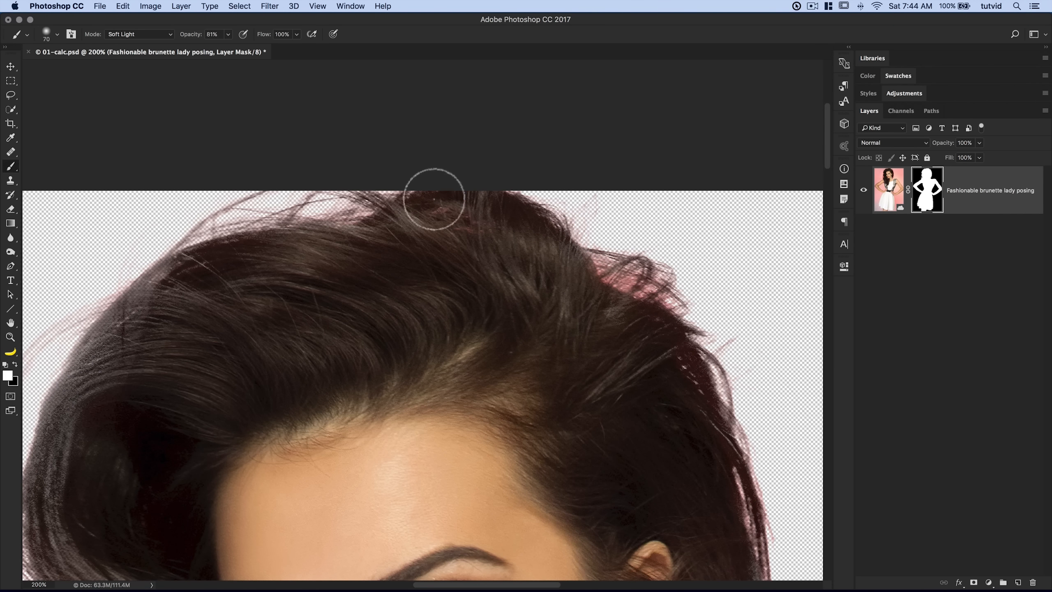
left_click_drag(434, 199, 183, 286)
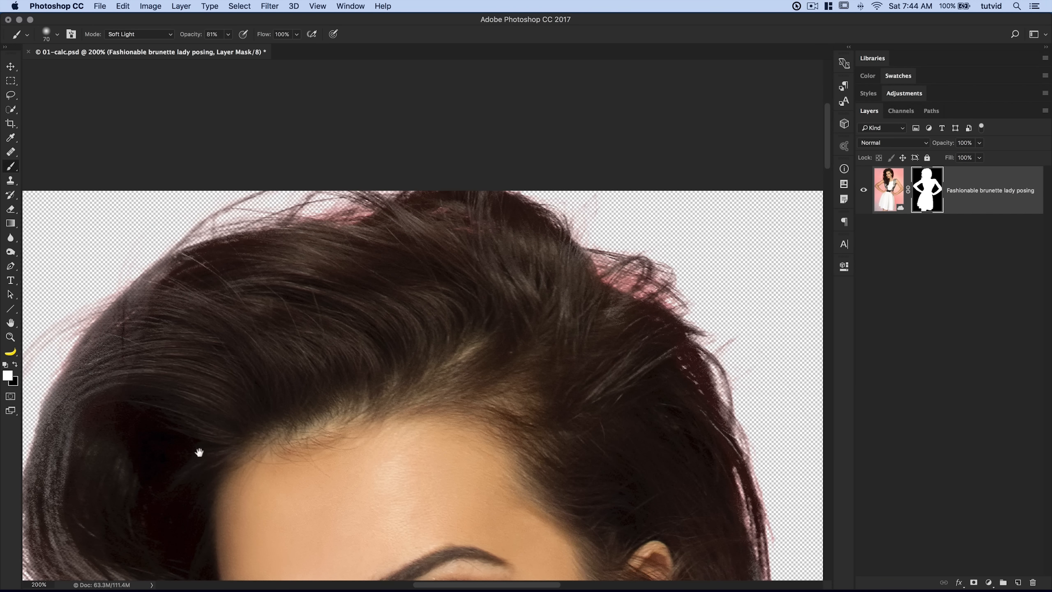
Step: Set the brush to 80 px at 100% opacity and paint the mask along the large hair wave beside the forehead
left_click_drag(200, 453, 394, 265)
key("bracketleft")
key("0")
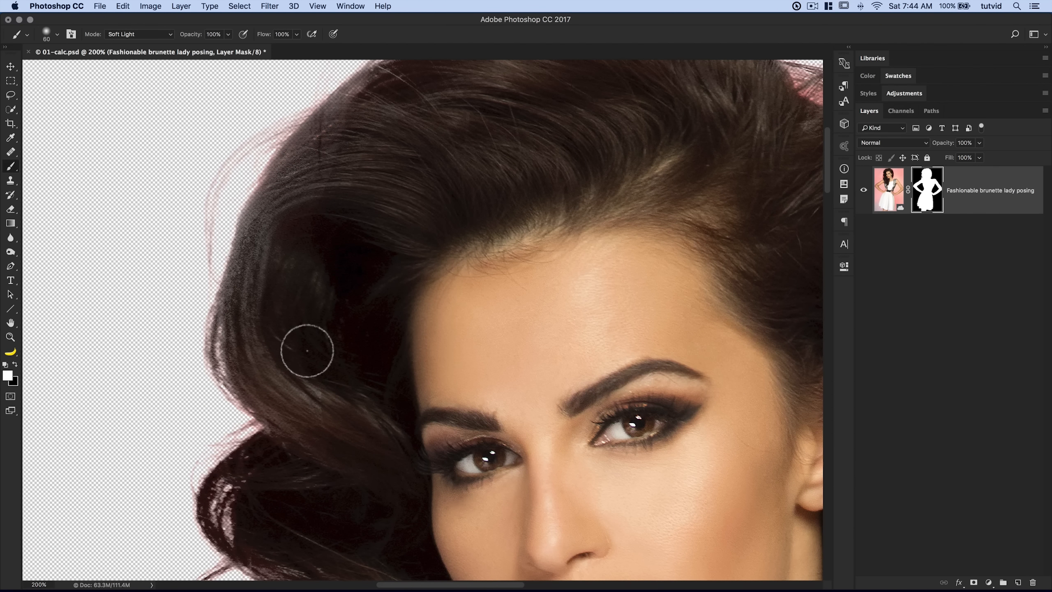
key("bracketright")
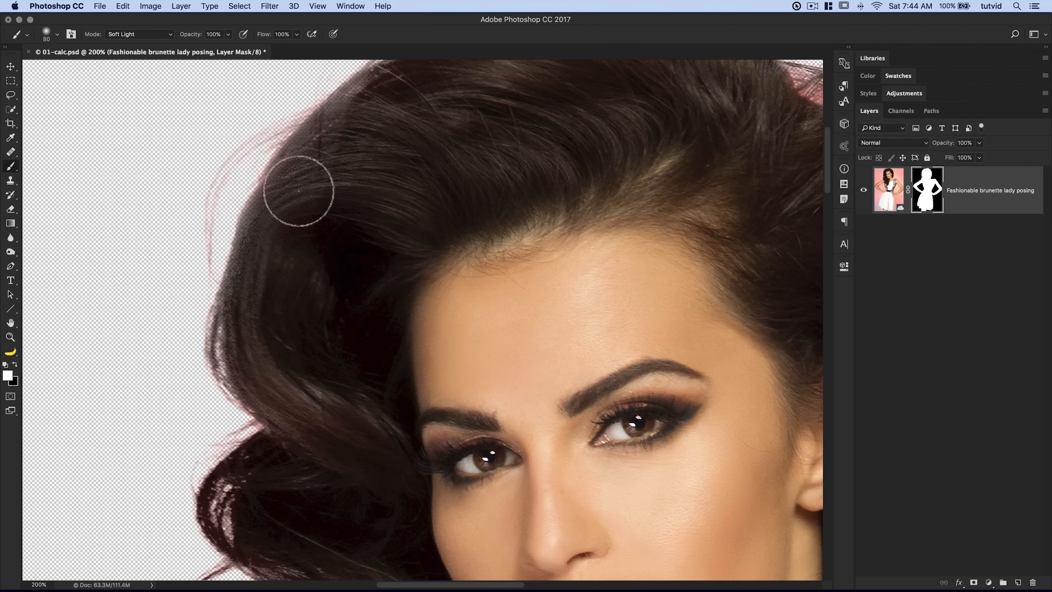
mouse_move(287, 201)
left_mouse_down()
mouse_move(317, 125)
mouse_move(425, 61)
mouse_move(290, 180)
mouse_move(257, 371)
mouse_move(272, 414)
mouse_move(315, 353)
left_mouse_up()
Step: Paint white on the mask over the loose curls above the shoulder to restore the hair there
scroll(317, 336, "down", 10)
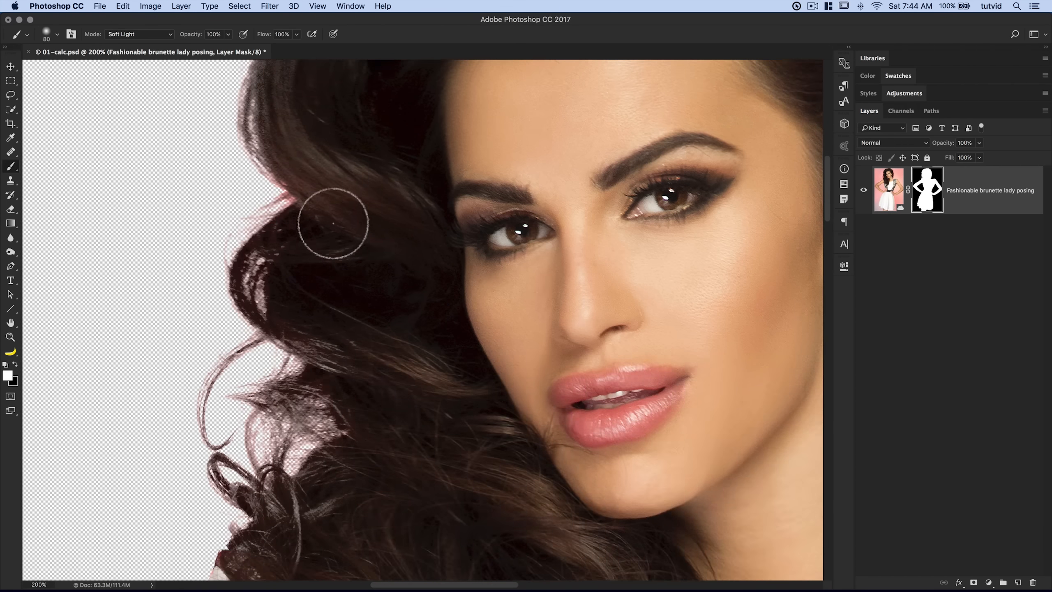
scroll(277, 512, "down", 9)
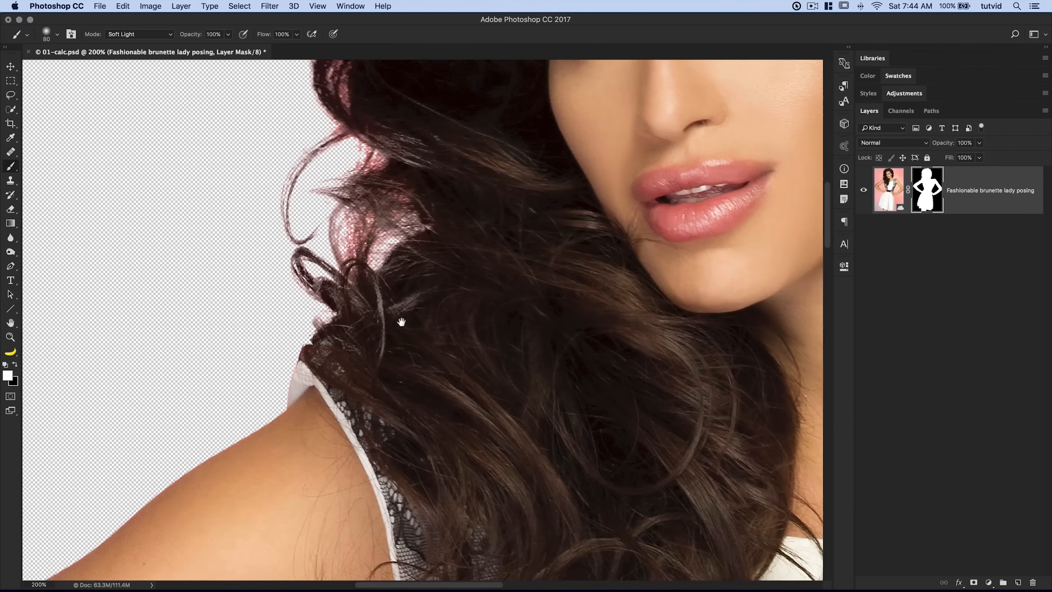
mouse_move(360, 340)
left_mouse_down()
mouse_move(302, 403)
mouse_move(377, 326)
left_mouse_up()
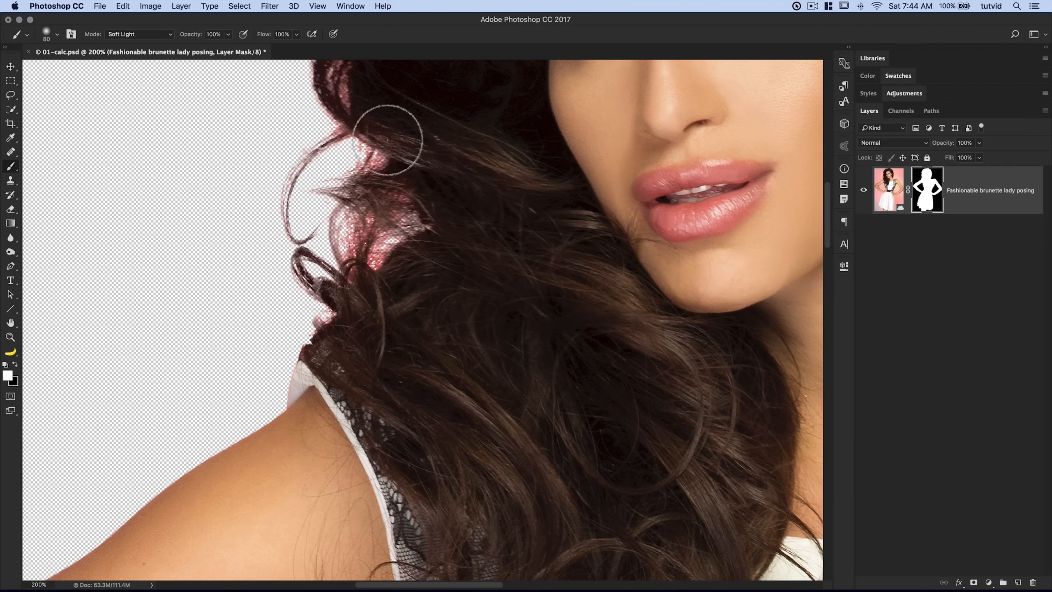
left_click_drag(488, 153, 490, 359)
left_click_drag(356, 127, 352, 134)
Step: Paint white on the mask along the outer hair strands beside the visible ear
mouse_move(518, 191)
left_mouse_down()
mouse_move(504, 230)
mouse_move(287, 230)
left_mouse_up()
left_click_drag(736, 292, 429, 275)
mouse_move(538, 195)
left_mouse_down()
mouse_move(540, 254)
mouse_move(521, 235)
mouse_move(536, 348)
mouse_move(522, 188)
left_mouse_up()
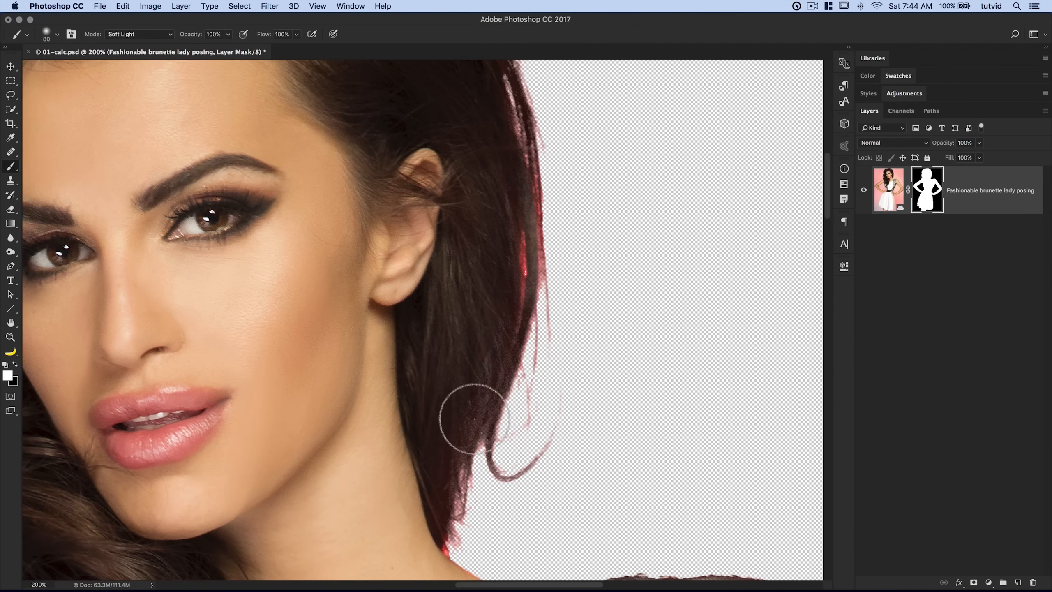
Step: Inspect the refined hair edges of the masked cutout around the head, both close up and at 50% zoom
left_click_drag(488, 273, 446, 310)
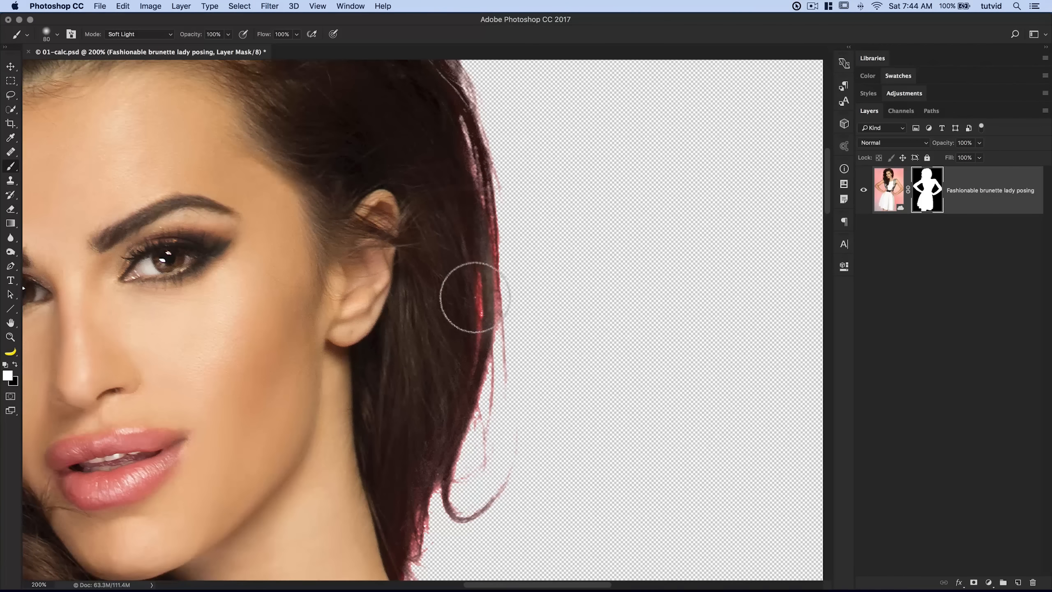
left_click_drag(477, 284, 494, 490)
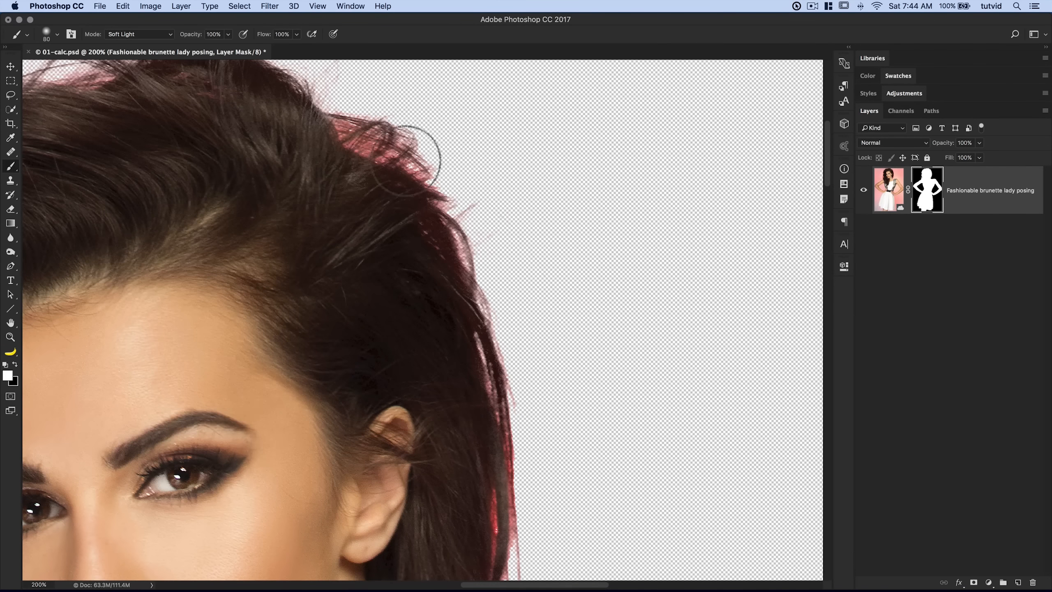
left_click_drag(407, 160, 543, 425)
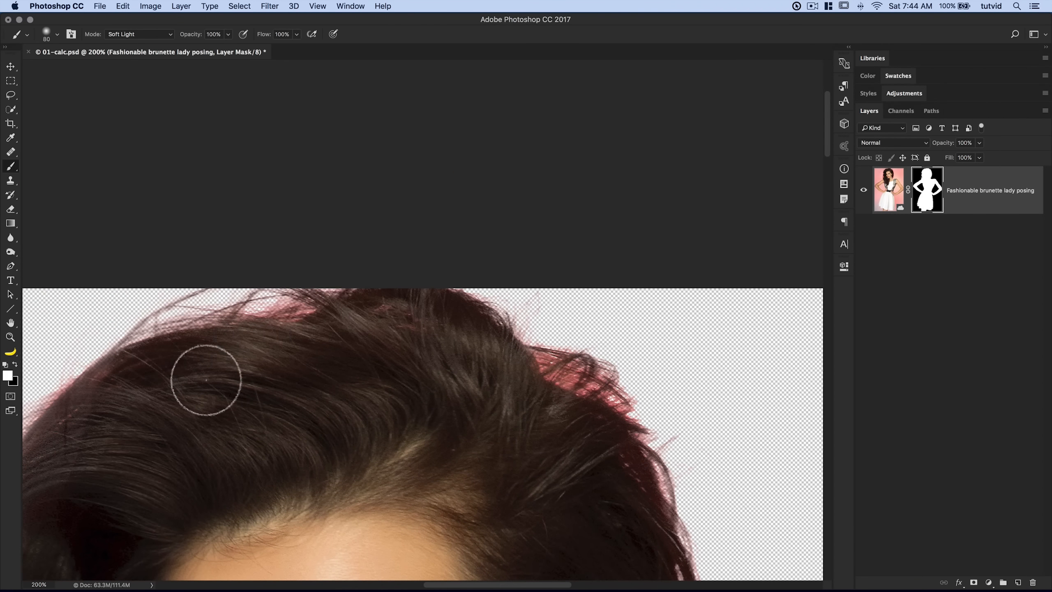
left_click_drag(206, 380, 388, 335)
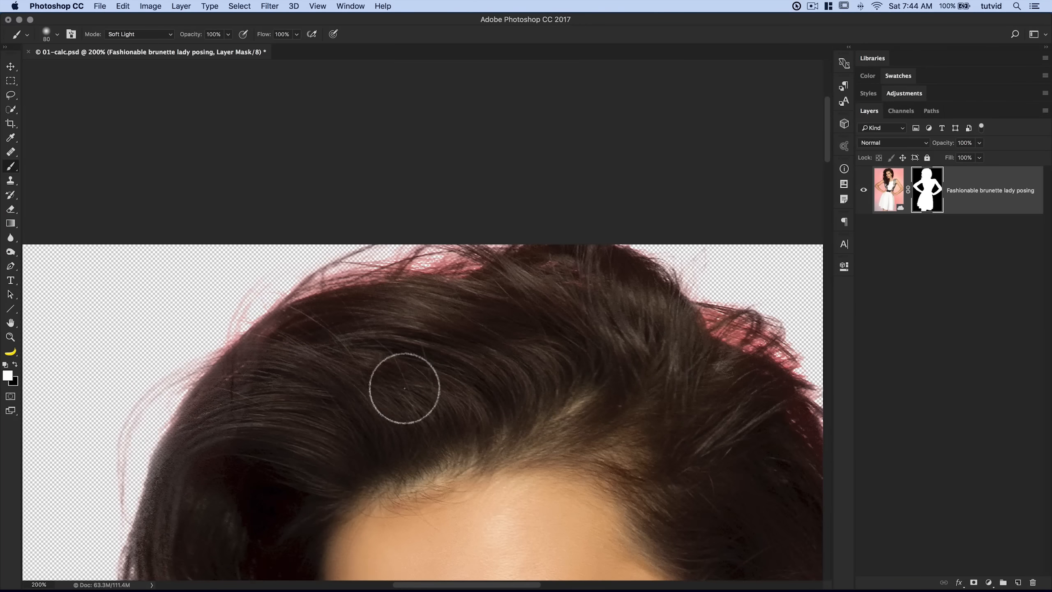
key("super+minus")
key("super+minus")
key("super+minus")
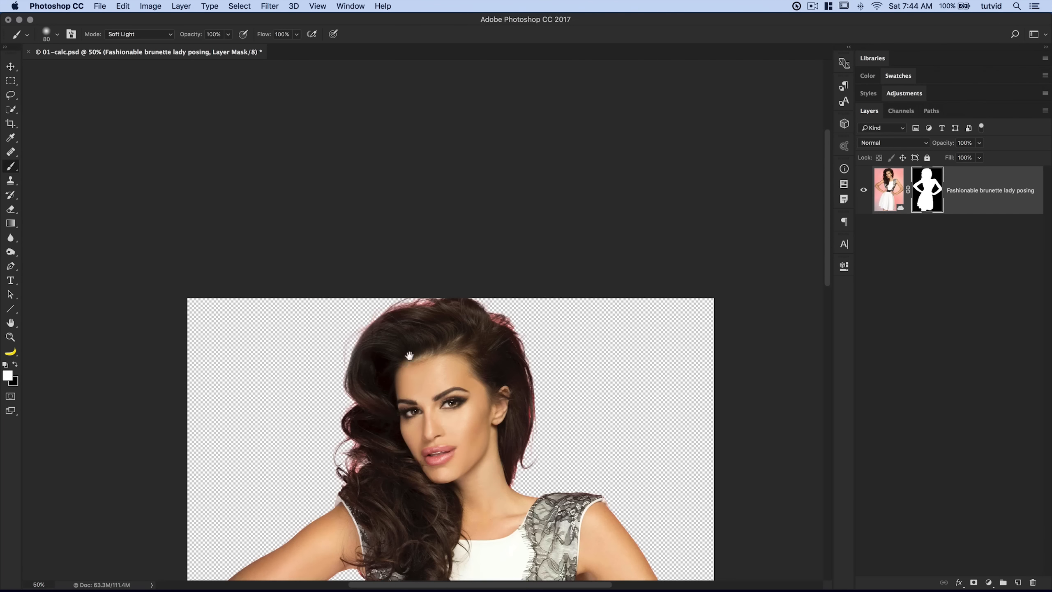
left_click_drag(410, 355, 411, 328)
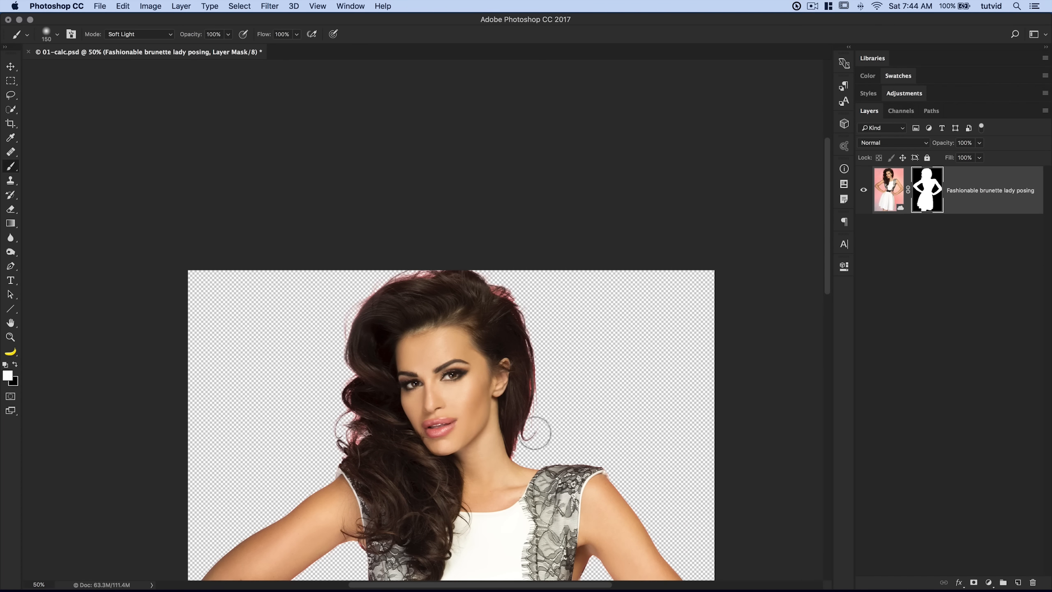
left_click_drag(535, 433, 541, 373)
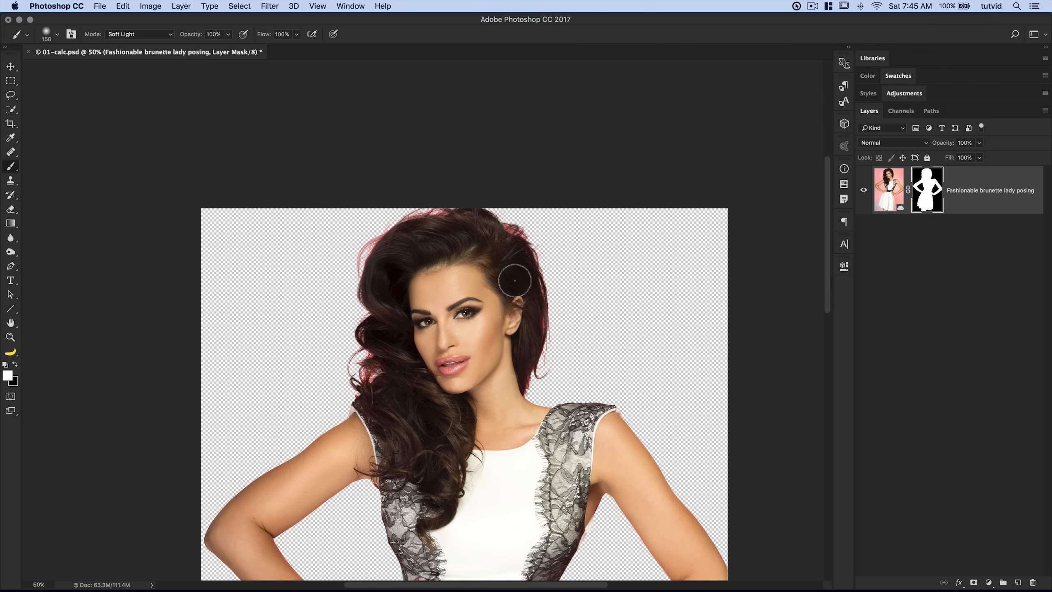
Step: Disable the layer mask temporarily to compare the cutout hair with the original photo, and re-enable the mask
left_click(930, 187, "shift")
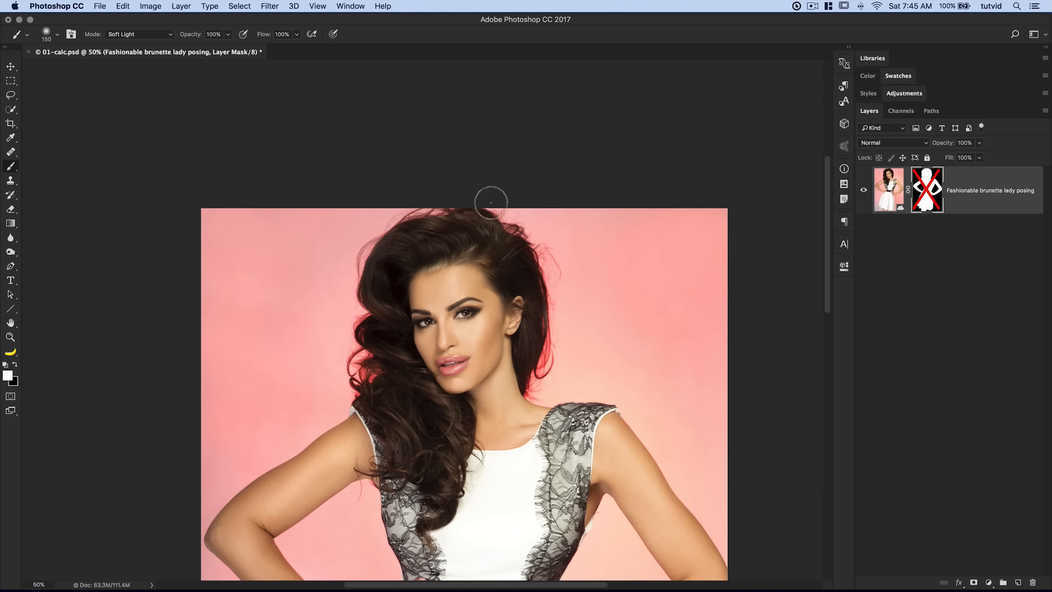
left_click_drag(677, 353, 655, 202)
right_click(655, 202)
left_click(529, 298)
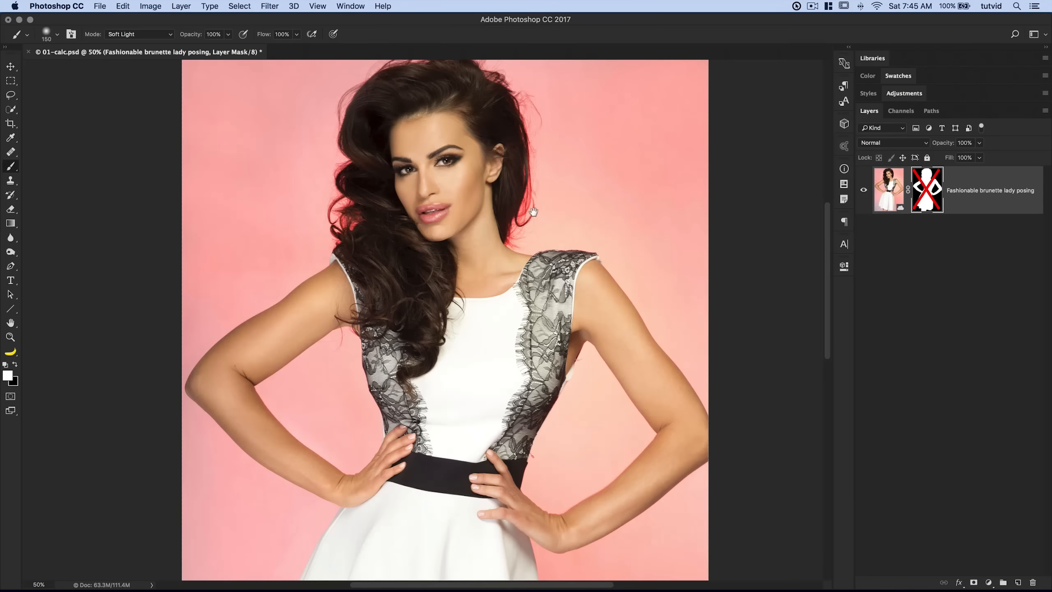
left_click_drag(533, 212, 540, 343)
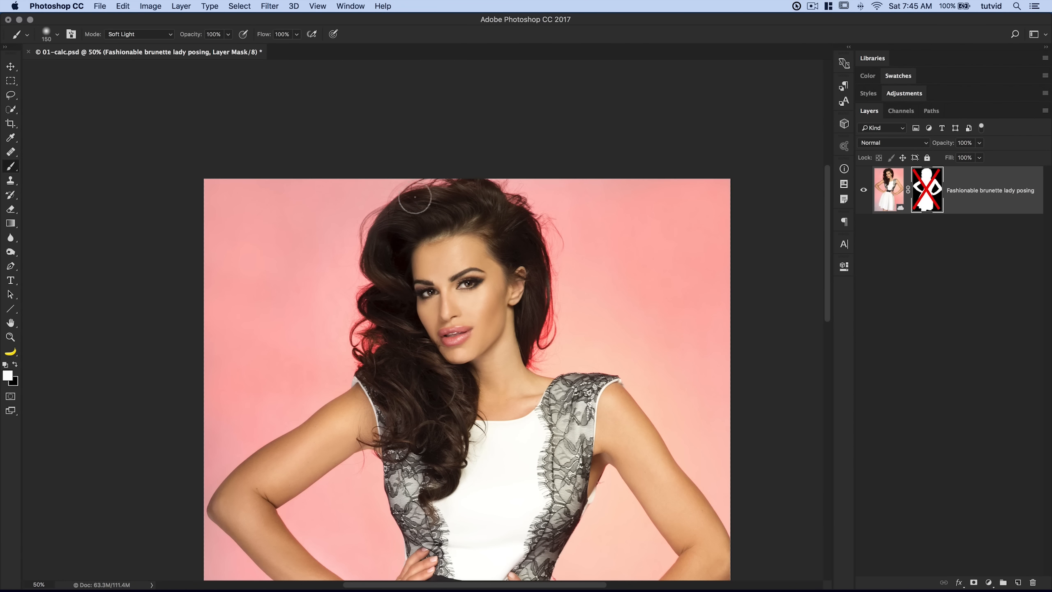
left_click(929, 189, "shift")
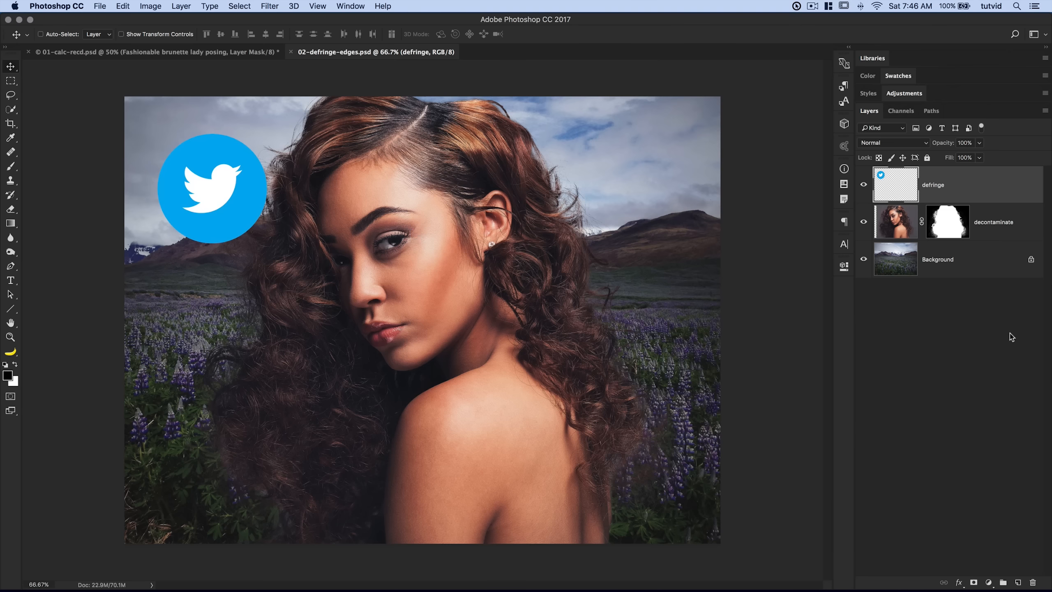
Step: Select the white bird of the Twitter logo on the defringe layer with the Magic Wand at tolerance 32
key("z")
left_click(204, 156)
left_click(244, 207)
left_click_drag(244, 207, 402, 299)
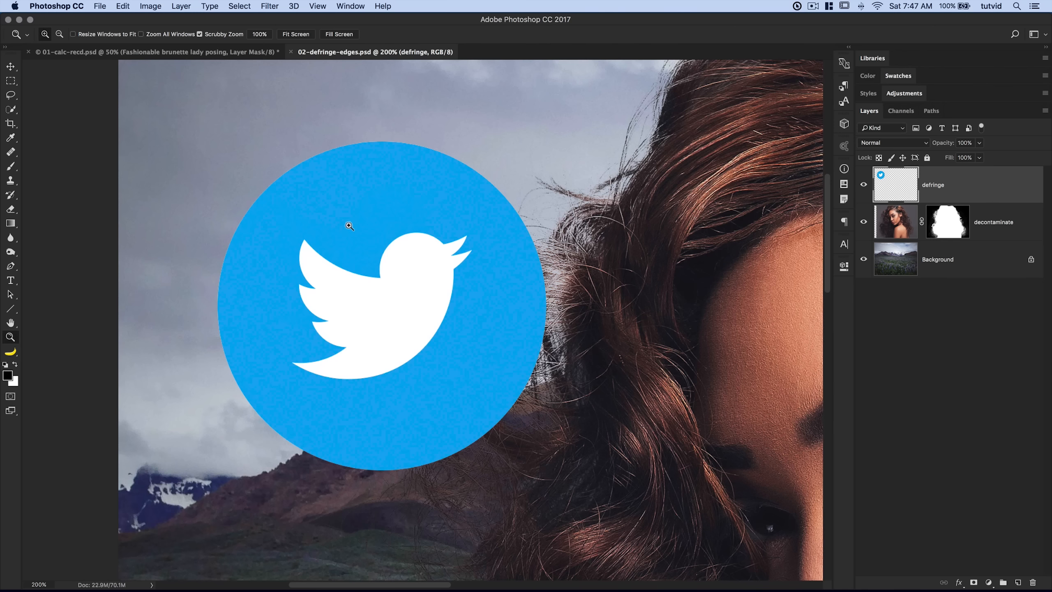
left_click_drag(8, 110, 37, 121)
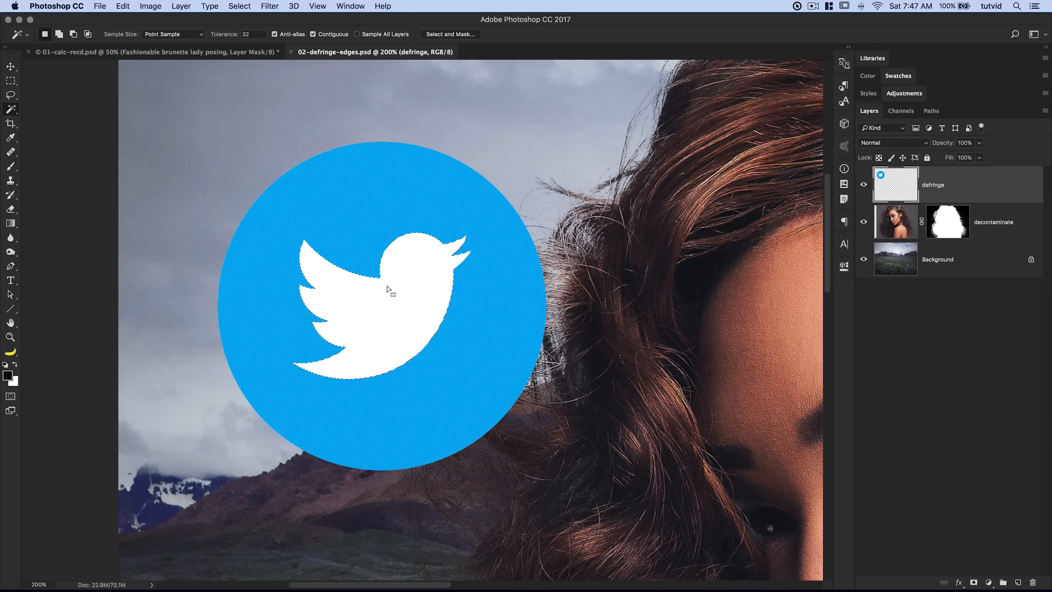
Step: Invert the selection, delete the blue circle around the white bird and deselect
left_click(240, 5)
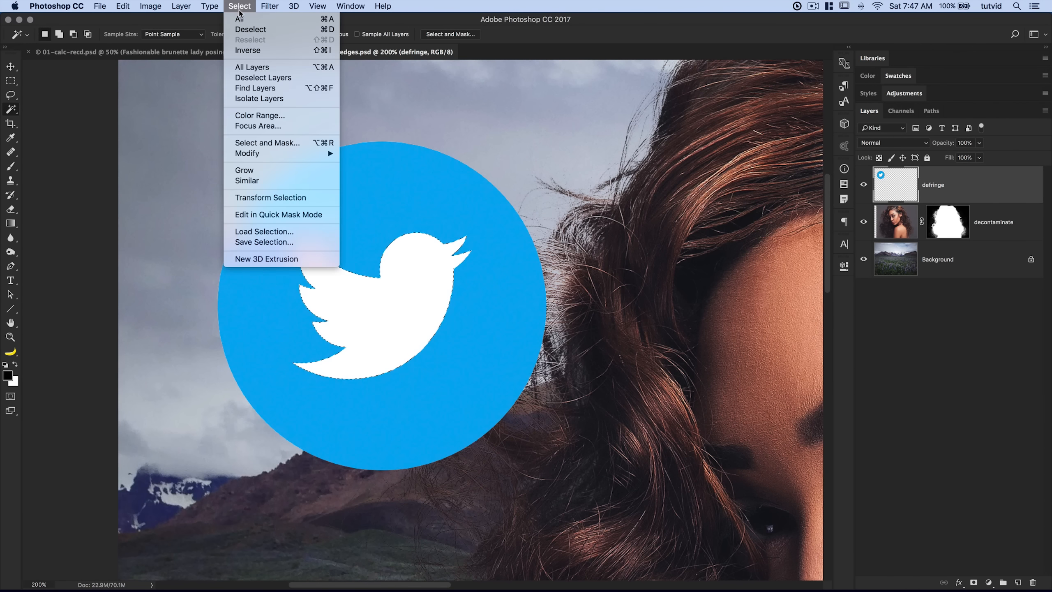
left_click(255, 50)
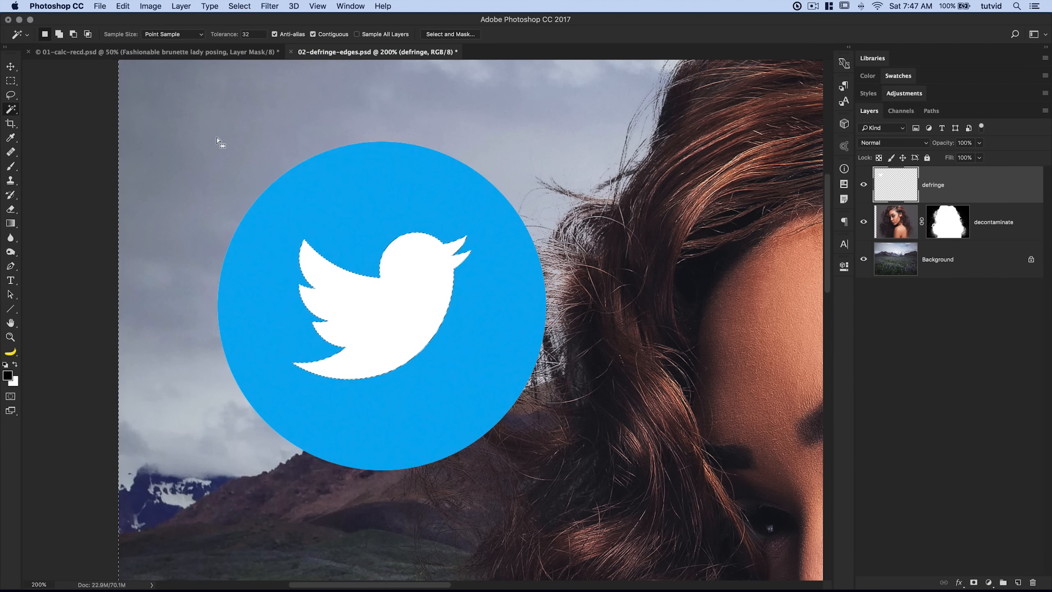
key("Delete")
key("super+d")
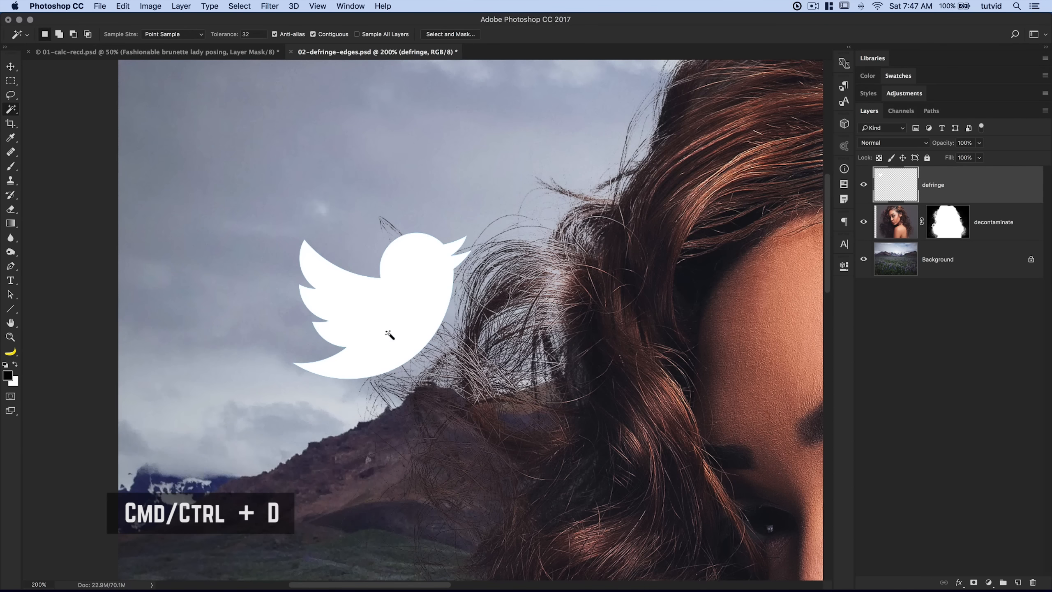
Step: Move the white bird up and to the left, onto the open sky away from the hair
key("v")
left_click_drag(409, 312, 320, 185)
key("space")
left_click_drag(391, 288, 431, 316)
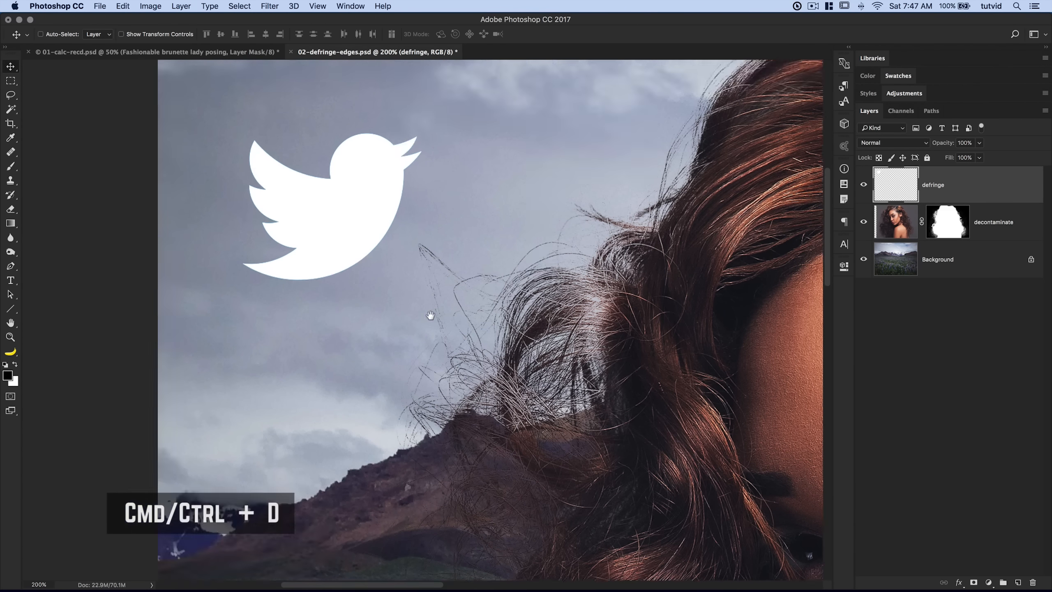
Step: Examine the outline of the white bird at up to 500% zoom for leftover blue fringe pixels
key("z")
left_click(404, 275)
left_click(428, 247)
key("space")
left_click_drag(447, 245, 441, 326)
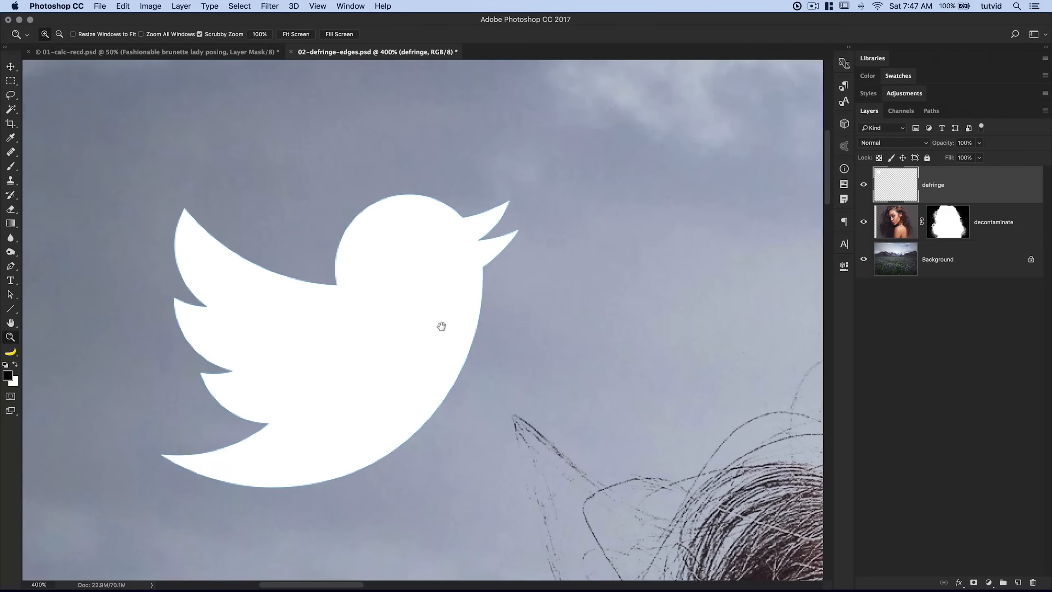
left_click(482, 248)
key("space")
left_click_drag(481, 237, 482, 285)
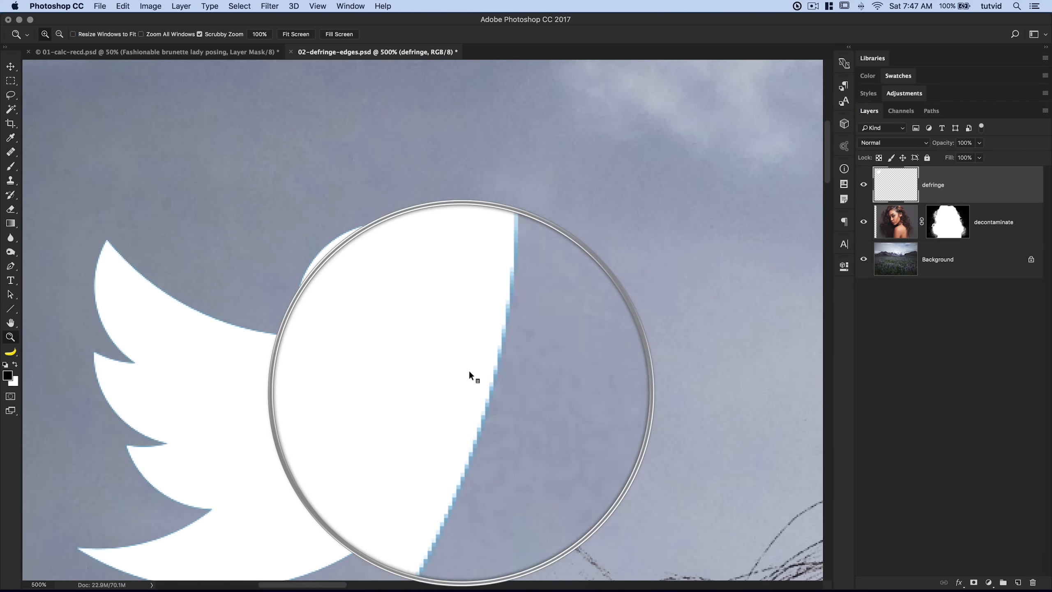
left_click_drag(433, 360, 525, 252)
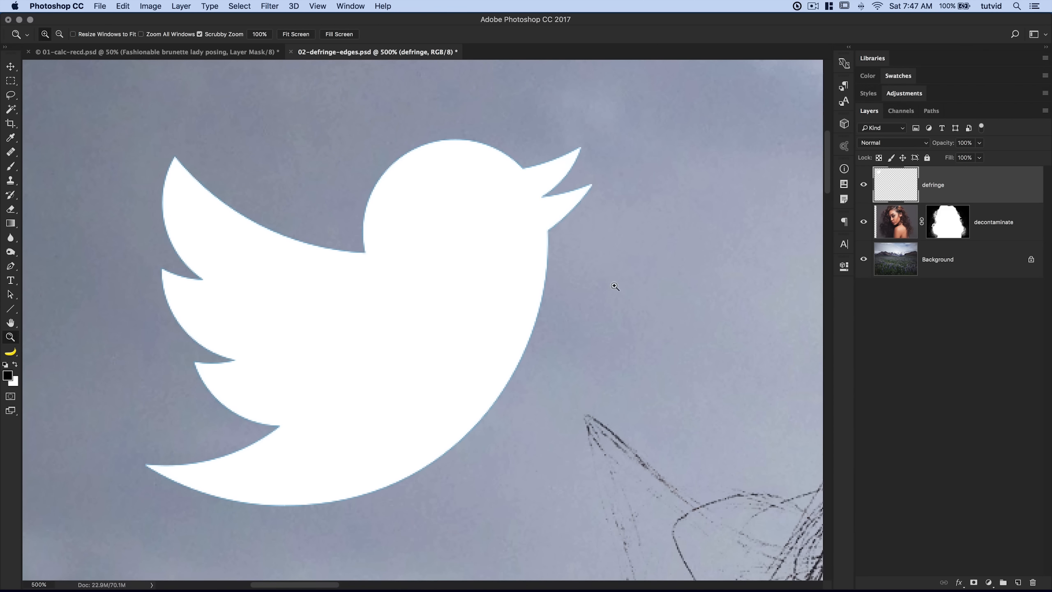
left_click_drag(406, 296, 456, 311)
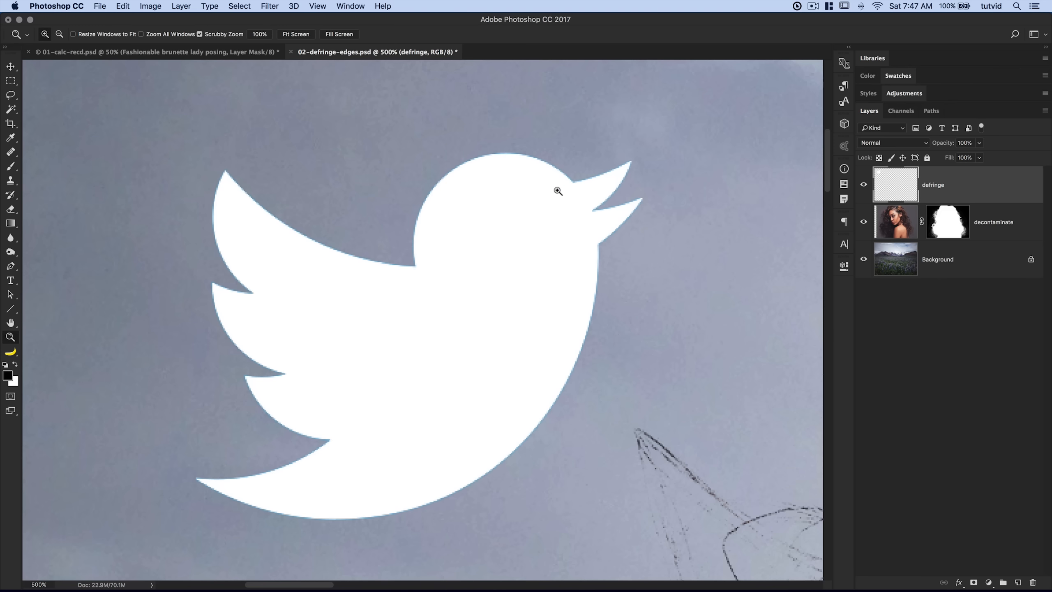
Step: Apply Defringe with a width of 2 pixels to the bird layer and compare its edges before and after
left_click(186, 5)
mouse_move(248, 450)
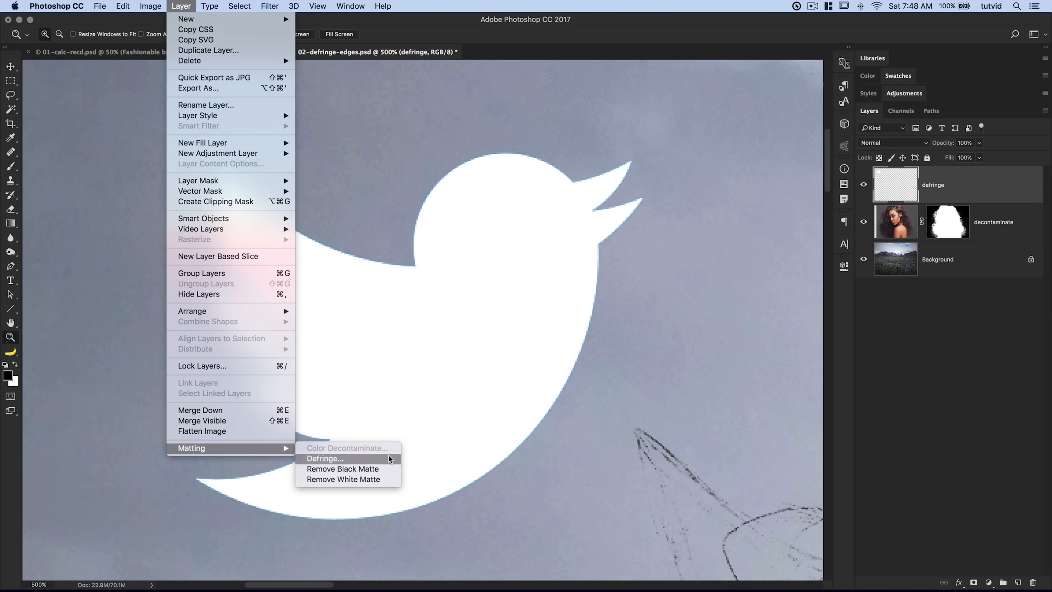
left_click(322, 458)
left_click_drag(520, 229, 601, 227)
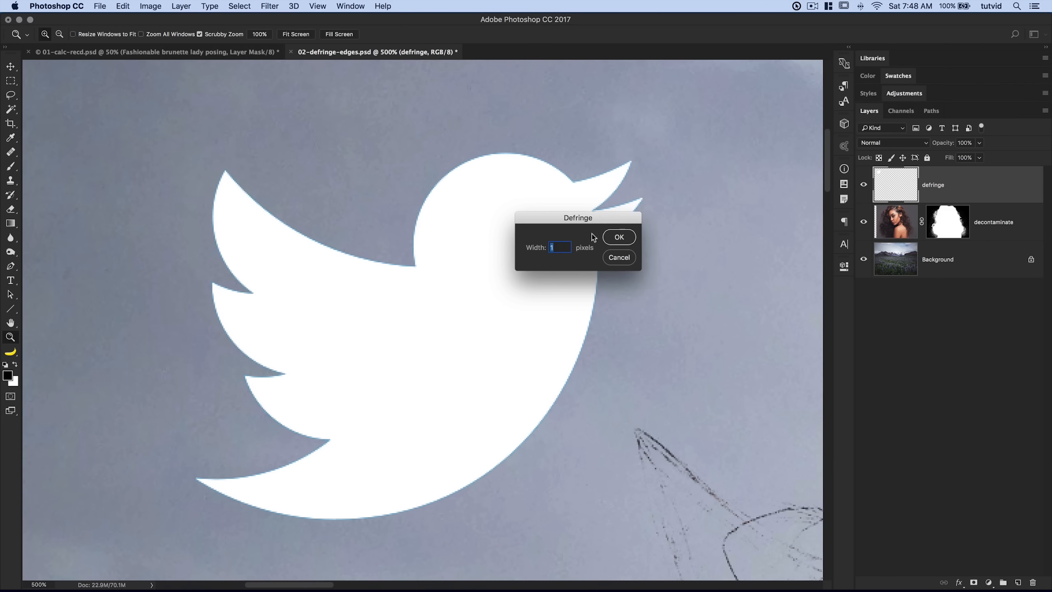
type("2")
left_click(619, 238)
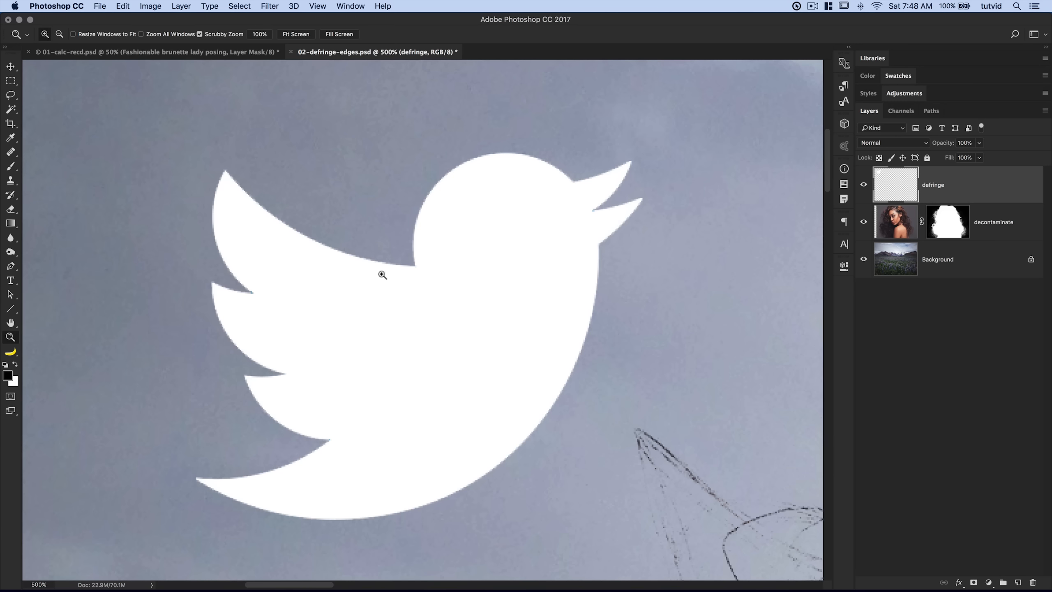
key("super+z")
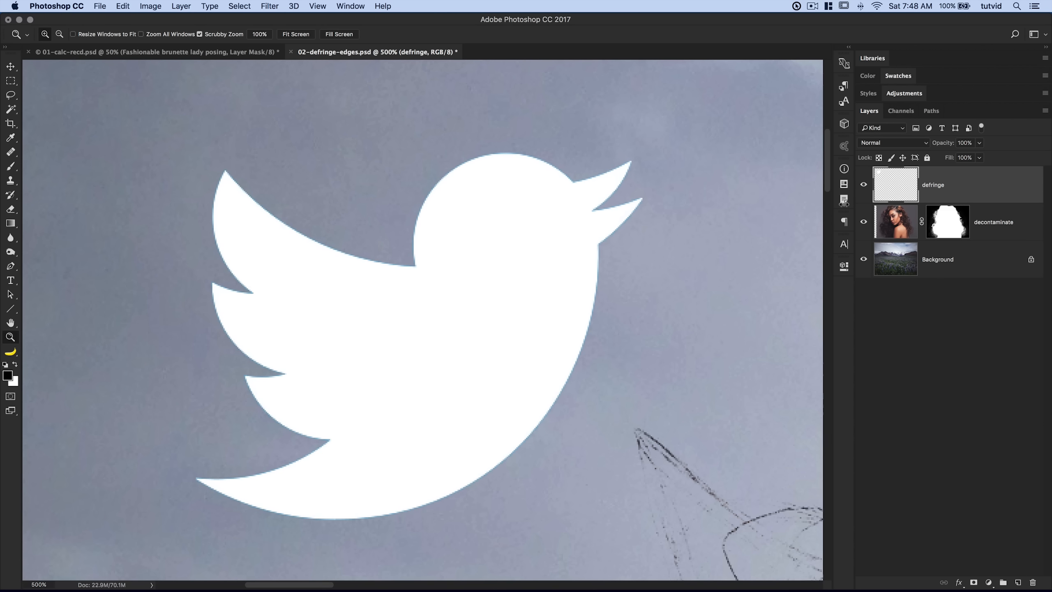
key("super+z")
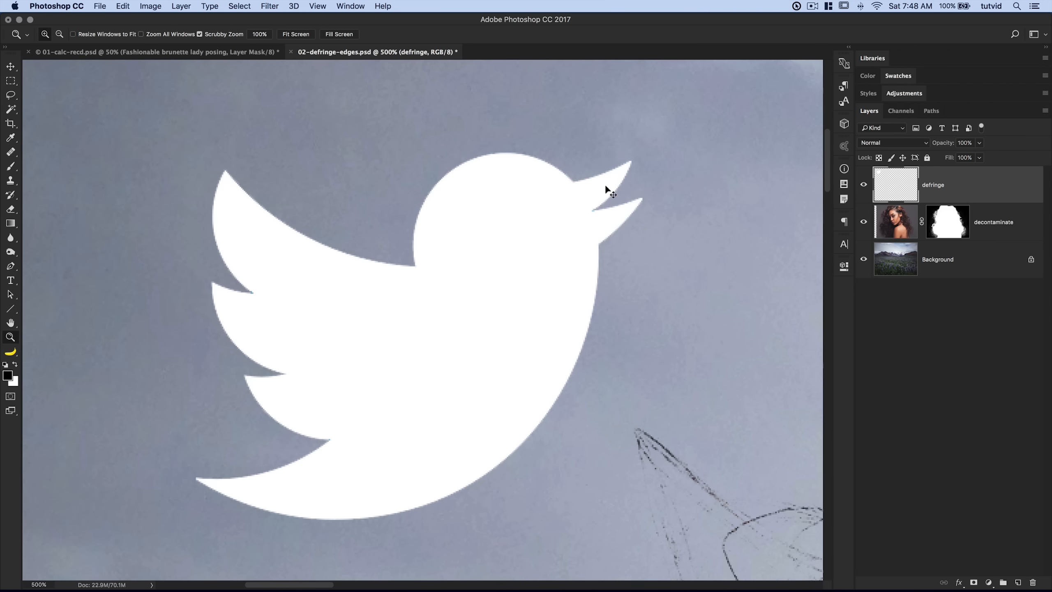
Step: Move the defringed bird slightly closer to the upper-left corner of the image
key("super+minus")
key("super+minus")
key("super+minus")
key("super+minus")
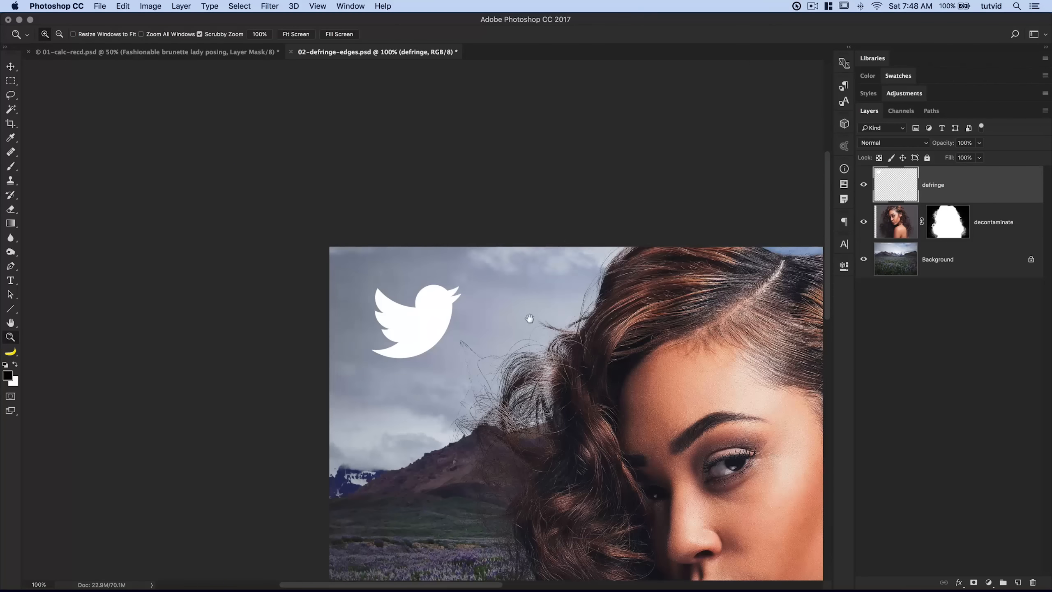
key("v")
left_click_drag(382, 258, 364, 246)
left_click_drag(409, 306, 408, 273)
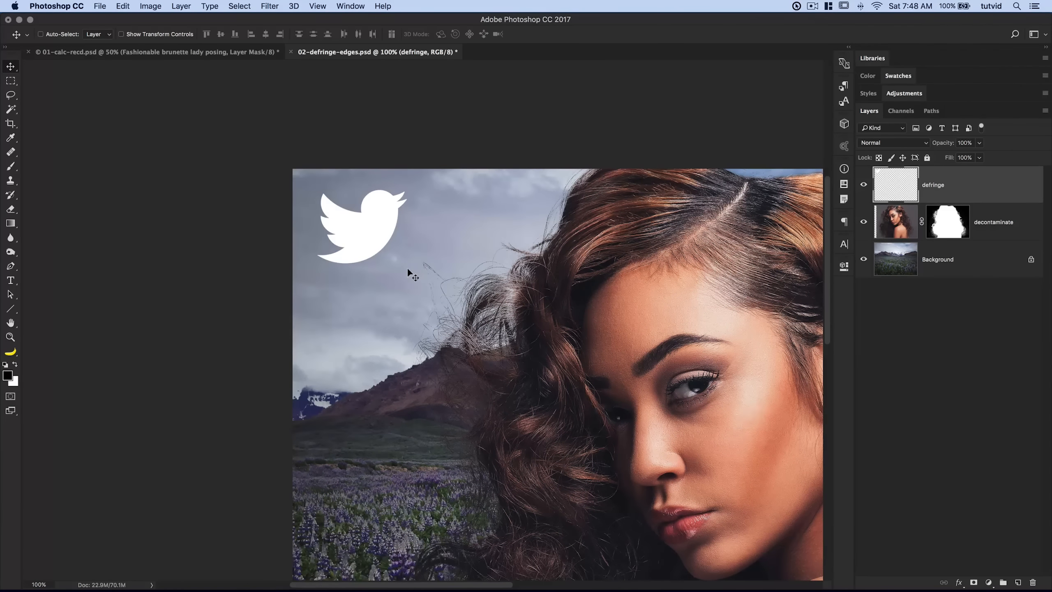
Step: Hide the defringe layer and select the image of the masked decontaminate layer
left_click(864, 187)
scroll(512, 240, "right", 5)
scroll(512, 241, "down", 3)
key("super")
key("super+minus")
key("super+minus")
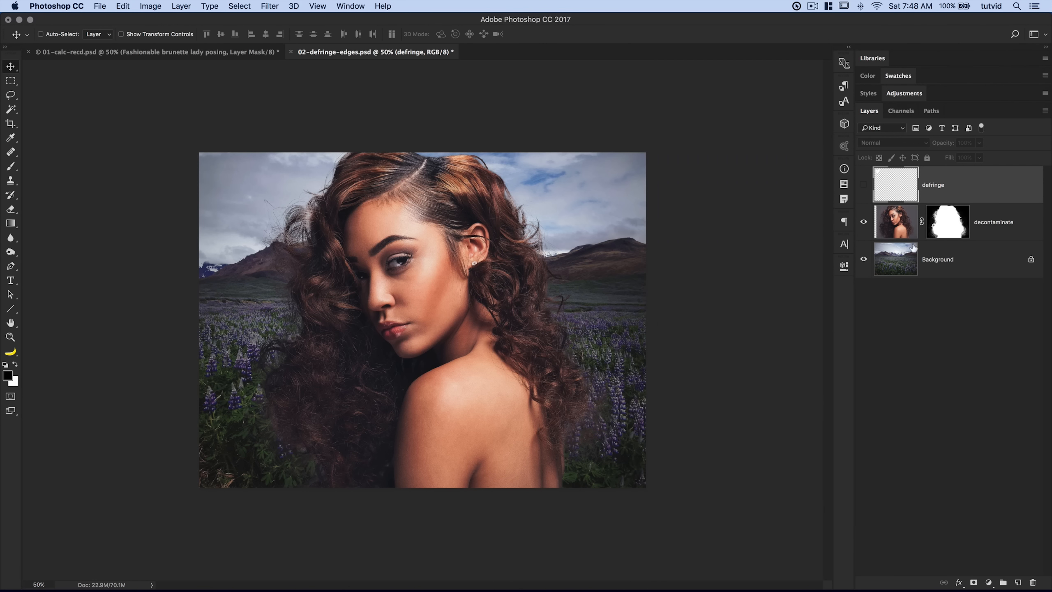
left_click(906, 232)
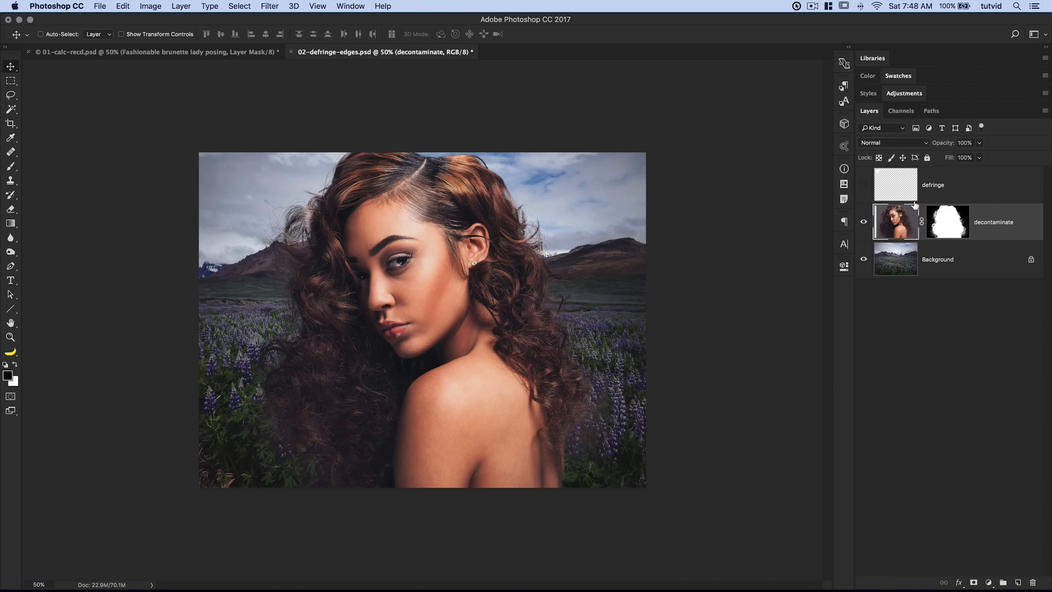
Step: Show the defringe layer again, check which Matting commands it offers without a mask, and hide it
left_click(920, 191)
left_click(863, 185)
left_click(180, 6)
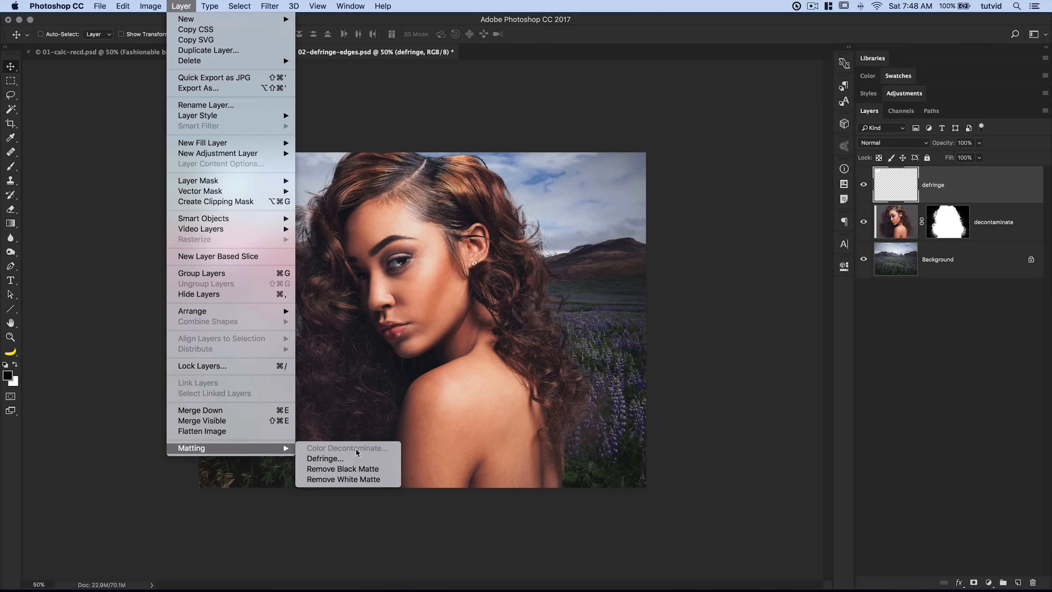
left_click(949, 192)
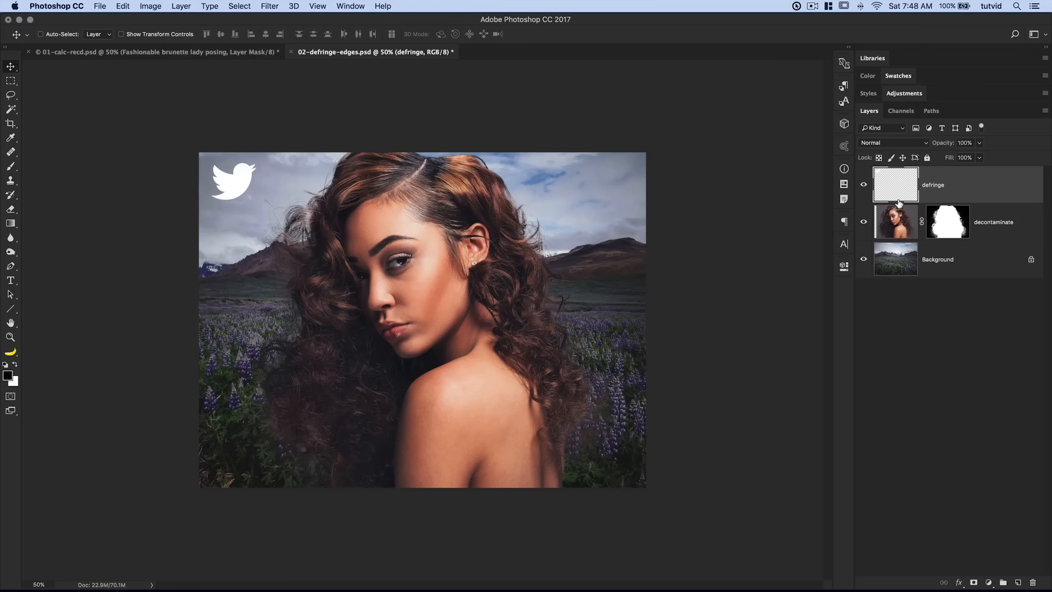
left_click(863, 185)
Step: Apply Color Decontaminate at 90% to the decontaminate layer's image, and compare it with its mask off and on
left_click(894, 215)
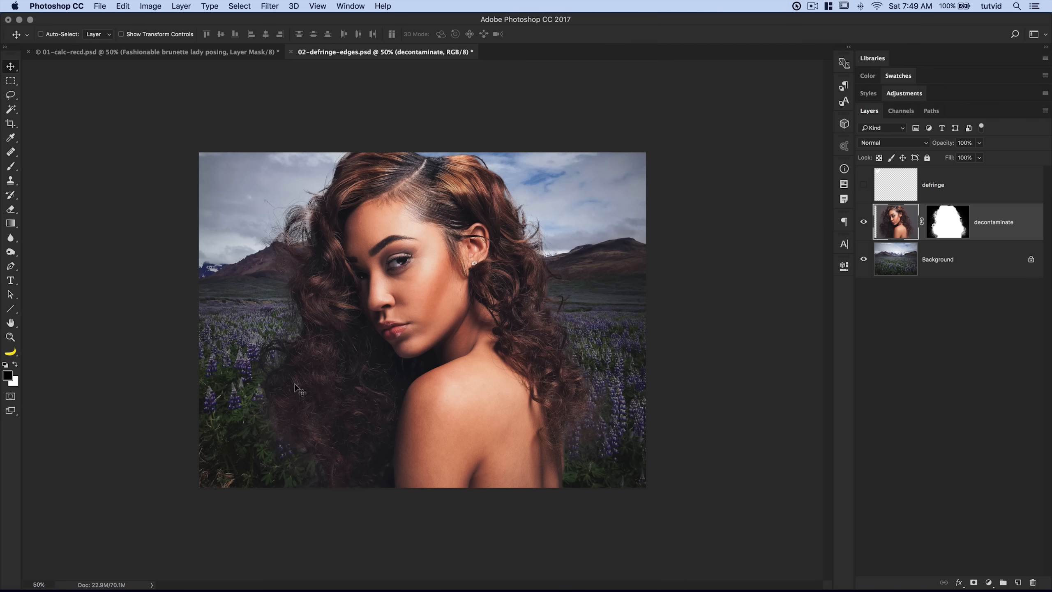
left_click(158, 4)
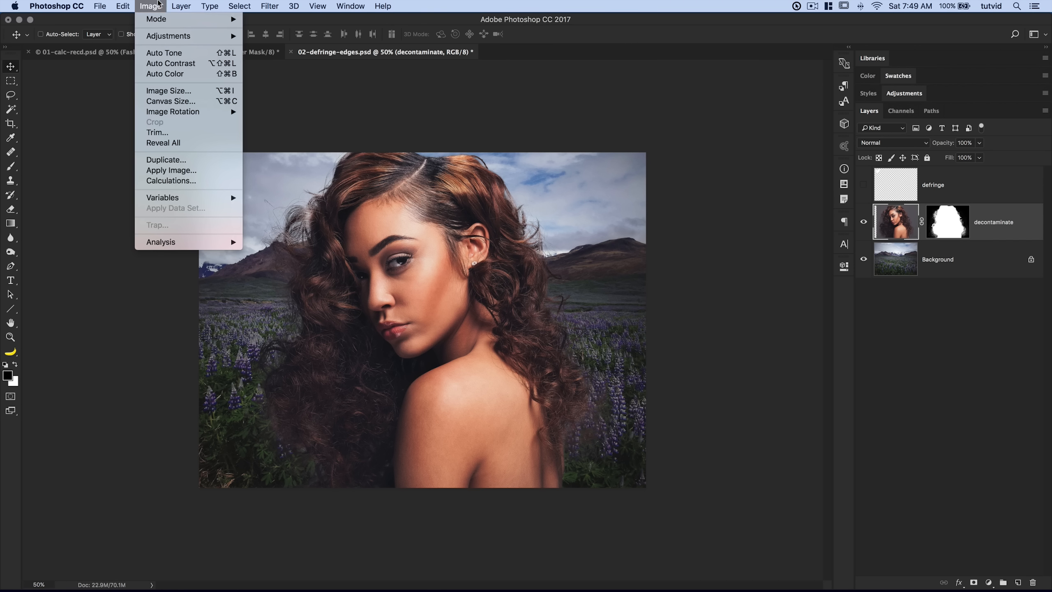
mouse_move(178, 10)
mouse_move(215, 447)
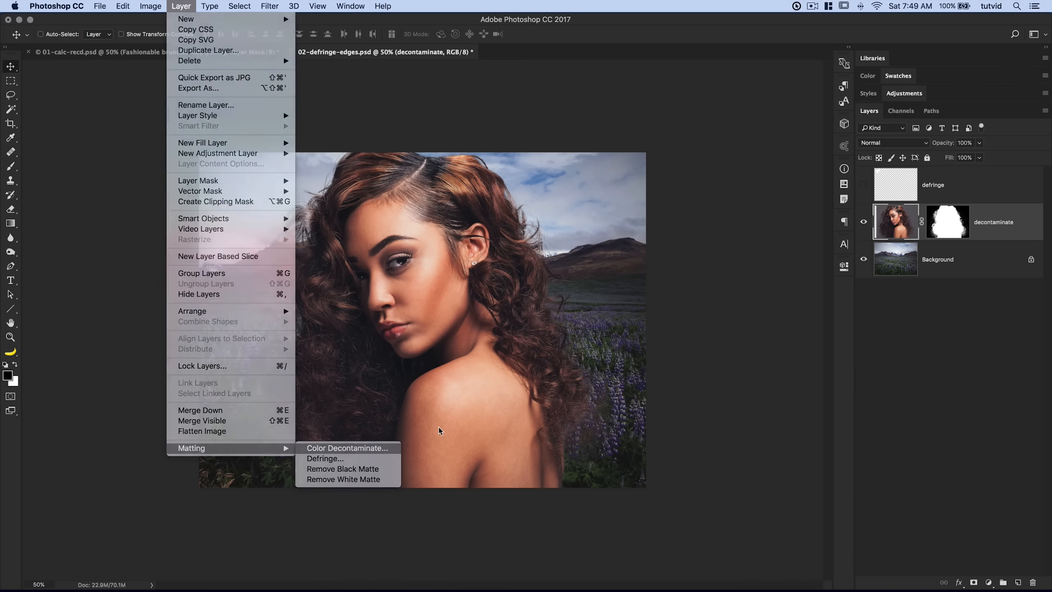
left_click(329, 450)
left_click_drag(245, 295, 480, 231)
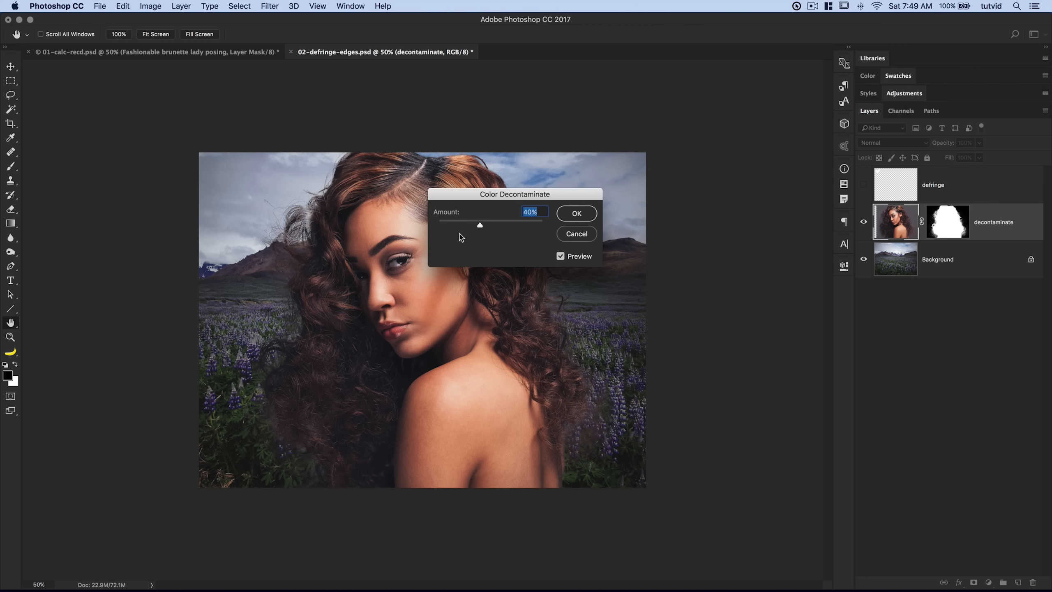
left_click_drag(455, 224, 508, 226)
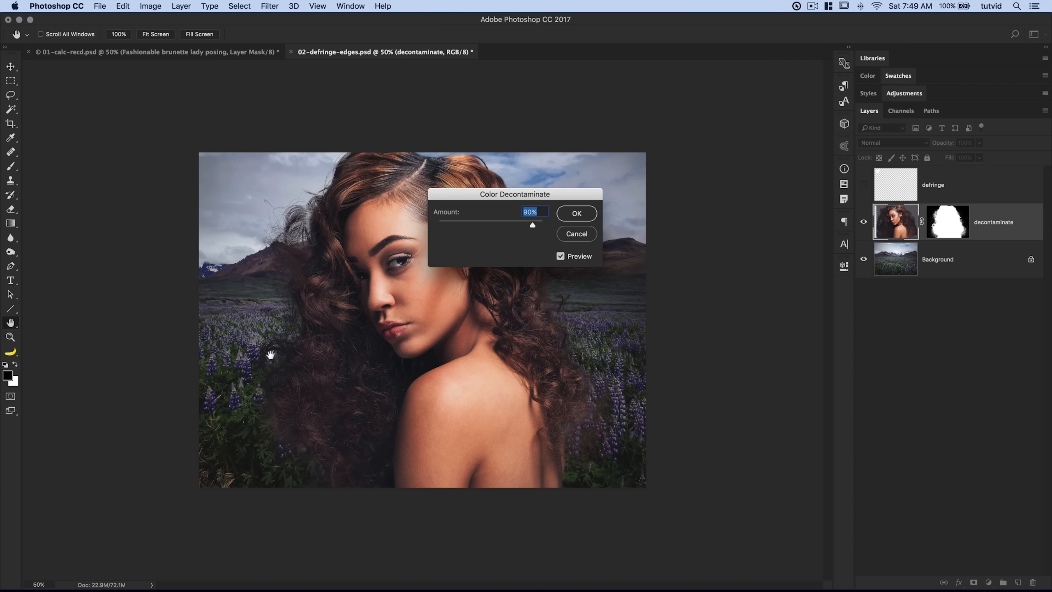
left_click_drag(572, 201, 754, 163)
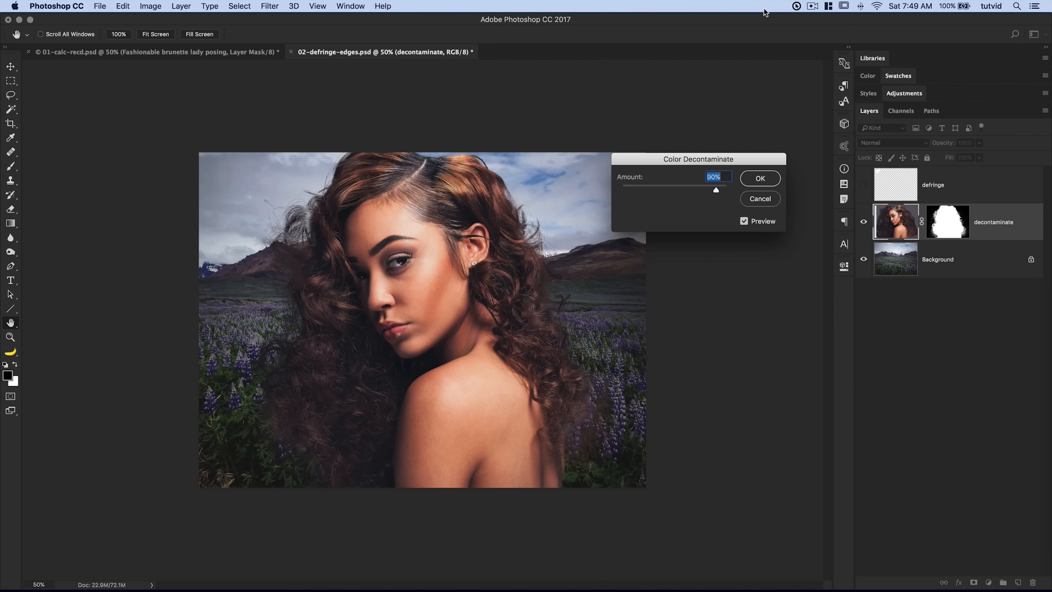
left_click_drag(707, 163, 675, 223)
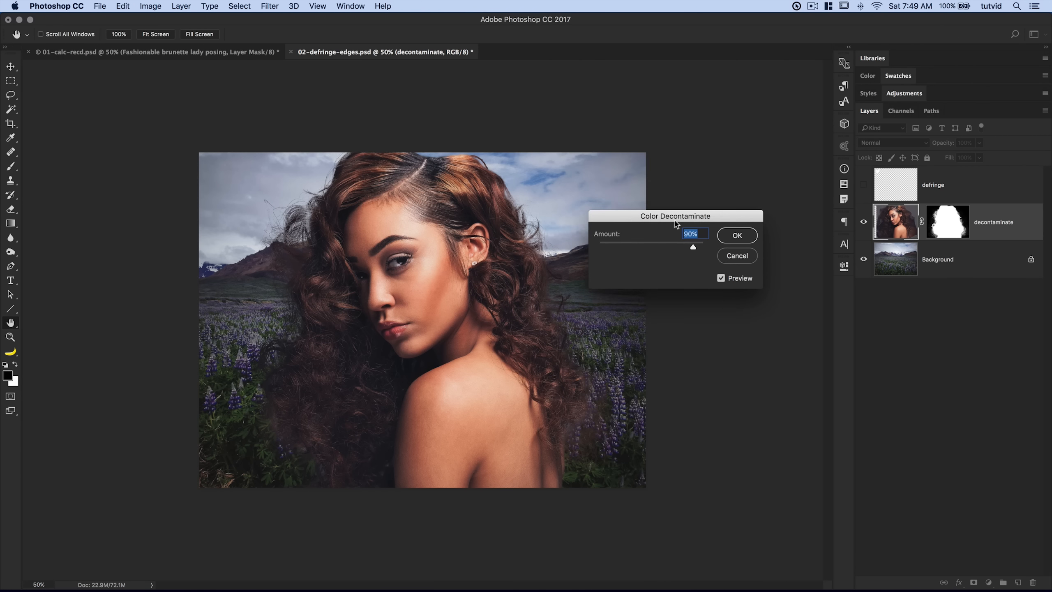
left_click(737, 236)
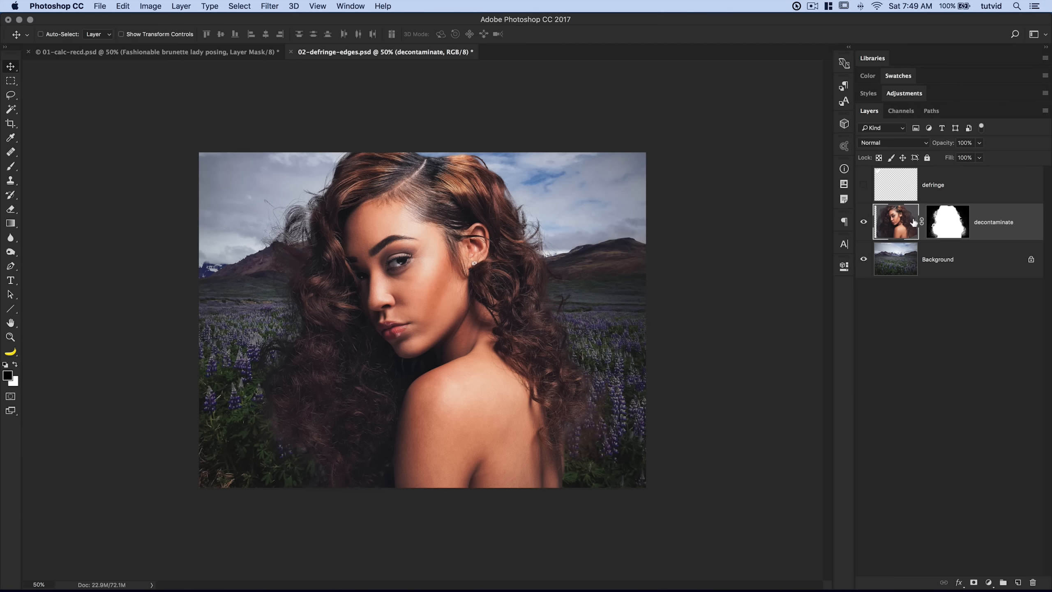
left_click(947, 223, "shift")
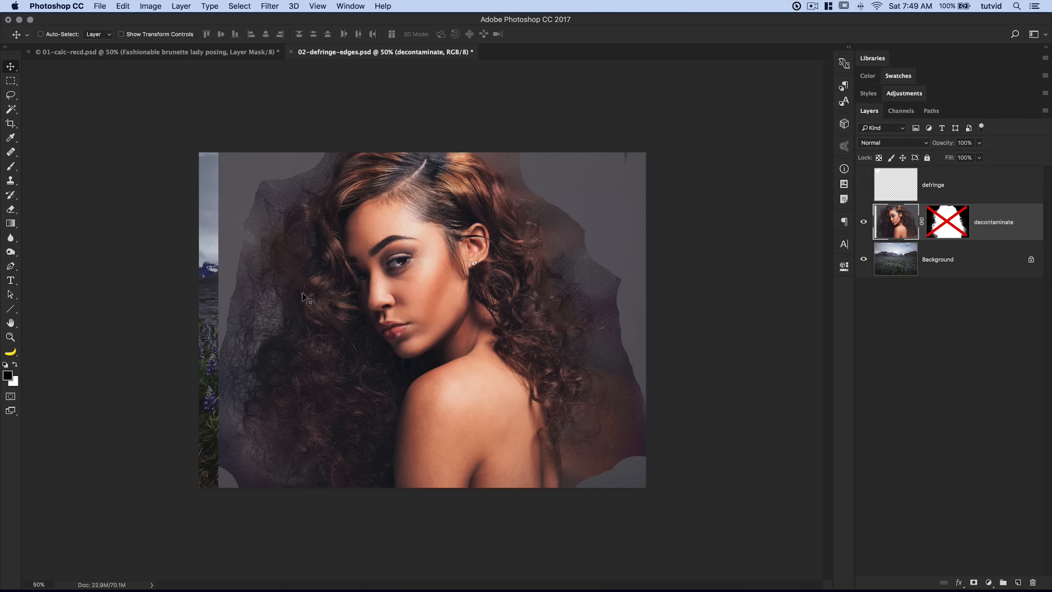
left_click(960, 227, "shift")
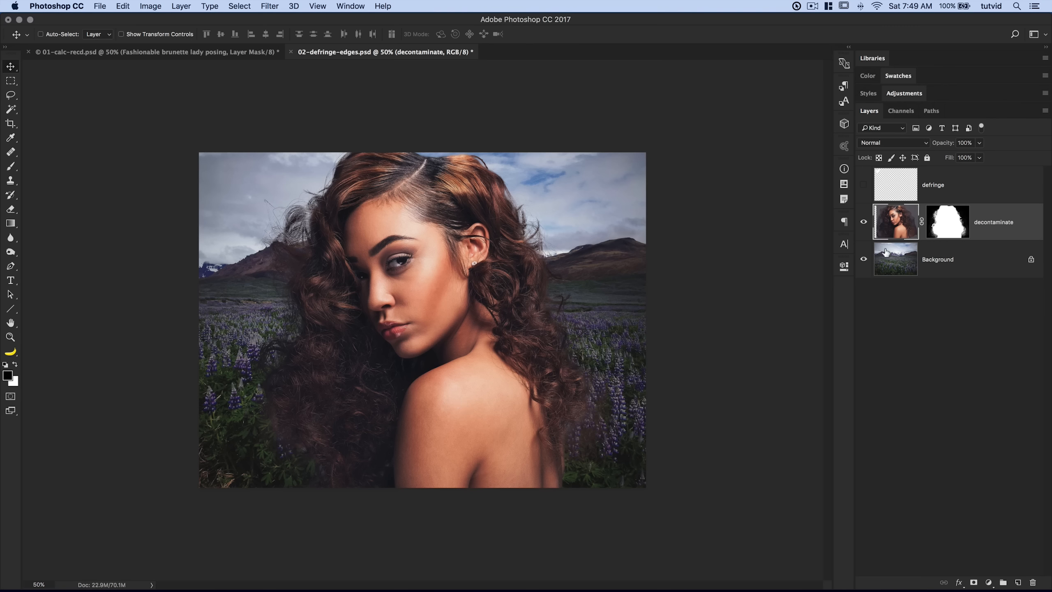
Step: Load the portrait's mask as a selection and try Select and Mask with Decontaminate Colors output to New Layer with Layer Mask
left_click(945, 222, "super")
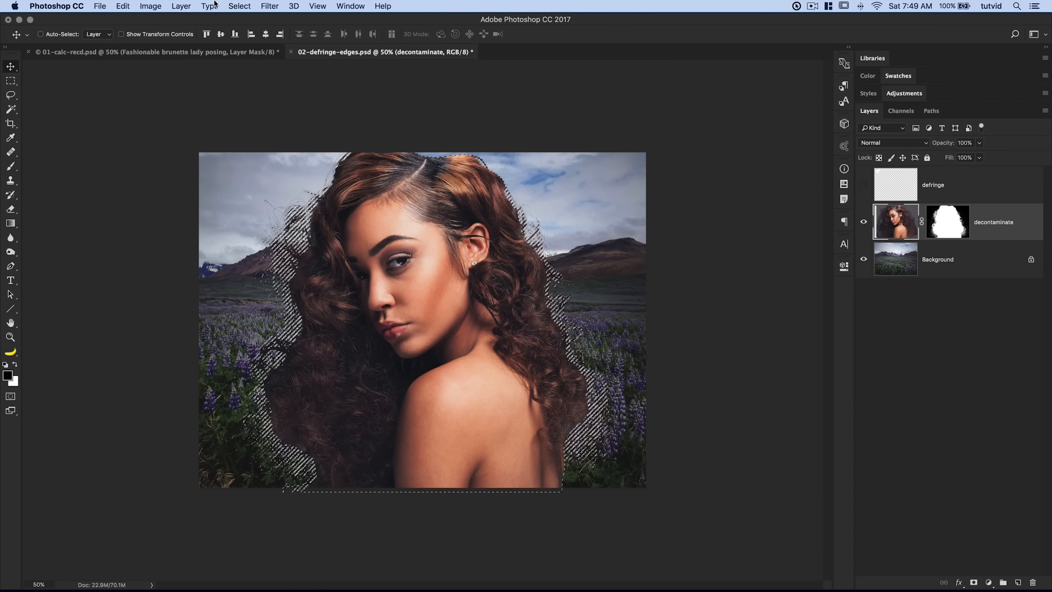
left_click(240, 6)
left_click(290, 146)
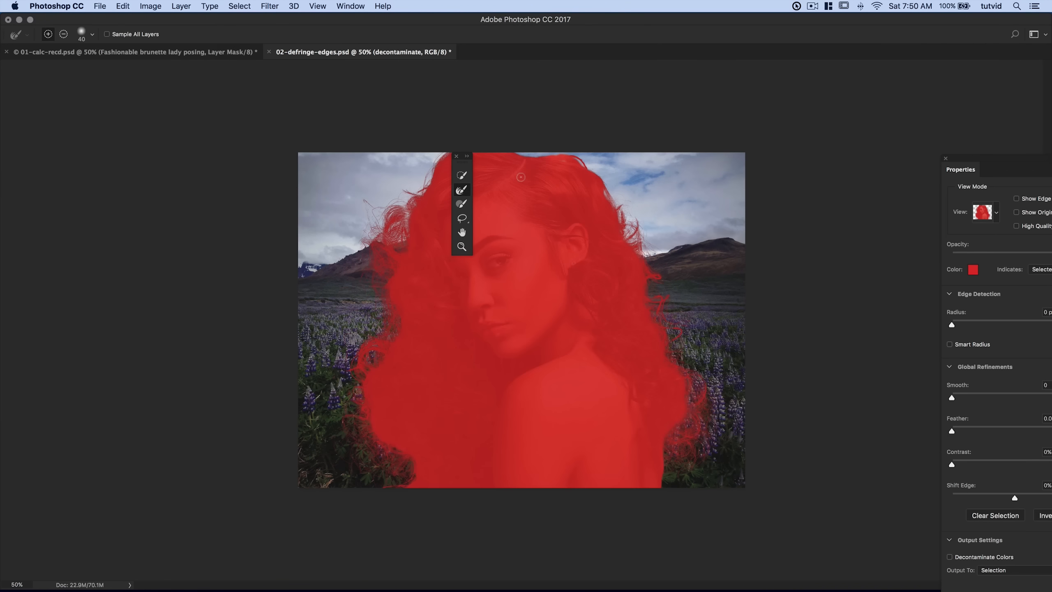
left_click_drag(988, 158, 727, 59)
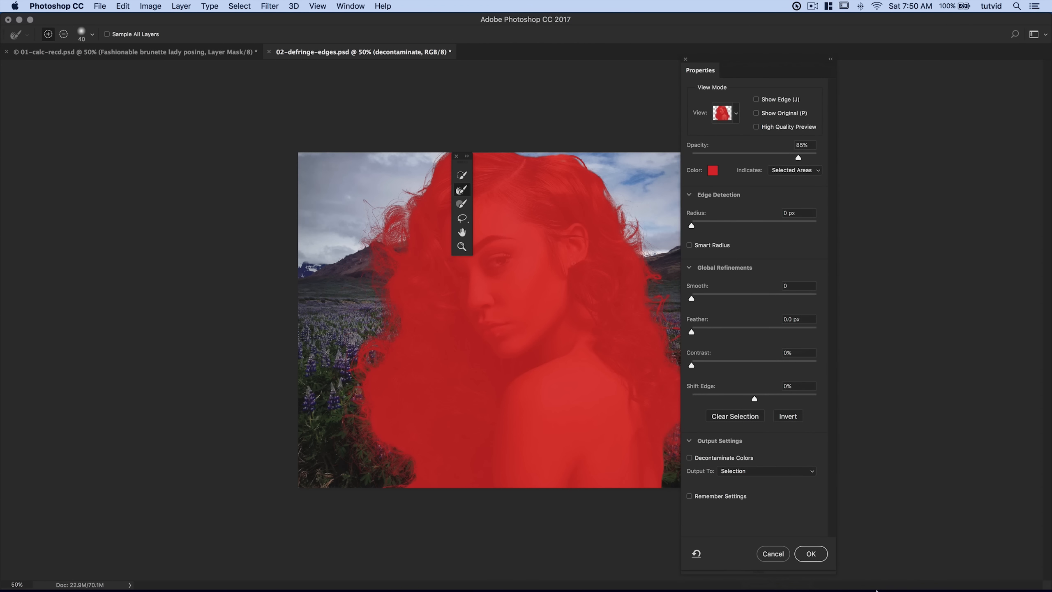
left_click(760, 469)
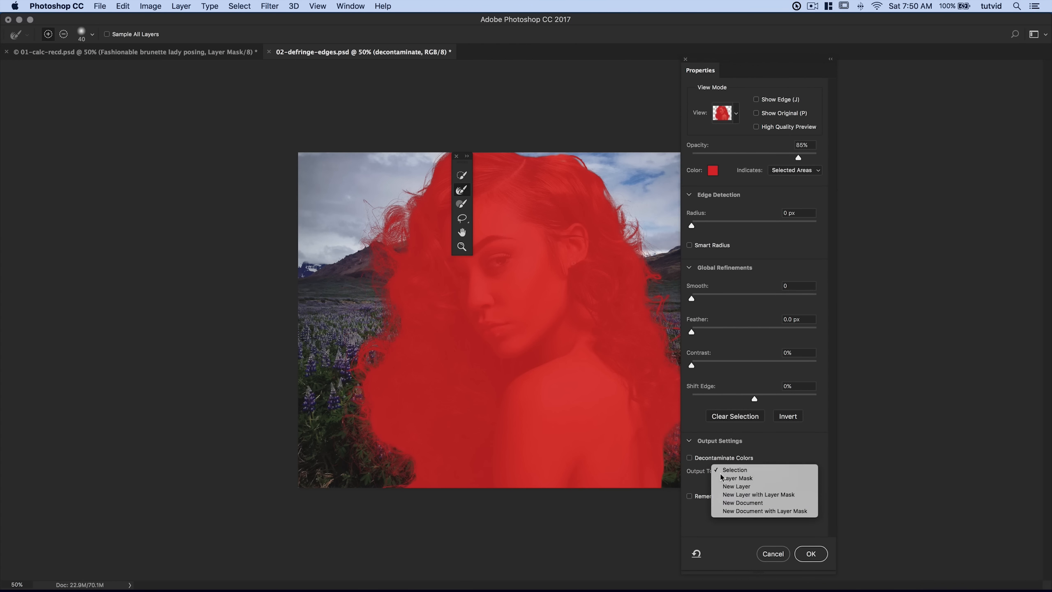
left_click(753, 497)
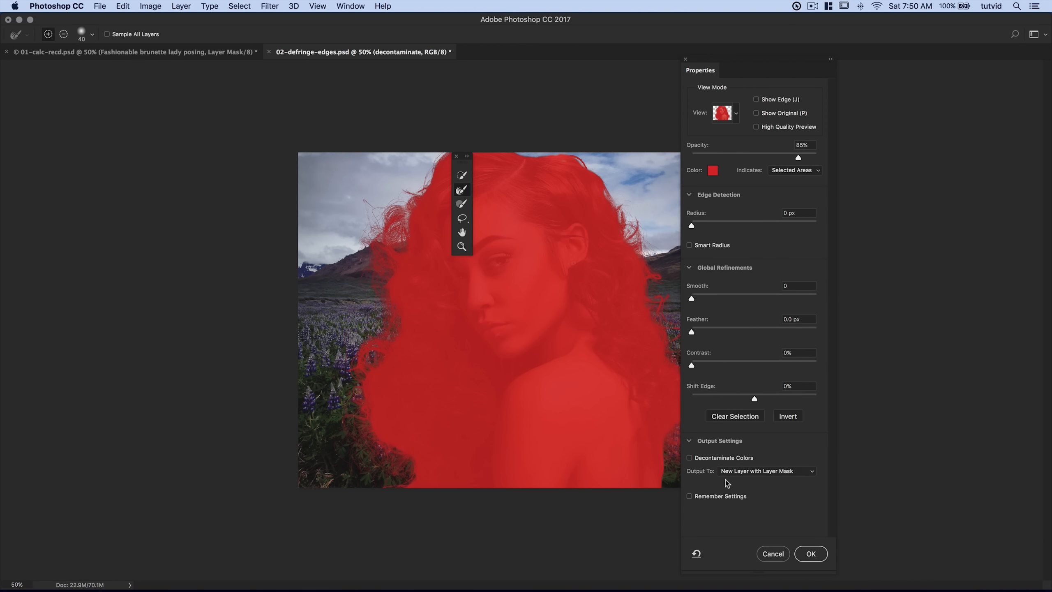
left_click(689, 458)
left_click(739, 473)
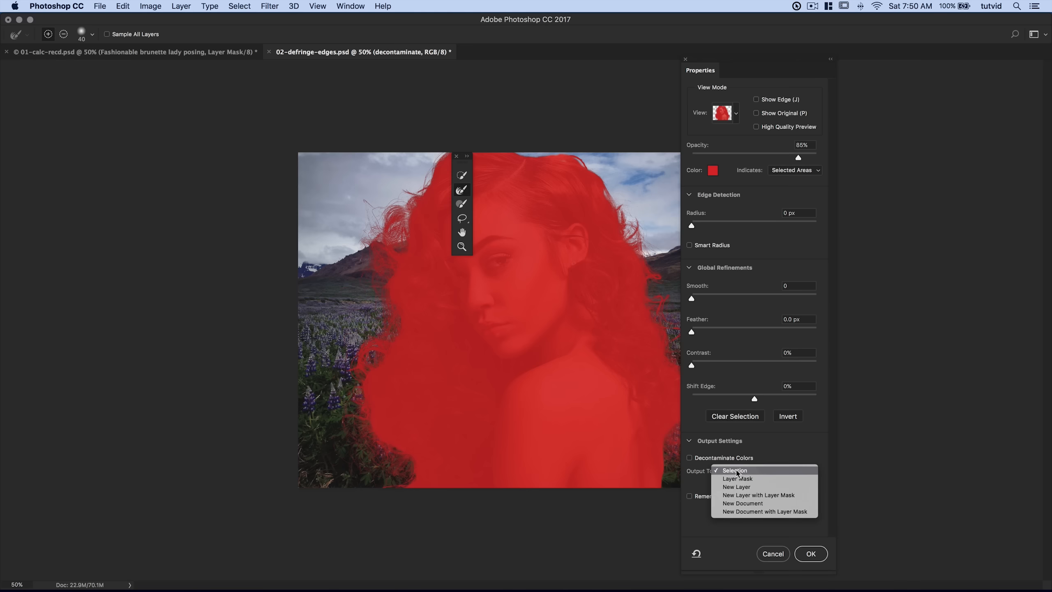
left_click(754, 495)
left_click(705, 461)
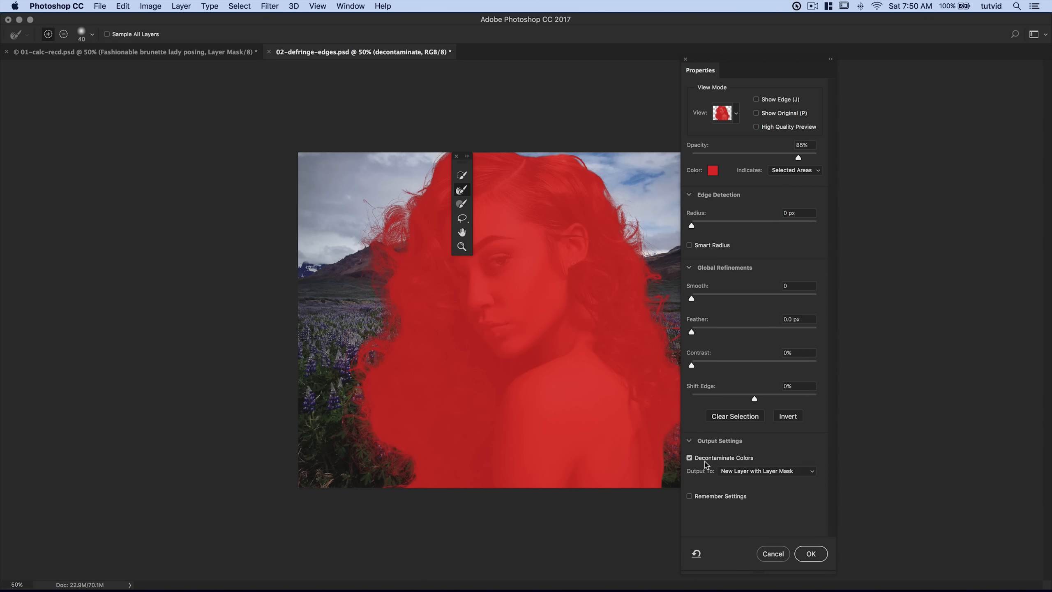
left_click(768, 553)
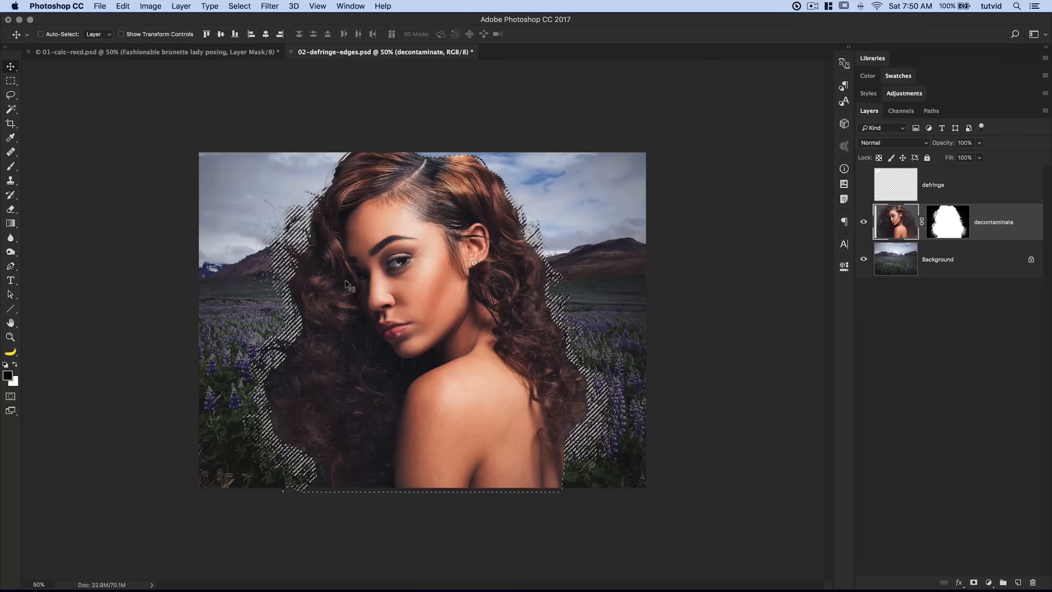
Step: Look up the Decontaminate Colors option in the older Refine Edge dialog, cancel it, and deselect the portrait
left_click(240, 6)
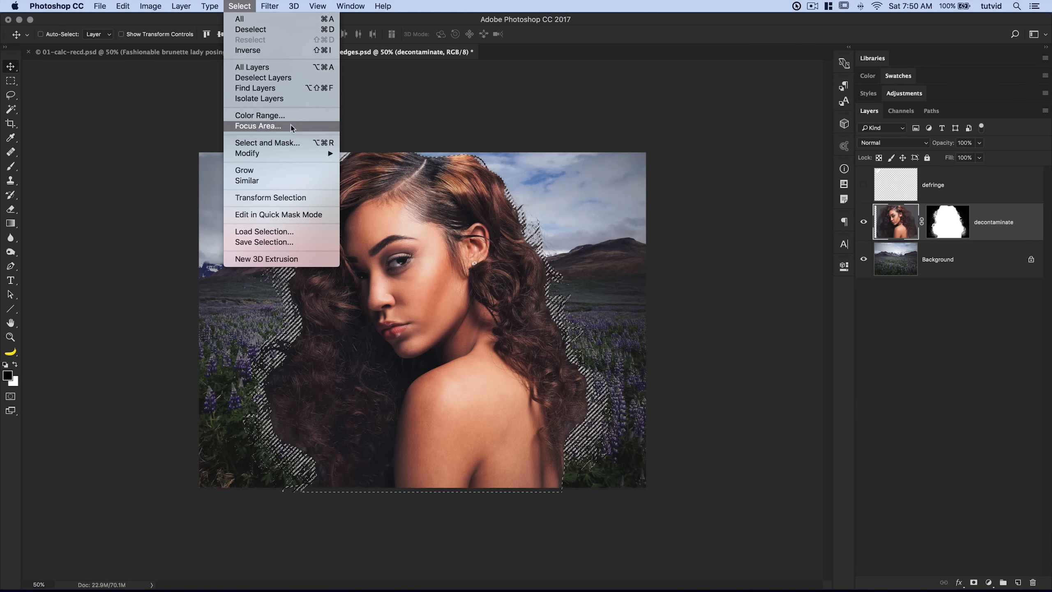
left_click(290, 143, "shift")
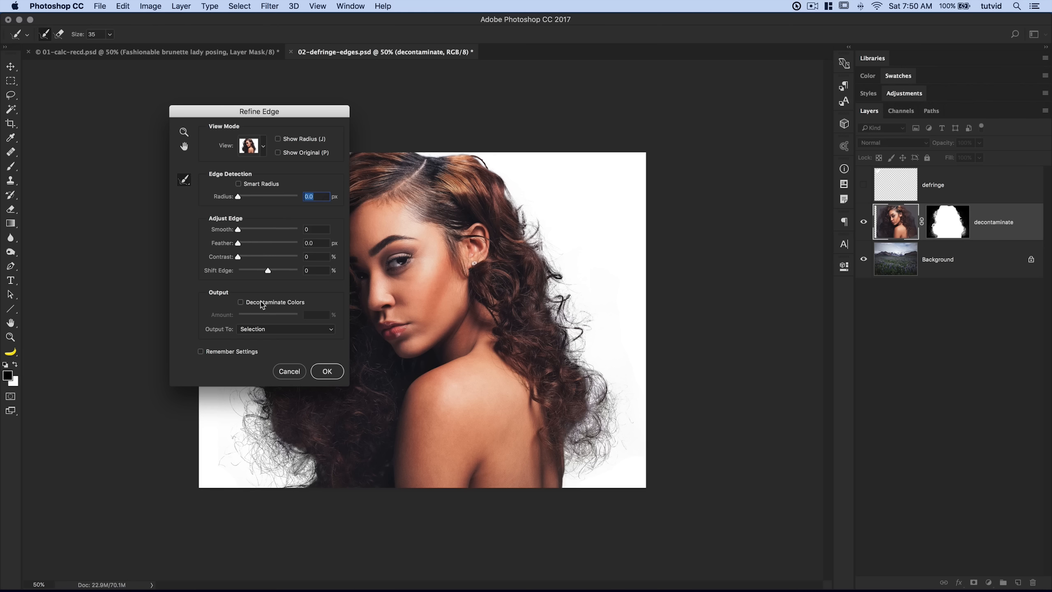
left_click(290, 371)
key("super+d")
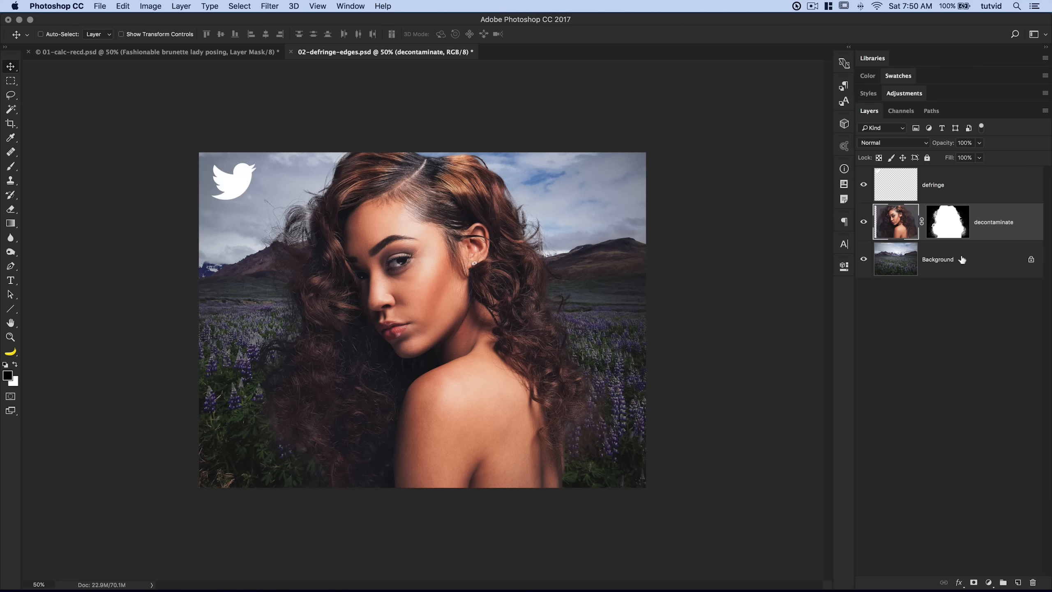
Step: Examine the decontaminated portrait with its layer mask disabled, re-enable the mask, and select the defringe layer
left_click(944, 227, "shift")
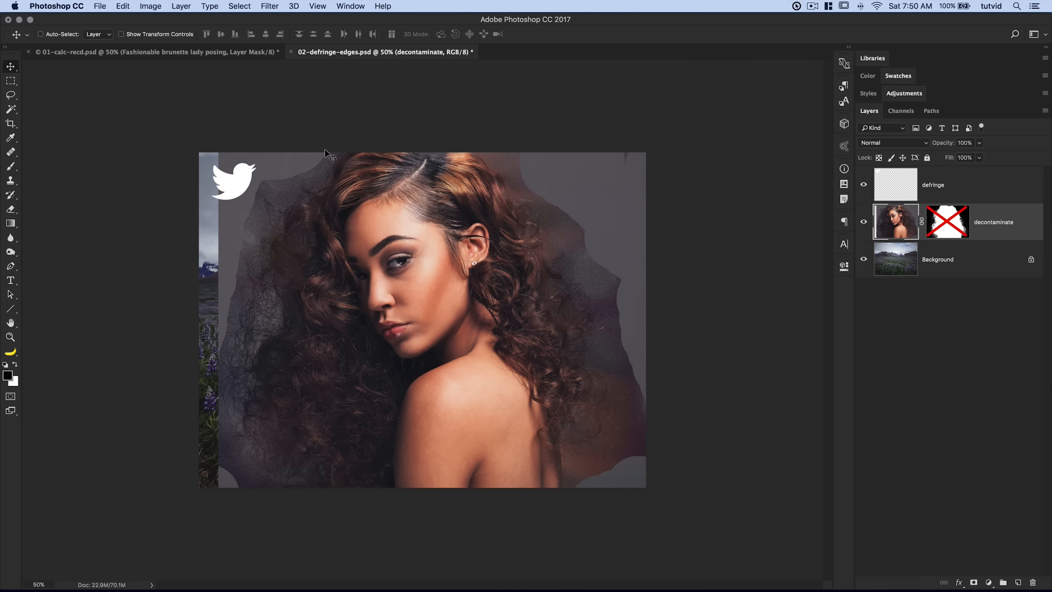
left_click(951, 201, "shift")
left_click(950, 222, "shift")
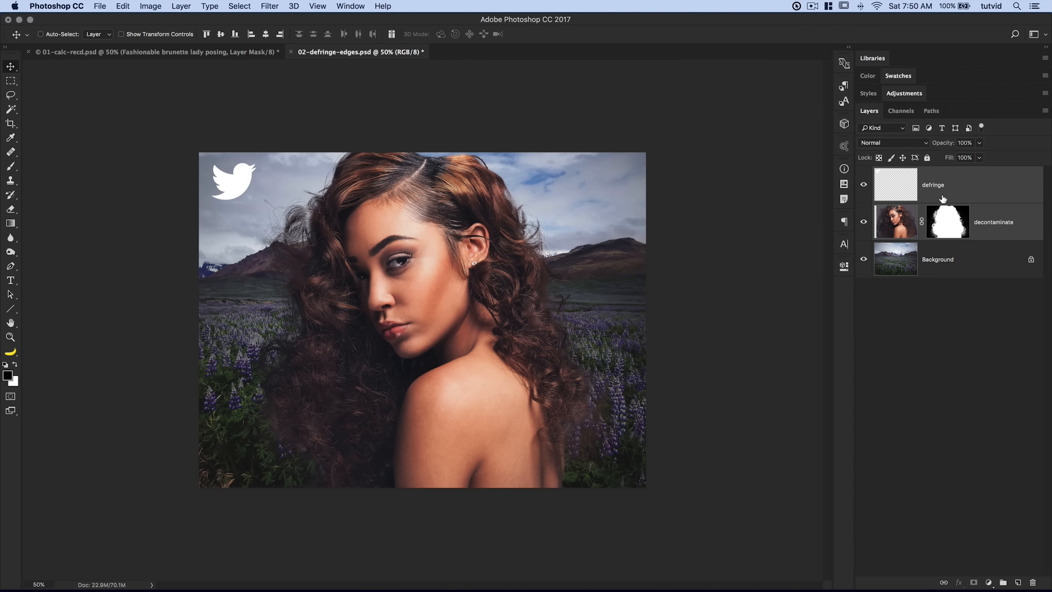
left_click(948, 191)
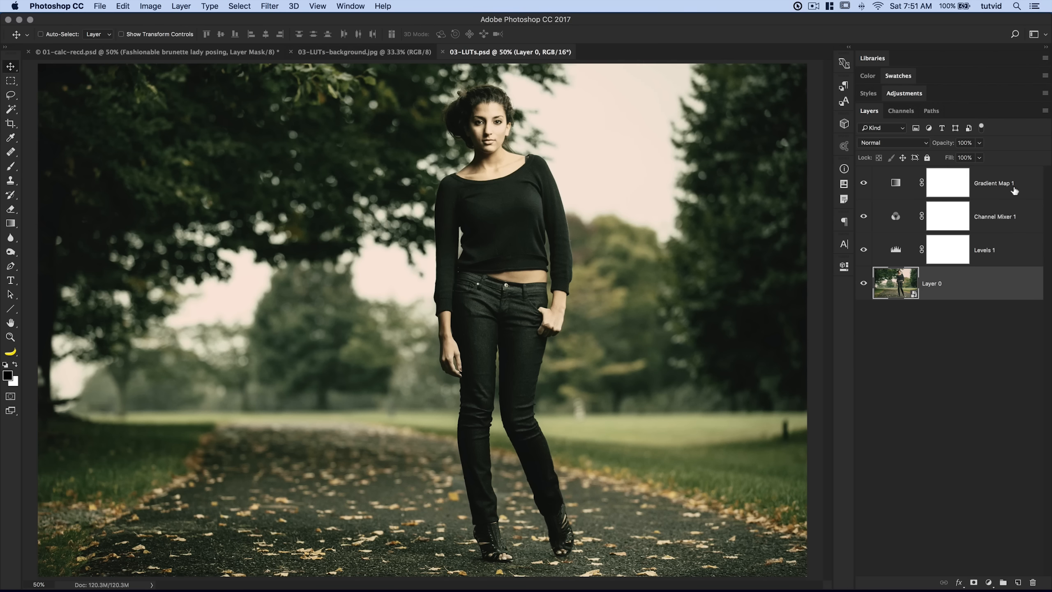
Step: Convert Layer 0 of 03-LUTs.psd into the Background layer
left_click(998, 248)
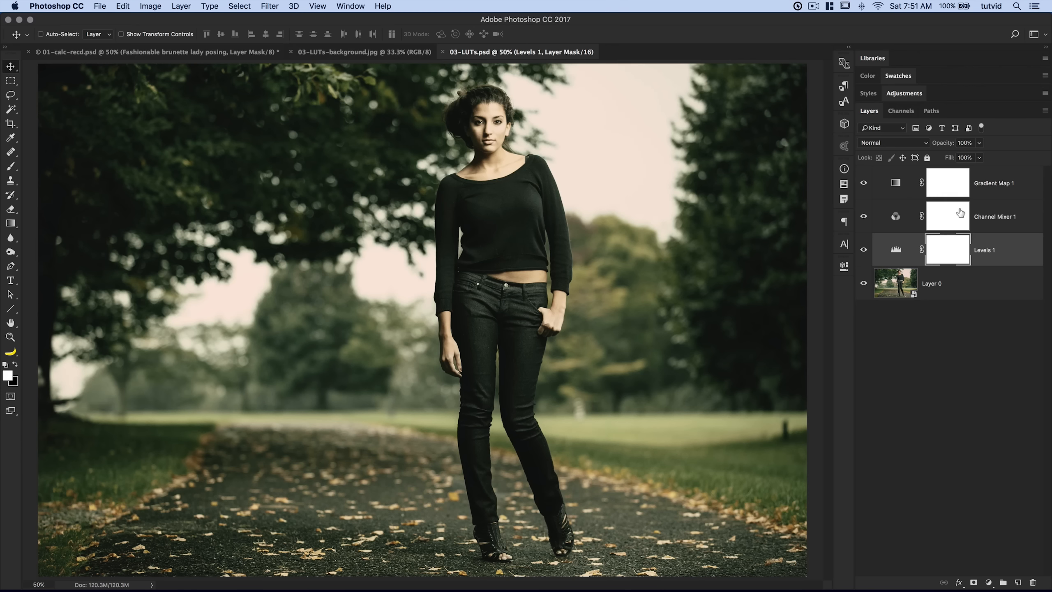
left_click(913, 280)
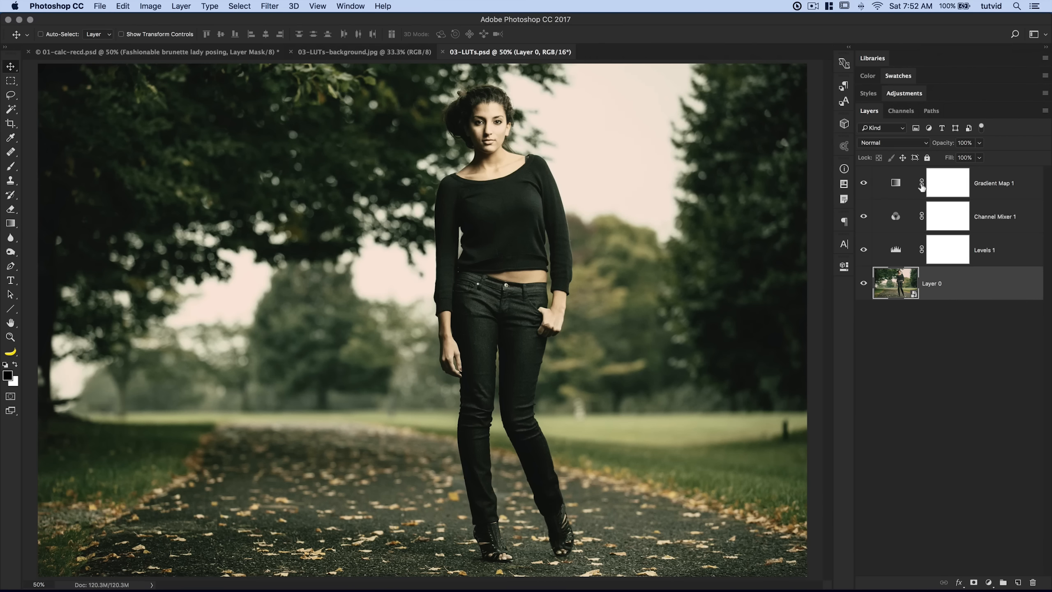
left_click(180, 5)
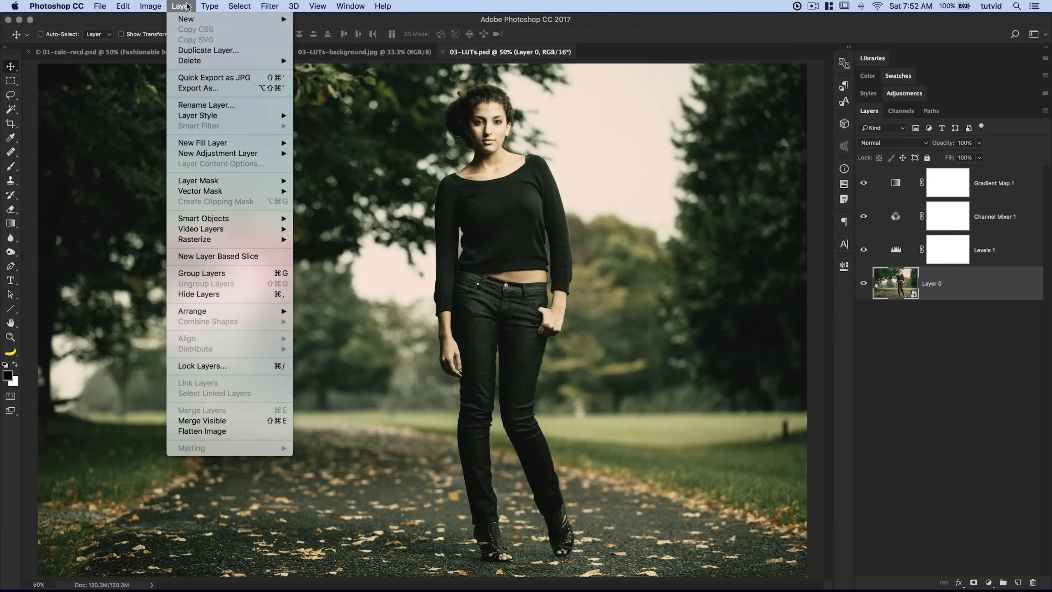
mouse_move(195, 19)
left_click(336, 34)
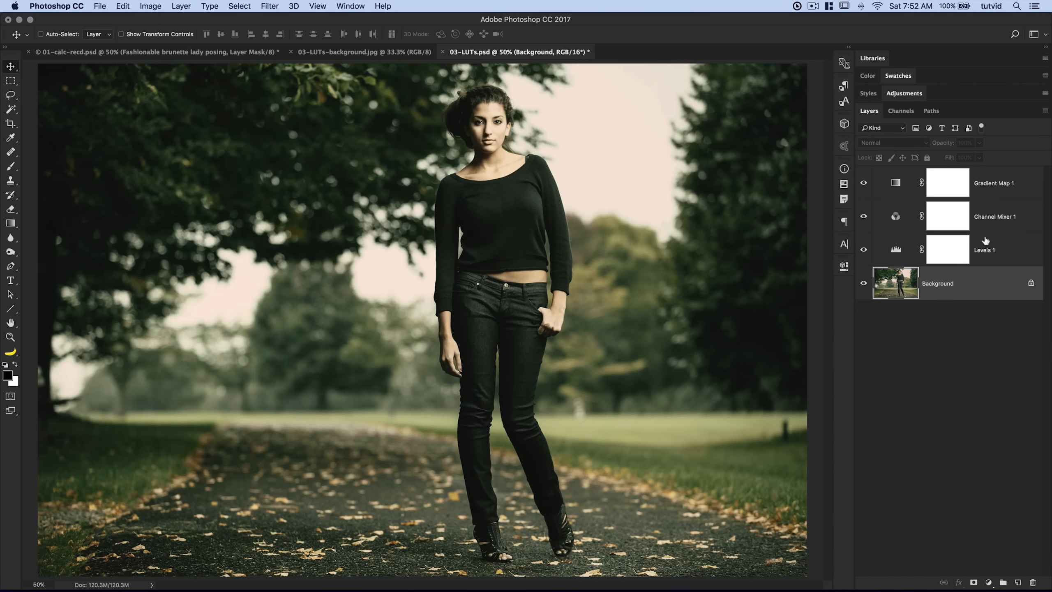
Step: Select the Levels, Channel Mixer and Gradient Map adjustment layers and start exporting them as color lookup tables
left_click(991, 249)
left_click(1006, 186, "shift")
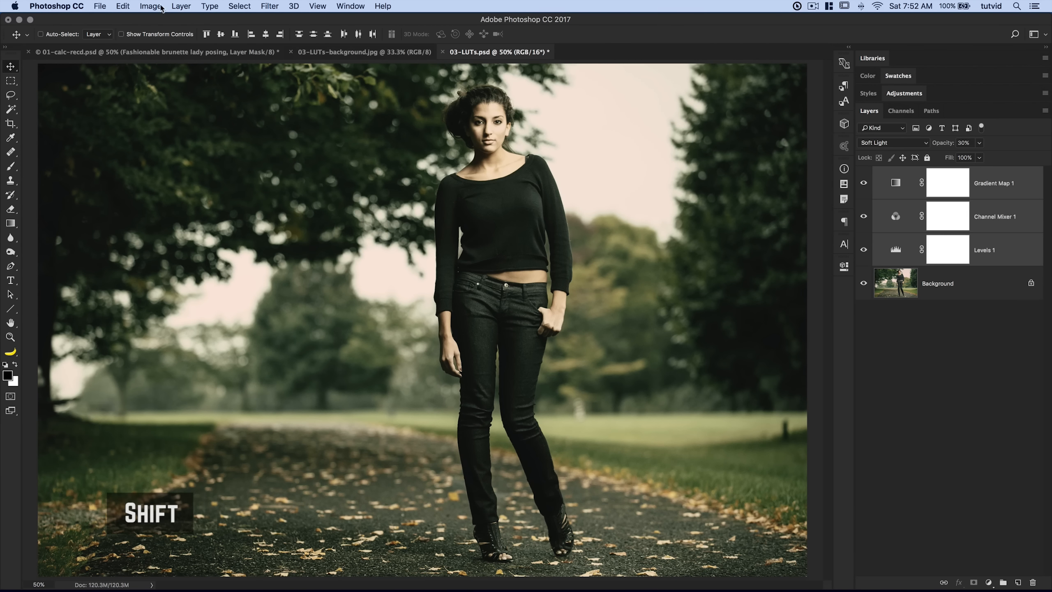
left_click(99, 6)
mouse_move(162, 147)
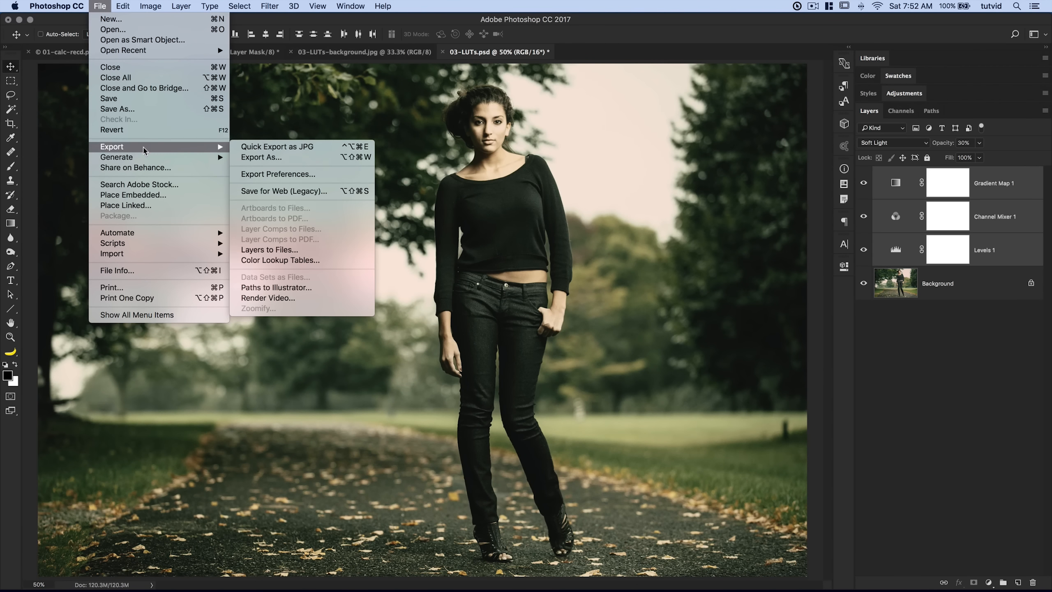
left_click(299, 260)
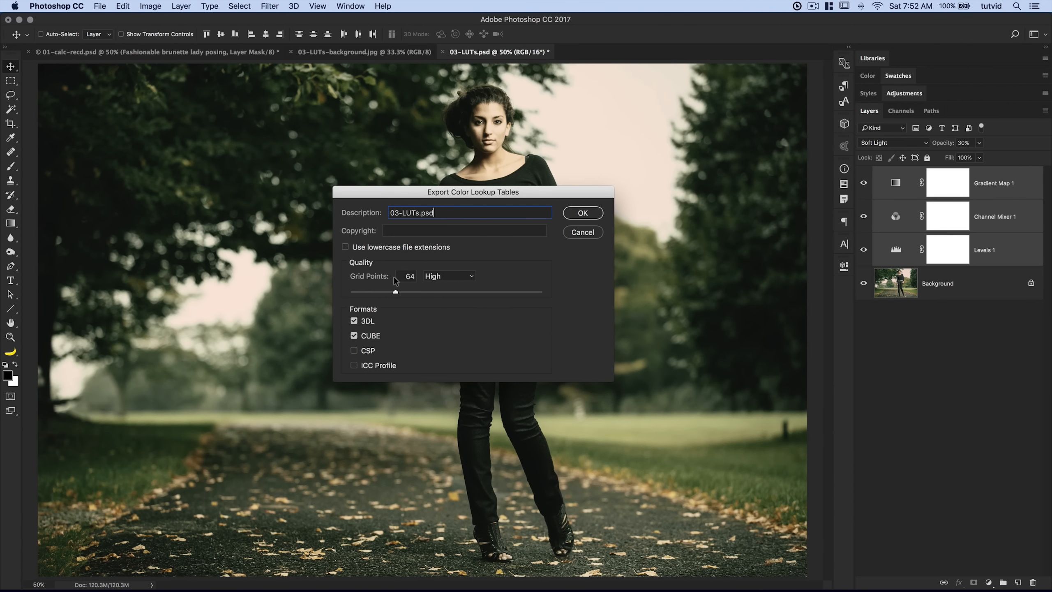
Step: Set the lookup table export to High quality with 64 grid points, turn off the 3DL format, and accept the settings
left_click(445, 276)
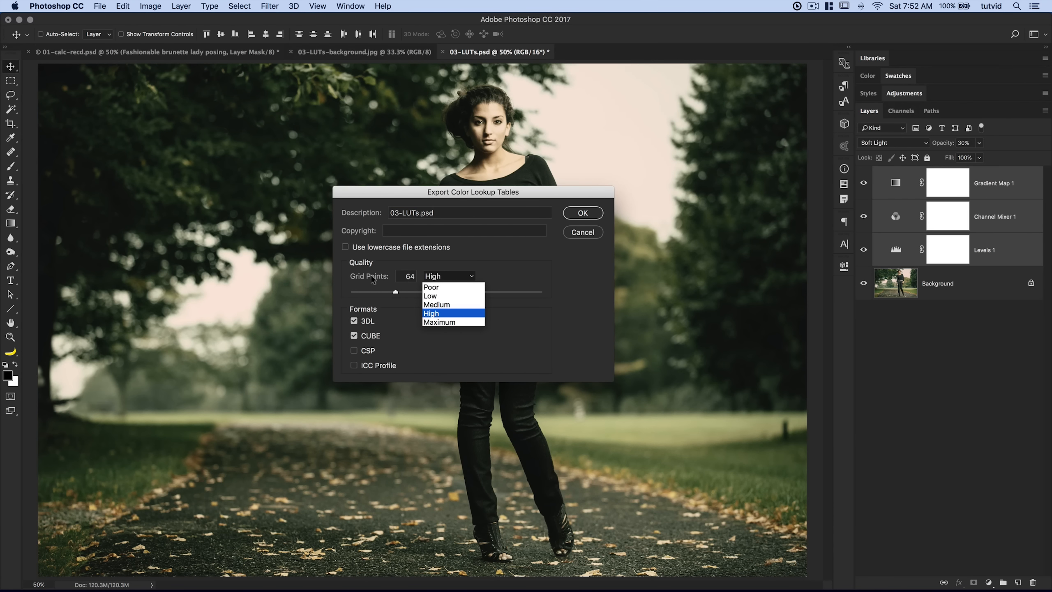
left_click(410, 276)
left_click(428, 281)
left_click(427, 291)
left_click(444, 279)
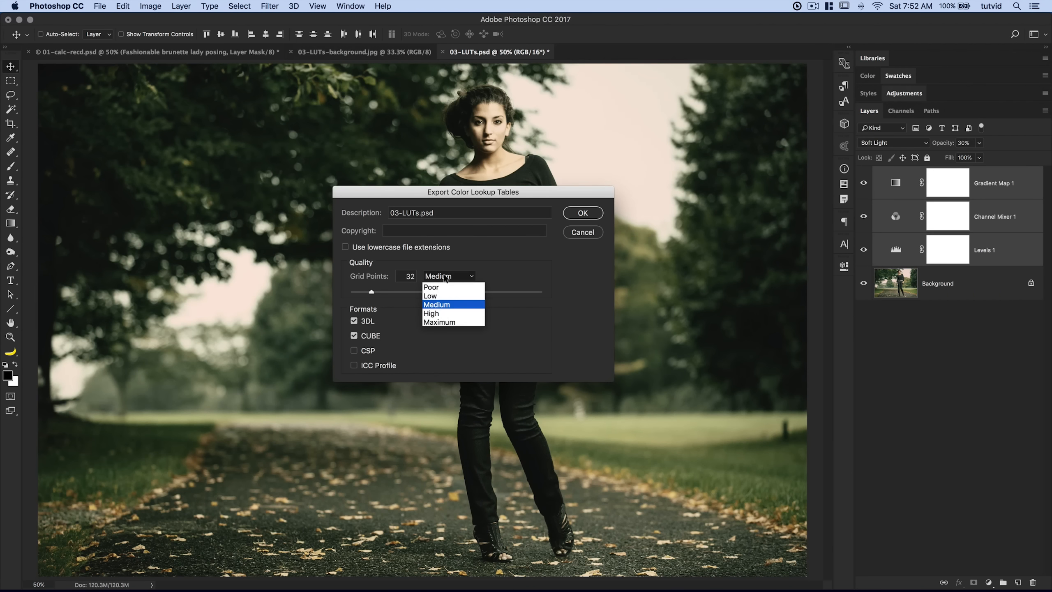
left_click(434, 299)
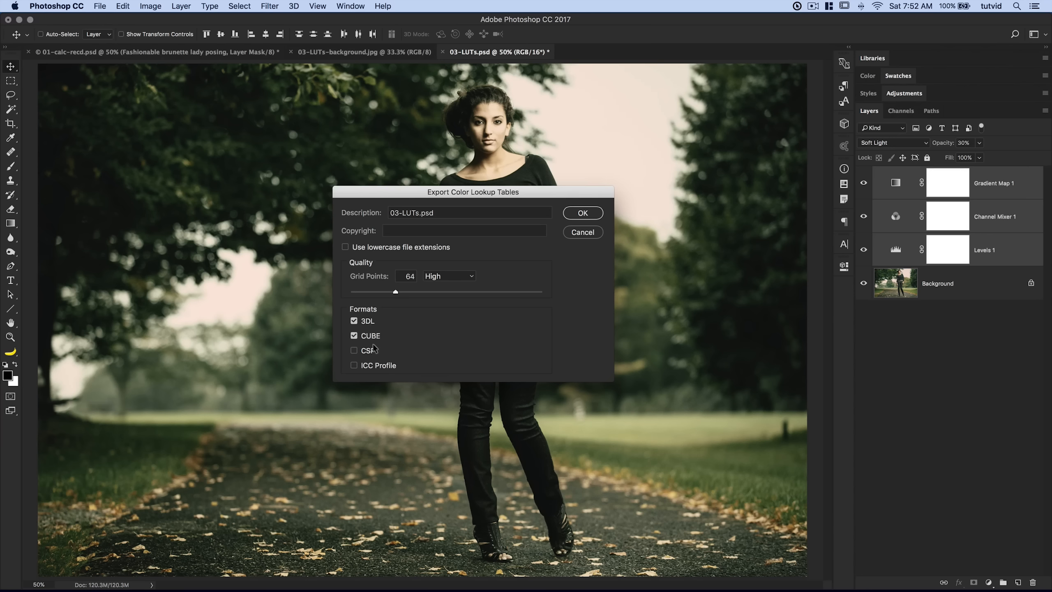
left_click(356, 323)
left_click(600, 208)
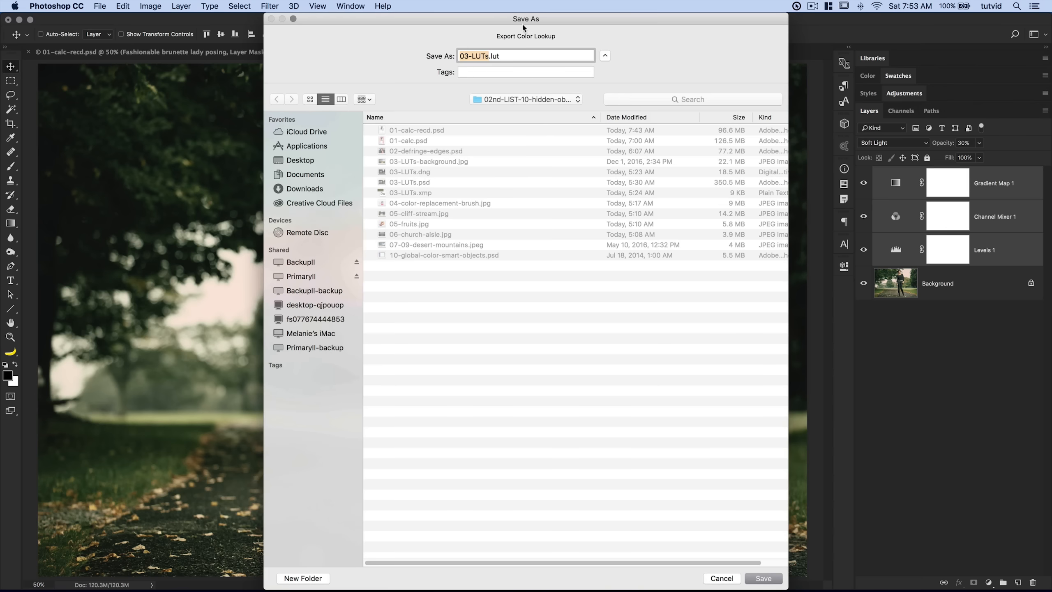
Step: Save the exported color lookup table to the Desktop as grading-01
left_click_drag(534, 20, 523, 24)
left_click(288, 165)
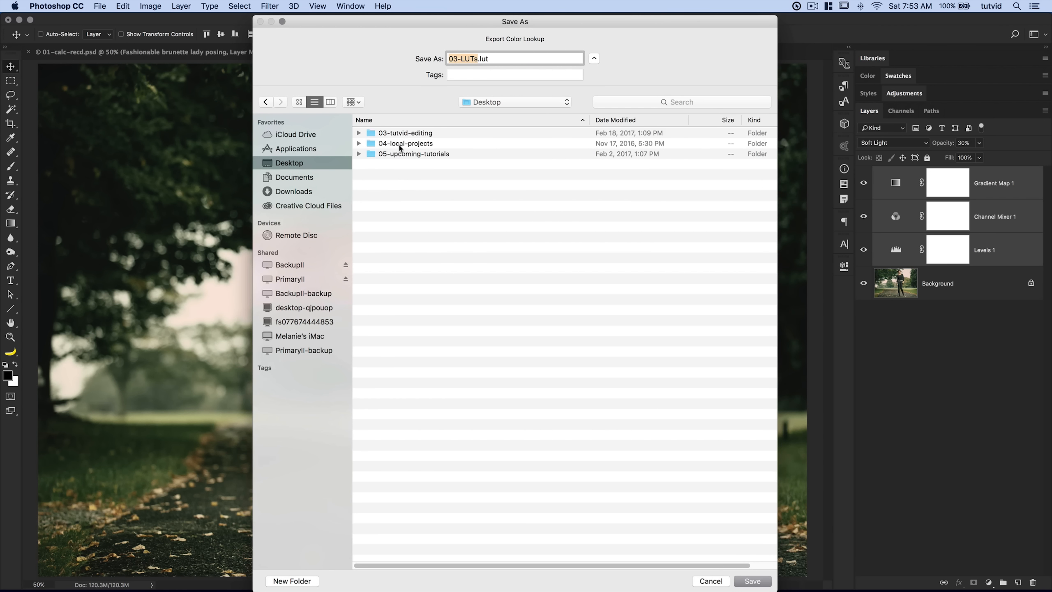
type("grading-01")
left_click(756, 582)
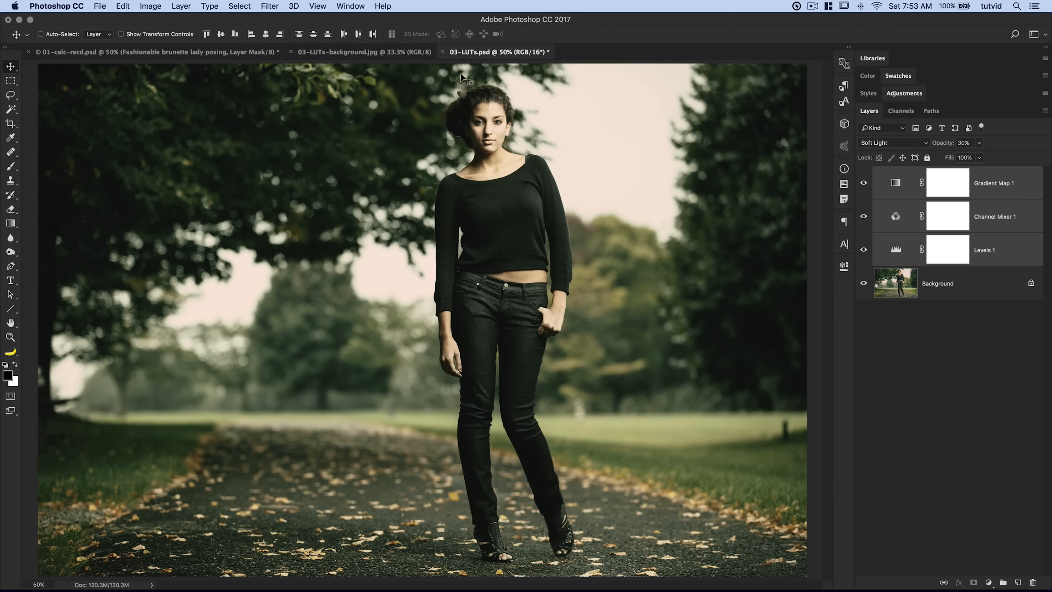
Step: Switch to 03-LUTs-background.jpg and add a Color Lookup adjustment layer above the Background
left_click(396, 53)
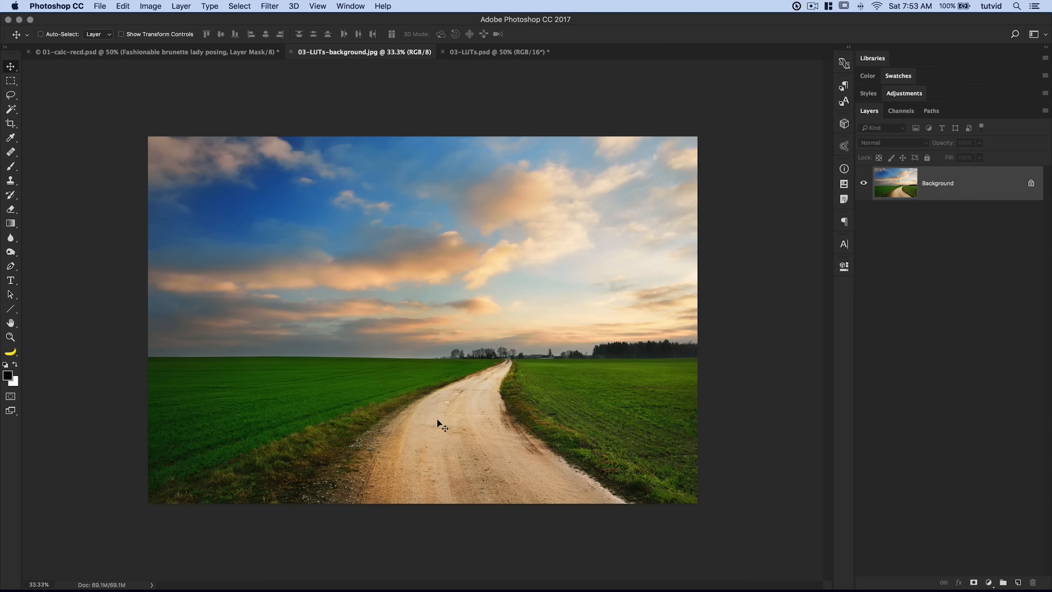
left_click(906, 93)
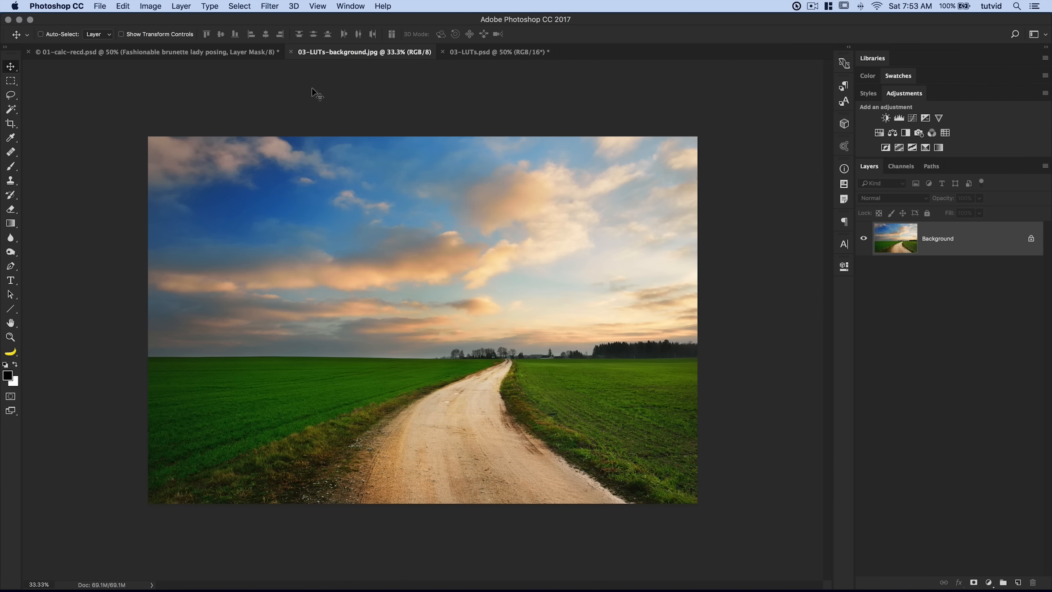
left_click(175, 6)
mouse_move(231, 159)
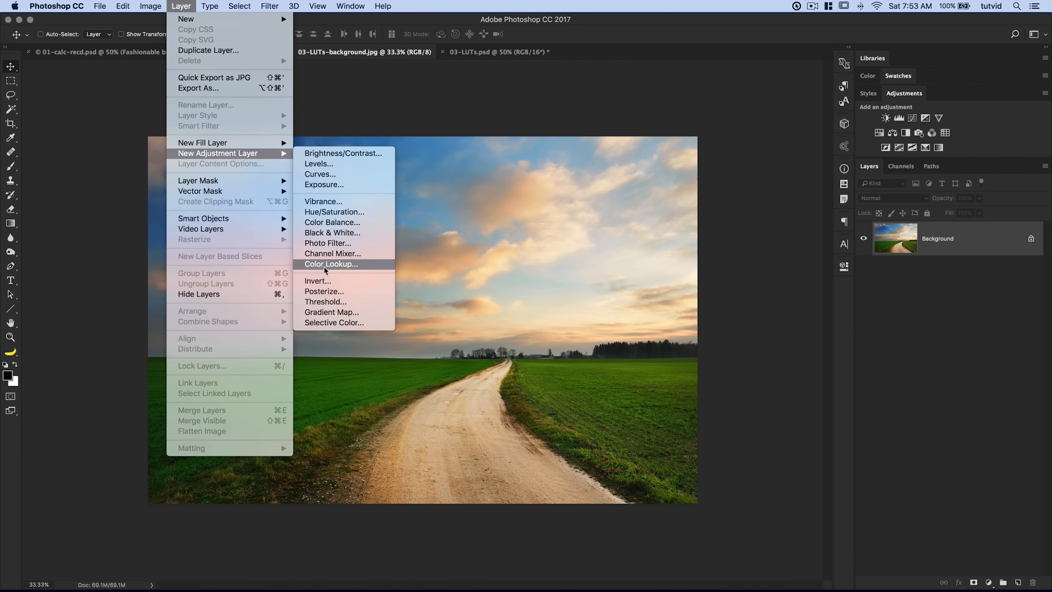
left_click(957, 163)
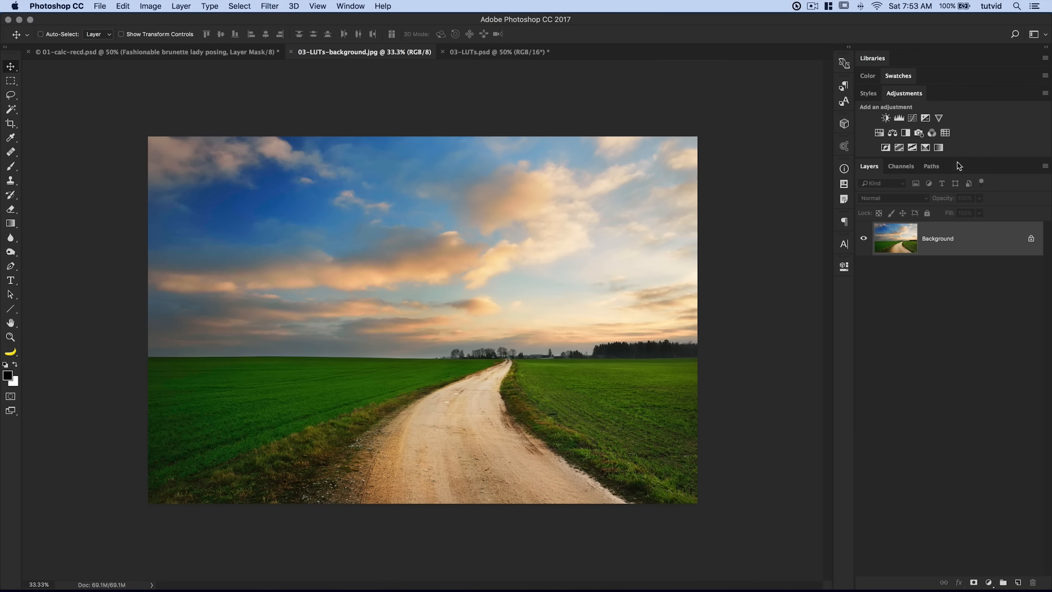
left_click(945, 132)
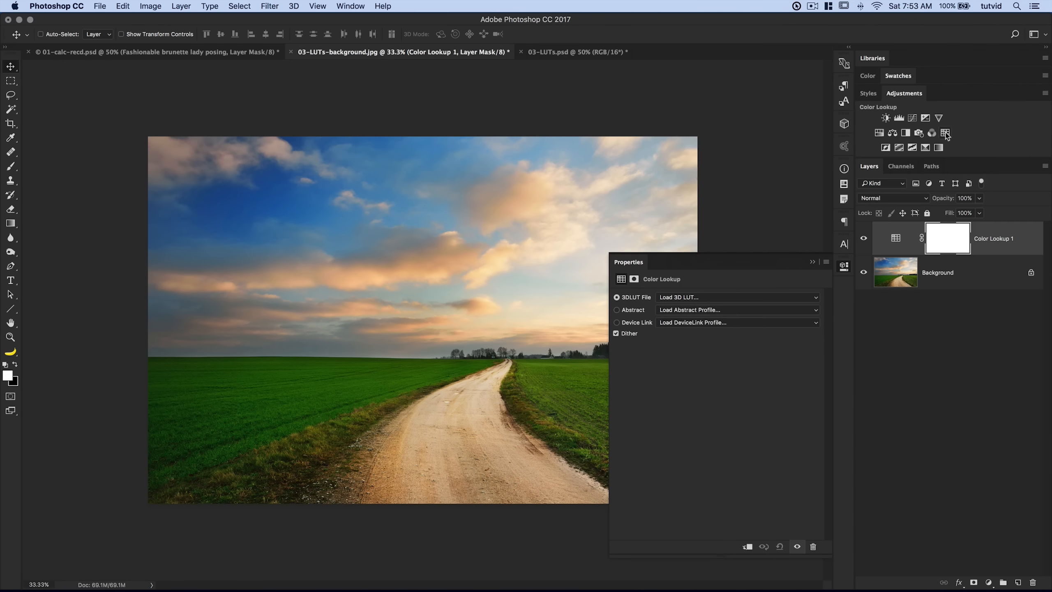
Step: Apply the Crisp_Warm.look 3D LUT to the Color Lookup layer
left_click(703, 297)
left_click(698, 302)
left_click(698, 301)
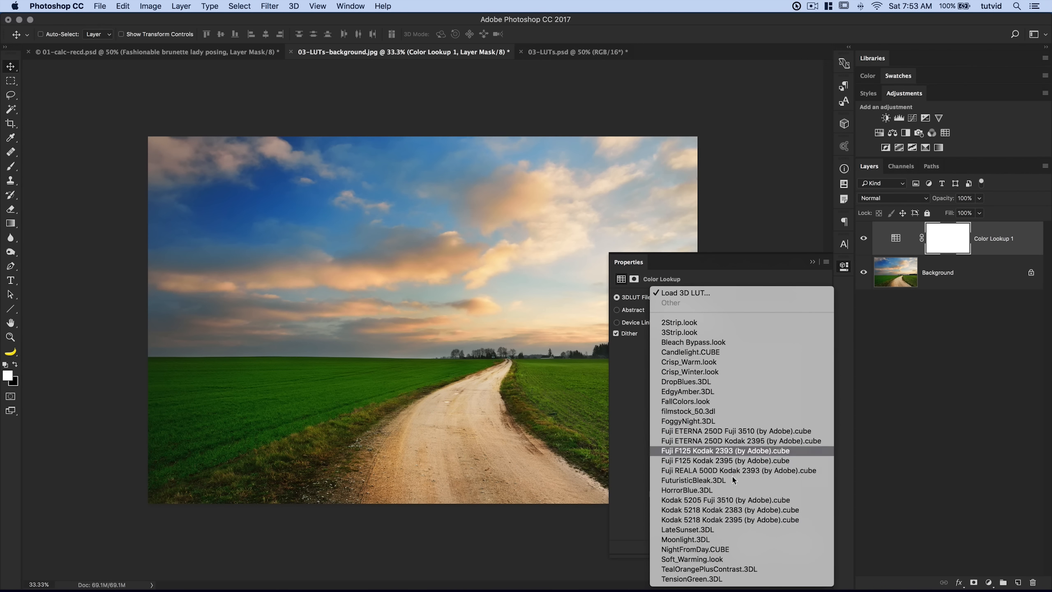
left_click(696, 362)
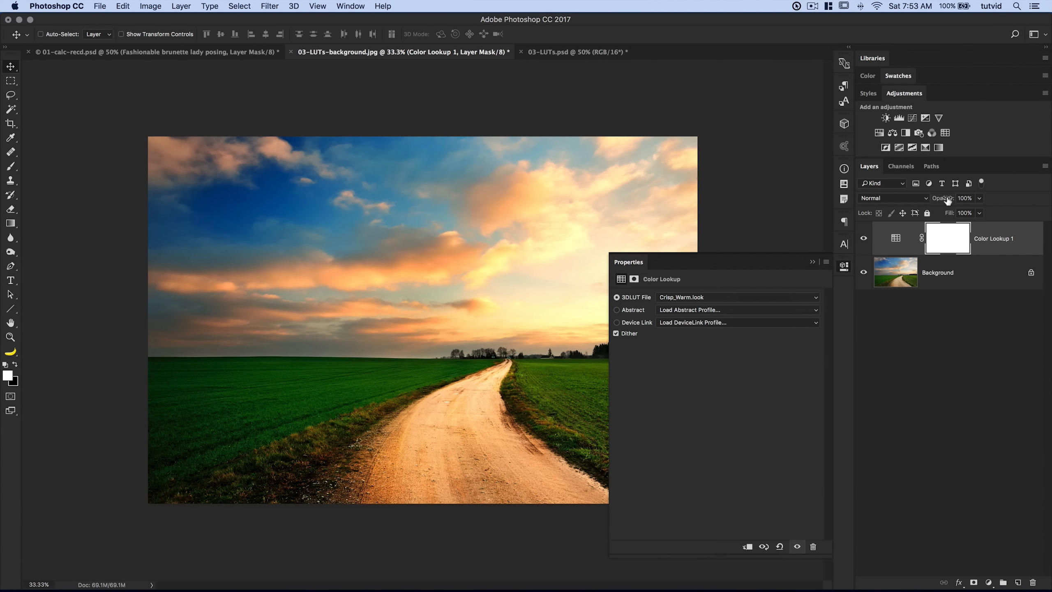
Step: Lower the Color Lookup layer's opacity to 51%, compare the image with and without it, and restore the opacity to 100%
left_click_drag(945, 202, 920, 199)
left_click(864, 238)
left_click(864, 239)
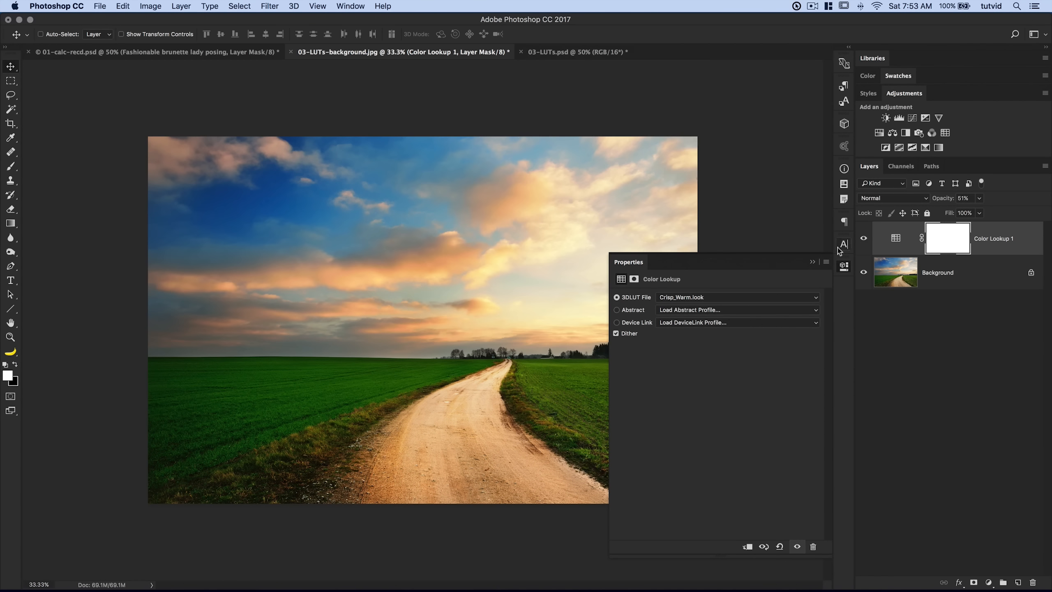
left_click_drag(941, 202, 970, 201)
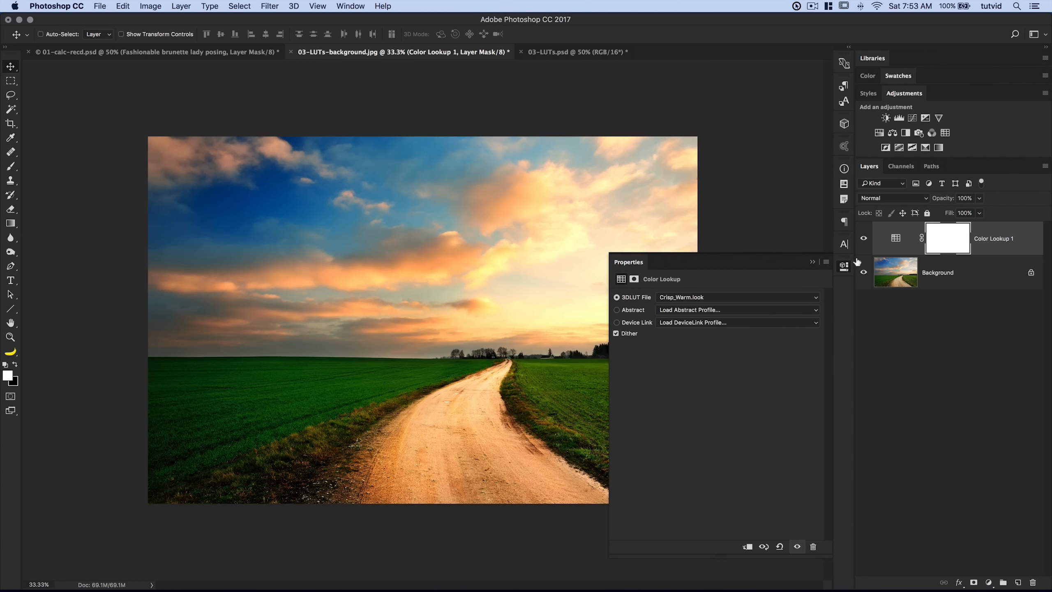
Step: Try the filmstock_50.3dl, FuturisticBleak.3DL and HorrorBlue.3DL lookup tables on the landscape
left_click(790, 295)
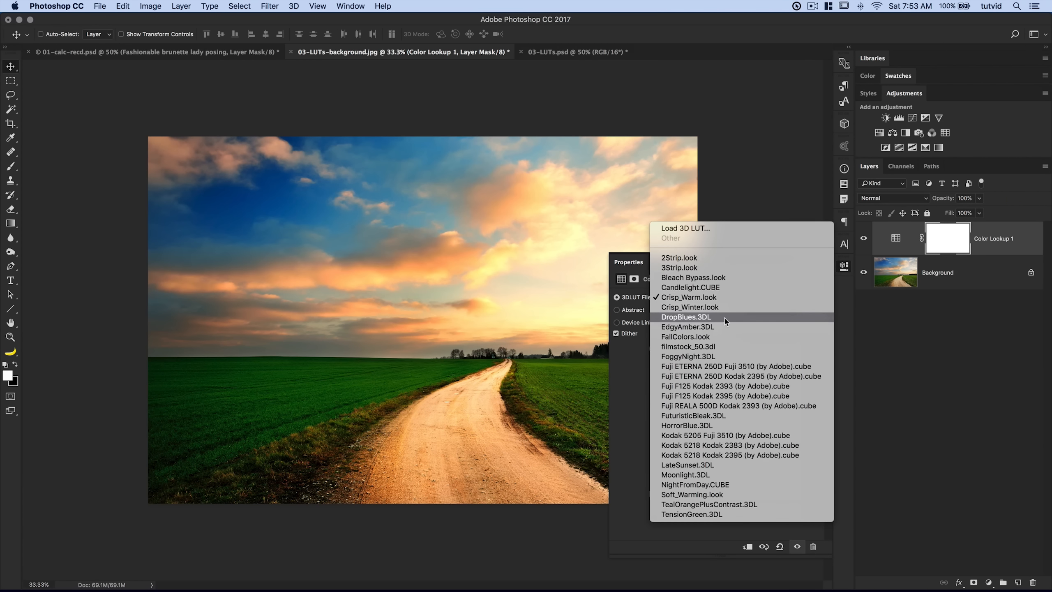
left_click(715, 348)
left_click(724, 297)
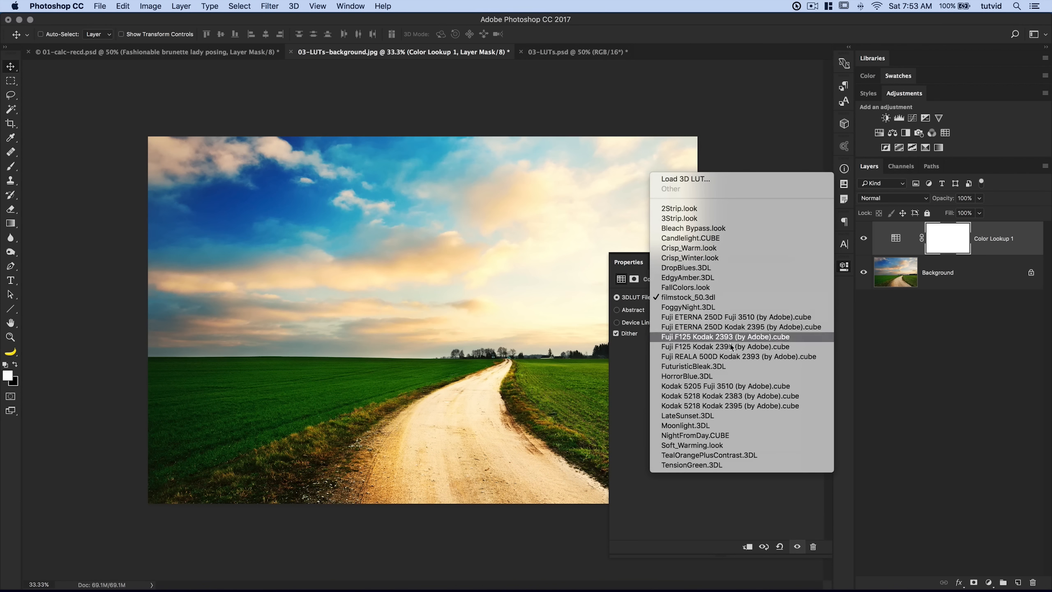
left_click(722, 408)
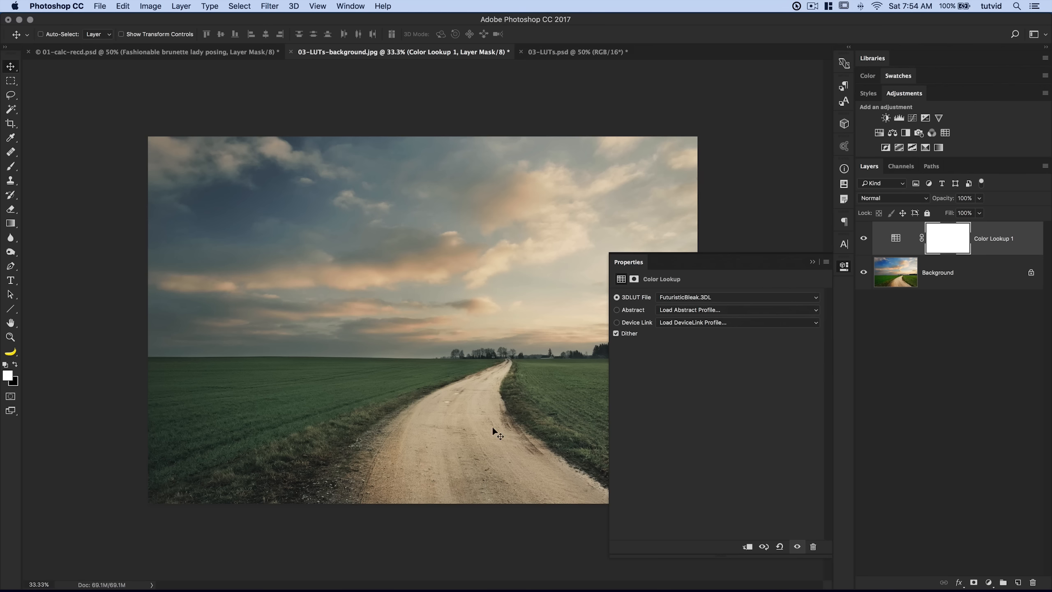
left_click(689, 297)
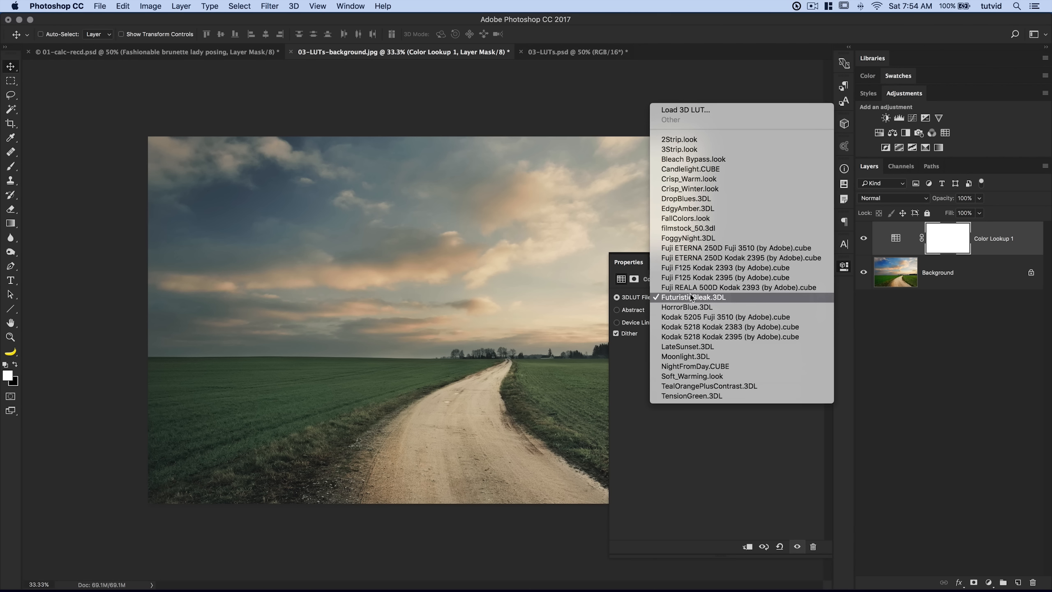
left_click(688, 306)
Step: Try the LateSunset.3DL, Moonlight.3DL and Soft_Warming.look lookup tables on the landscape
left_click(688, 298)
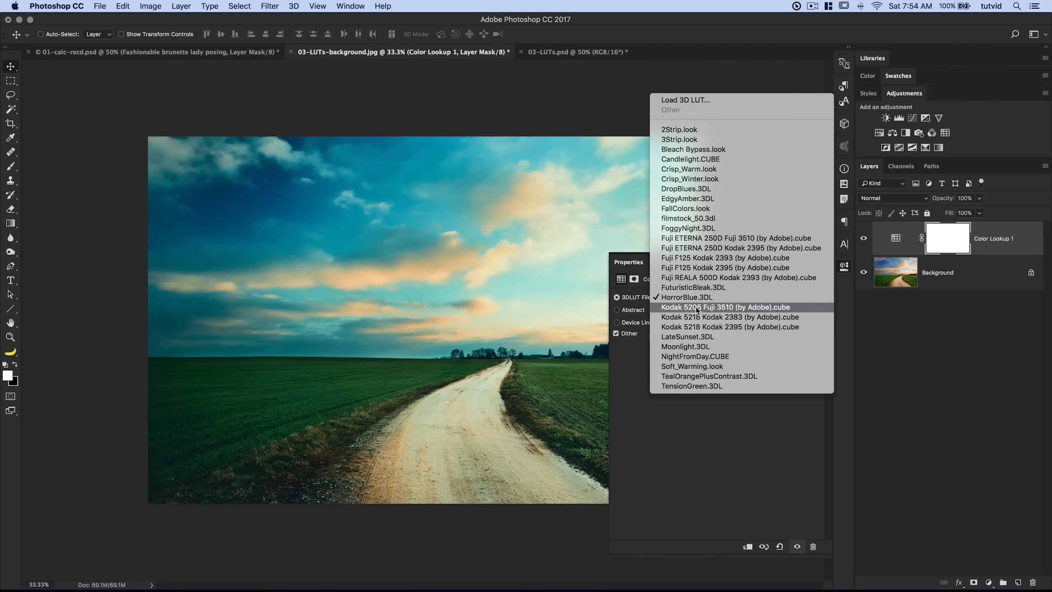
left_click(696, 321)
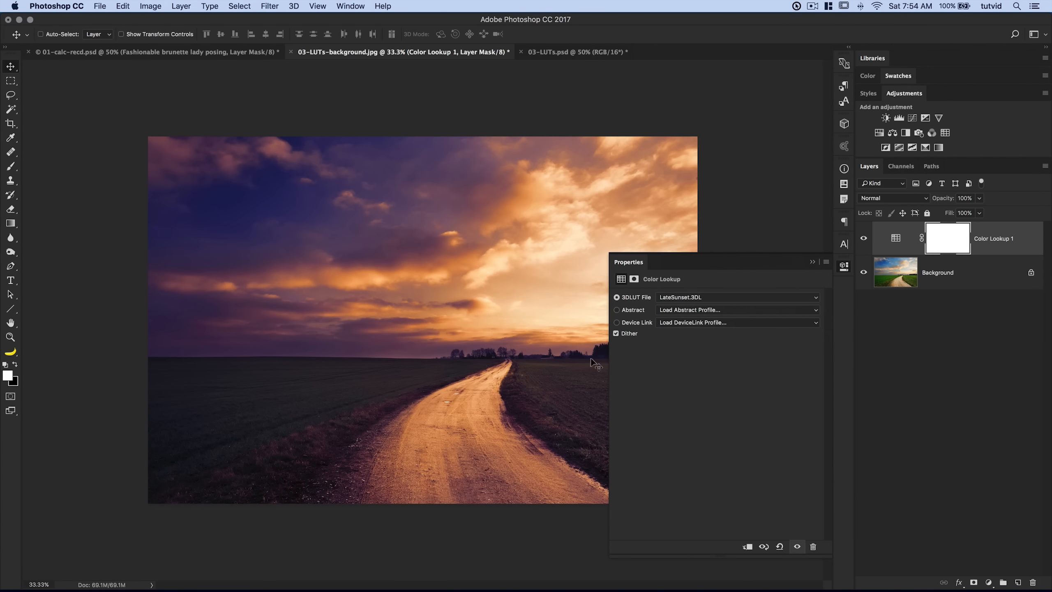
left_click(687, 297)
left_click(689, 308)
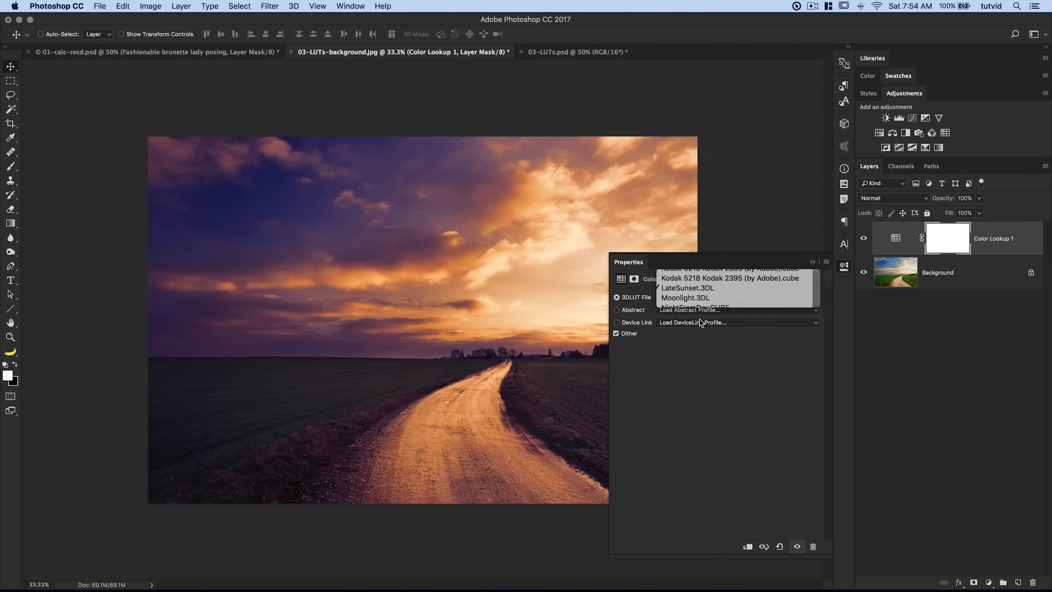
left_click(686, 297)
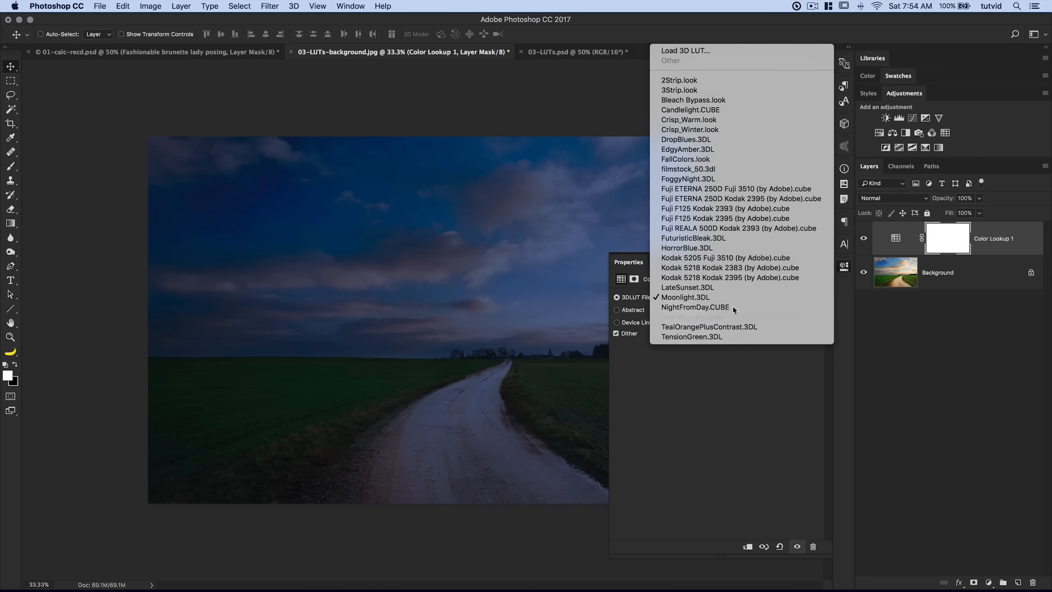
left_click(729, 317)
Step: Load the custom grading-01.CUBE file from the Desktop as the Color Lookup layer's 3D LUT
left_click(683, 298)
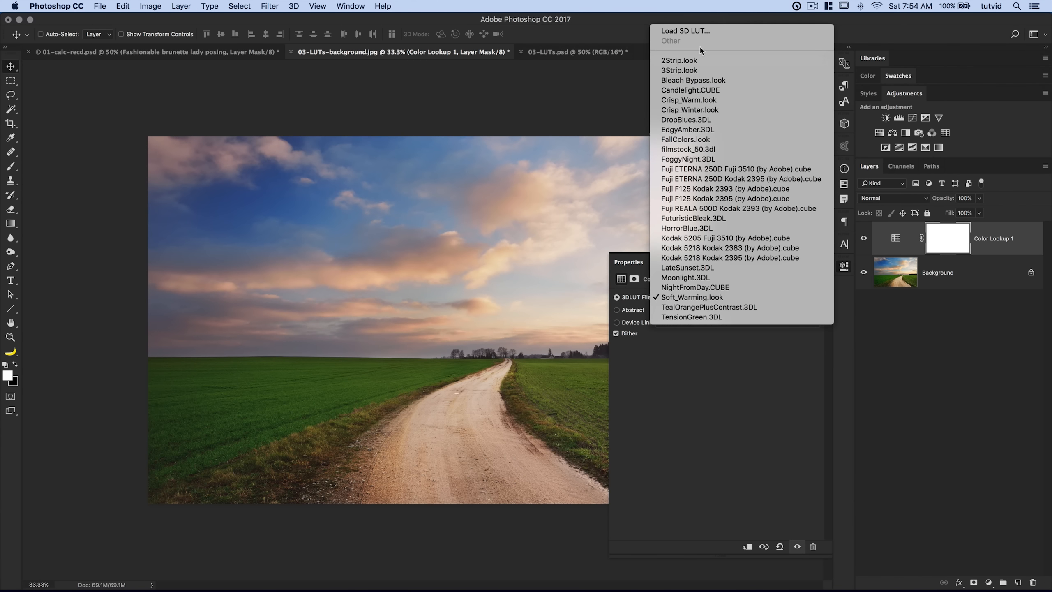
left_click(690, 32)
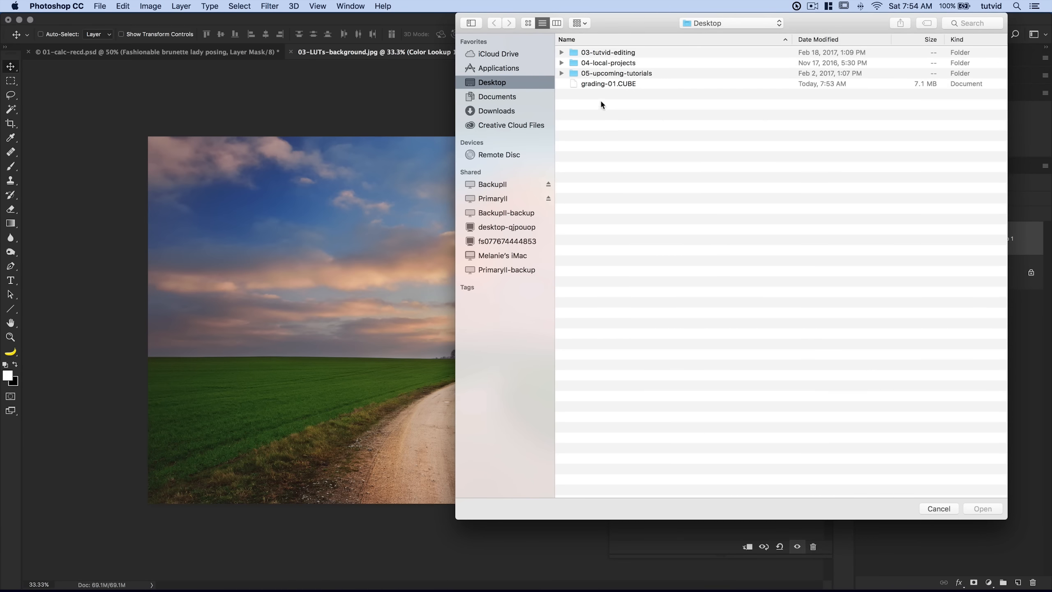
left_click(604, 84)
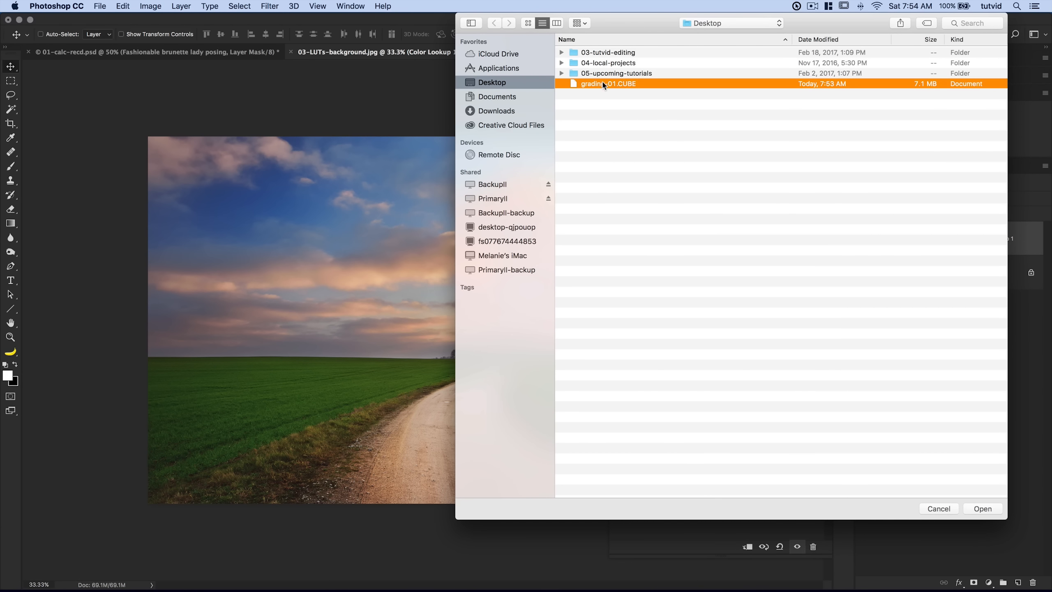
key("Return")
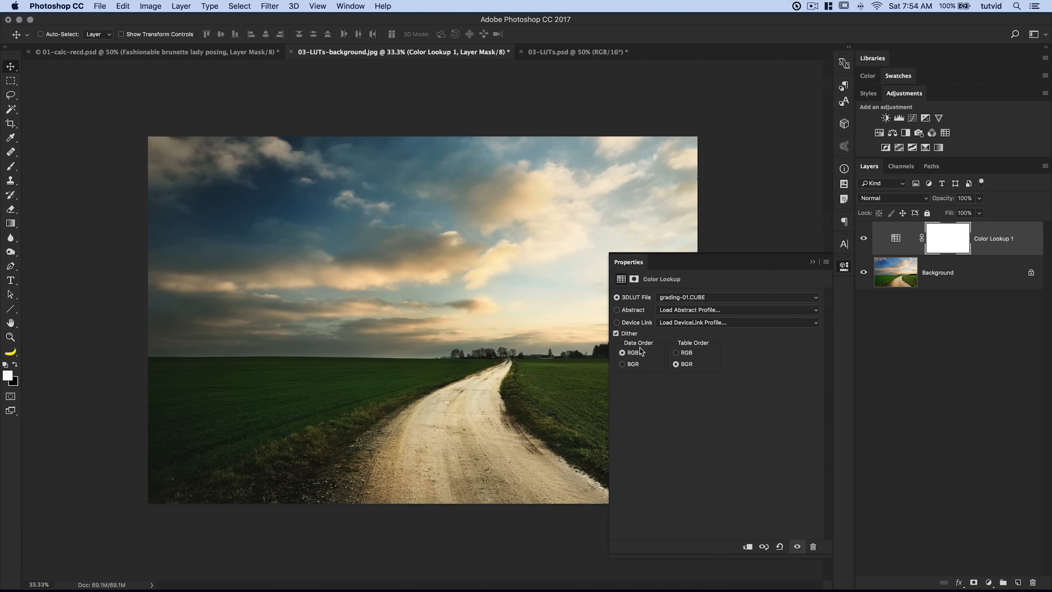
Step: Compare the landscape with and without the grading-01.CUBE Color Lookup layer
left_click(864, 240)
left_click(865, 239)
left_click(864, 239)
left_click(864, 239)
Step: Try the alternative RGB and BGR data and table orders, and return to RGB data order with BGR table order
left_click(622, 365)
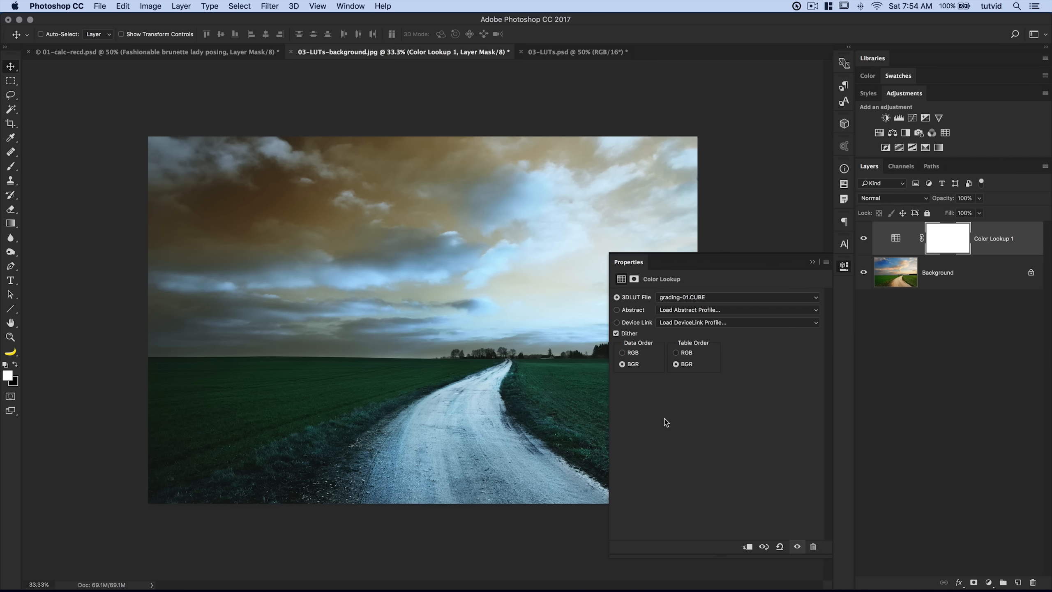
key("super+z")
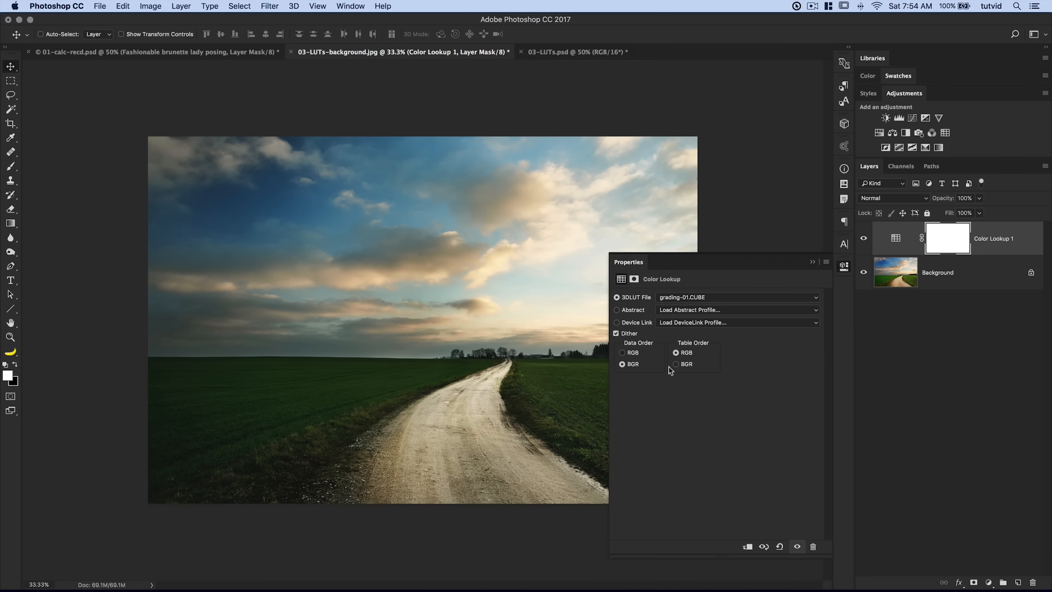
key("super+z")
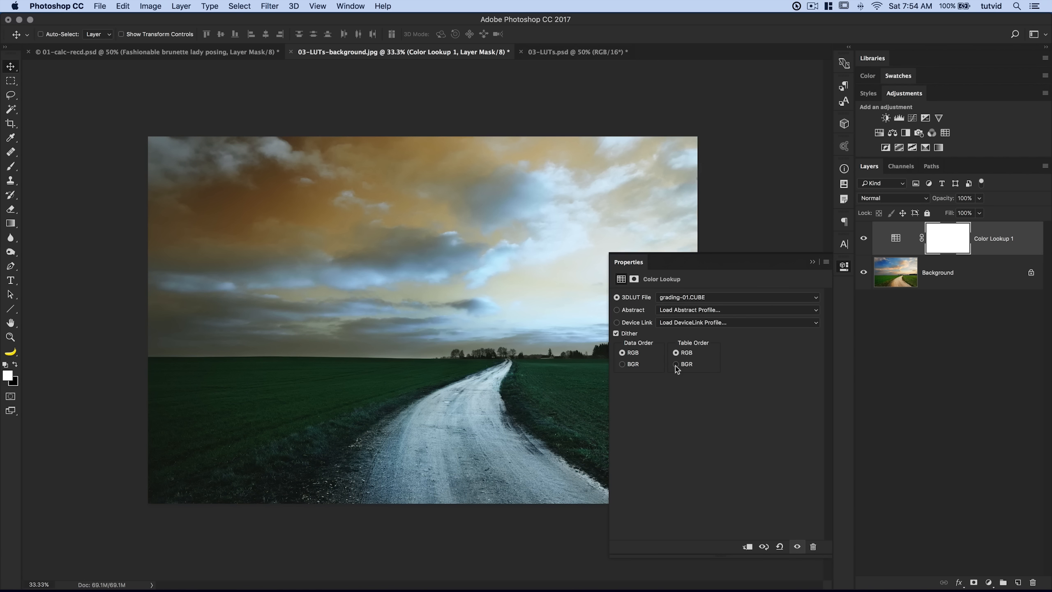
left_click(675, 364)
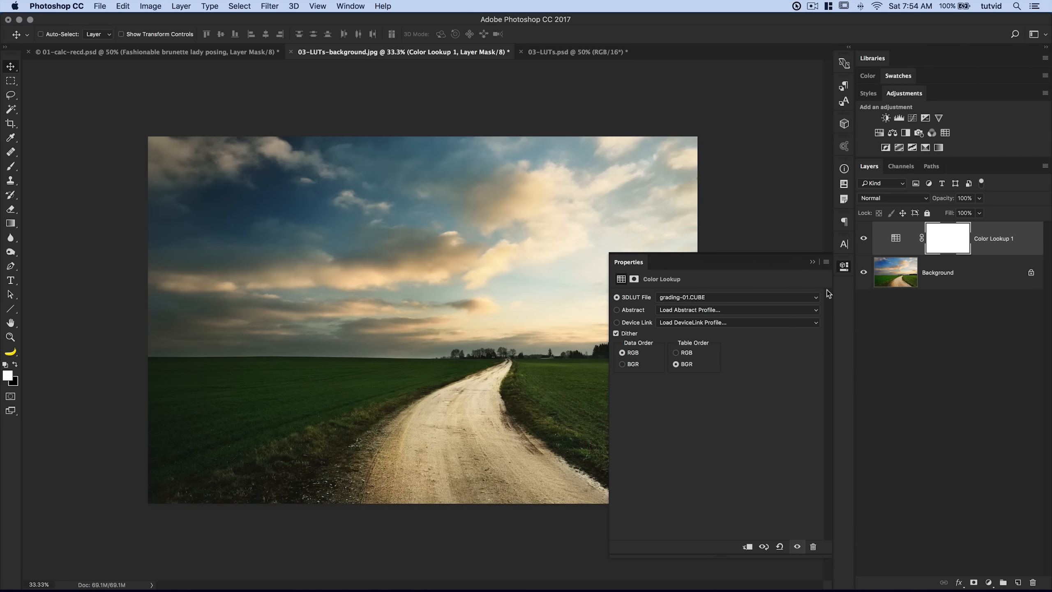
Step: Set the Color Lookup layer's opacity to 57% and keep that layer selected
left_click(844, 267)
left_click_drag(945, 198, 922, 200)
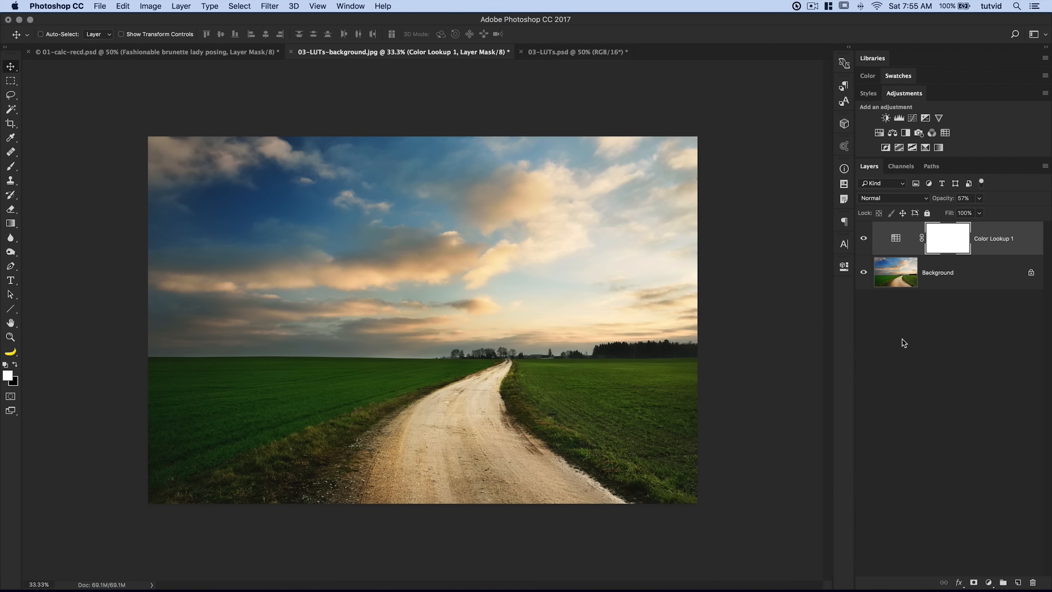
left_click(898, 332)
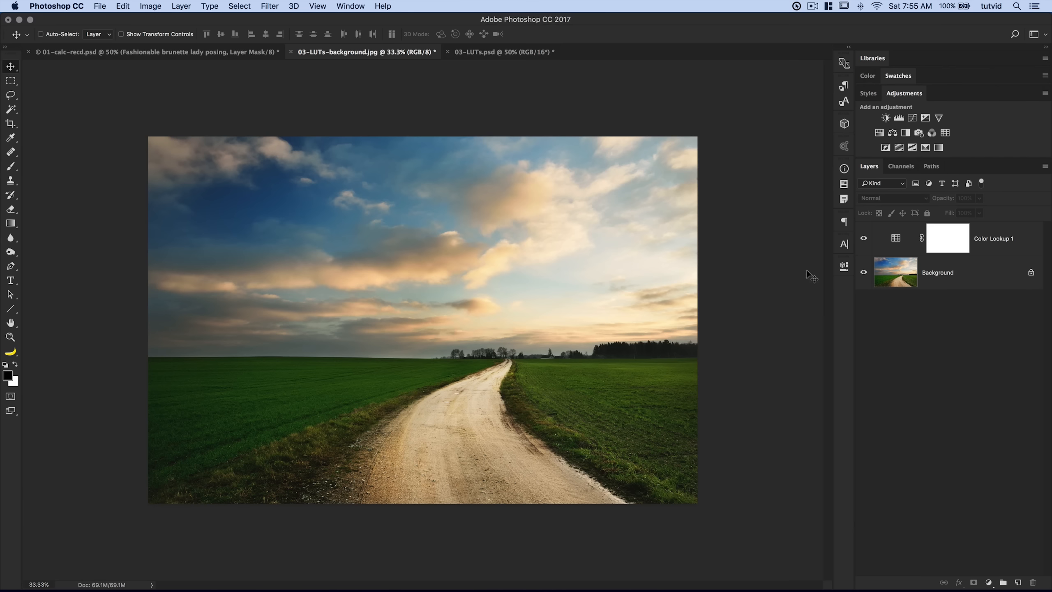
left_click(904, 244)
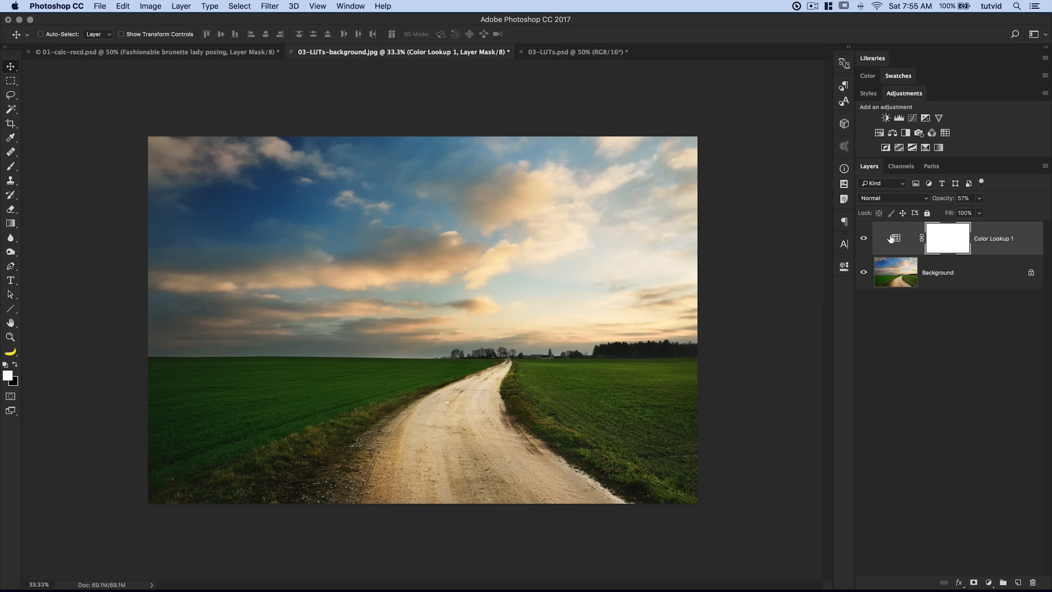
Step: Compare the graded portrait in 03-LUTs.psd with the landscape in 03-LUTs-background.jpg
left_click(580, 52)
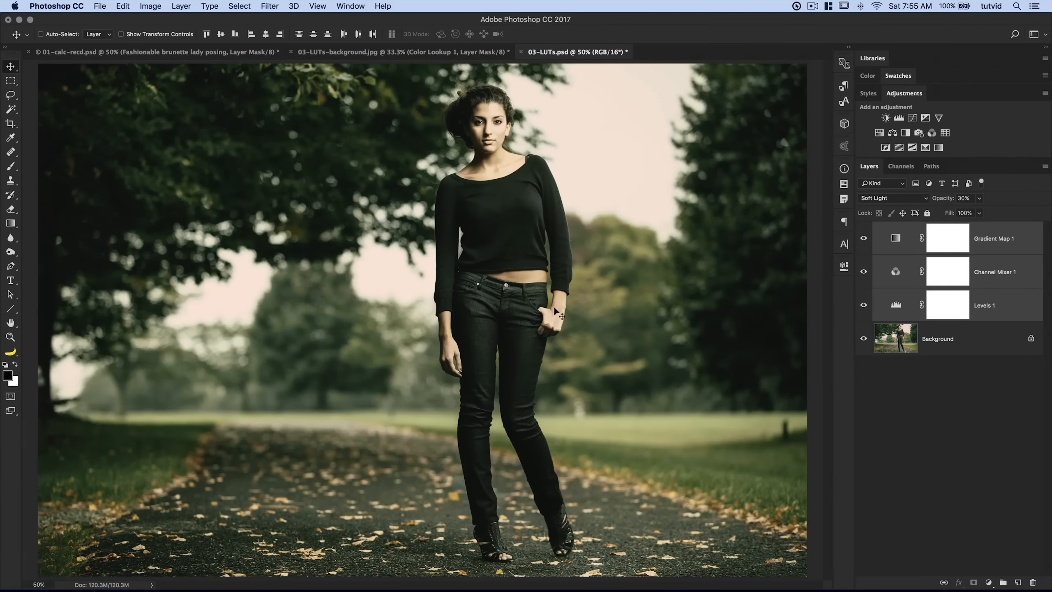
left_click(436, 53)
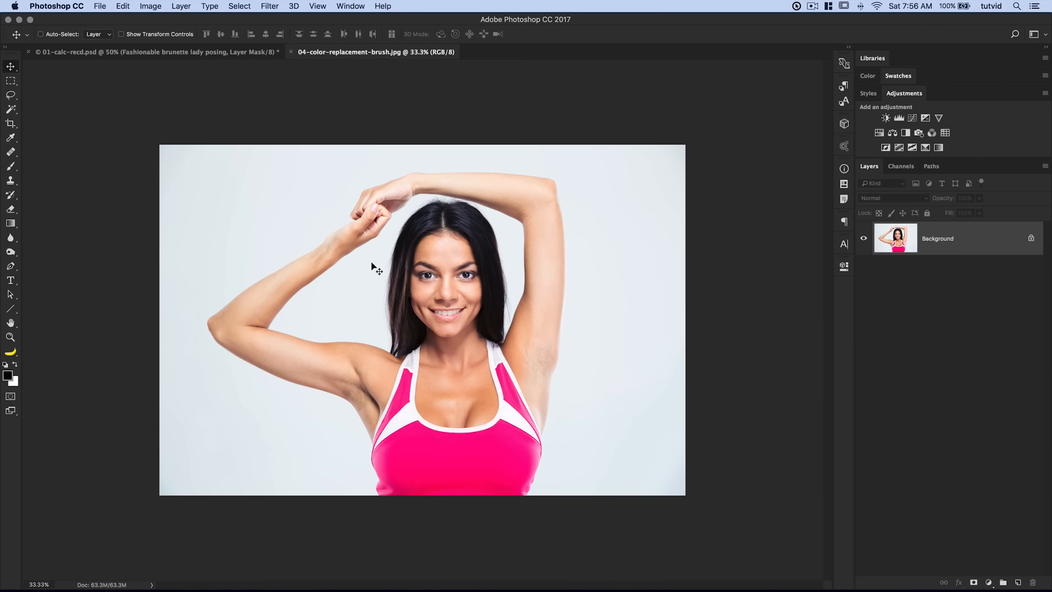
Step: Activate the Color Replacement Tool for the portrait in 04-color-replacement-brush.jpg
key("super+equal")
left_click_drag(490, 381, 464, 336)
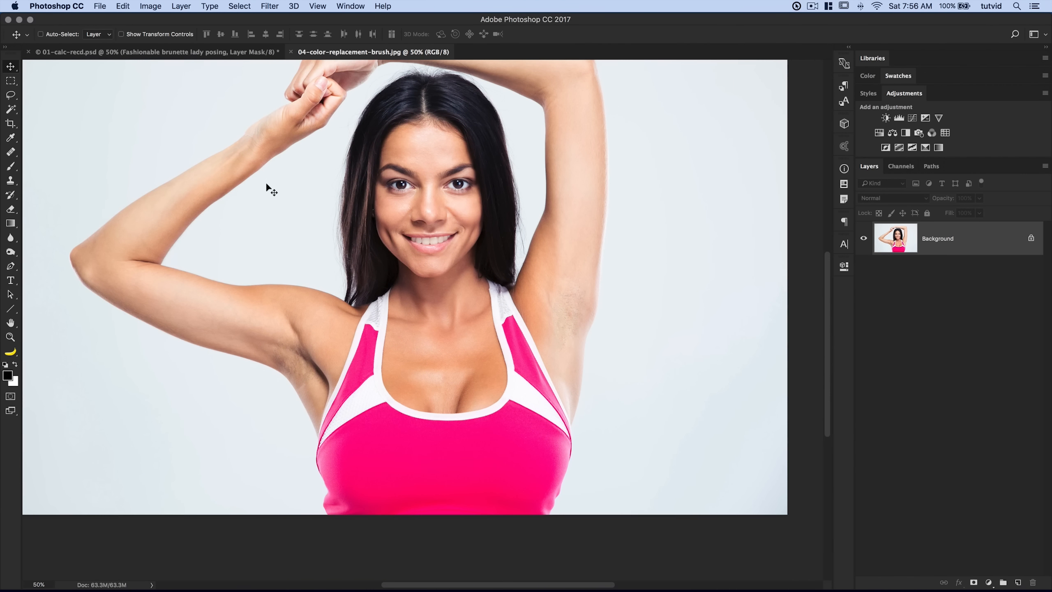
left_click(12, 167)
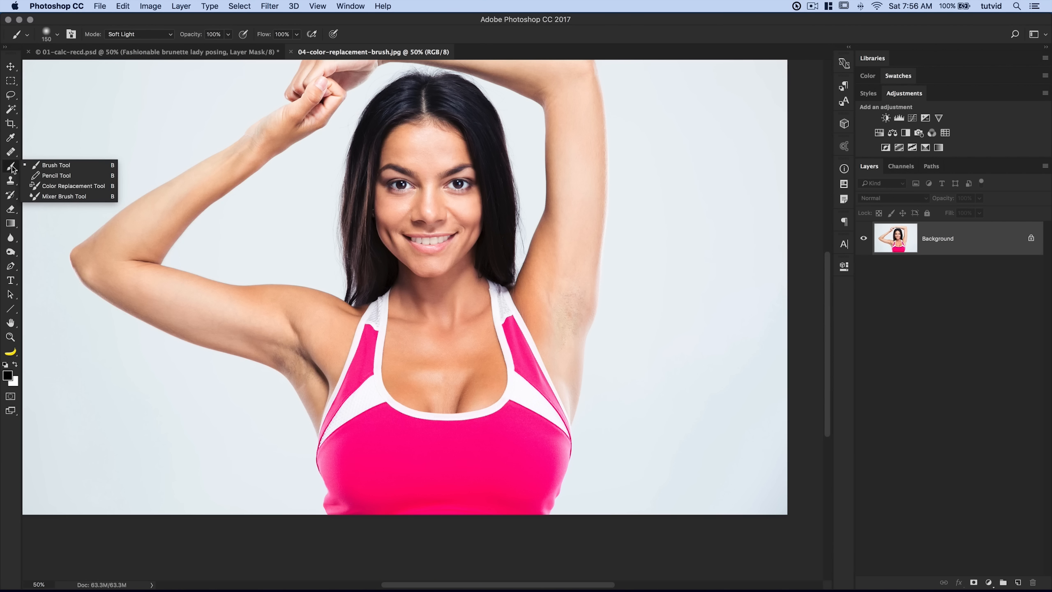
left_click(72, 188)
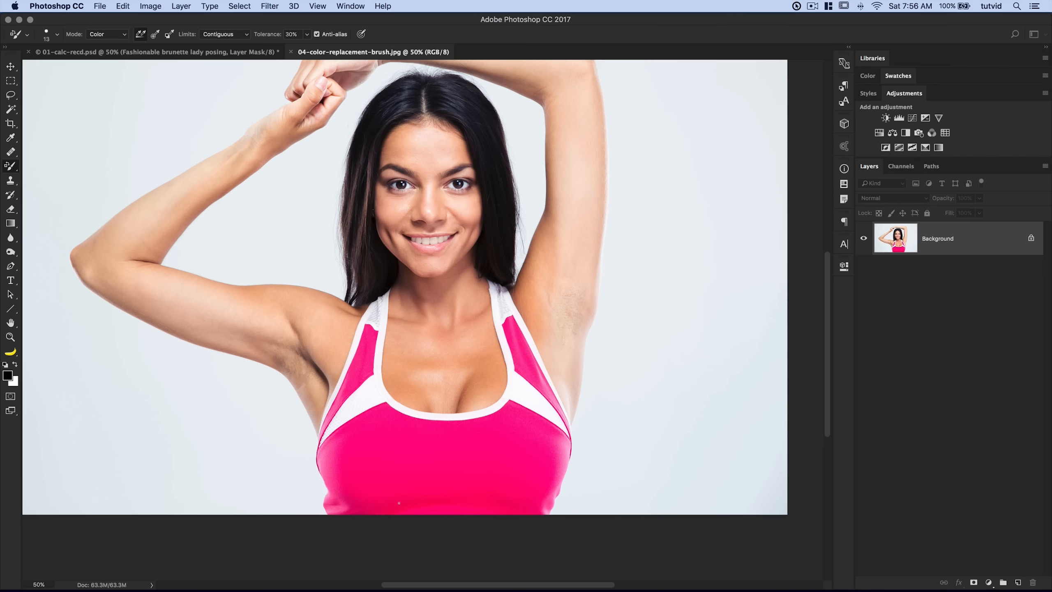
Step: Set the foreground color to the yellow ede624
left_click(8, 377)
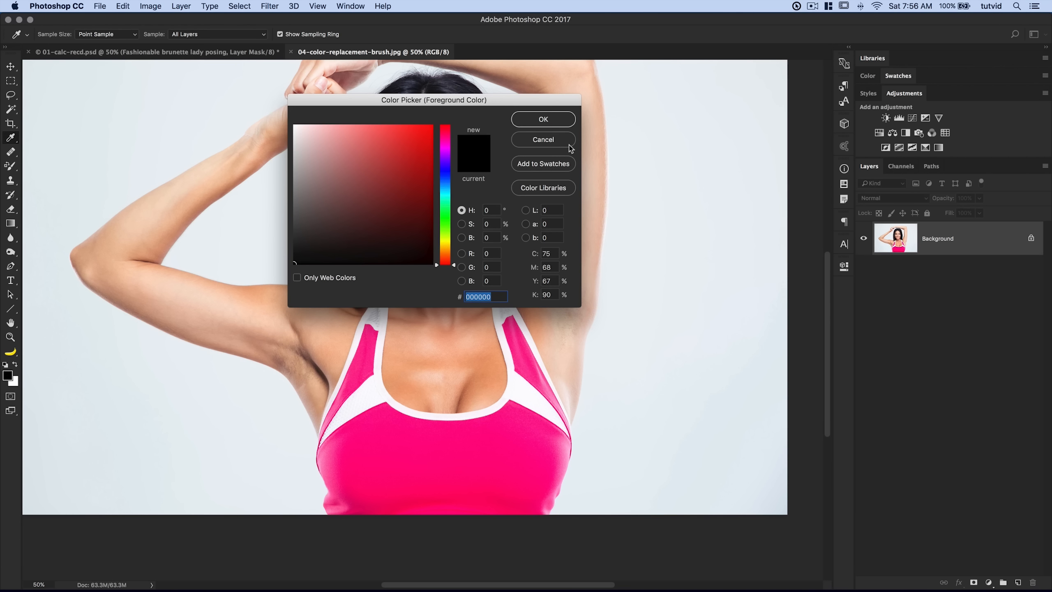
left_click_drag(454, 147, 451, 244)
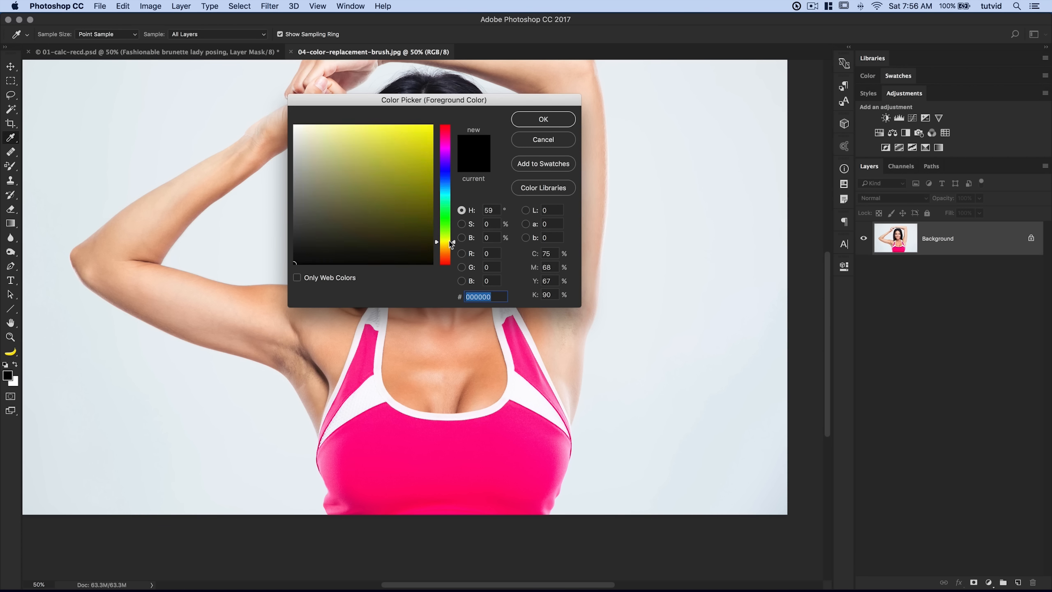
left_click_drag(416, 137, 412, 135)
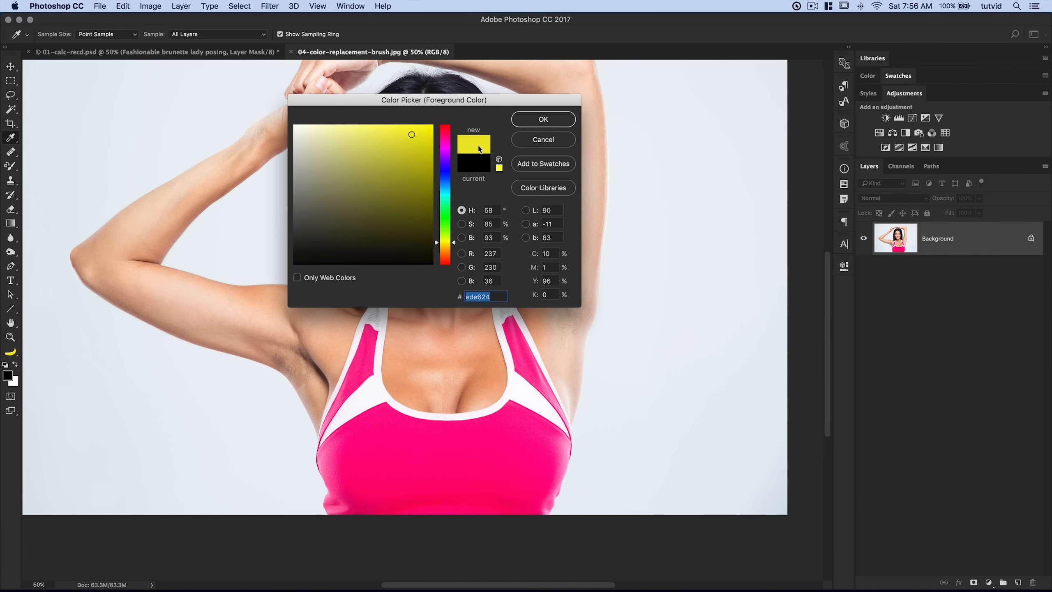
left_click(542, 120)
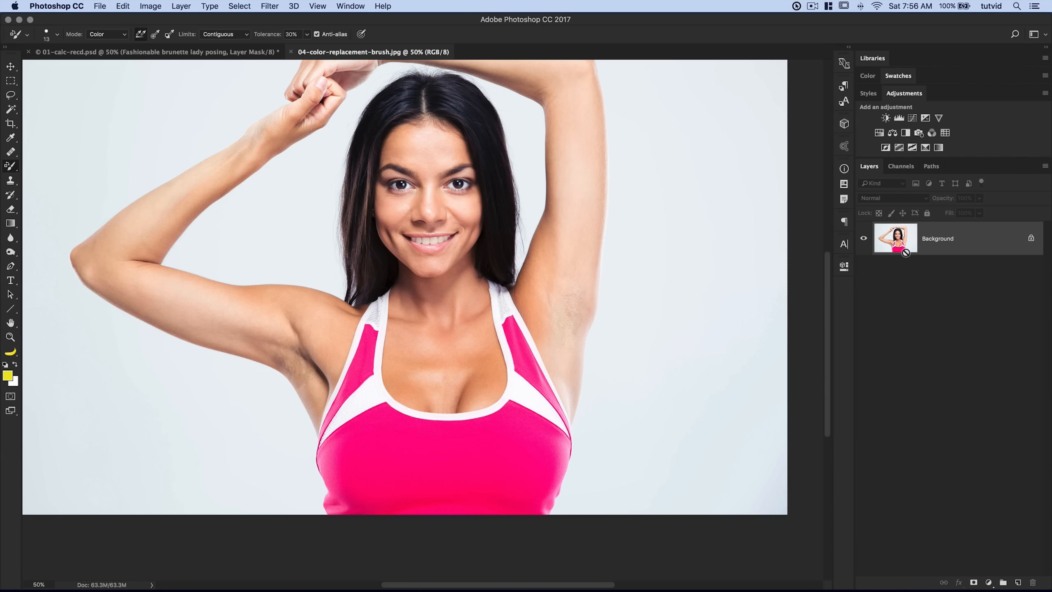
Step: Duplicate the Background layer and set the Color Replacement brush to 161 px with 0% hardness
key("ctrl+j")
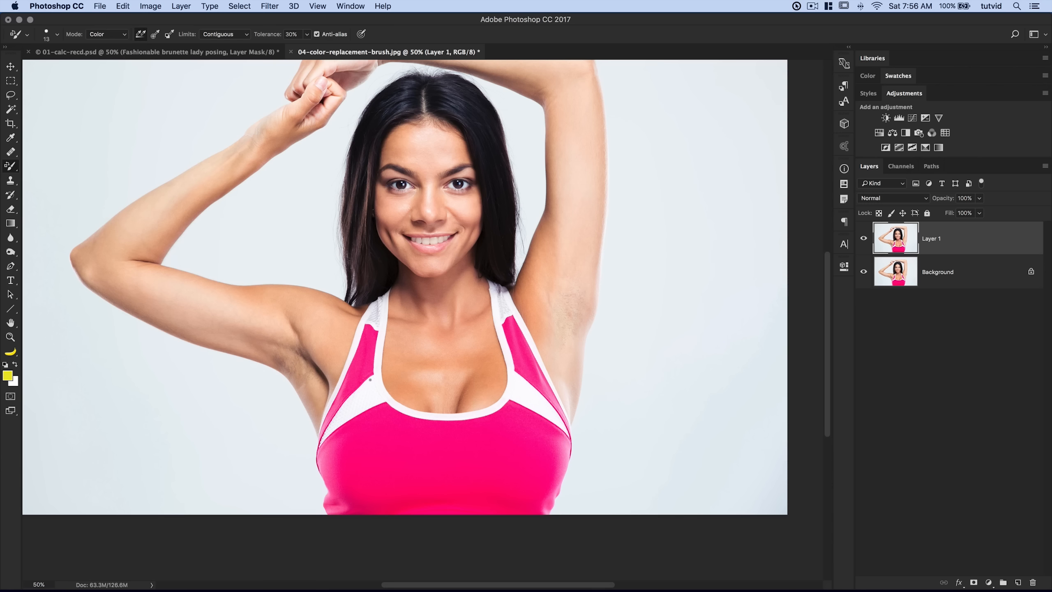
right_click(406, 299)
mouse_move(421, 322)
left_mouse_down()
mouse_move(481, 323)
mouse_move(457, 346)
mouse_move(415, 348)
left_mouse_up()
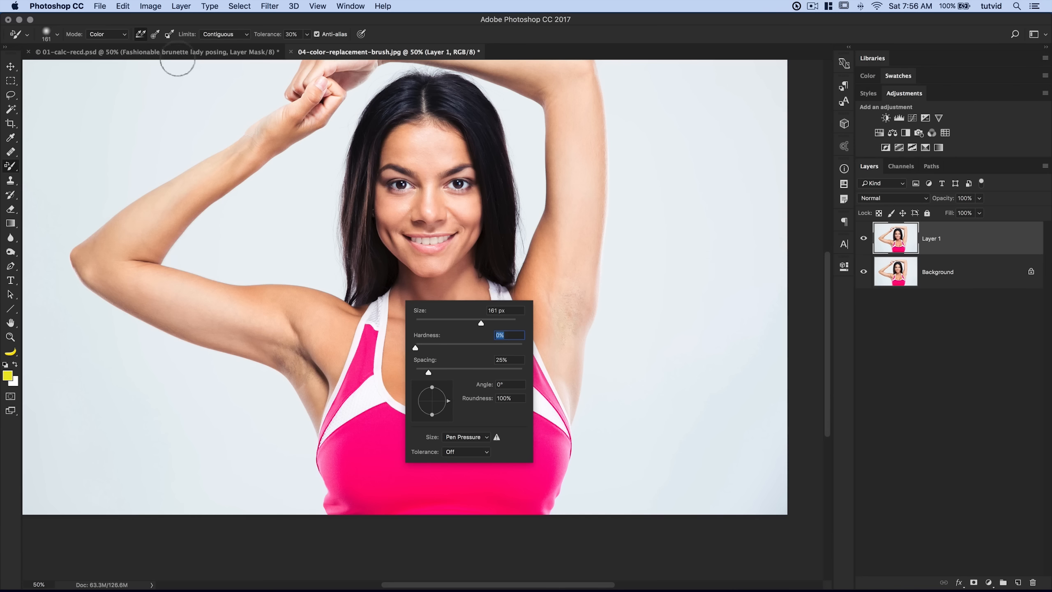
Step: Try recoloring the pink panel below one shoulder strap in Hue mode, and undo the strokes
left_click(101, 34)
left_click(101, 34)
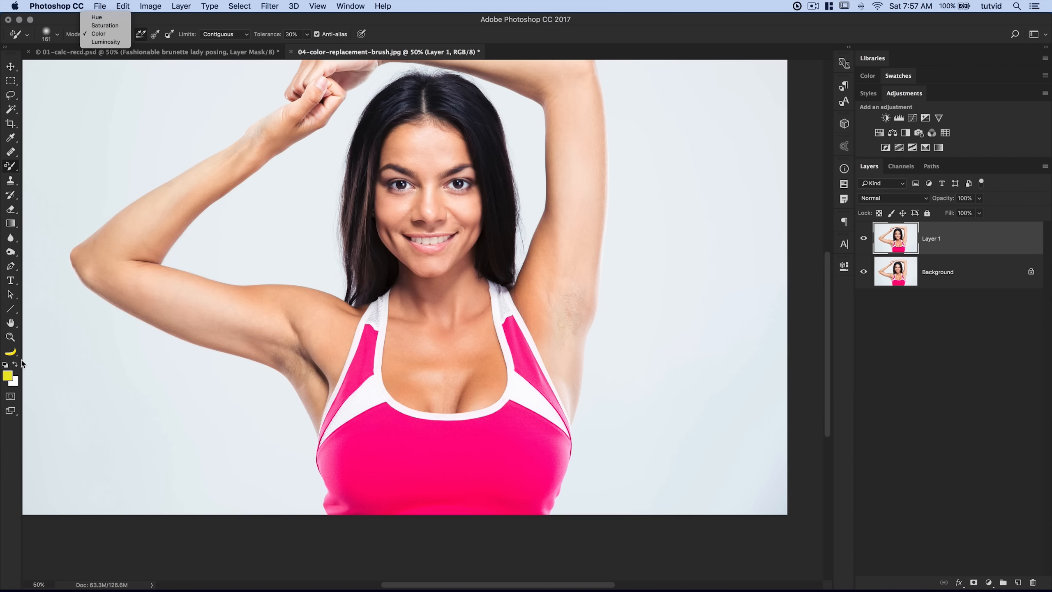
left_click(98, 18)
mouse_move(356, 378)
left_mouse_down()
mouse_move(368, 337)
mouse_move(364, 366)
mouse_move(322, 421)
mouse_move(327, 434)
mouse_move(342, 393)
mouse_move(370, 370)
mouse_move(378, 344)
mouse_move(368, 324)
mouse_move(372, 373)
mouse_move(338, 404)
left_mouse_up()
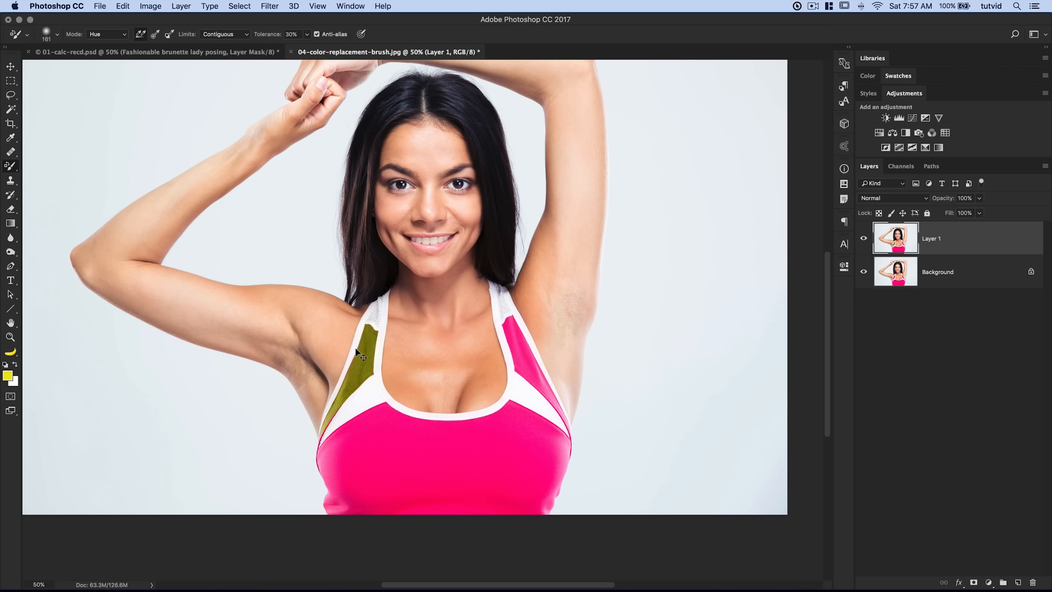
key("alt+super+z")
key("alt+super+z")
key("alt+super+z")
Step: Set the replacement mode to Color, try yellow on the same pink panel, and undo the stroke
left_click(119, 37)
left_click(112, 50)
mouse_move(367, 396)
left_mouse_down()
mouse_move(352, 388)
mouse_move(370, 338)
mouse_move(360, 351)
left_mouse_up()
key("super+z")
Step: Change the foreground color to a saturated blue
left_click(7, 376)
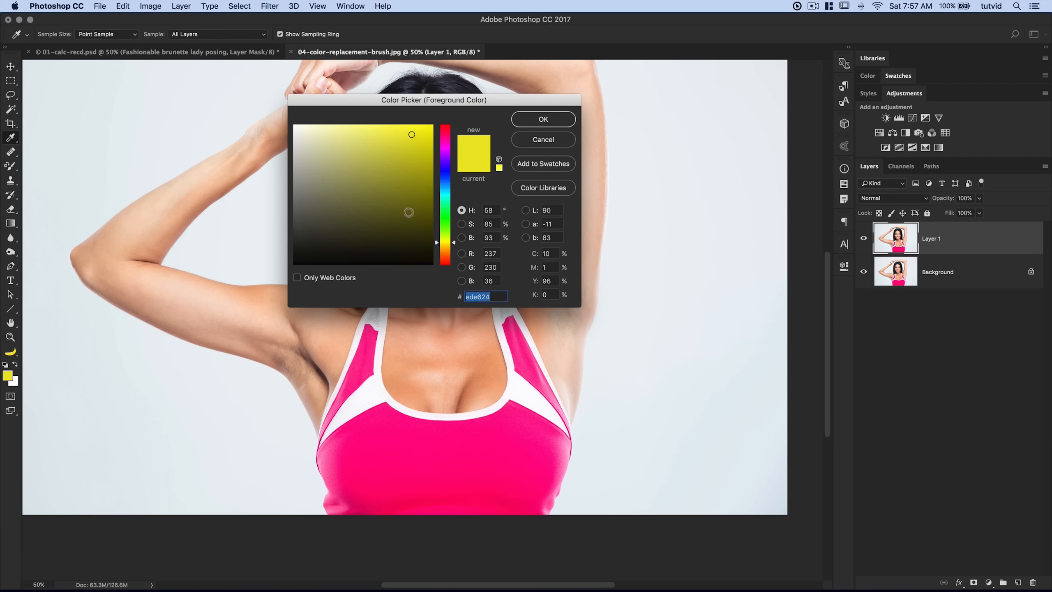
left_click_drag(452, 243, 451, 257)
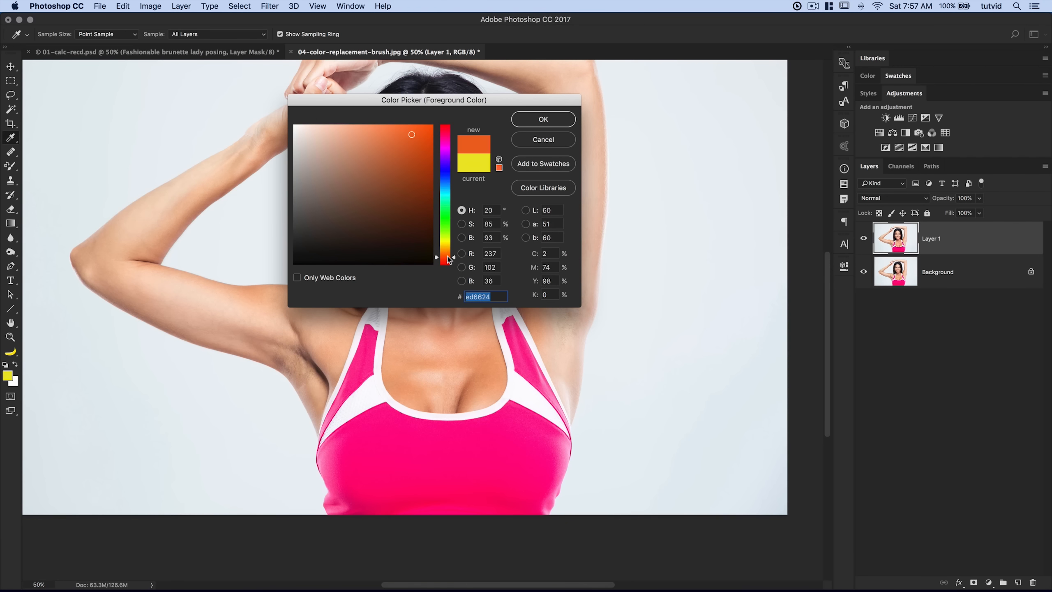
left_click_drag(448, 168, 452, 178)
left_click_drag(417, 137, 413, 144)
left_click(559, 122)
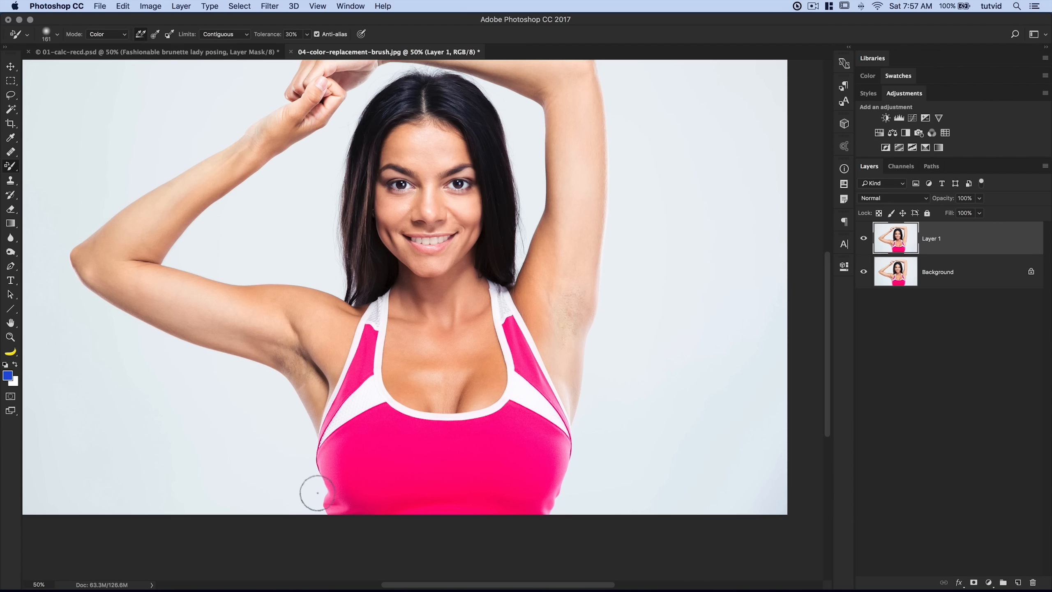
Step: Recolor both pink panels below the shoulder straps blue with the Color Replacement Tool
mouse_move(329, 425)
left_mouse_down()
mouse_move(344, 382)
mouse_move(343, 394)
mouse_move(368, 369)
mouse_move(368, 349)
mouse_move(357, 376)
mouse_move(366, 327)
mouse_move(377, 333)
mouse_move(372, 371)
mouse_move(319, 440)
mouse_move(374, 331)
mouse_move(348, 401)
mouse_move(329, 414)
mouse_move(336, 404)
mouse_move(313, 445)
mouse_move(371, 358)
mouse_move(370, 343)
mouse_move(339, 392)
mouse_move(370, 335)
mouse_move(350, 389)
left_mouse_up()
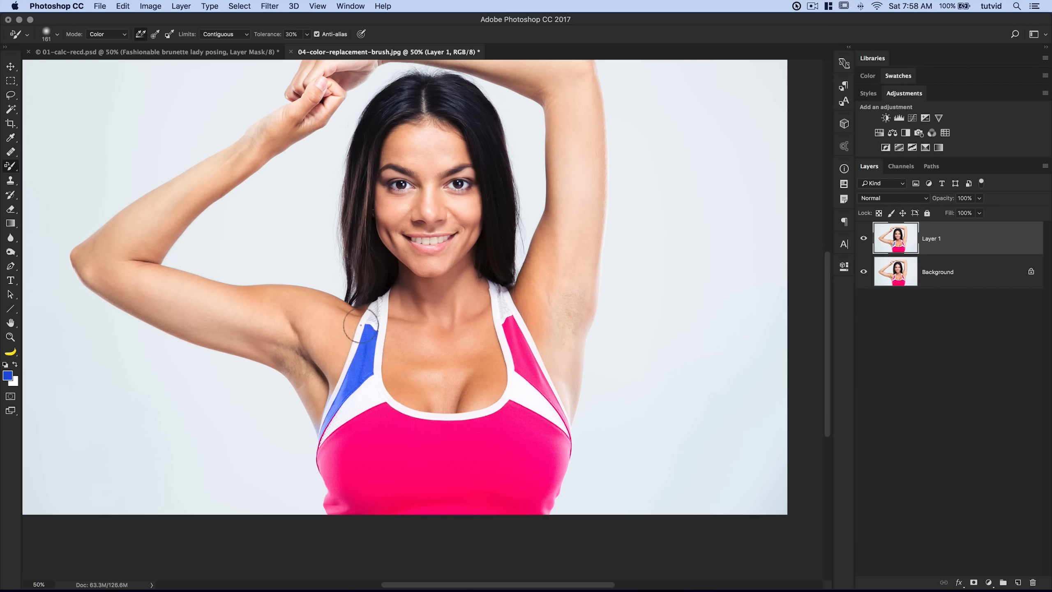
mouse_move(505, 353)
left_mouse_down()
mouse_move(509, 315)
mouse_move(526, 371)
left_mouse_up()
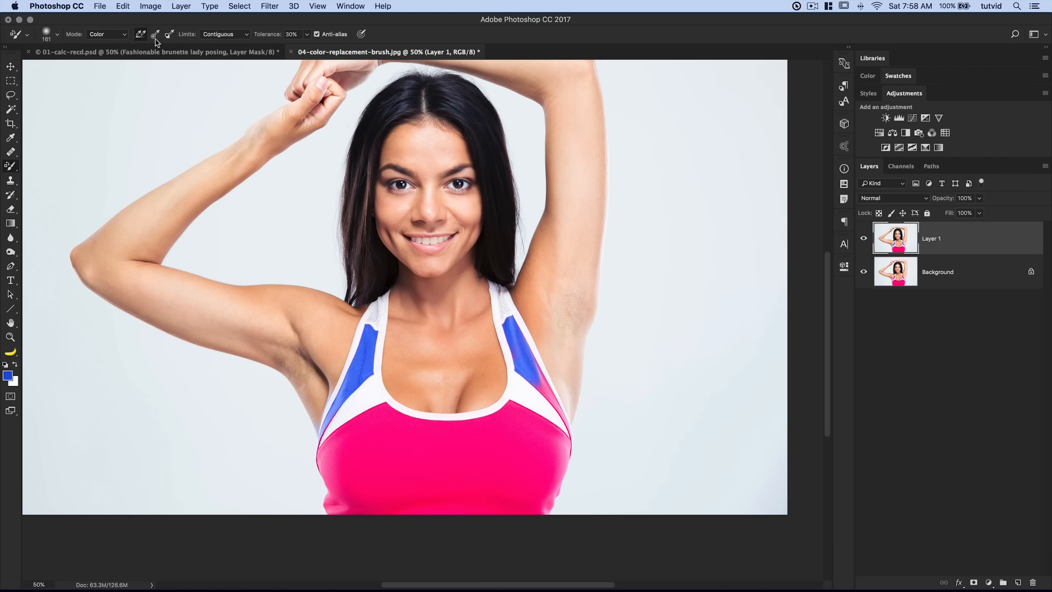
mouse_move(571, 423)
left_mouse_down()
mouse_move(538, 370)
mouse_move(535, 382)
mouse_move(570, 435)
mouse_move(527, 368)
mouse_move(538, 358)
mouse_move(536, 373)
mouse_move(514, 363)
mouse_move(508, 331)
left_mouse_up()
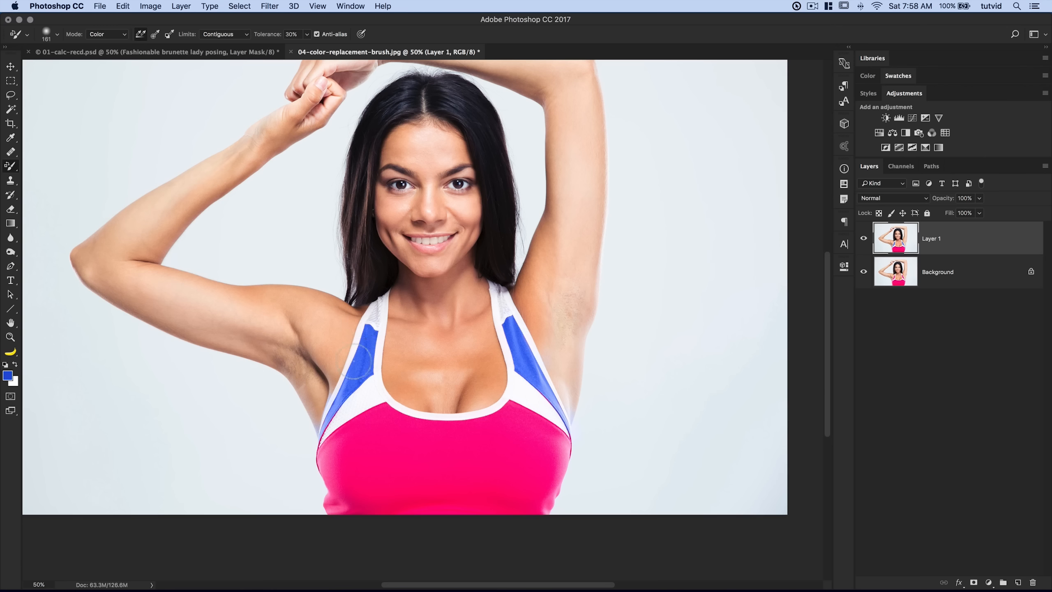
Step: Keep the limits at Contiguous and recolor the pink front of the top blue, enlarging the brush to 500 px partway
left_click(215, 35)
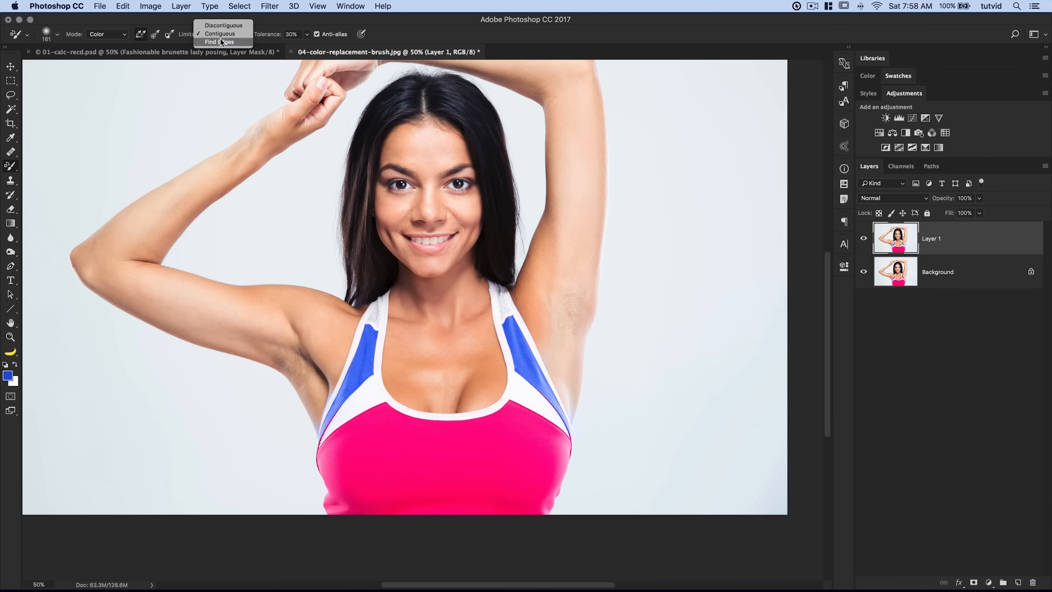
left_click(217, 34)
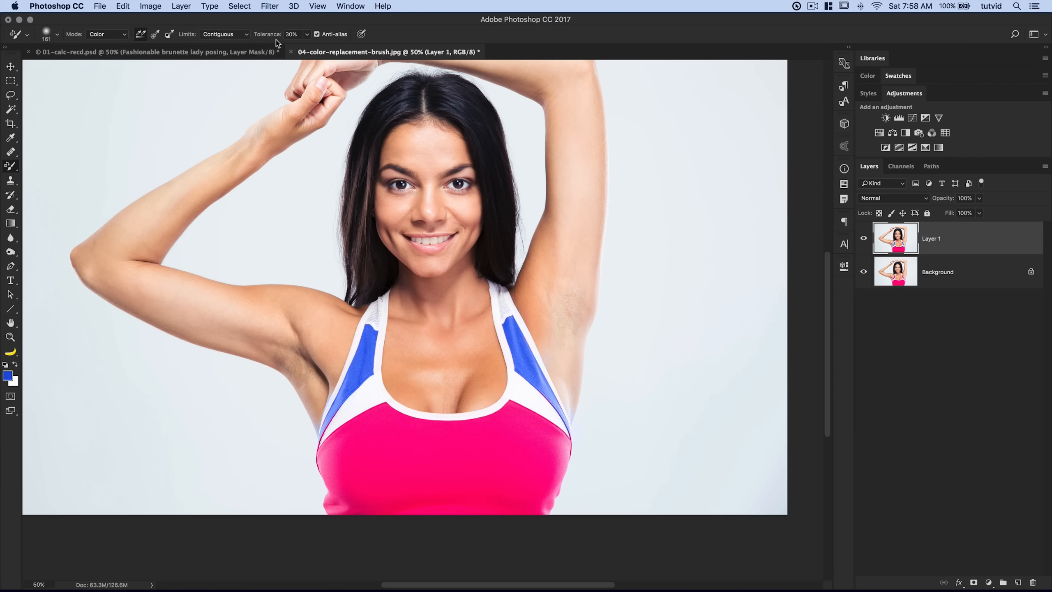
right_click(298, 51)
mouse_move(331, 514)
left_mouse_down()
mouse_move(321, 463)
mouse_move(343, 432)
mouse_move(380, 412)
mouse_move(357, 432)
mouse_move(360, 466)
mouse_move(367, 453)
mouse_move(379, 464)
mouse_move(375, 441)
mouse_move(413, 438)
mouse_move(393, 421)
mouse_move(460, 431)
mouse_move(462, 421)
mouse_move(525, 417)
mouse_move(503, 402)
mouse_move(546, 421)
mouse_move(565, 456)
mouse_move(565, 441)
mouse_move(530, 513)
mouse_move(535, 498)
mouse_move(521, 480)
mouse_move(455, 493)
left_mouse_up()
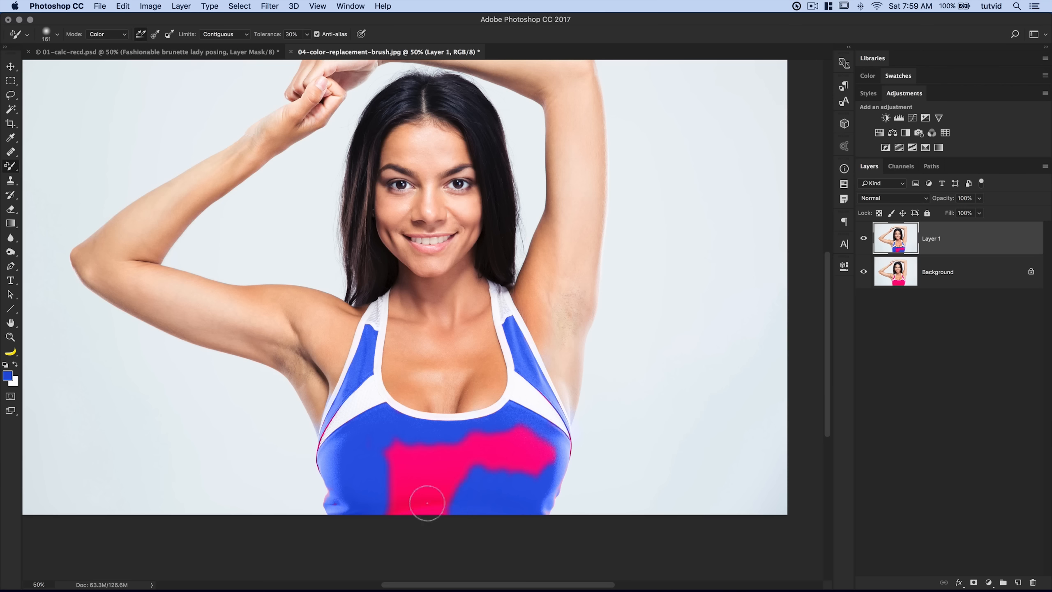
key("bracketright")
key("bracketright")
key("bracketright")
key("bracketright")
key("bracketright")
key("bracketright")
mouse_move(399, 493)
left_mouse_down()
mouse_move(392, 515)
mouse_move(398, 452)
mouse_move(388, 447)
mouse_move(415, 454)
mouse_move(373, 459)
mouse_move(463, 447)
mouse_move(452, 451)
mouse_move(509, 446)
mouse_move(514, 461)
mouse_move(533, 445)
mouse_move(539, 453)
mouse_move(487, 467)
mouse_move(450, 498)
mouse_move(433, 476)
mouse_move(463, 461)
mouse_move(479, 469)
mouse_move(492, 446)
mouse_move(532, 442)
mouse_move(554, 459)
mouse_move(531, 483)
mouse_move(545, 467)
mouse_move(534, 431)
mouse_move(453, 436)
mouse_move(481, 434)
mouse_move(451, 444)
mouse_move(417, 512)
mouse_move(454, 473)
mouse_move(450, 512)
mouse_move(510, 472)
mouse_move(496, 472)
mouse_move(537, 475)
mouse_move(497, 472)
mouse_move(548, 475)
mouse_move(531, 455)
mouse_move(429, 538)
mouse_move(387, 513)
left_mouse_up()
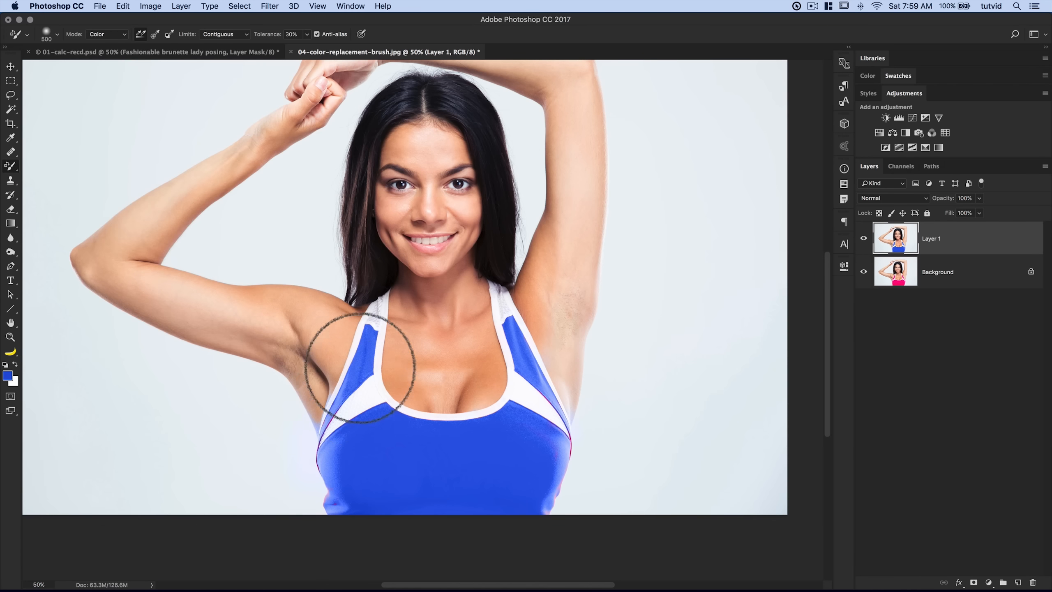
Step: Compare the blue top with the original by hiding and showing Layer 1
left_click(864, 238)
left_click(863, 239)
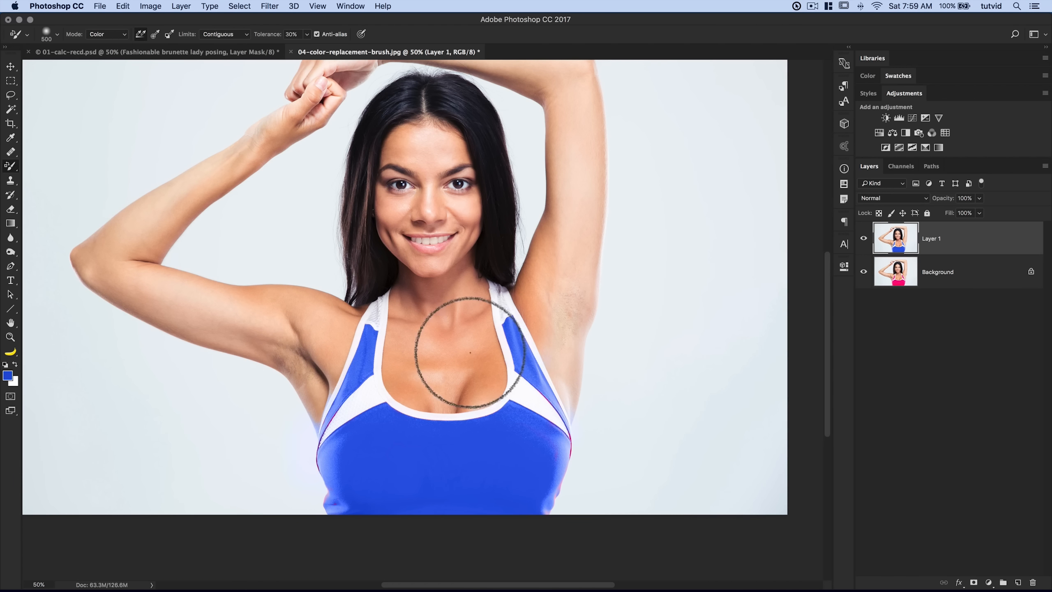
key("v")
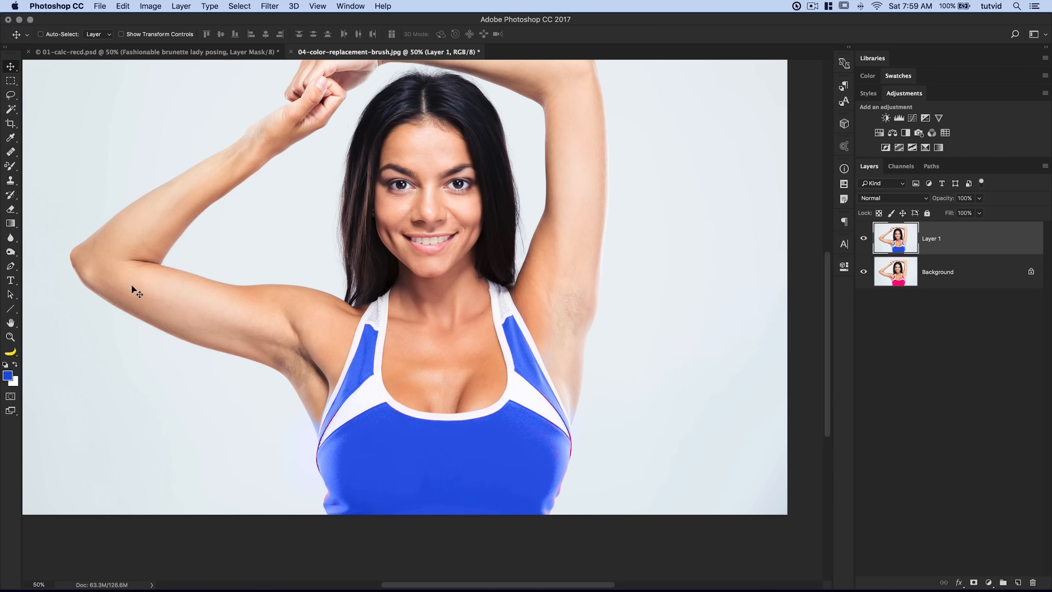
left_click(10, 166)
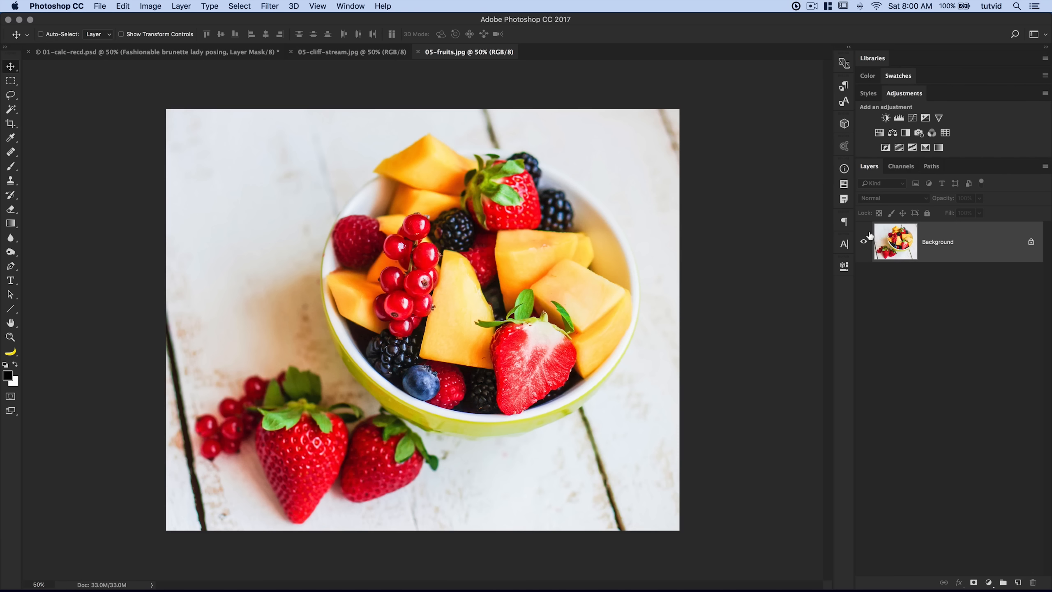
Step: Add a Hue/Saturation adjustment layer to 05-fruits.jpg and turn on its on-image adjustment tool
left_click(880, 133)
left_click_drag(765, 267, 221, 80)
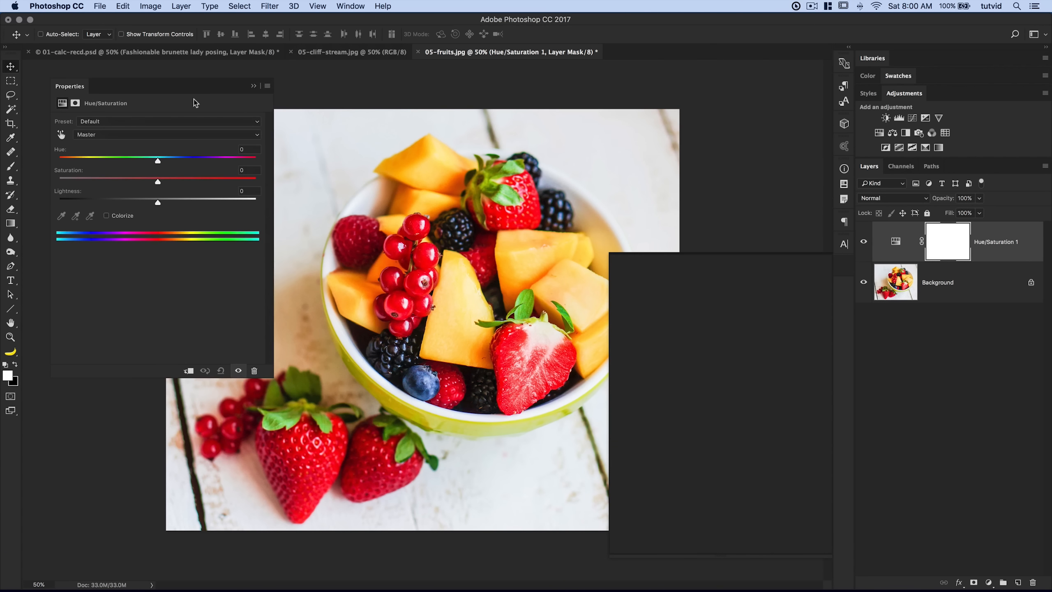
left_click(61, 135)
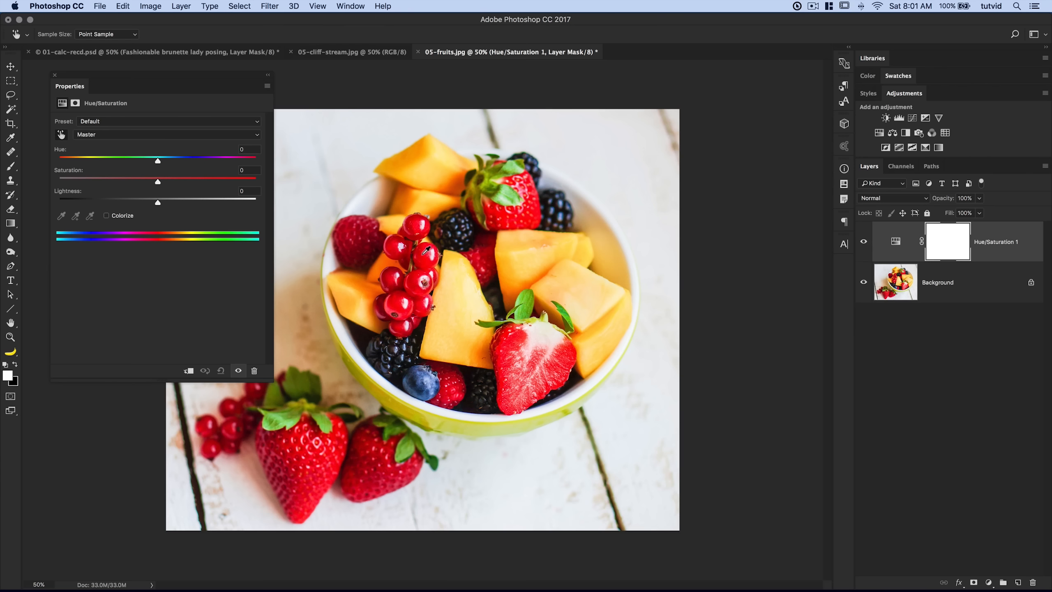
Step: Set the reds to hue -31 and saturation -3, sampled from the red currants, and narrow their range to 322°/346° and 6°\17°
left_click_drag(427, 249, 405, 269)
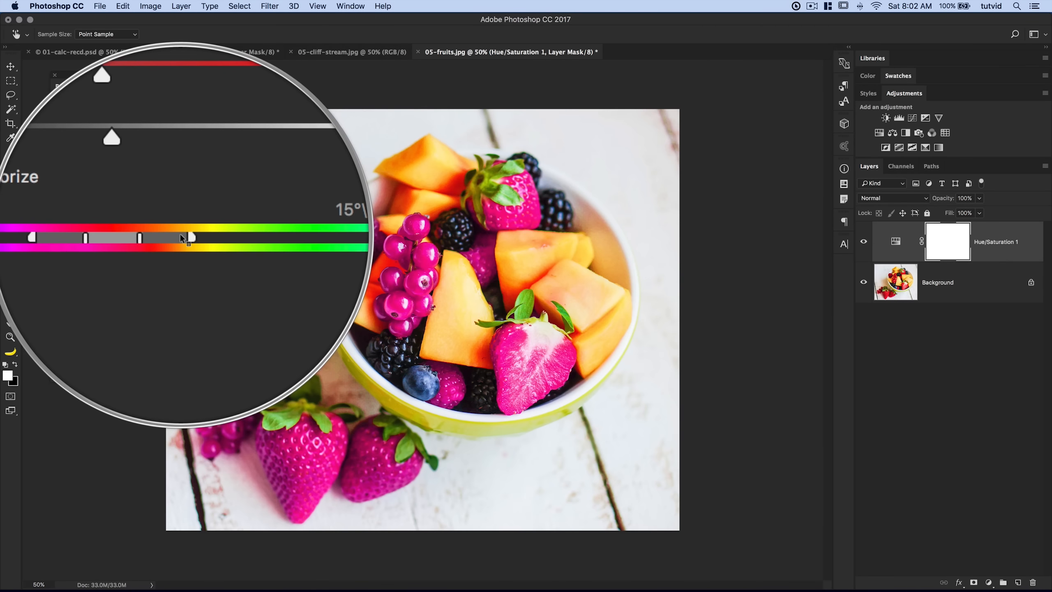
mouse_move(183, 240)
left_mouse_down()
mouse_move(173, 241)
mouse_move(188, 243)
left_mouse_up()
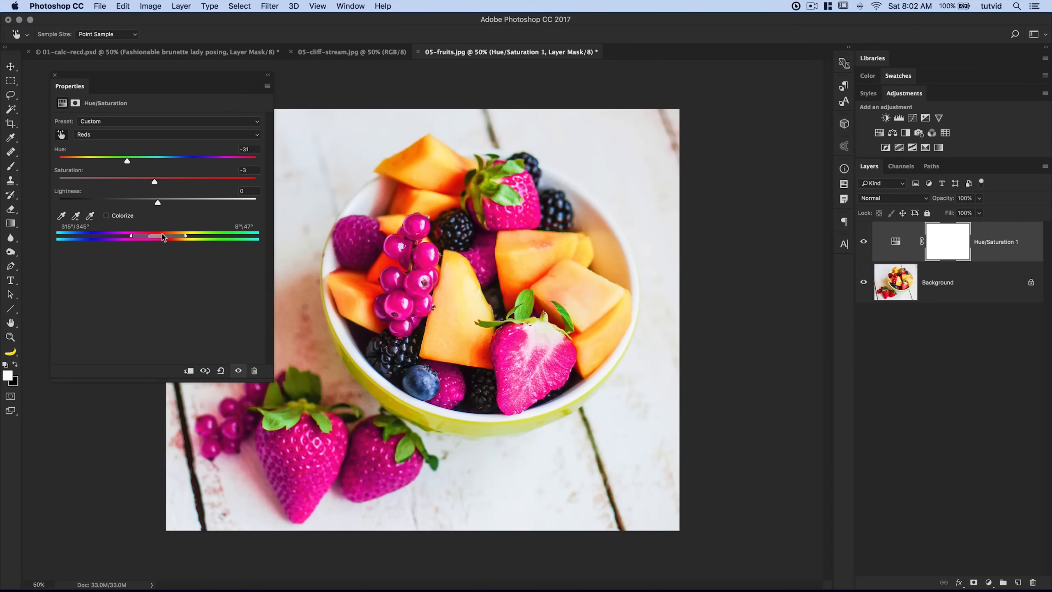
left_click_drag(185, 240, 170, 236)
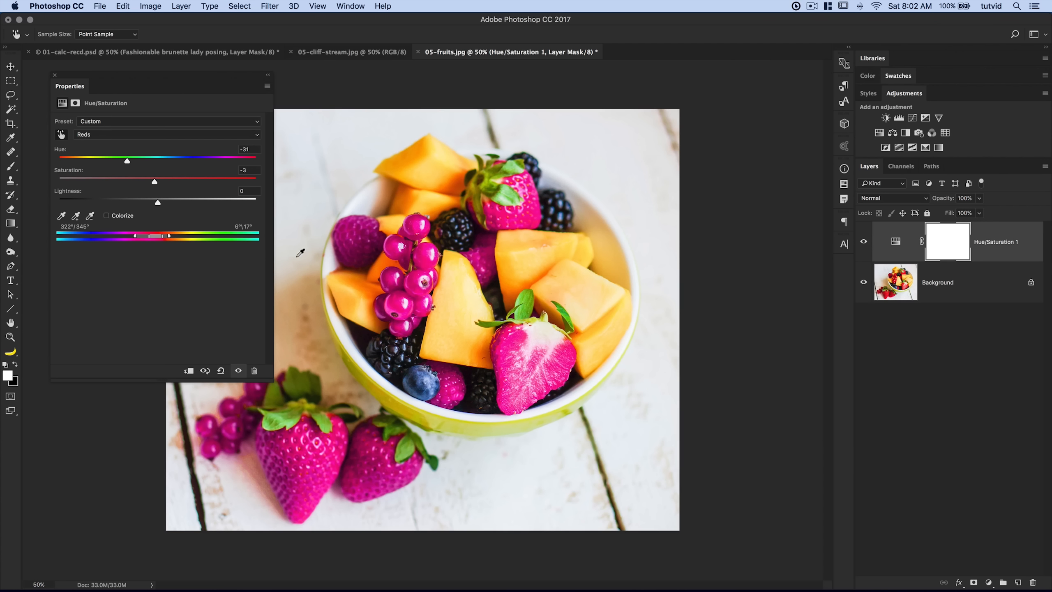
Step: Shift the hue of the yellows to -31 with the on-image adjustment tool, sampling the upper melon piece
left_click(61, 136)
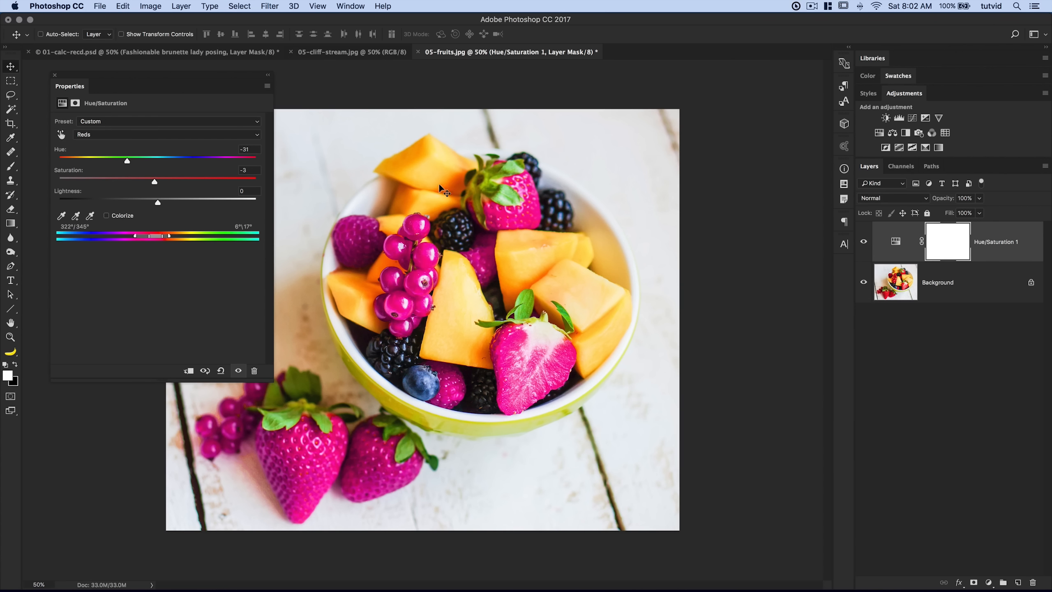
left_click(61, 135)
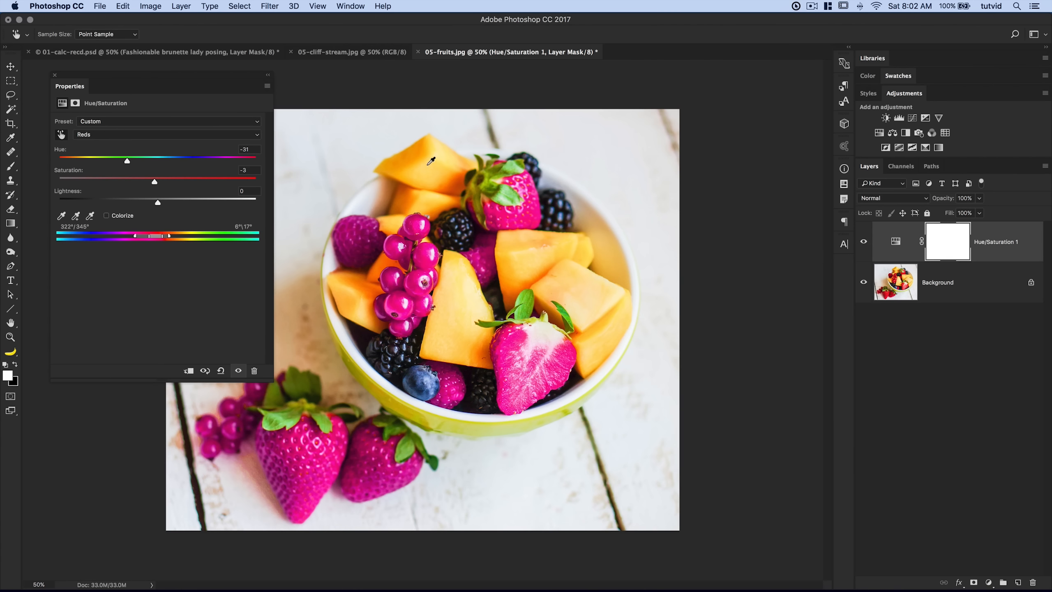
left_click_drag(425, 165, 411, 168)
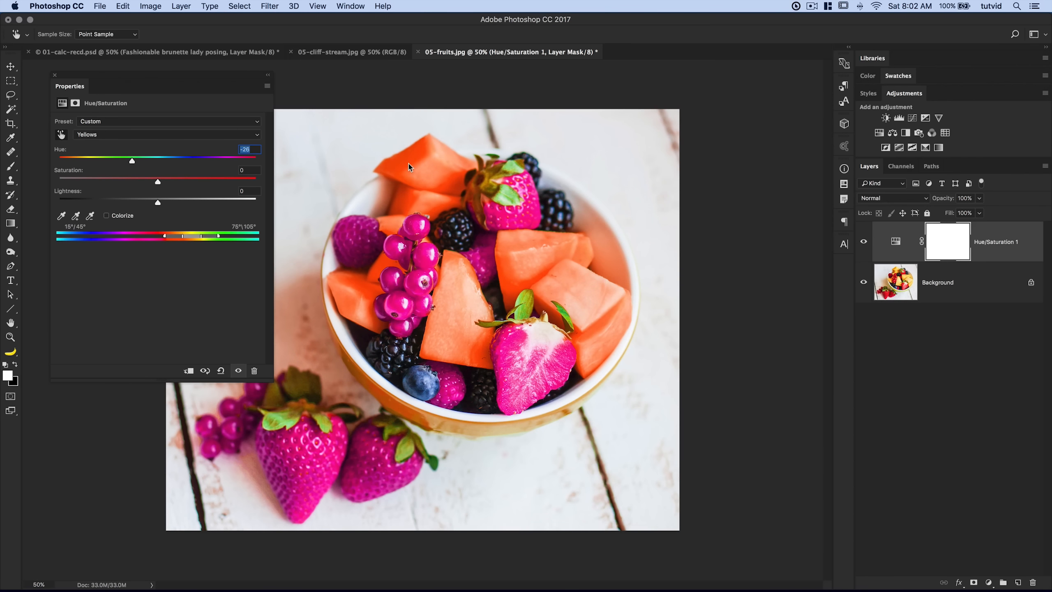
left_click_drag(406, 165, 407, 166)
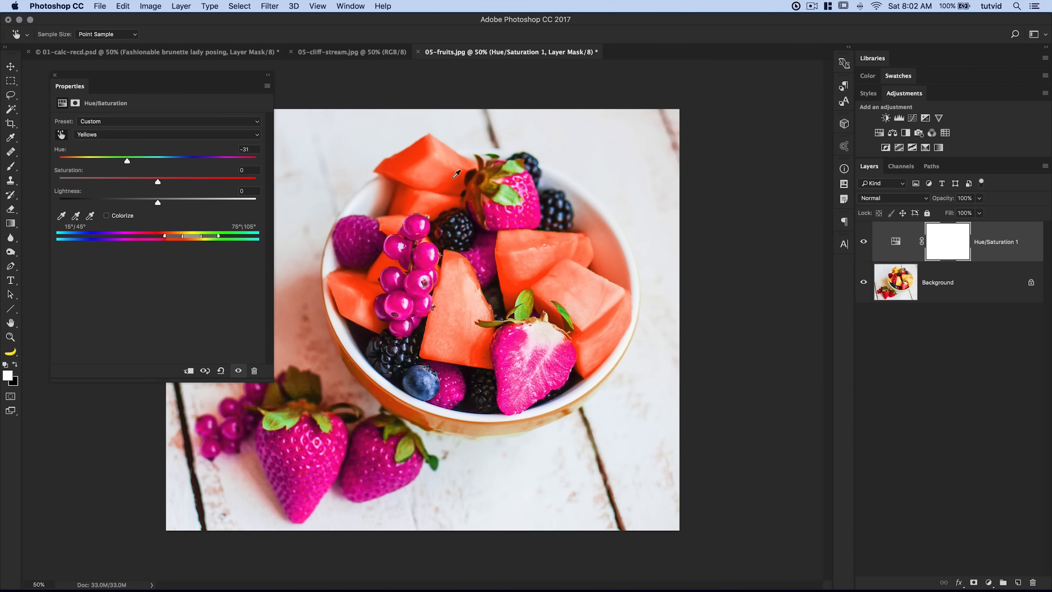
Step: Narrow the fully affected yellow range, widen its falloff toward red, and close the Hue/Saturation properties
left_click_drag(166, 235, 164, 235)
left_click_drag(182, 239, 189, 240)
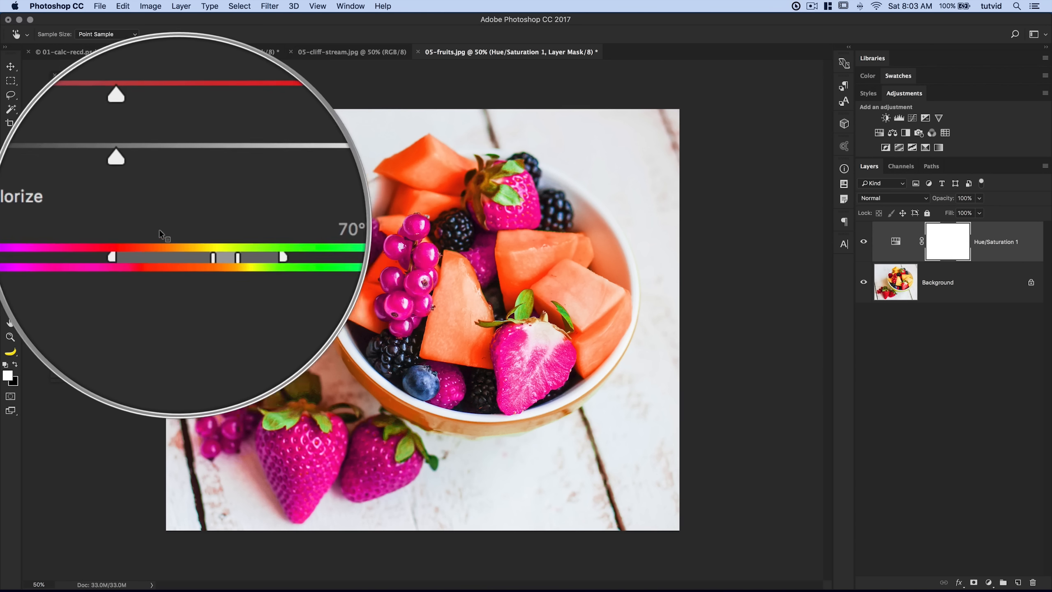
left_click(55, 76)
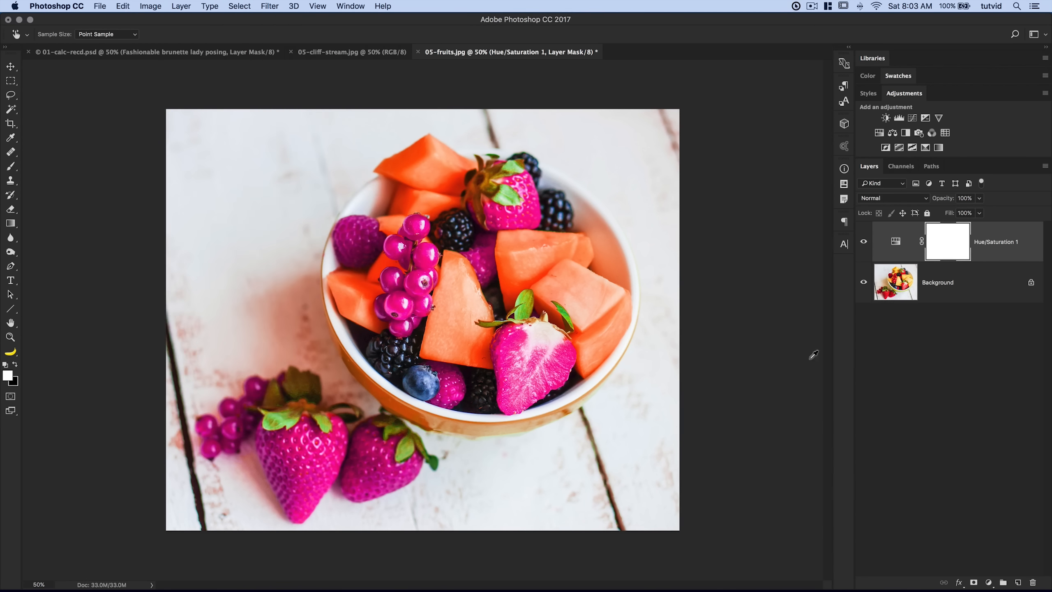
Step: Compare the fruit bowl photo with and without the Hue/Saturation adjustment layer
left_click(864, 243)
left_click(864, 243)
left_click(864, 243)
left_click(864, 242)
left_click(863, 243)
left_click(861, 244)
Step: Add a Hue/Saturation adjustment layer to 05-cliff-stream.jpg and turn on its on-image adjustment tool
left_click(354, 52)
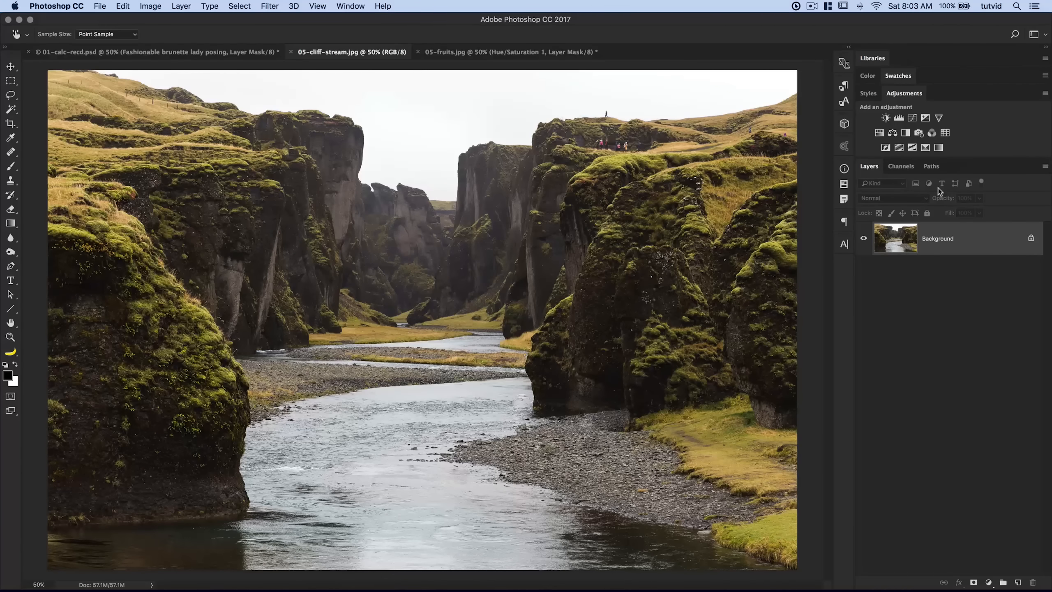
left_click(880, 133)
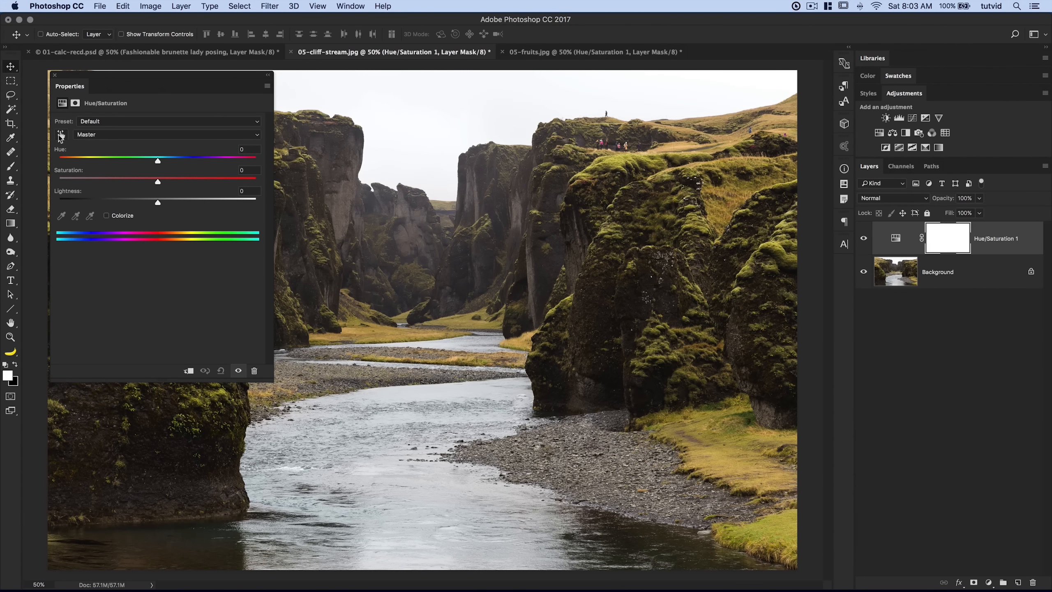
left_click(60, 134)
Step: Set the yellows to hue +31 and saturation +23, sampled from the mossy cliff, narrow their lower range to 31°/50°, and close the properties
left_click_drag(617, 156, 629, 164)
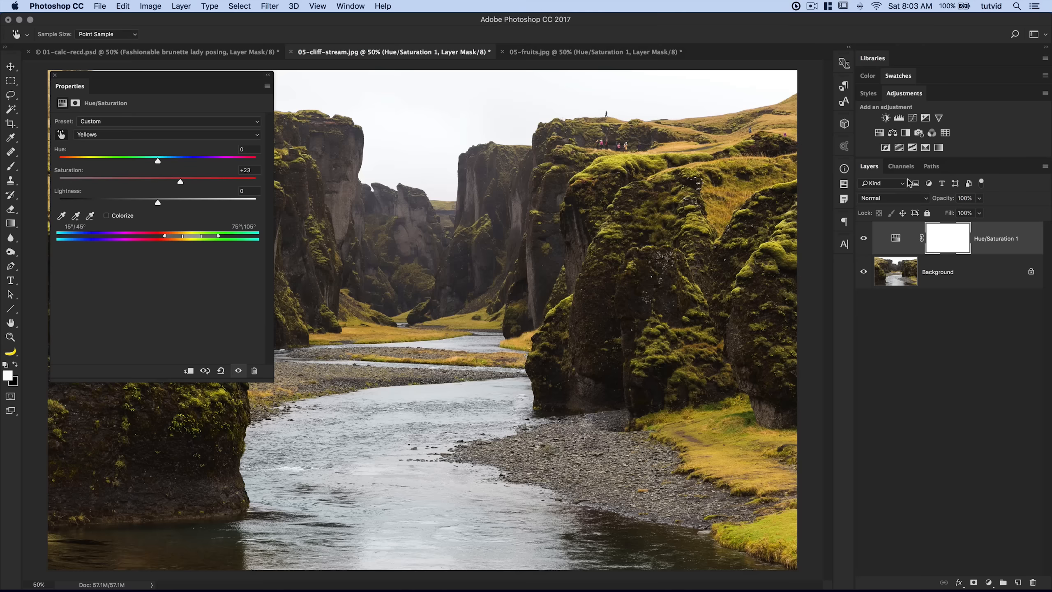
left_click_drag(723, 183, 739, 190)
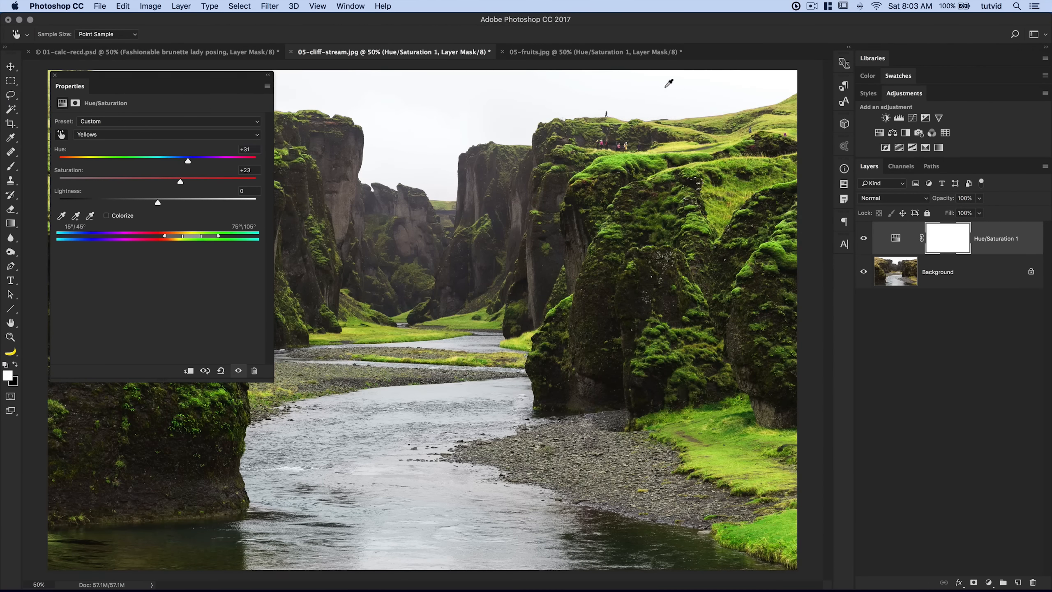
left_click_drag(165, 241, 181, 239)
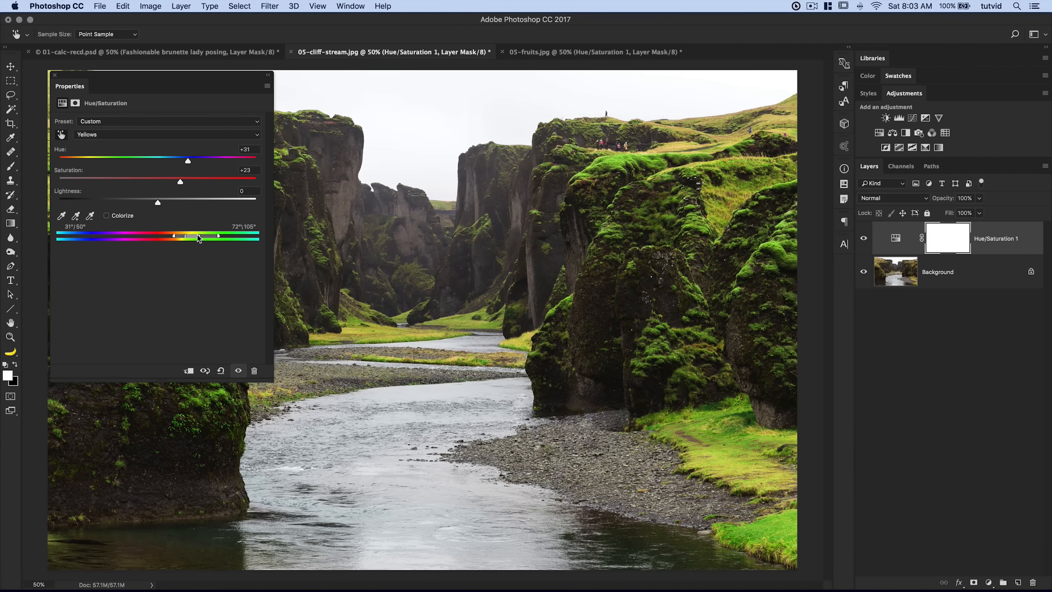
left_click_drag(215, 239, 215, 239)
left_click(55, 76)
Step: Compare the cliff landscape with and without the Hue/Saturation adjustment layer, checking the moss and grass colors
left_click(864, 239)
left_click(864, 239)
left_click(864, 240)
left_click(864, 239)
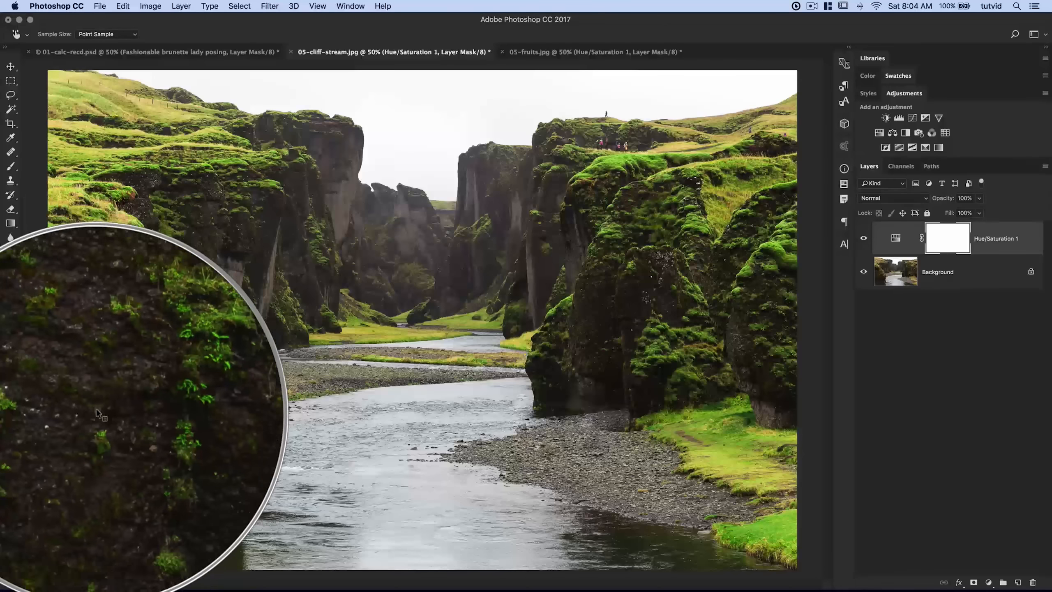
left_click(864, 239)
left_click(864, 239)
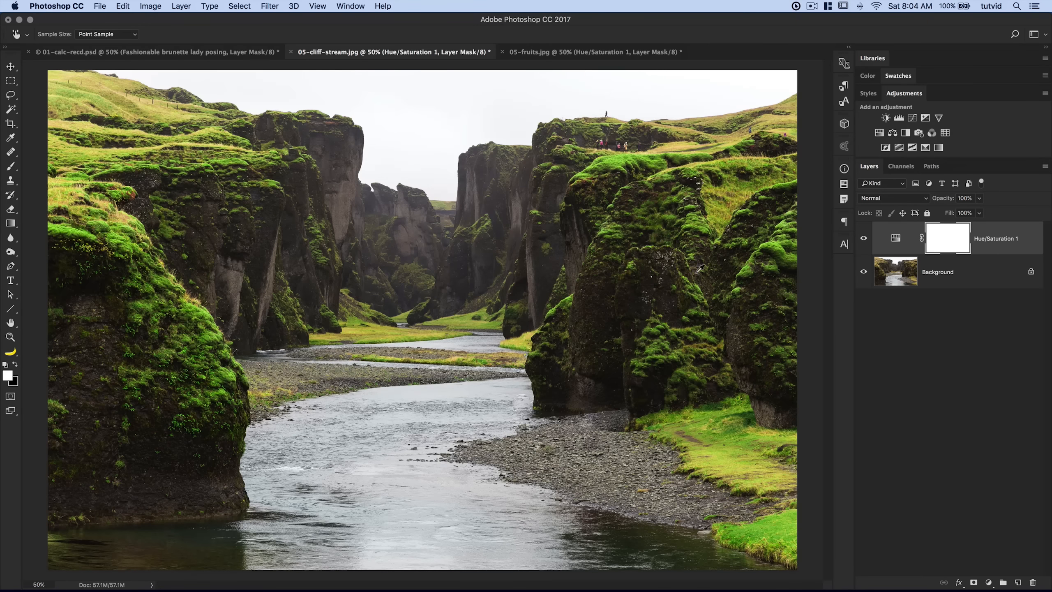
left_click(864, 240)
left_click(864, 239)
left_click(864, 240)
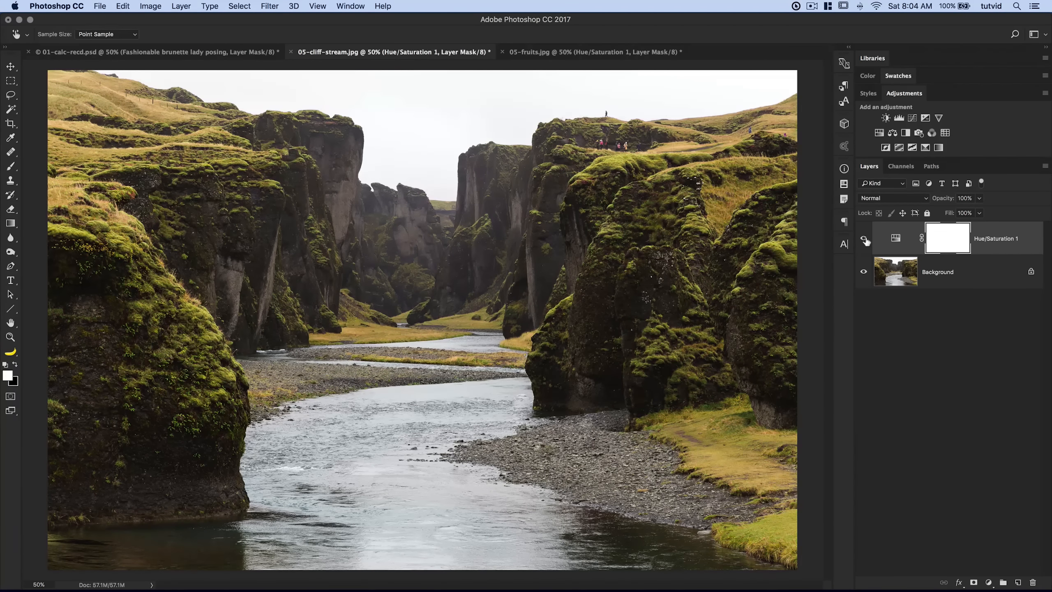
left_click(865, 240)
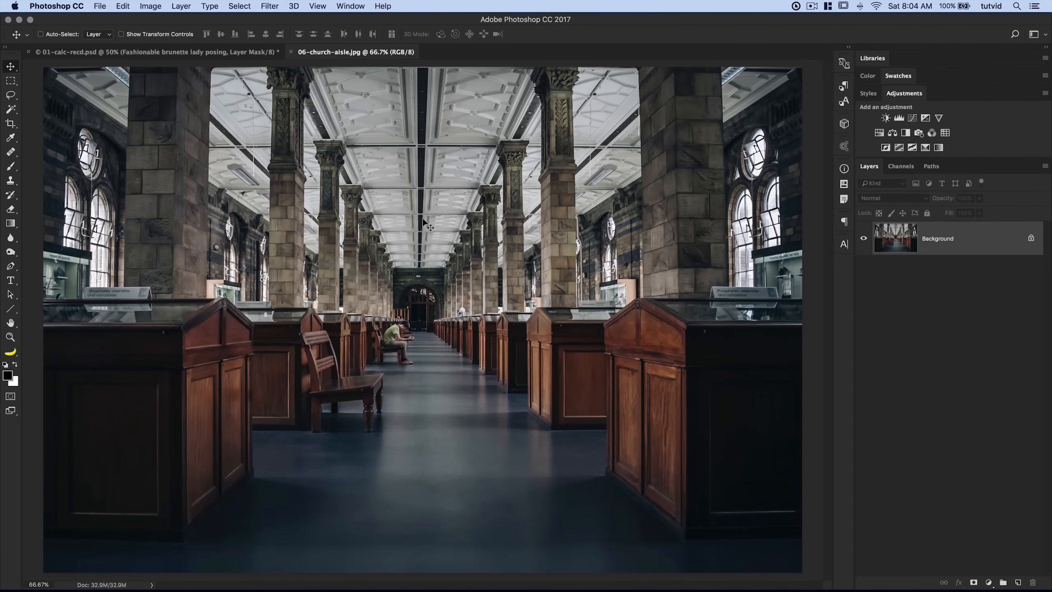
Step: Add a new empty layer above the background of 06-church-aisle.jpg and name it Grids
left_click(1019, 582)
double_click(932, 239)
type("Grids")
key("Return")
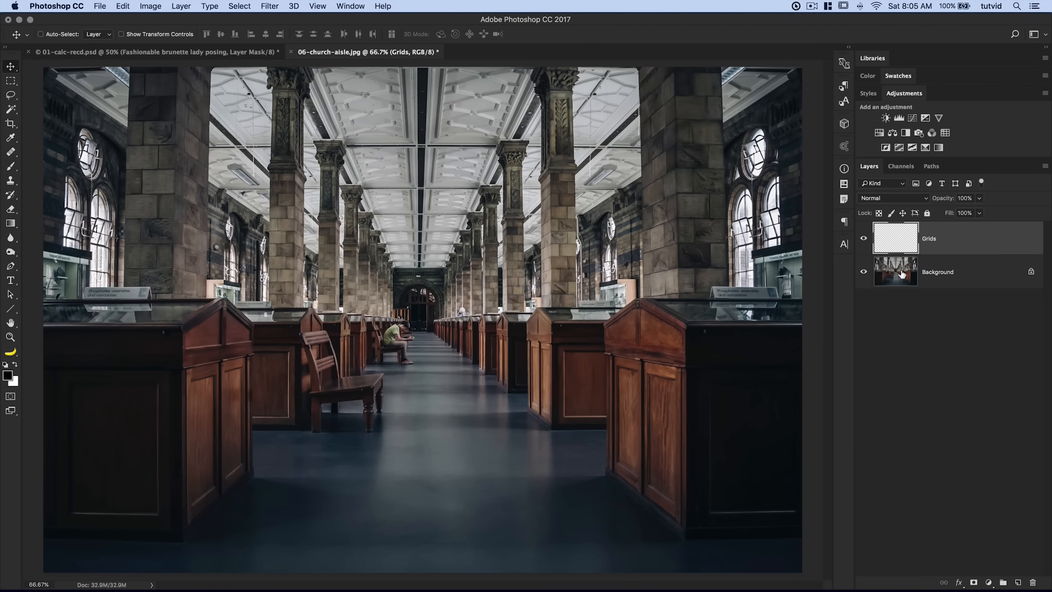
Step: Open the Vanishing Point filter and define a four-corner perspective plane along the aisle floor, fine-tuning its corners
left_click(277, 7)
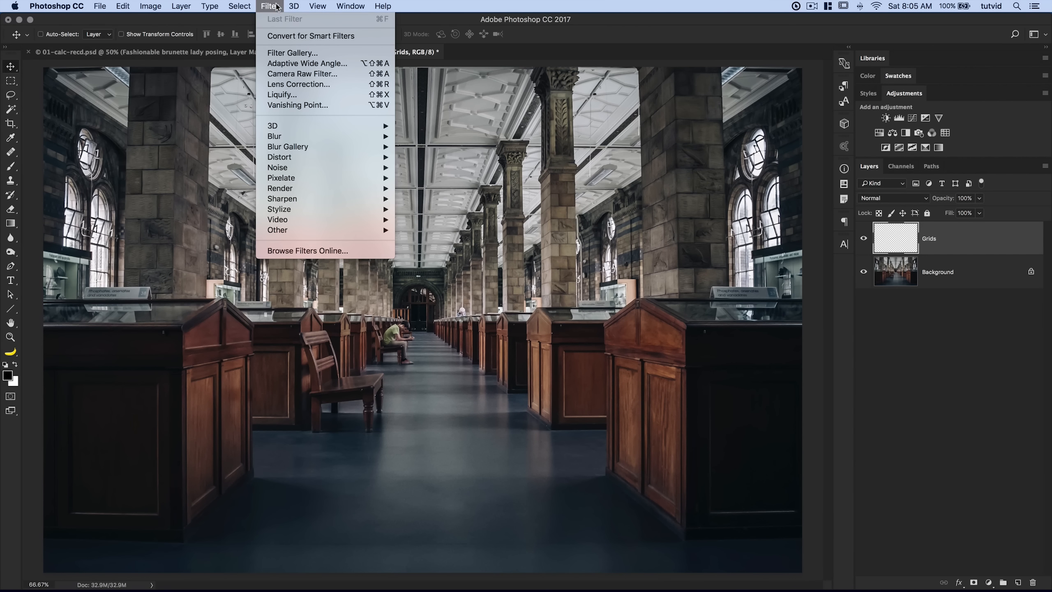
left_click(331, 105)
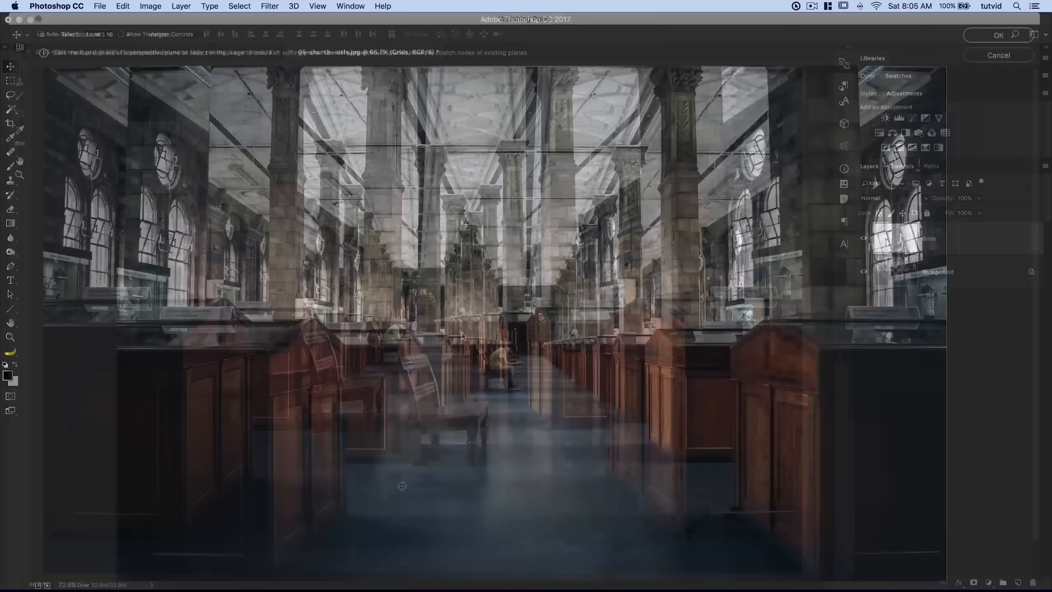
key("super+minus")
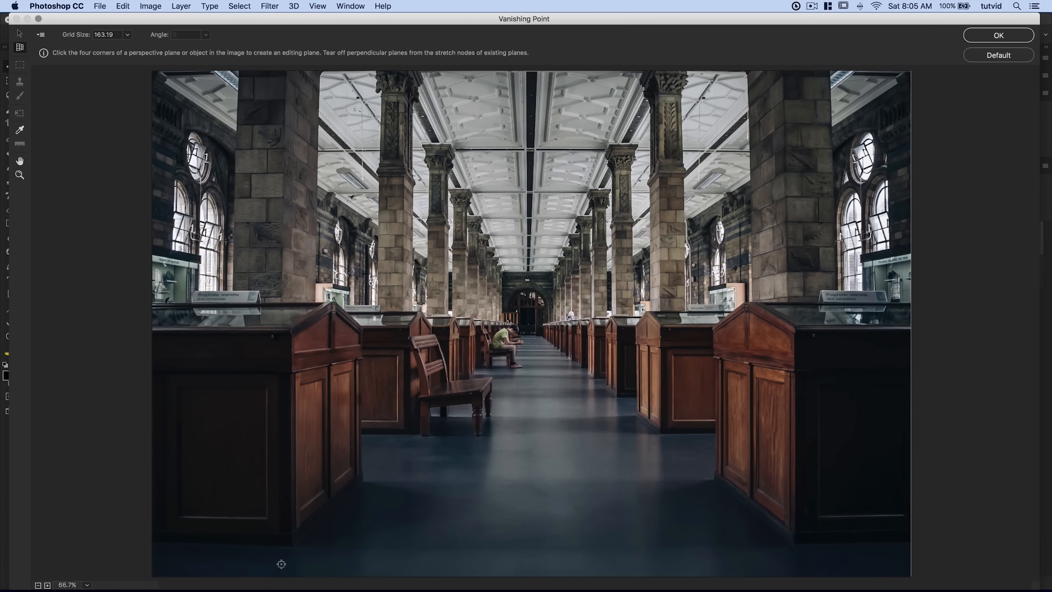
key("super+minus")
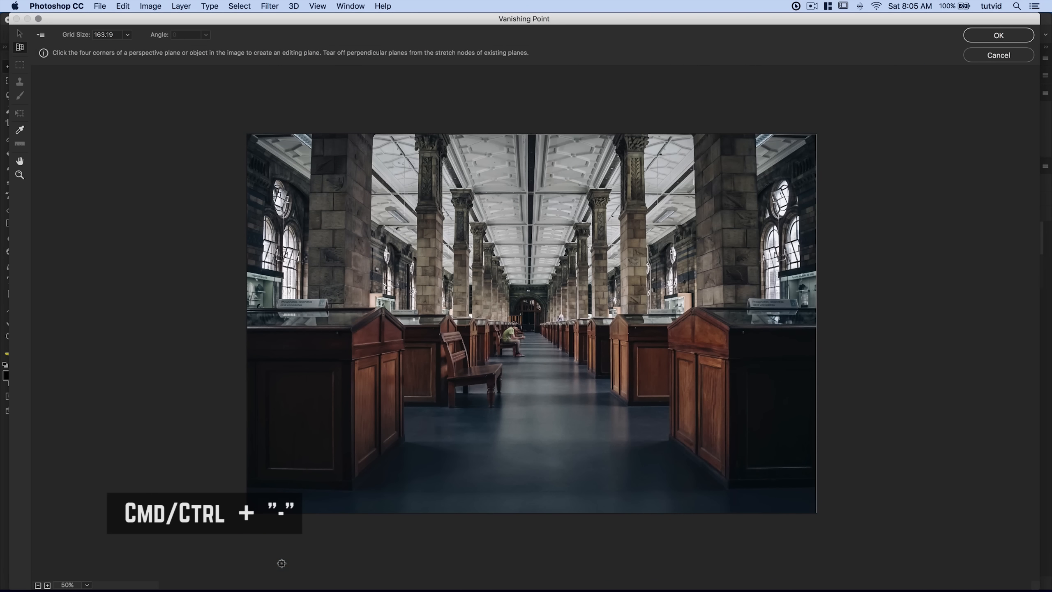
left_click(332, 514)
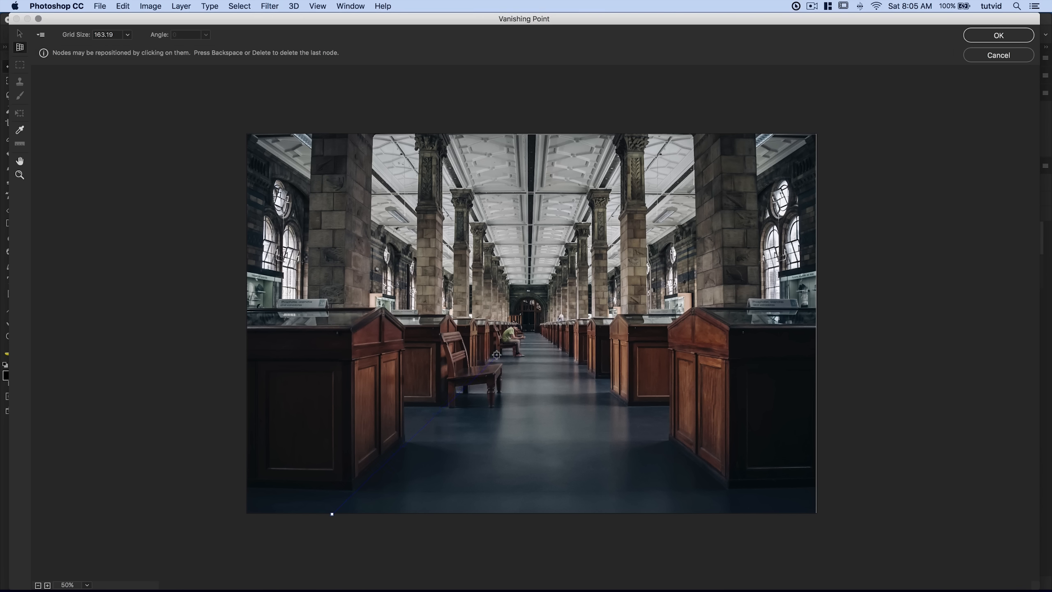
left_click(495, 356)
left_click(568, 356)
left_click(757, 515)
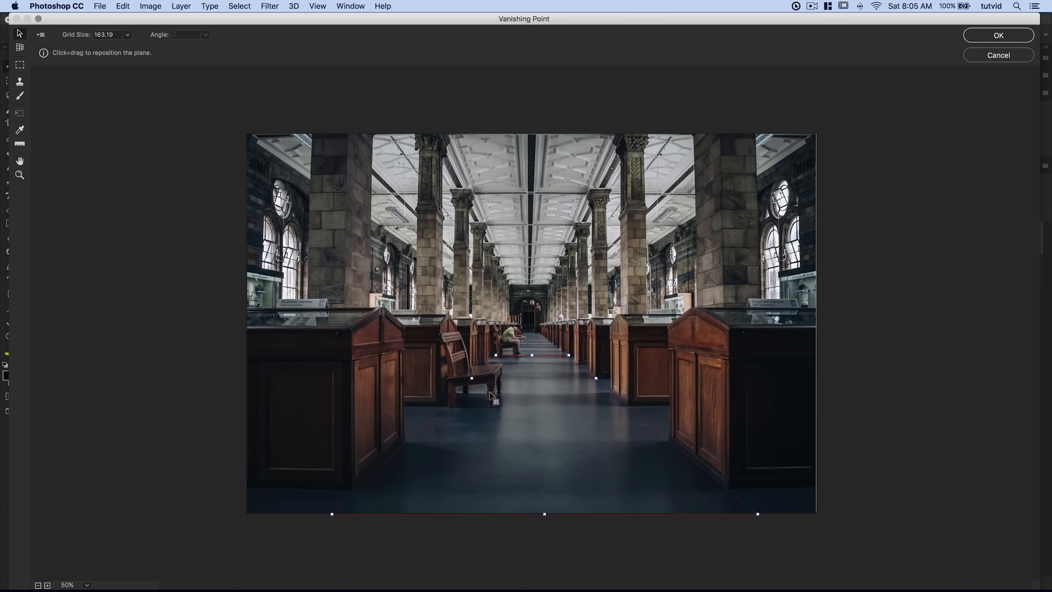
left_click_drag(333, 515, 330, 514)
left_click_drag(568, 357, 570, 356)
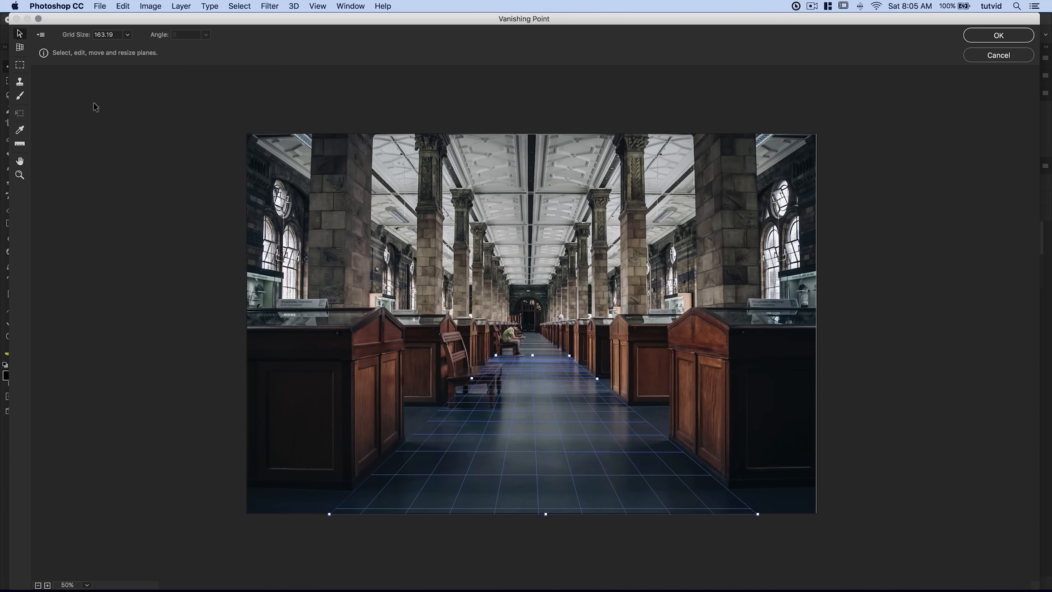
Step: Apply the floor plane, reopen the Vanishing Point filter, and check its grid rendering and export options
left_click(41, 37)
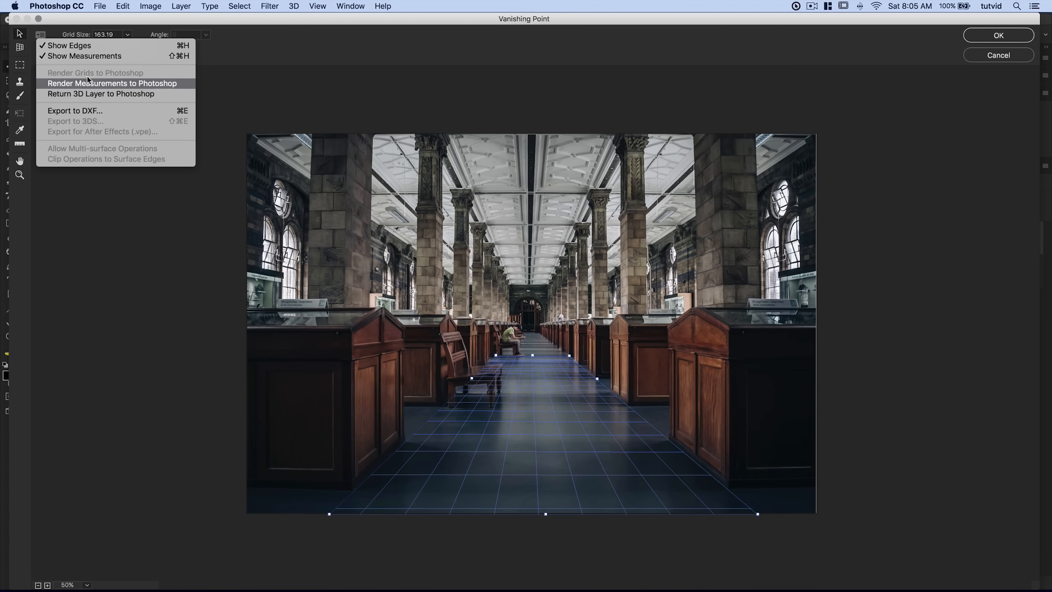
left_click(179, 272)
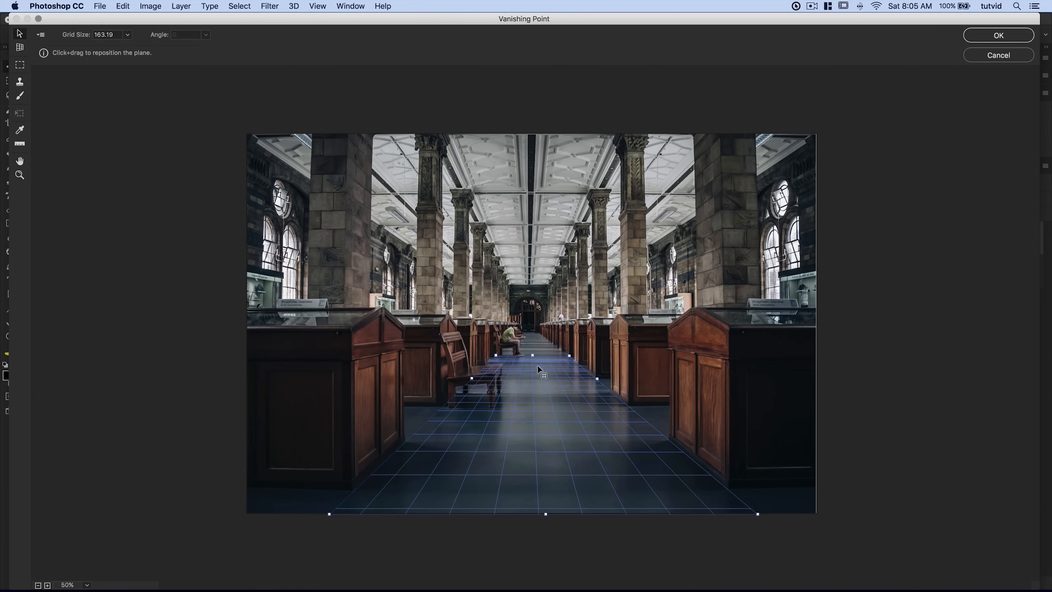
left_click(1011, 40)
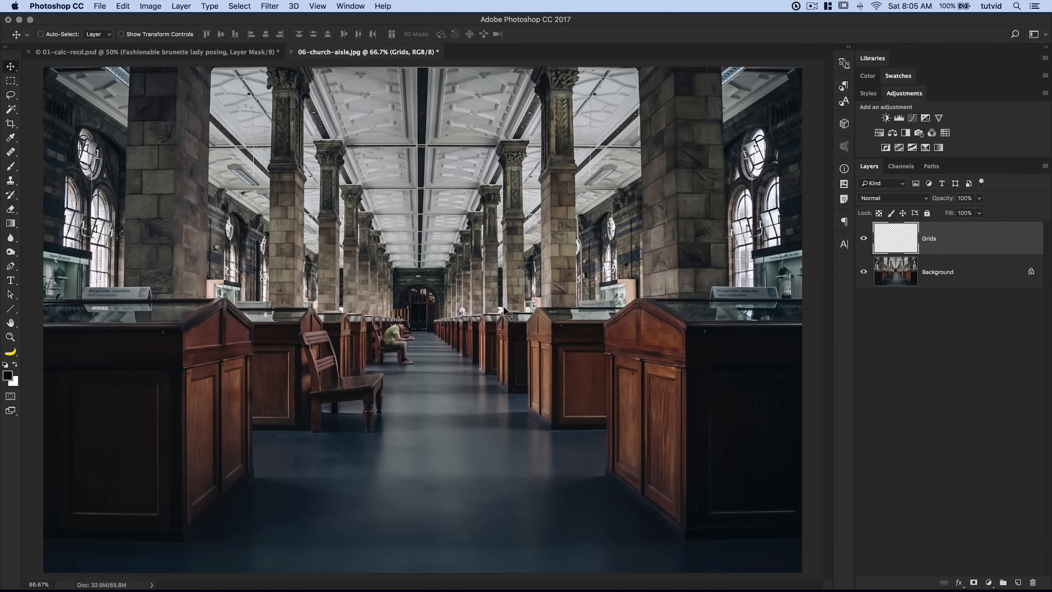
left_click(270, 6)
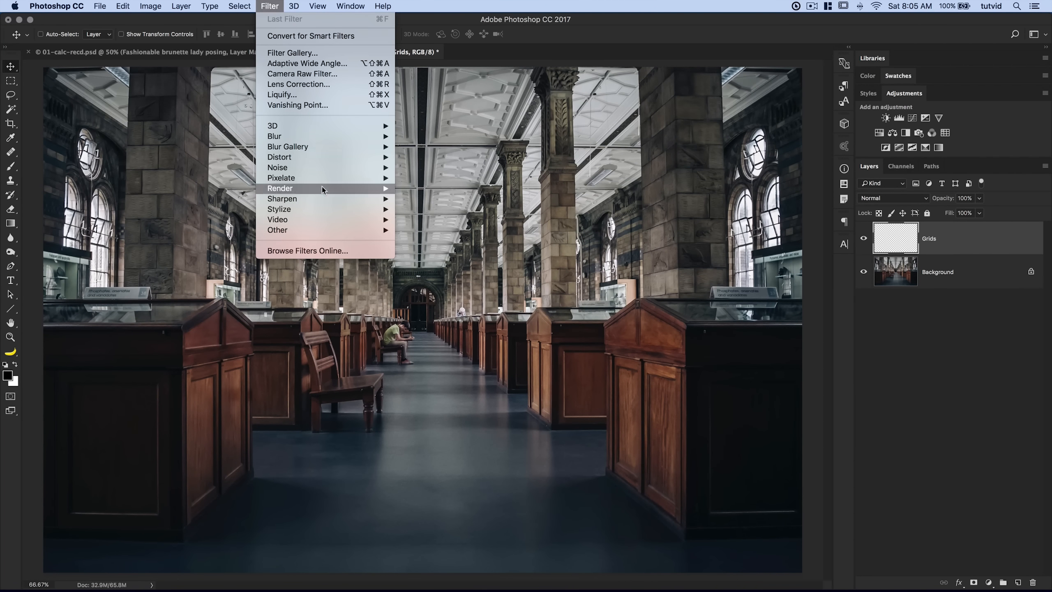
left_click(299, 106)
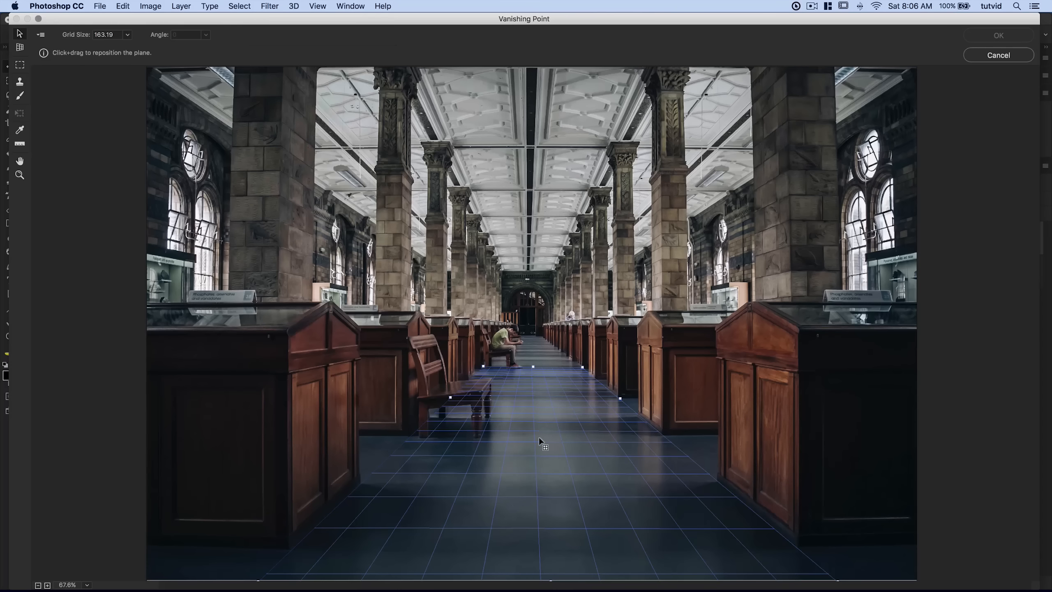
left_click(41, 35)
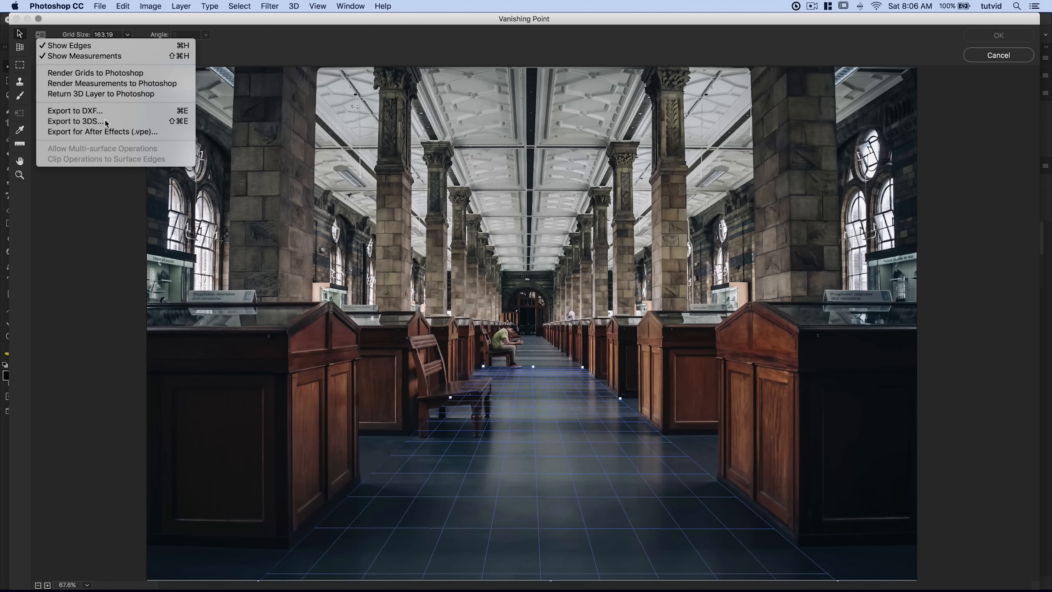
left_click(95, 250)
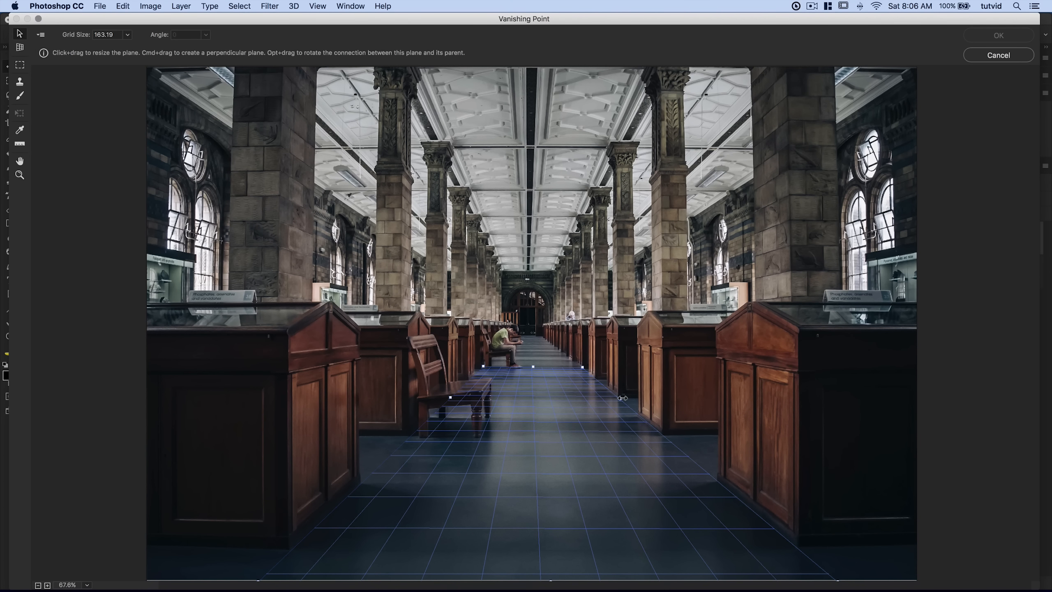
Step: Tear off perpendicular planes from both sides of the floor plane, running up along the two rows of wooden cabinets
left_click_drag(622, 397, 802, 314)
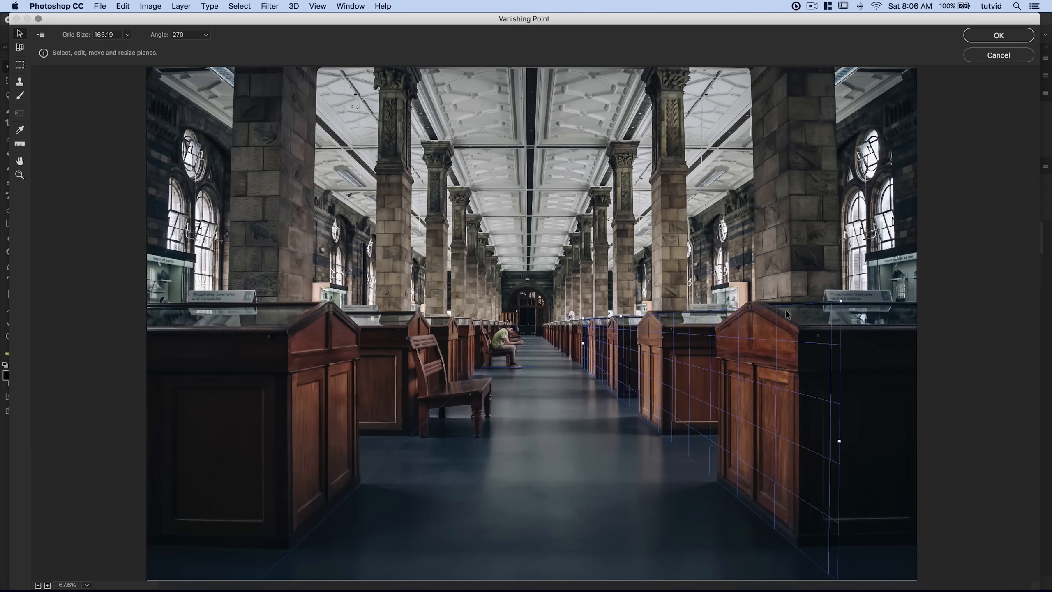
left_click(590, 482)
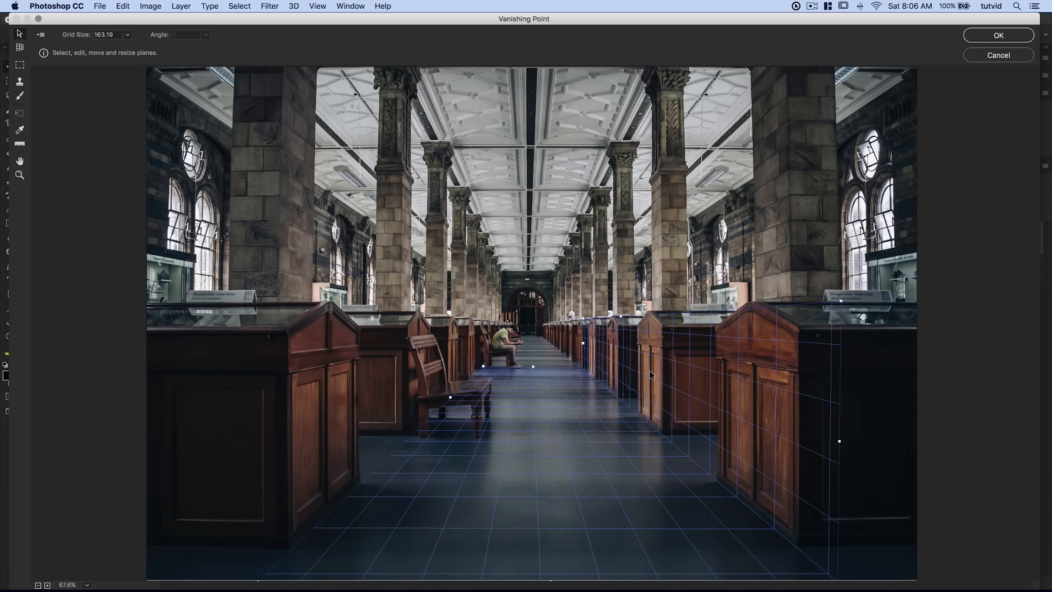
left_click_drag(446, 360, 437, 317)
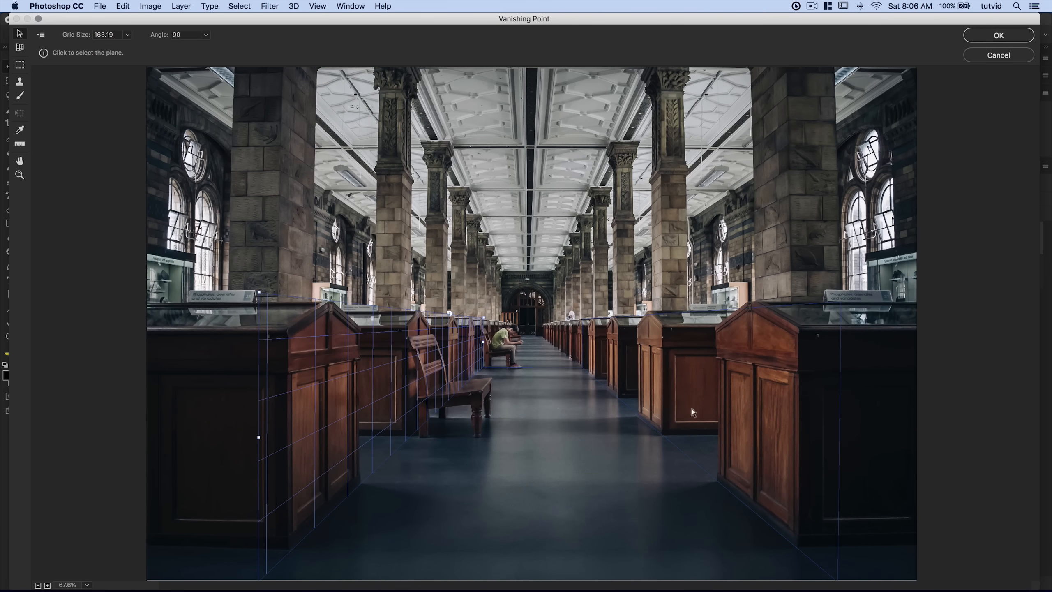
Step: Select the floor and both side planes, enable Render Grids to Photoshop, and apply the Vanishing Point filter
left_click(528, 430)
left_click(678, 378, "shift")
left_click(384, 390, "shift")
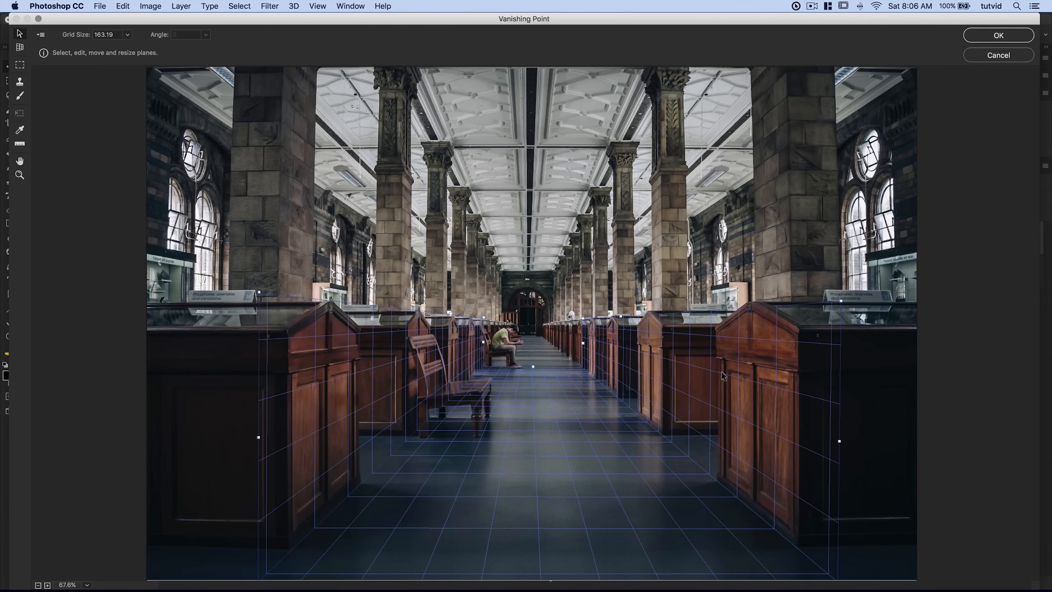
left_click(43, 40)
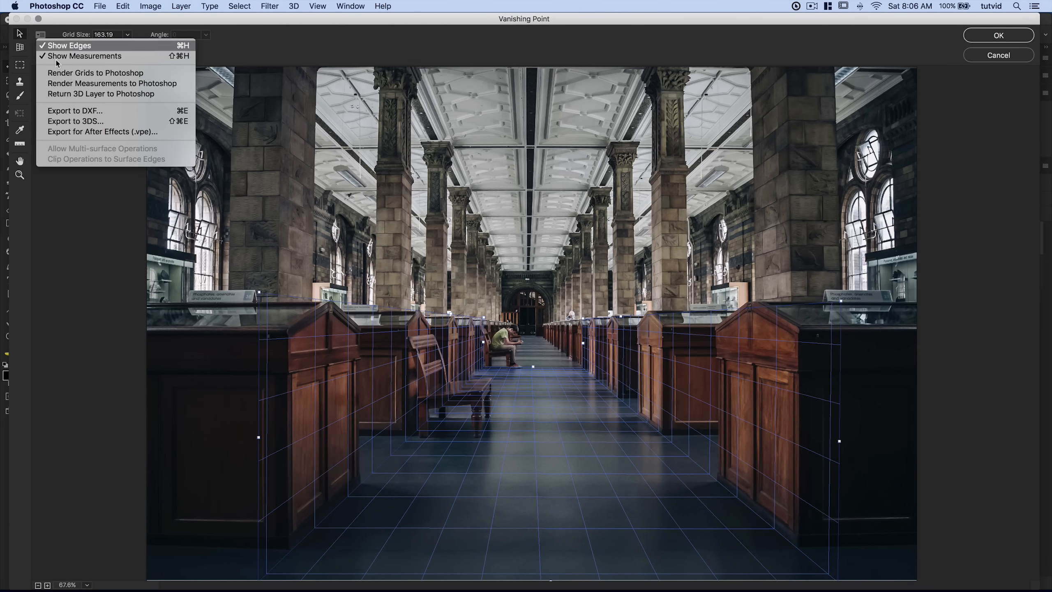
left_click(76, 71)
left_click(40, 38)
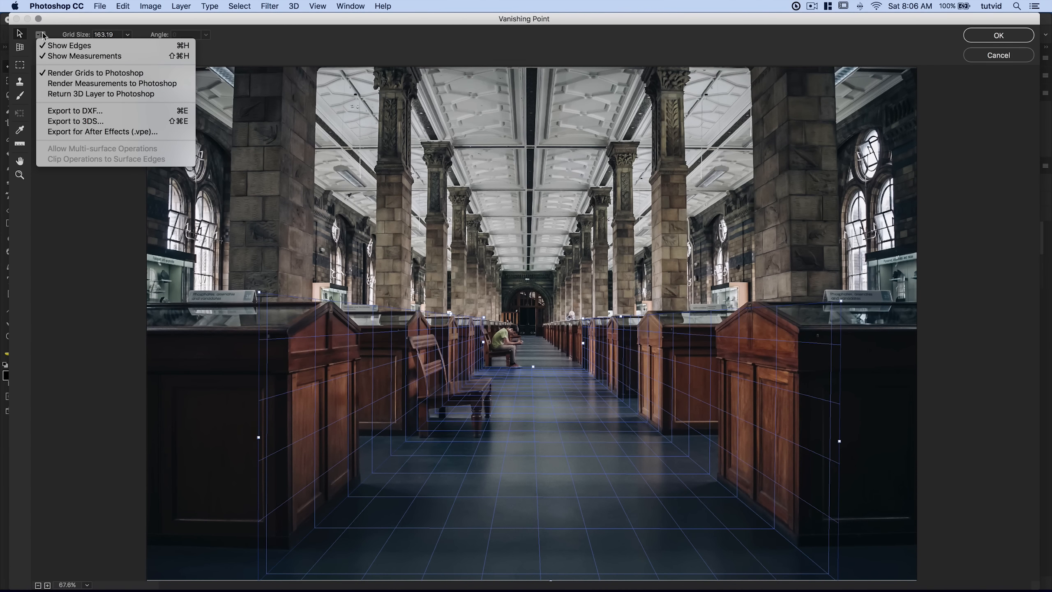
left_click(42, 37)
left_click(1016, 35)
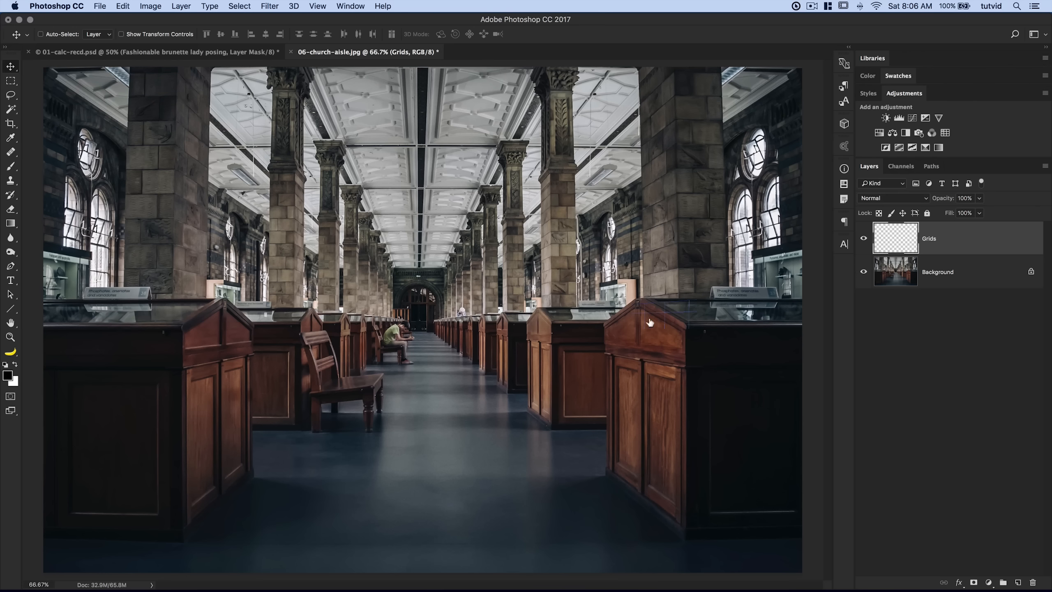
Step: Compare the aisle with and without the Grids layer and examine the rendered grid lines up close on the cabinets
left_click(864, 238)
left_click(864, 239)
left_click(864, 238)
left_click(863, 239)
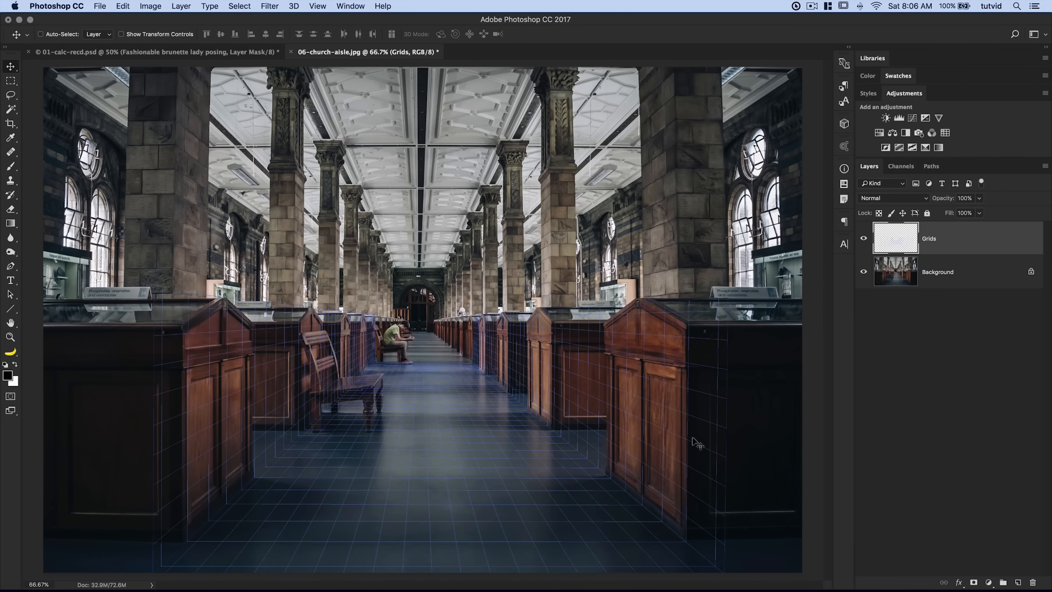
key("z")
left_click(705, 442)
left_click(602, 363)
left_click_drag(629, 376, 593, 329)
left_click(644, 371)
key("super+minus")
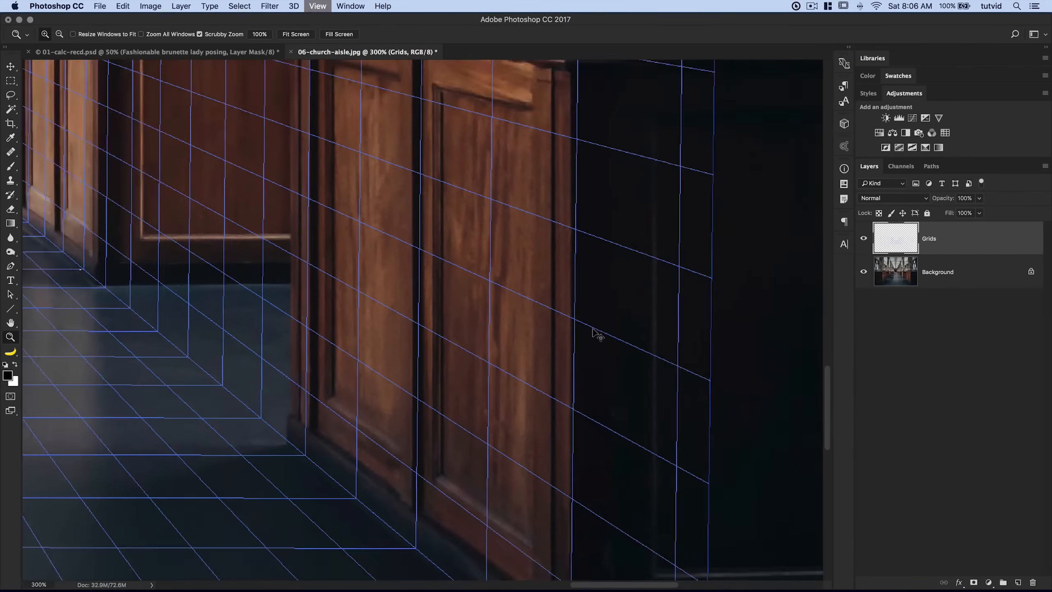
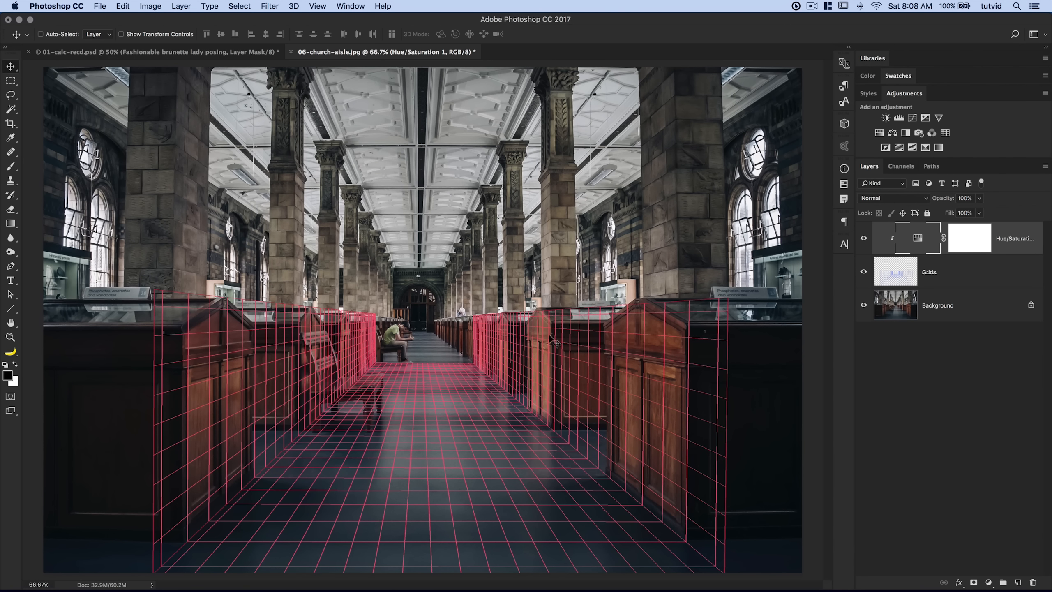
Step: Add a new layer and resize the soft brush interactively over the portrait to about 1015 px
left_click(1018, 583)
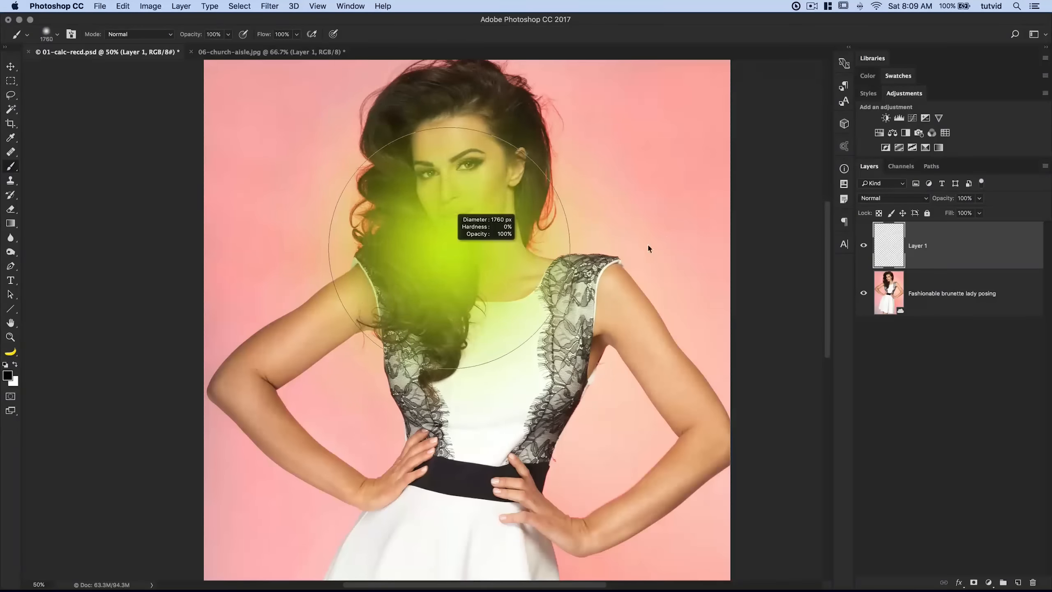
mouse_move(649, 247)
left_mouse_down()
mouse_move(510, 257)
mouse_move(626, 247)
mouse_move(548, 244)
mouse_move(498, 227)
mouse_move(506, 232)
left_mouse_up()
mouse_move(506, 167)
left_mouse_down()
mouse_move(508, 309)
mouse_move(518, 265)
mouse_move(509, 266)
mouse_move(551, 186)
left_mouse_up()
mouse_move(502, 113)
left_mouse_down()
mouse_move(499, 42)
mouse_move(526, 80)
mouse_move(606, 94)
mouse_move(590, 101)
mouse_move(618, 109)
left_mouse_up()
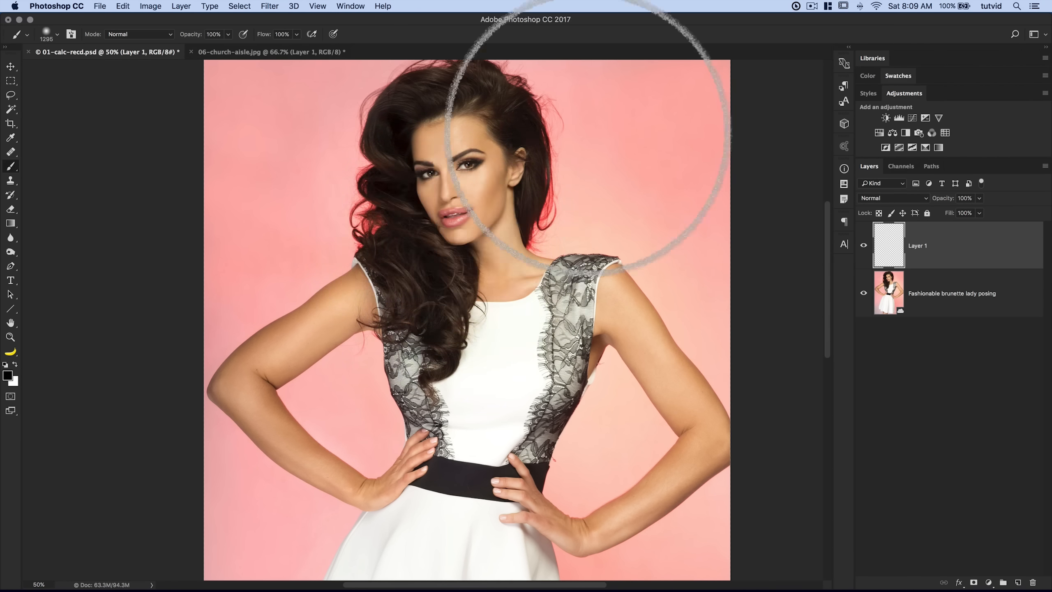
mouse_move(451, 292)
left_mouse_down()
mouse_move(511, 311)
mouse_move(531, 292)
left_mouse_up()
key("super+z")
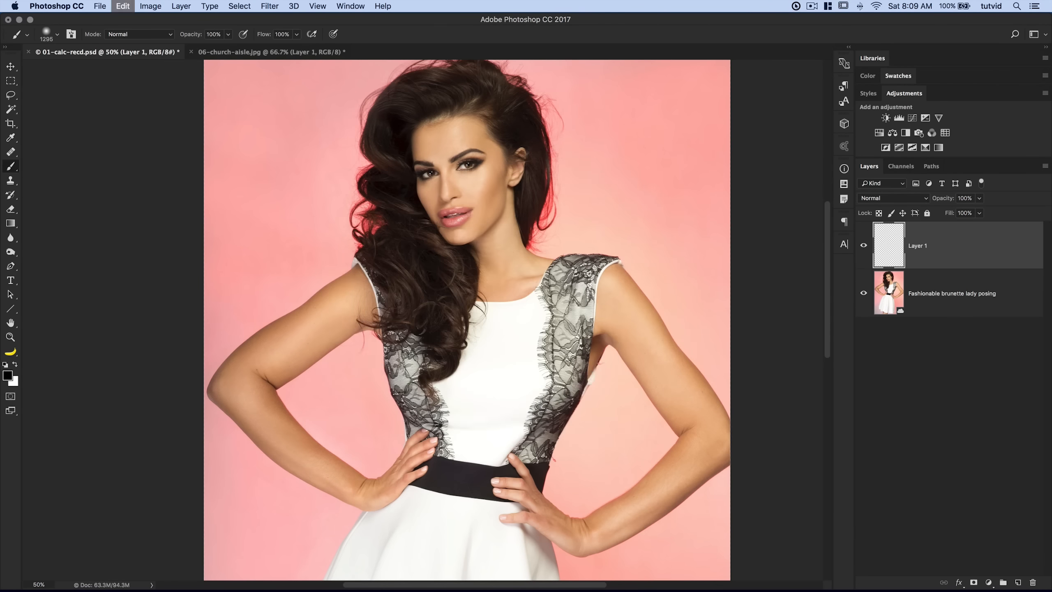
mouse_move(448, 271)
left_mouse_down()
mouse_move(497, 268)
mouse_move(410, 272)
left_mouse_up()
Step: Check the Brush Preview color in the Cursors preferences, close them with the brush active, and preview the brush tip over the portrait
left_click(54, 5)
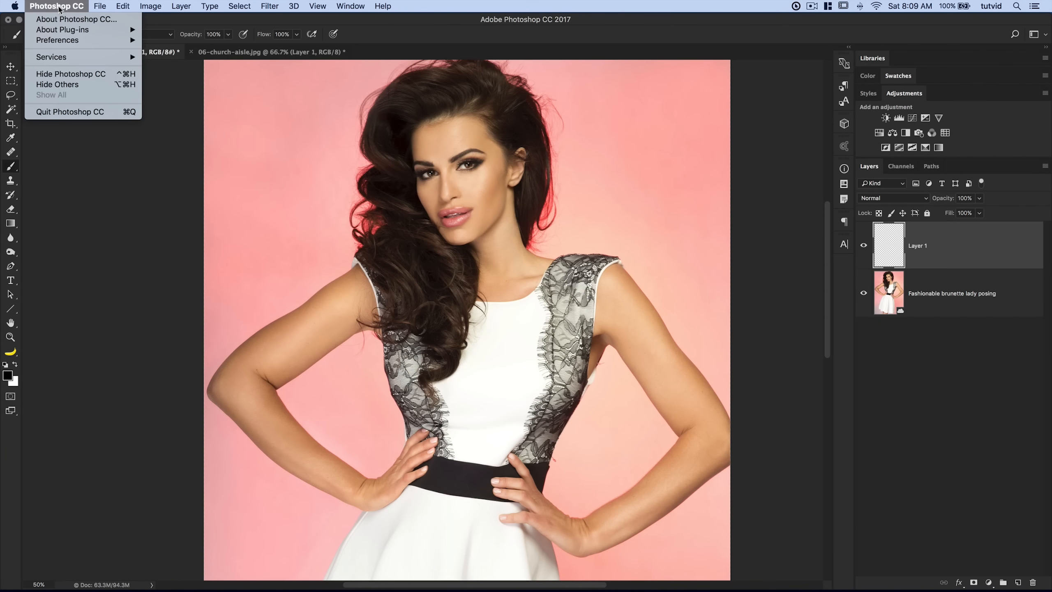
mouse_move(76, 41)
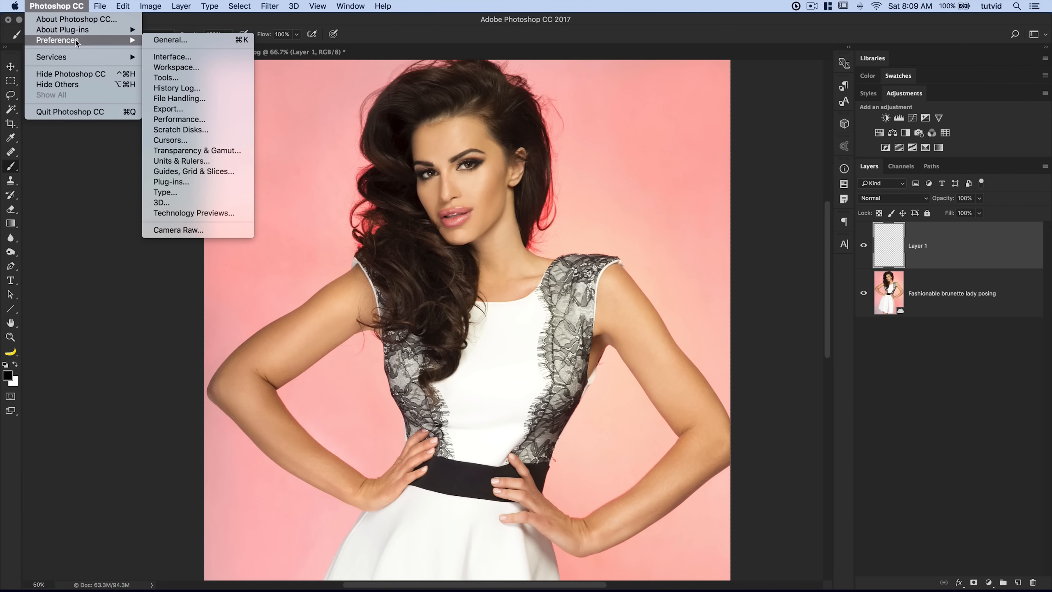
mouse_move(121, 8)
mouse_move(54, 6)
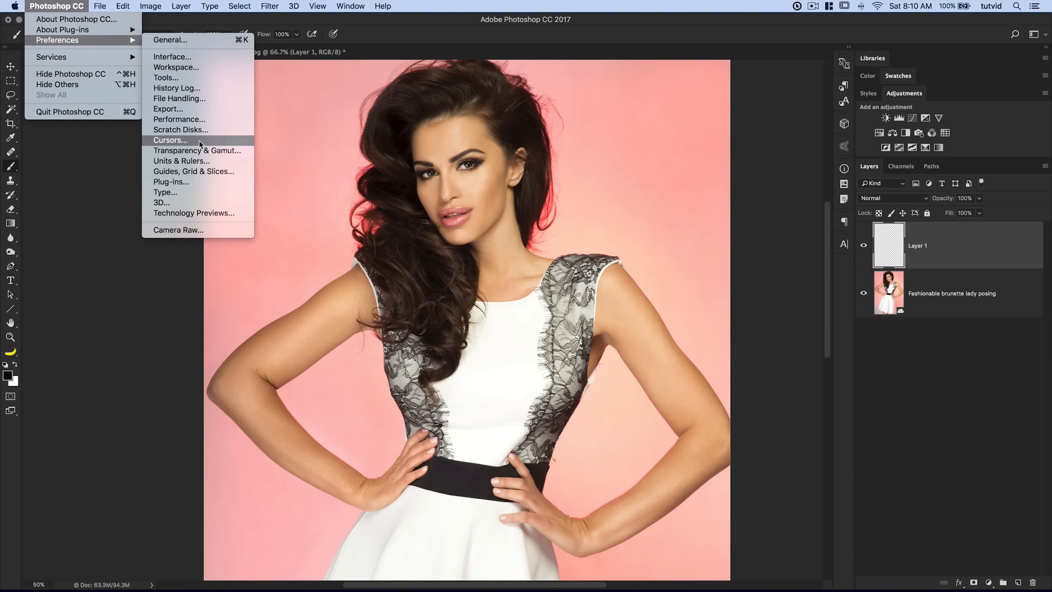
left_click(170, 139)
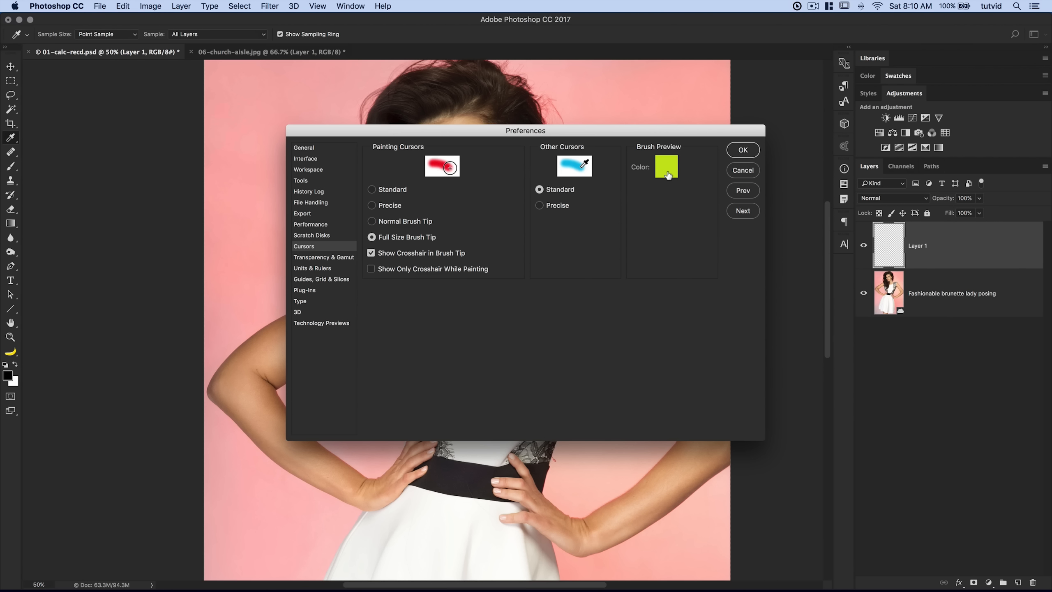
left_click(743, 150)
key("b")
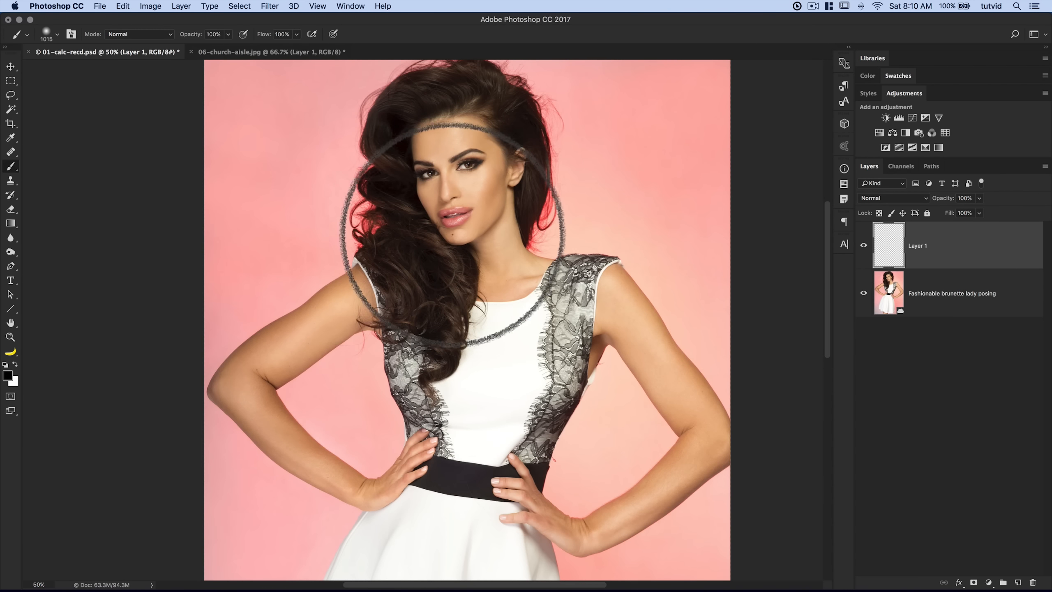
mouse_move(457, 242)
left_mouse_down()
mouse_move(449, 247)
mouse_move(446, 82)
mouse_move(497, 80)
mouse_move(402, 96)
left_mouse_up()
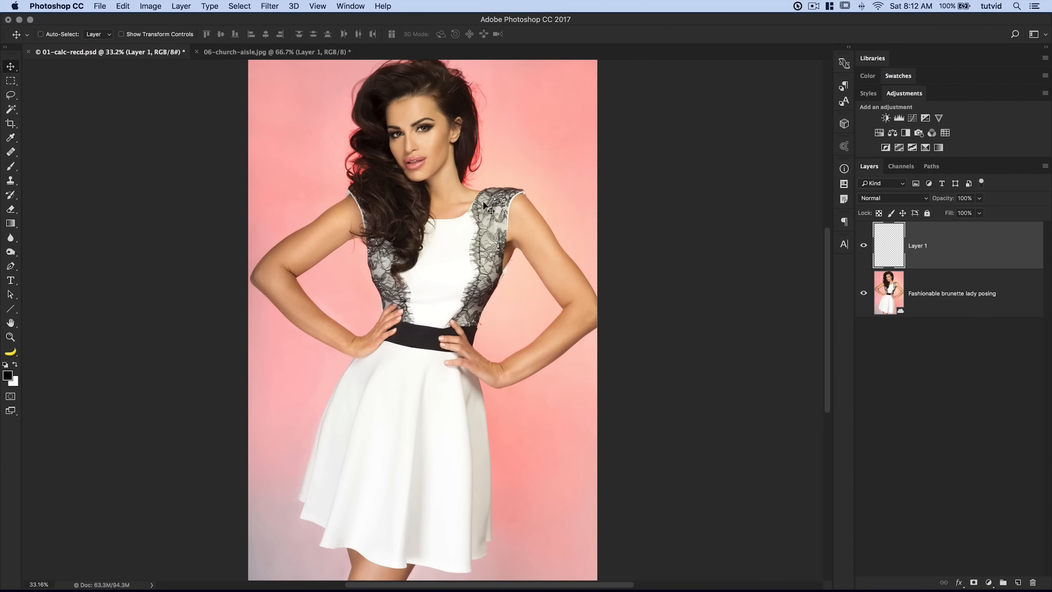
Step: Prepare the Clone Stamp with a brush of about 29 px for retouching the arched eyebrow close up
key("z")
left_click(414, 137)
left_click(414, 137)
left_click_drag(451, 144, 450, 331)
left_click(426, 199)
left_click(426, 199)
left_click(427, 196)
left_click(446, 235)
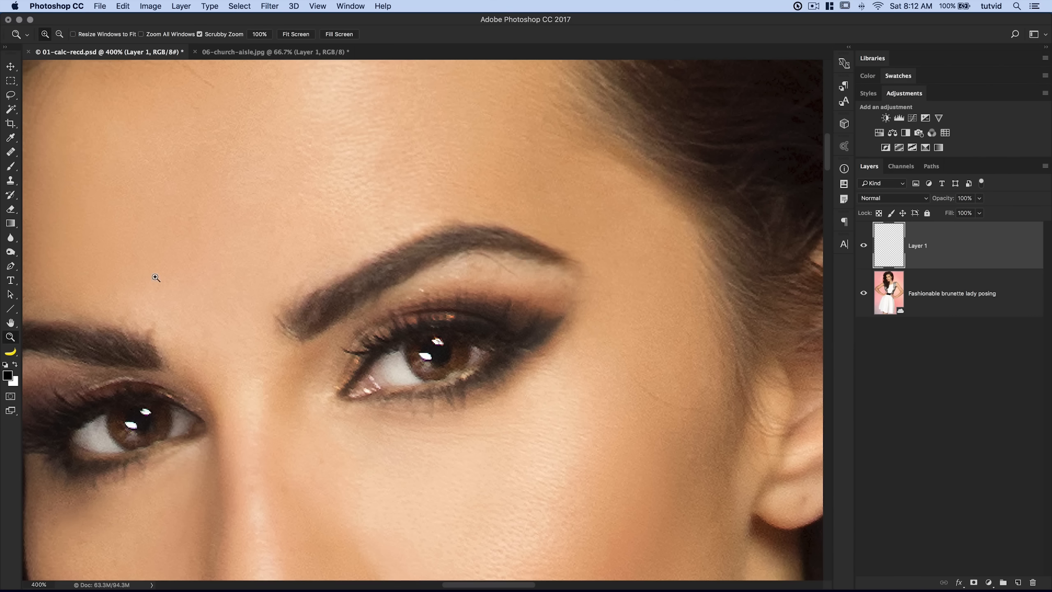
left_click(10, 180)
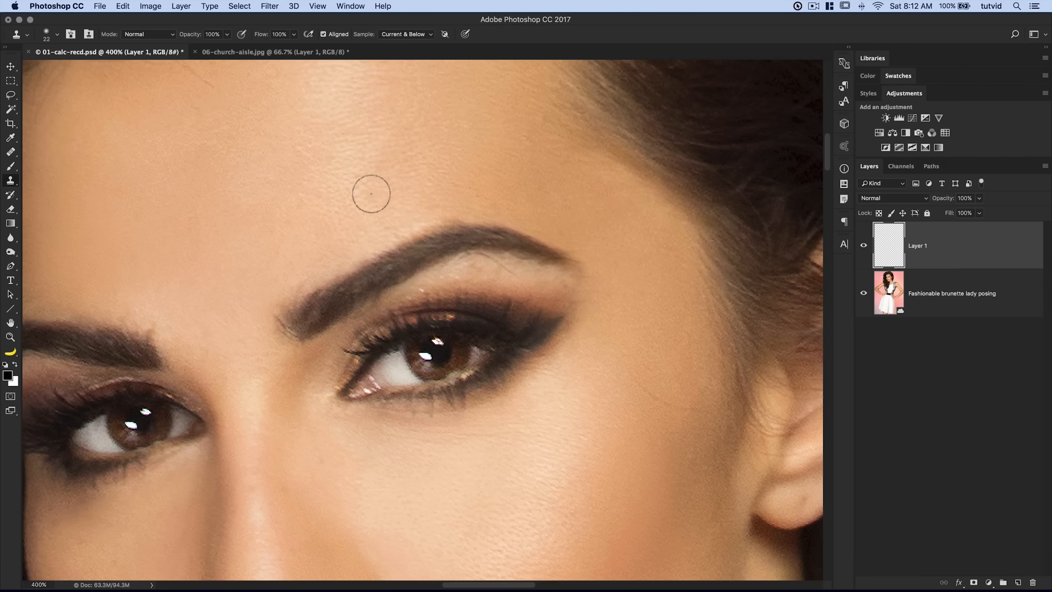
mouse_move(373, 196)
left_mouse_down()
mouse_move(402, 202)
mouse_move(364, 199)
left_mouse_up()
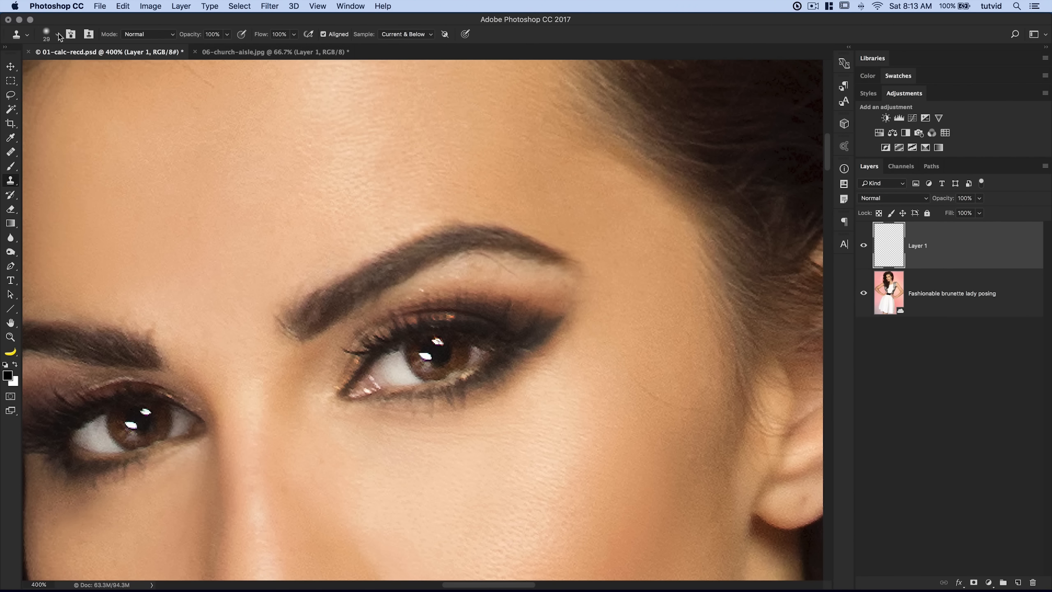
Step: Try to clone the eyebrow over its arch with an unrotated source, and undo the stroke
mouse_move(473, 218)
left_mouse_down()
mouse_move(544, 177)
mouse_move(481, 206)
left_mouse_up()
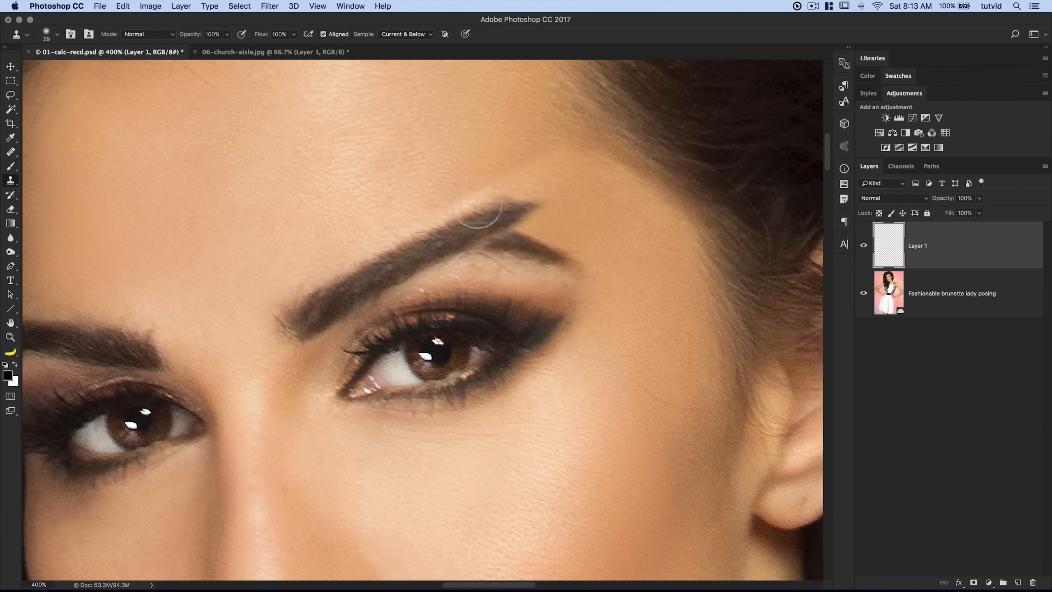
key("super+z")
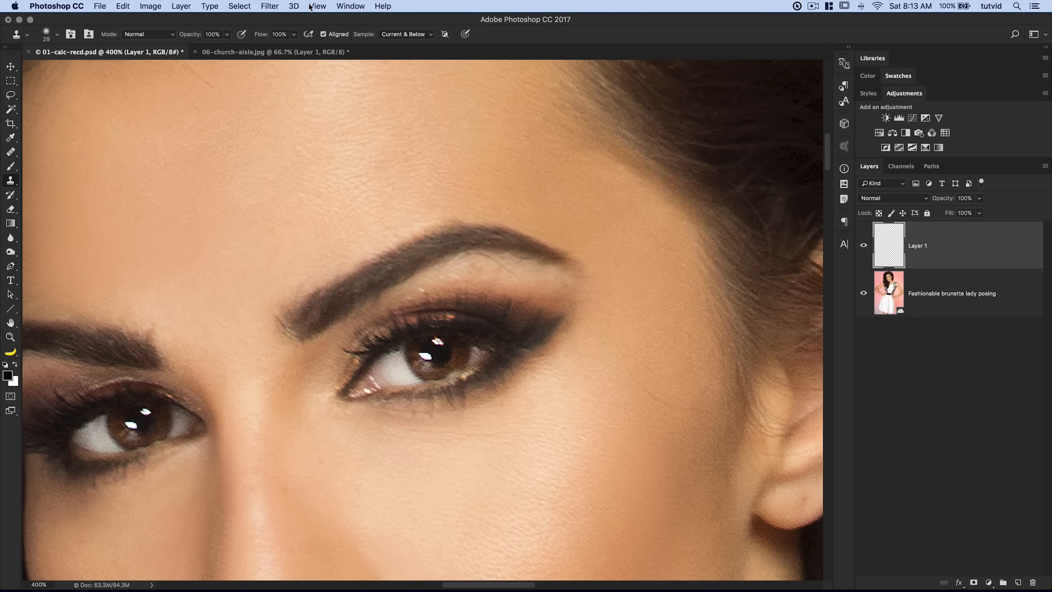
Step: Open the Clone Source controls clear of the eyebrow and rotate the clone source to 17.5°
left_click(360, 10)
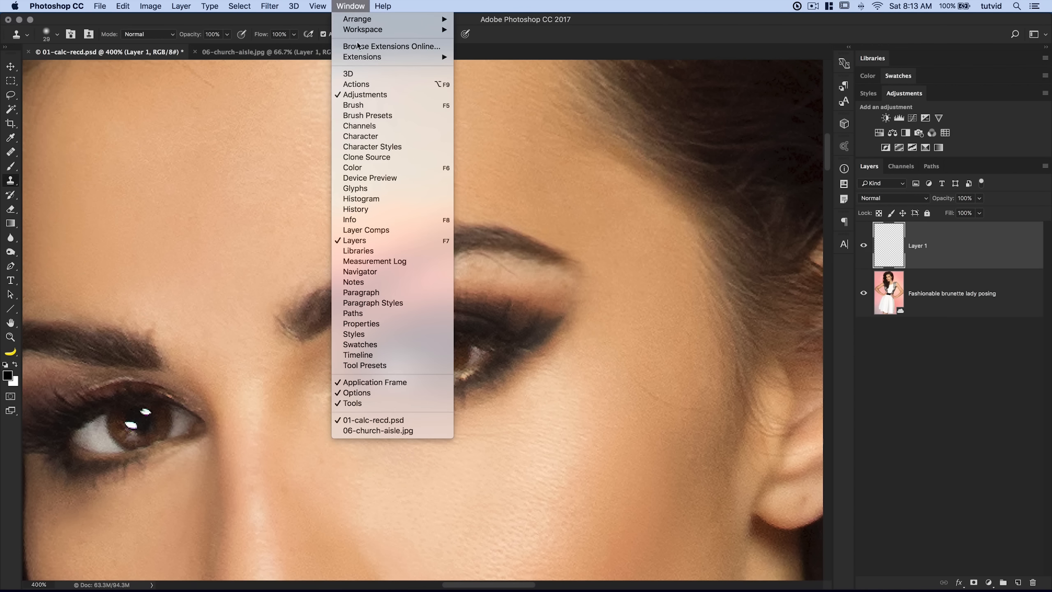
left_click(371, 158)
left_click_drag(176, 138, 162, 90)
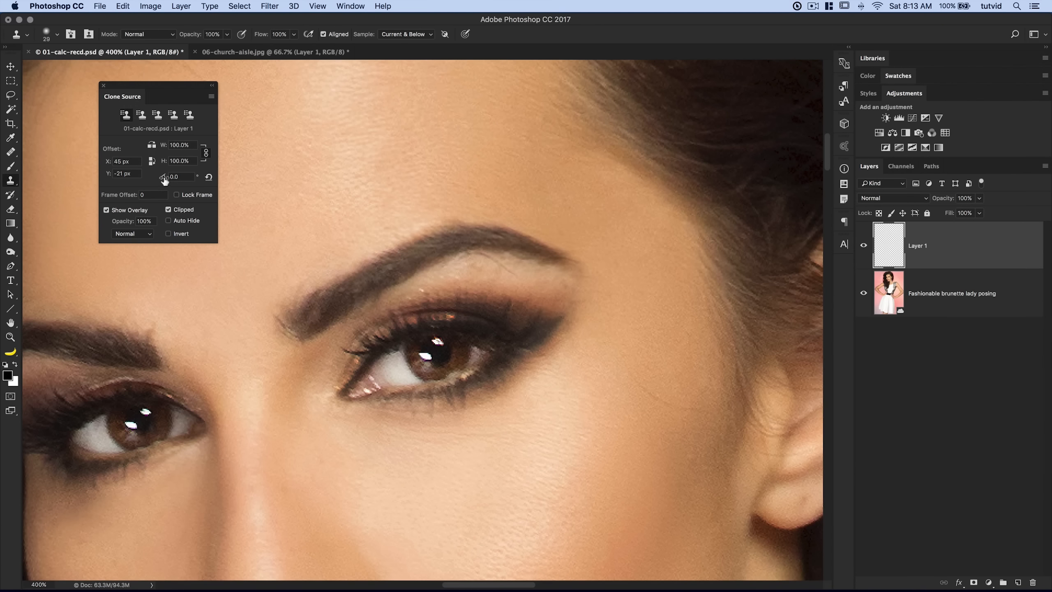
left_click_drag(164, 179, 258, 176)
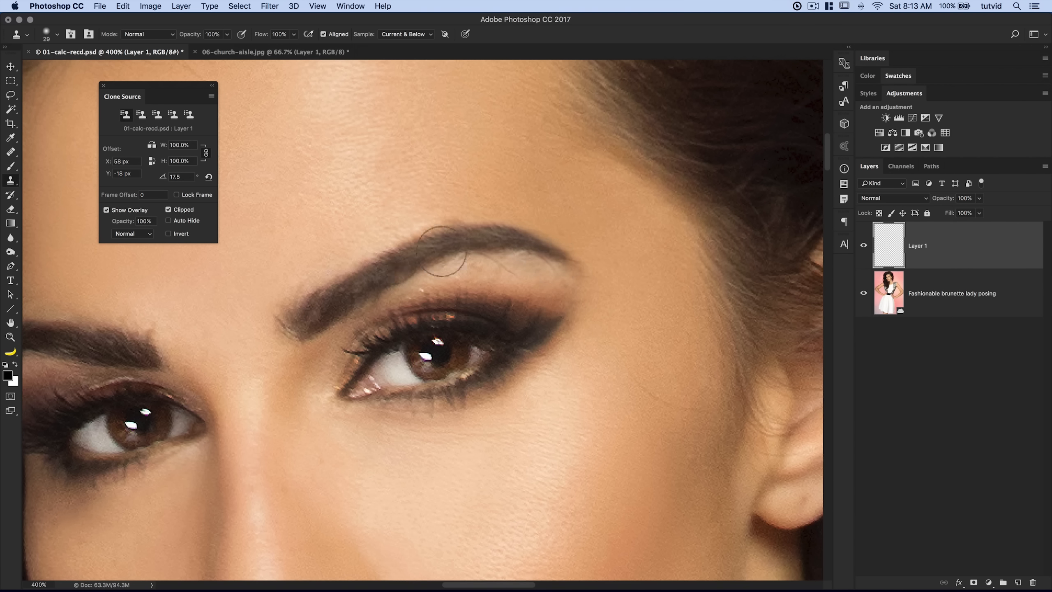
Step: Compare the eyebrow close up with and without the cloned pixels on Layer 1
left_click(863, 245)
left_click(863, 246)
left_click(864, 246)
left_click(863, 246)
left_click(864, 246)
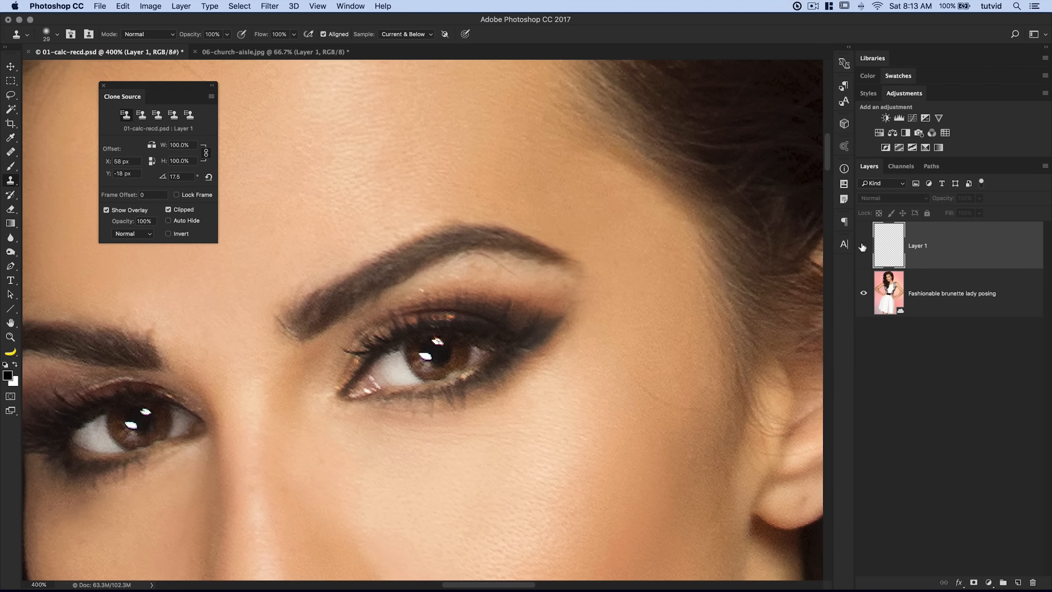
left_click(864, 247)
Step: Set the clone source rotation to 22.7° and clone along the eyebrow's outer end down to its tip
double_click(179, 177)
type("20")
key("Return")
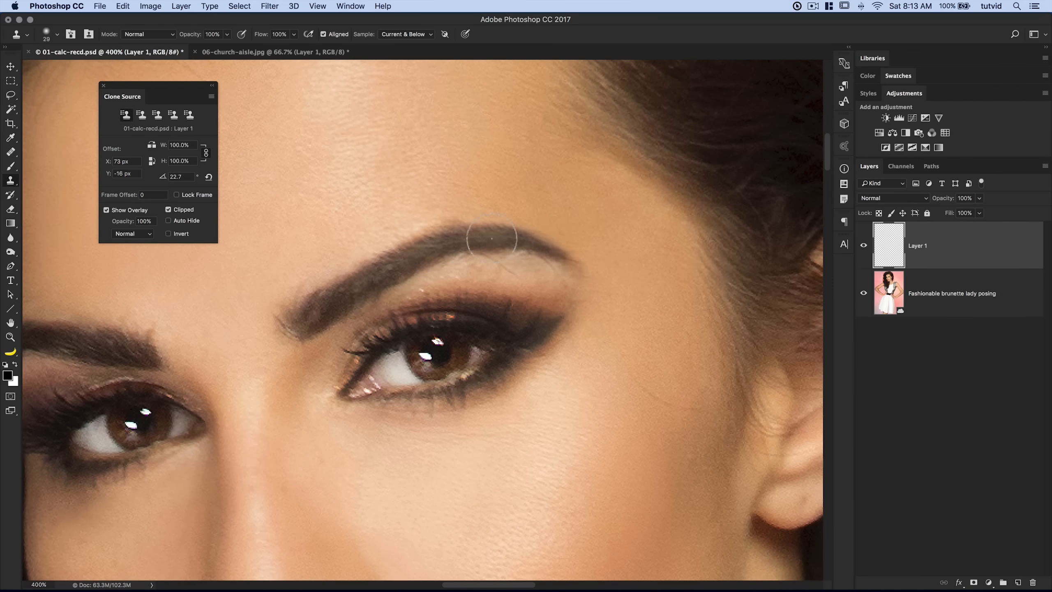
mouse_move(492, 239)
left_mouse_down()
mouse_move(547, 244)
mouse_move(579, 260)
left_mouse_up()
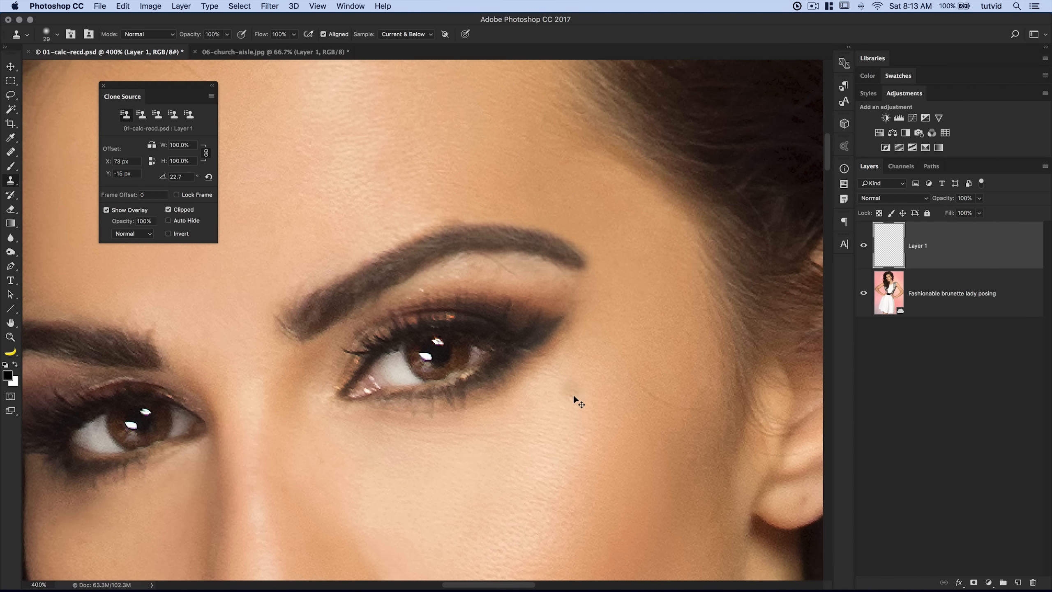
Step: Compare the woman's whole face with and without Layer 1 to judge the reshaped eyebrow
key("super+0")
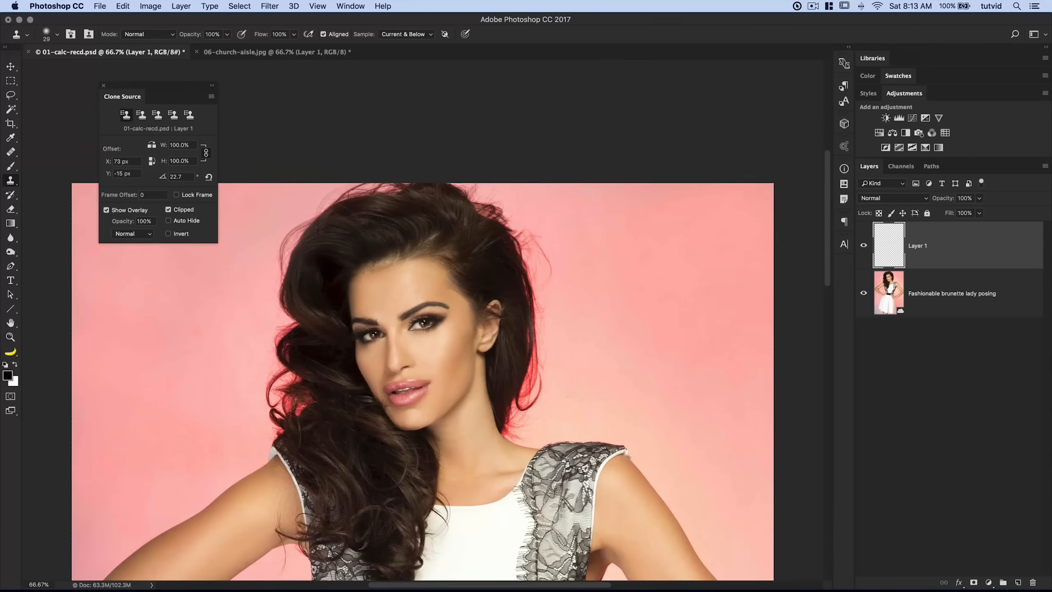
left_click(865, 246)
left_click(865, 246)
left_click(865, 246)
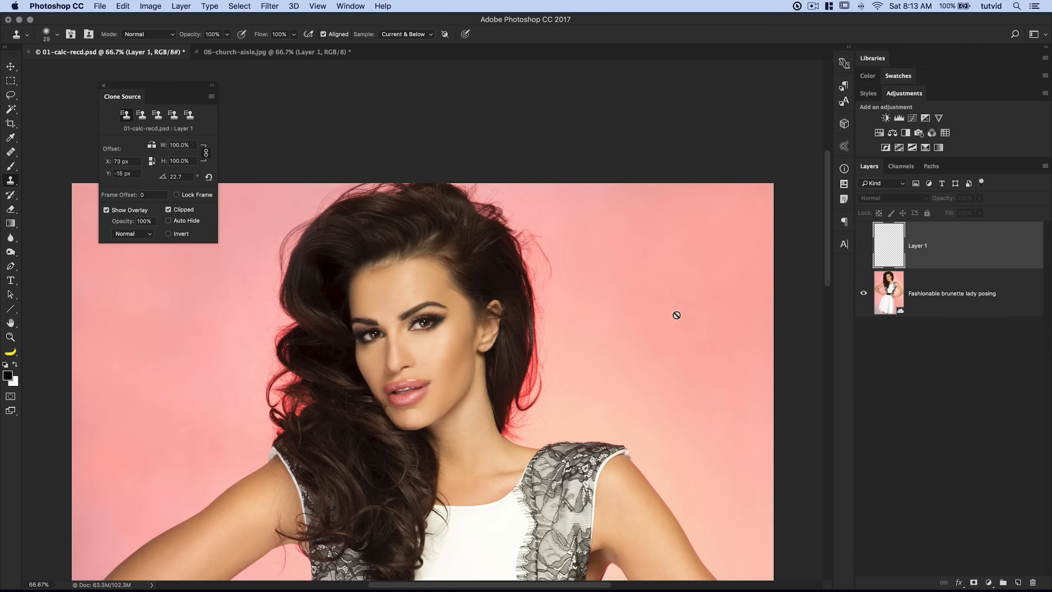
left_click(863, 246)
Step: Enlarge the Clone Stamp brush to 80 px for working along the forehead hairline
key("z")
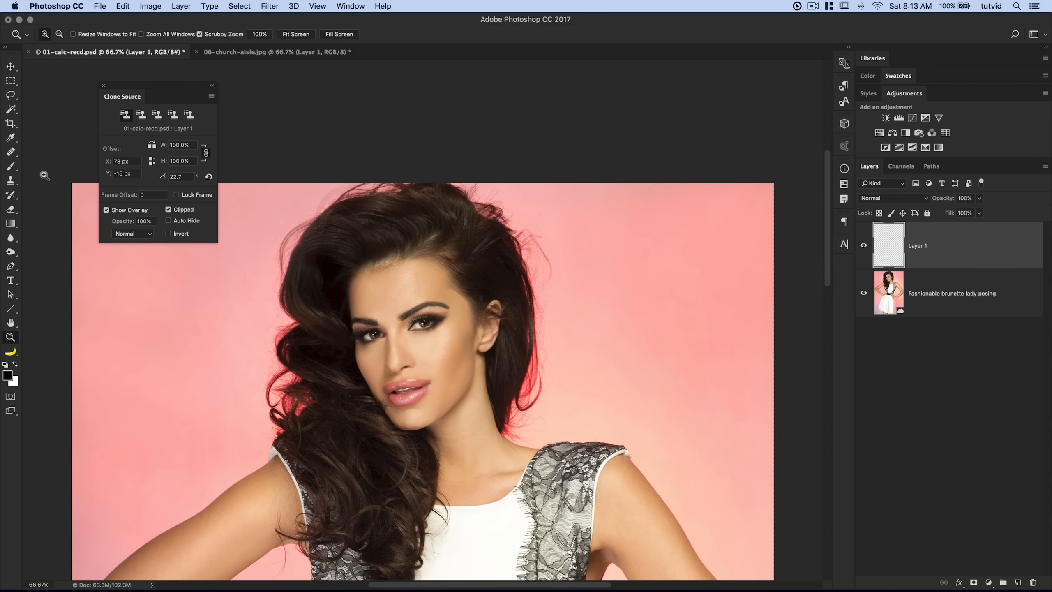
left_click(430, 322)
left_click(431, 322)
left_click(430, 322)
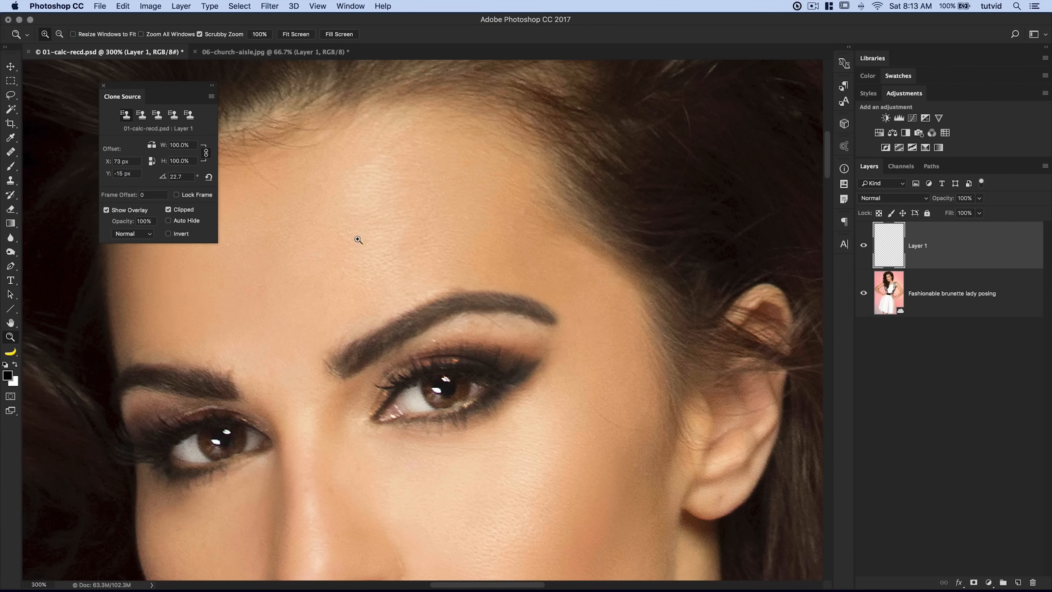
scroll(358, 240, "up", 5)
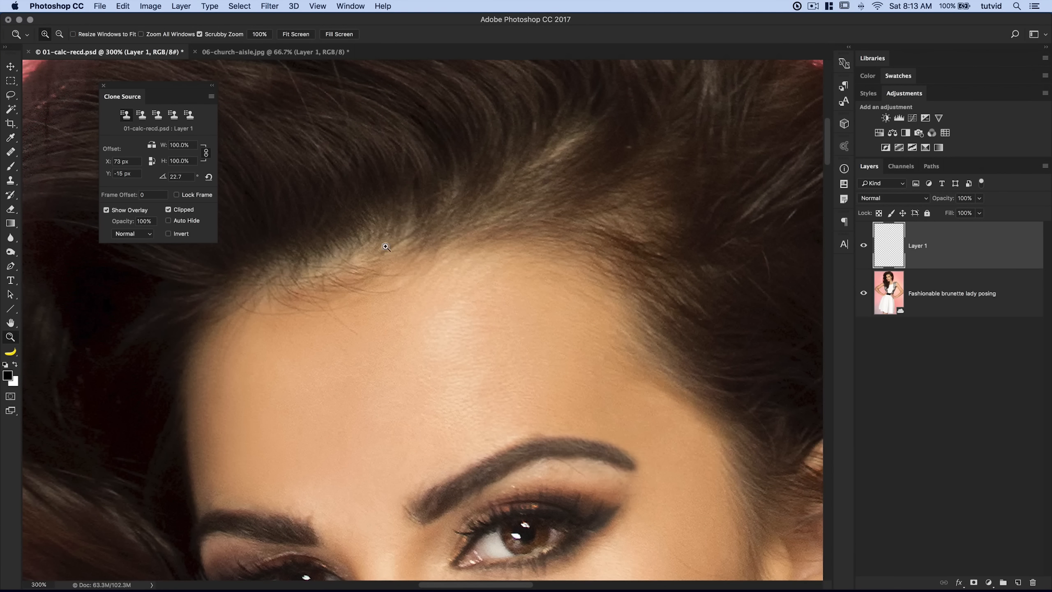
key("s")
key("bracketright")
key("bracketright")
key("bracketright")
key("bracketright")
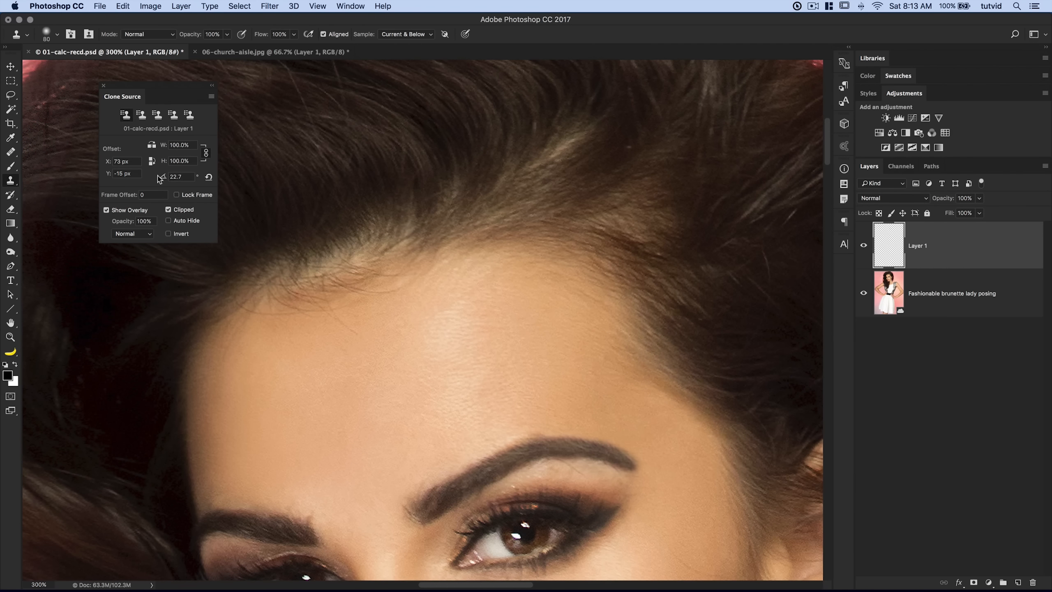
Step: Check the Healing Brush and its options, and return to the Clone Stamp
left_click_drag(10, 152, 54, 166)
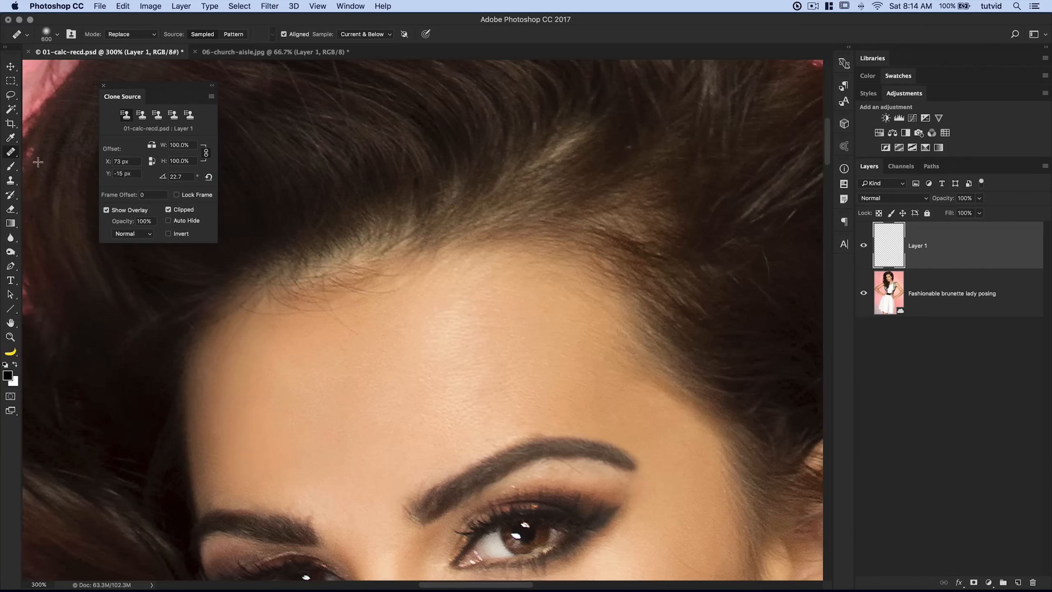
left_click_drag(11, 152, 29, 152)
left_click(9, 185)
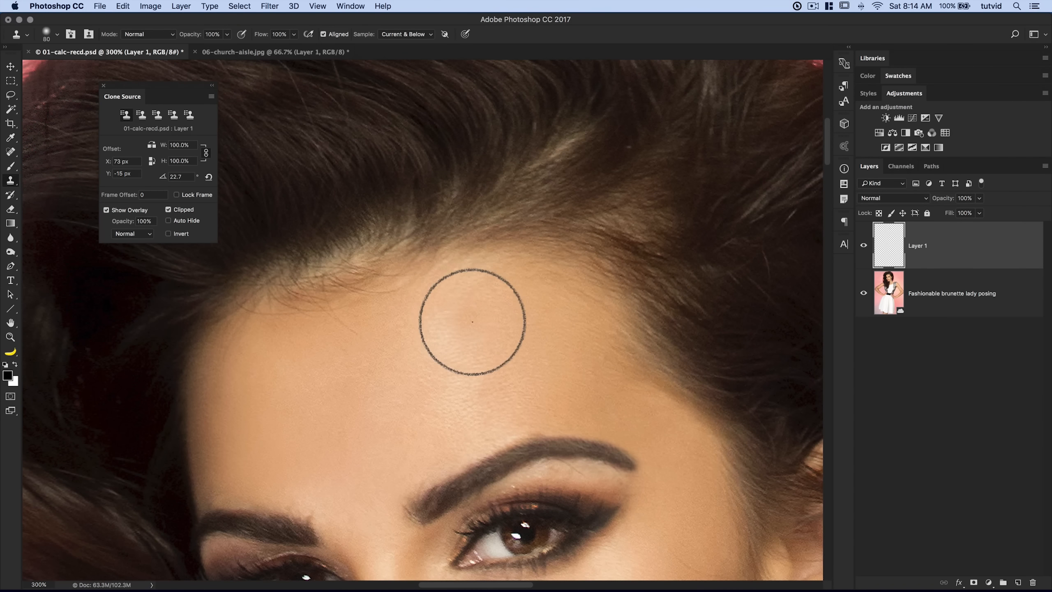
Step: Reset the clone source rotation to 0° and close the Clone Source controls
left_click_drag(489, 355, 463, 285)
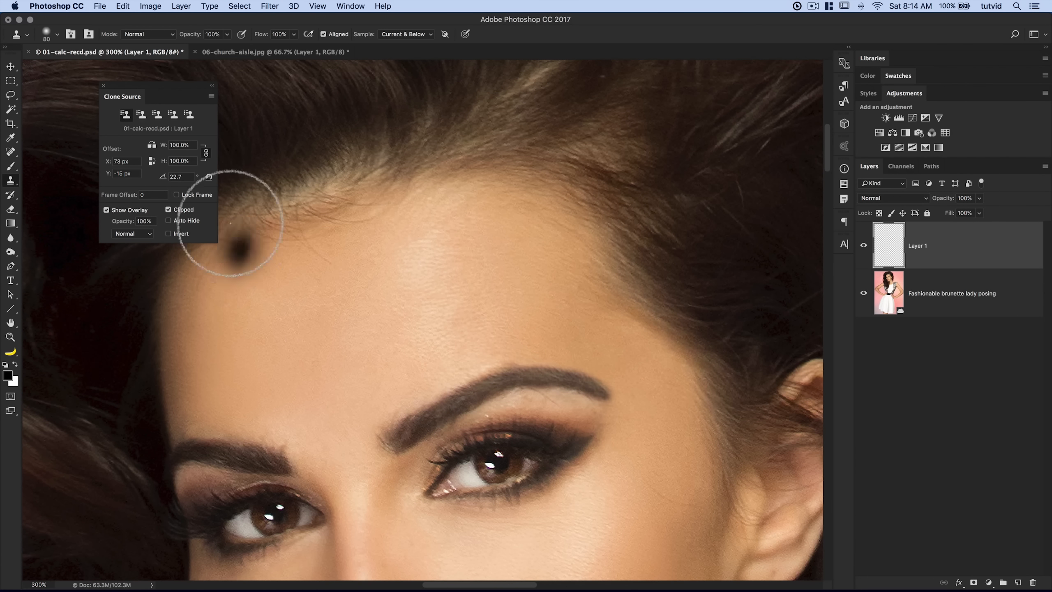
left_click(189, 178)
left_click(210, 178)
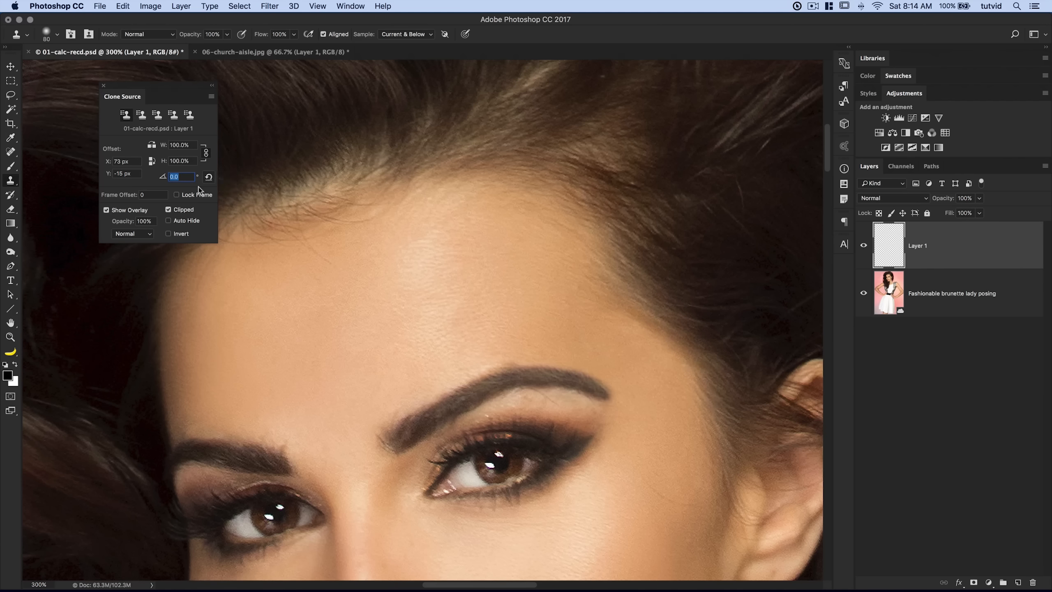
left_click(103, 85)
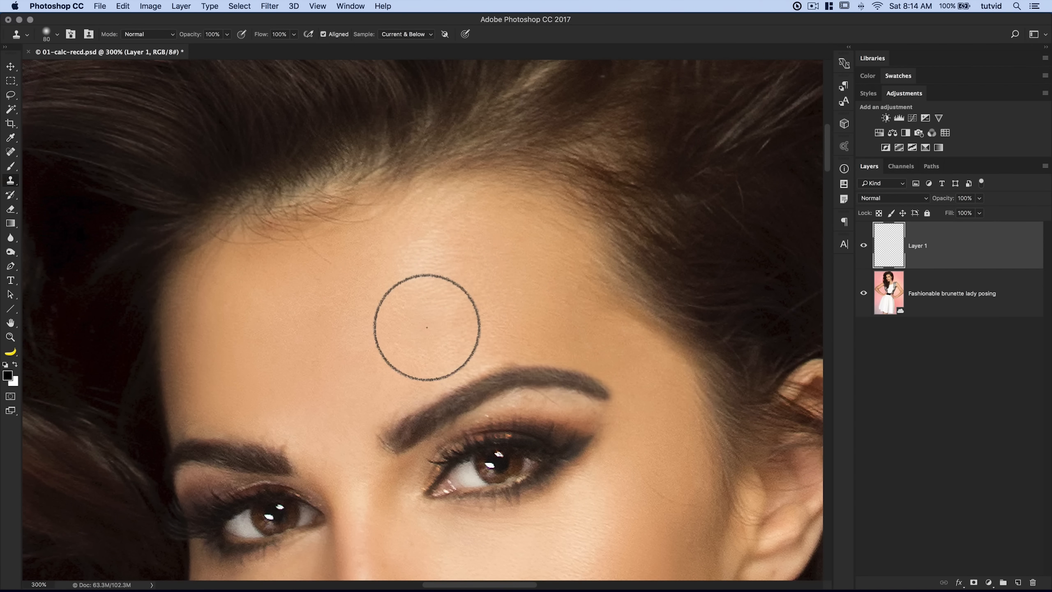
Step: Delete Layer 1 with its clone retouching from the portrait document
key("v")
key("super+0")
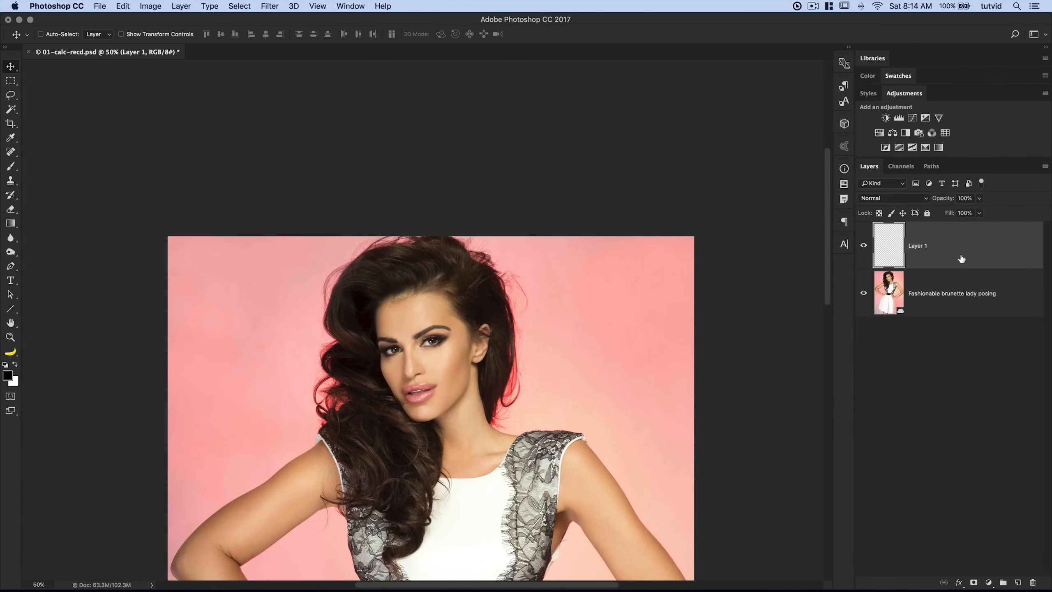
left_click_drag(962, 259, 1033, 583)
Step: Convert the portrait layer to a Smart Object
scroll(631, 340, "down", 5)
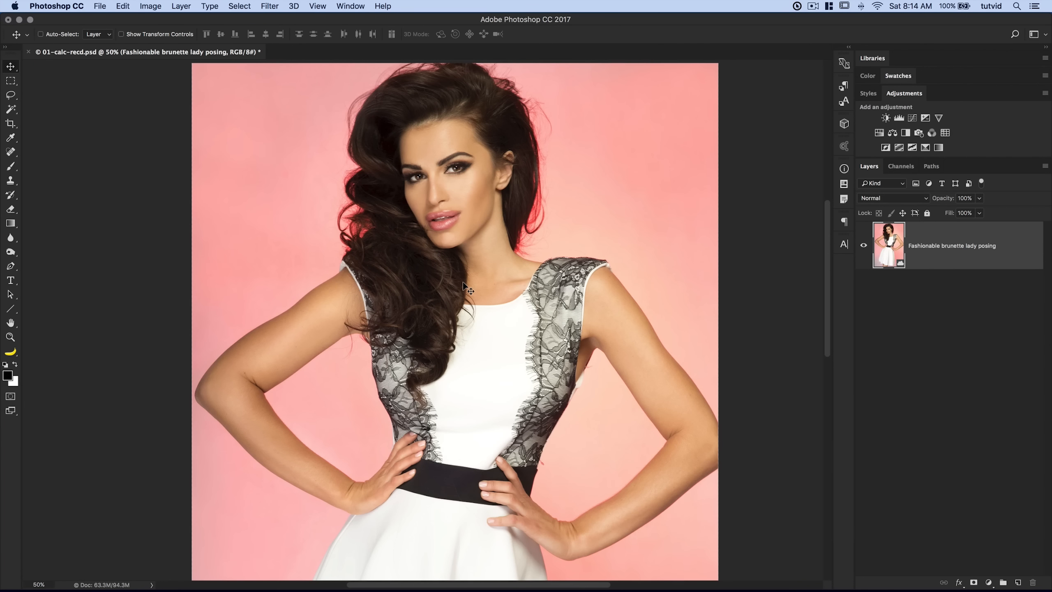
right_click(940, 241)
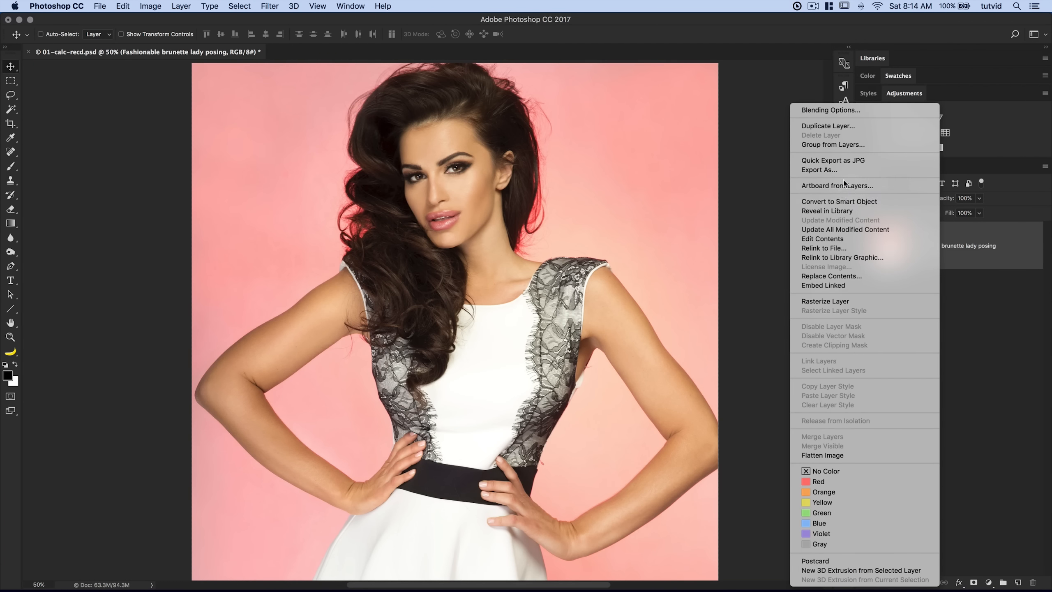
left_click(854, 202)
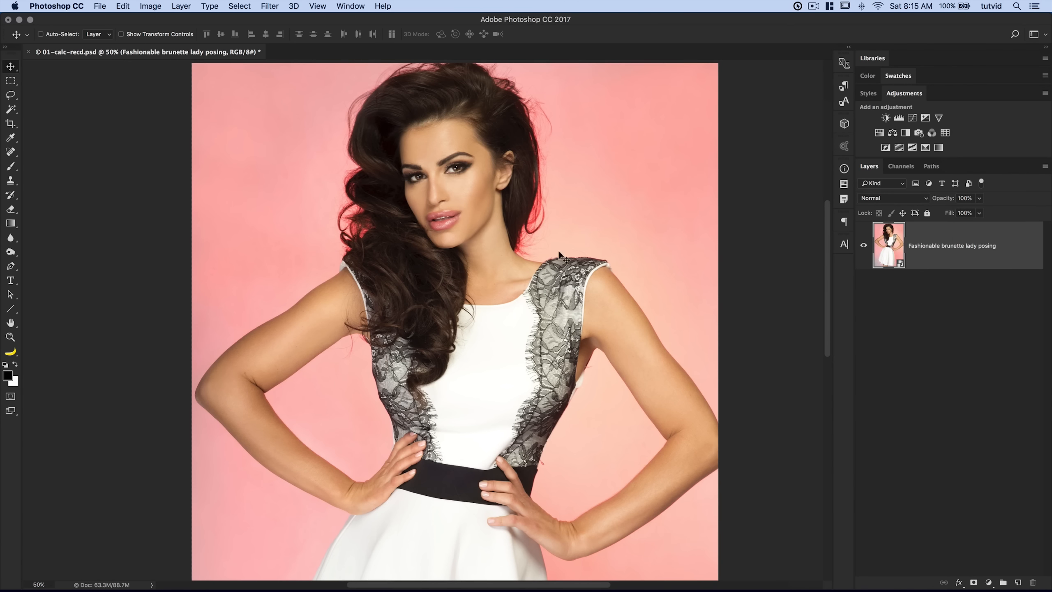
Step: Apply the Camera Raw Filter to the portrait Smart Object and set its Detail sharpening Amount to 52
left_click(269, 5)
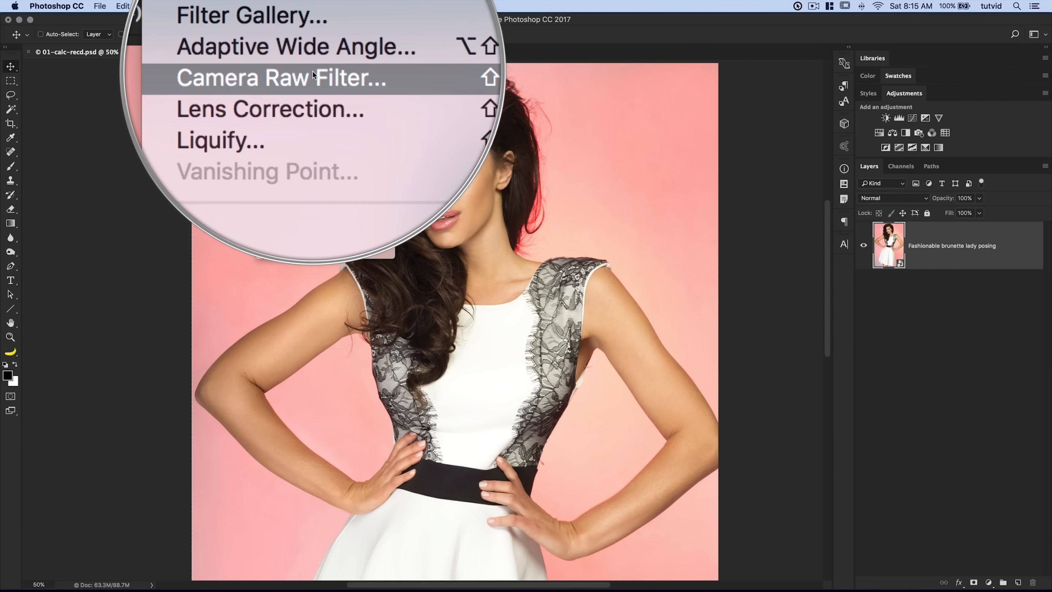
left_click(296, 75)
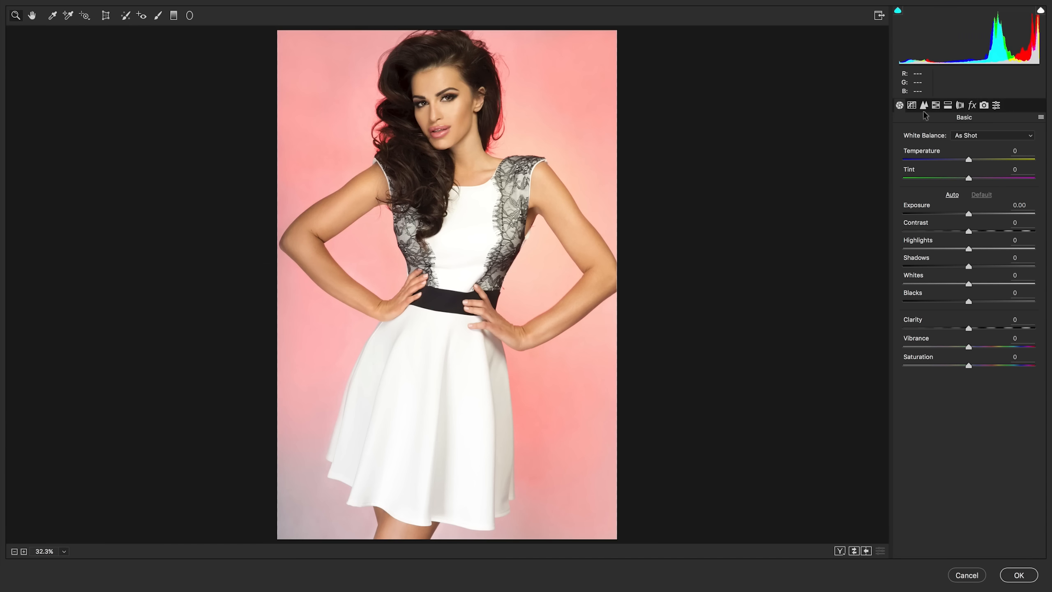
left_click(924, 105)
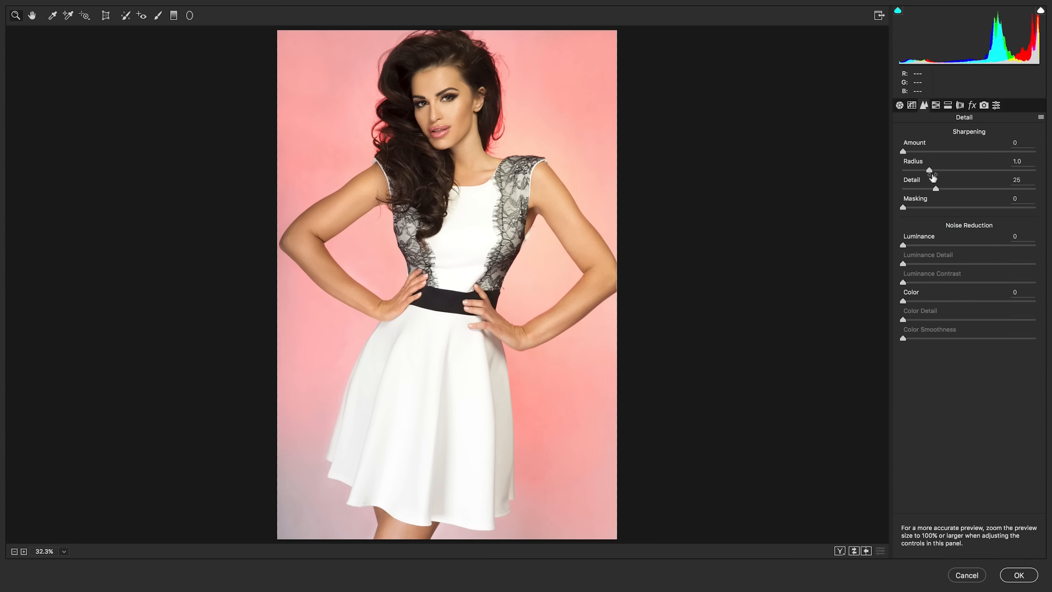
key("alt")
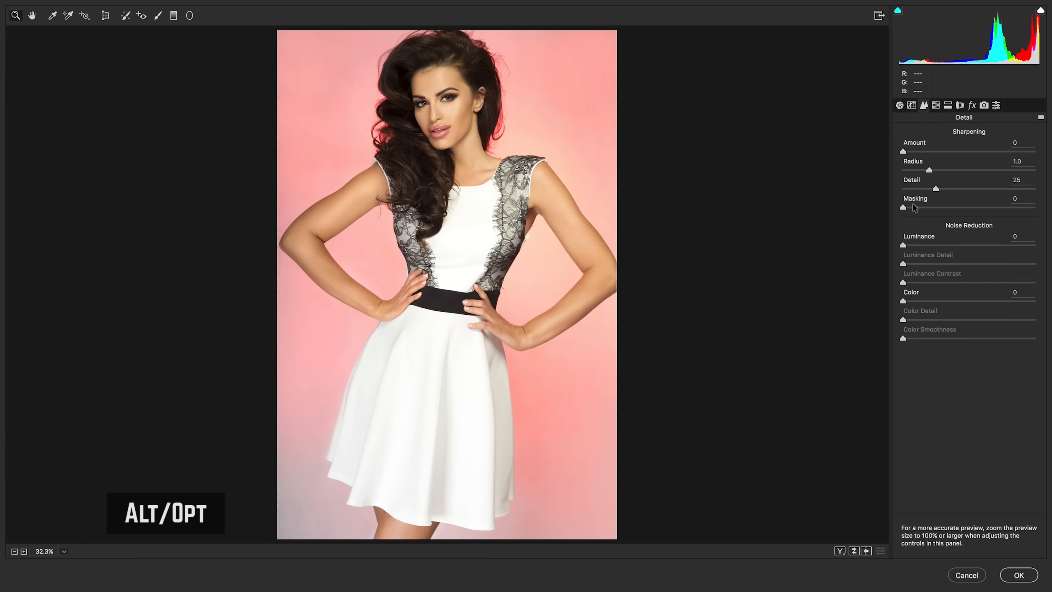
key("alt")
left_click_drag(903, 152, 948, 161)
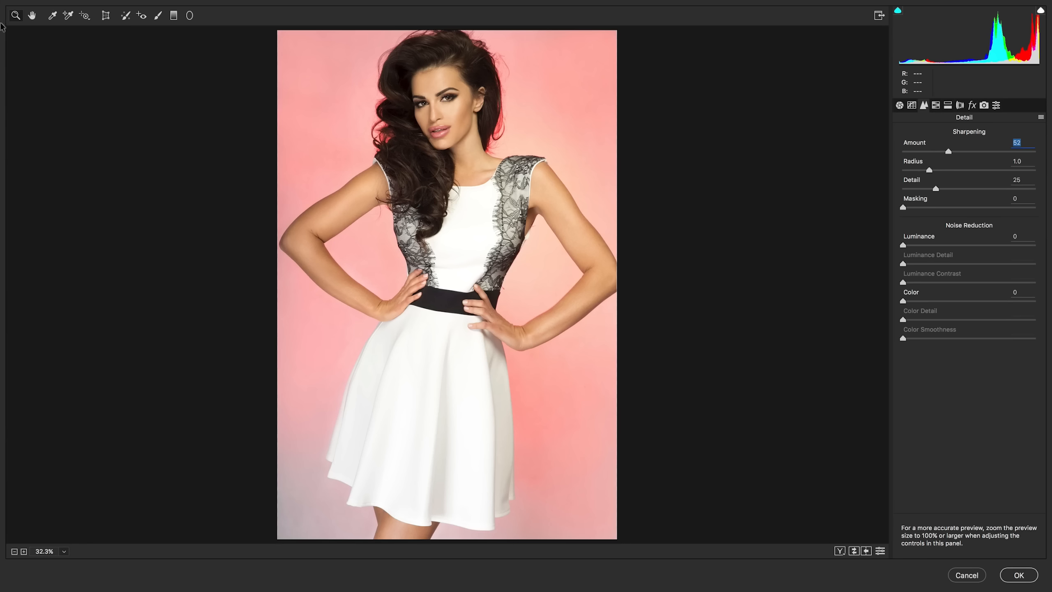
Step: Examine the face at 100% and set the sharpening Amount to 59, Radius to 0.8 and Detail to 25
double_click(17, 14)
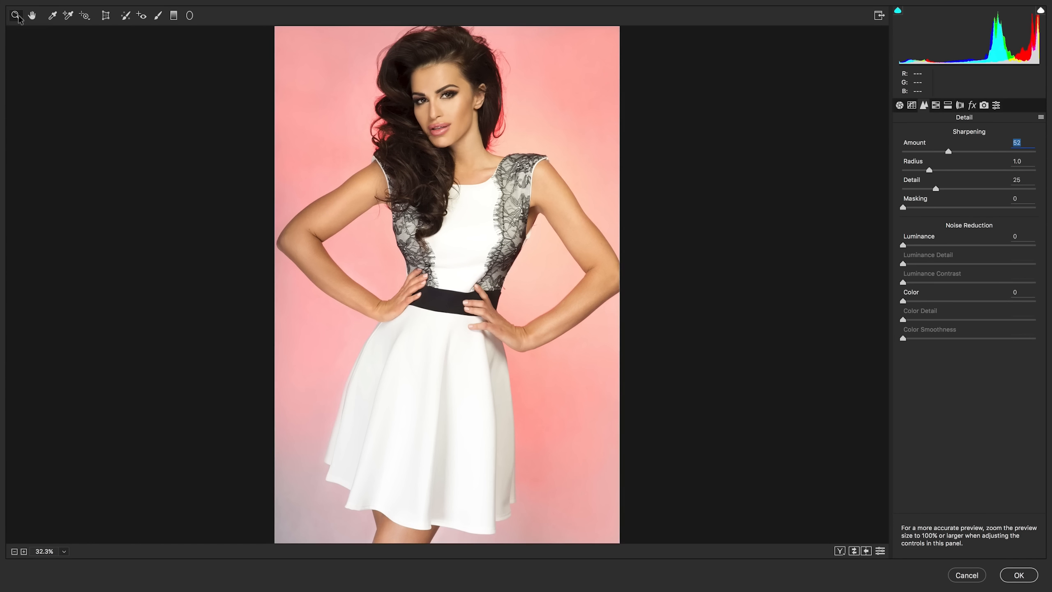
left_click_drag(489, 127, 507, 431)
left_click_drag(487, 166, 499, 351)
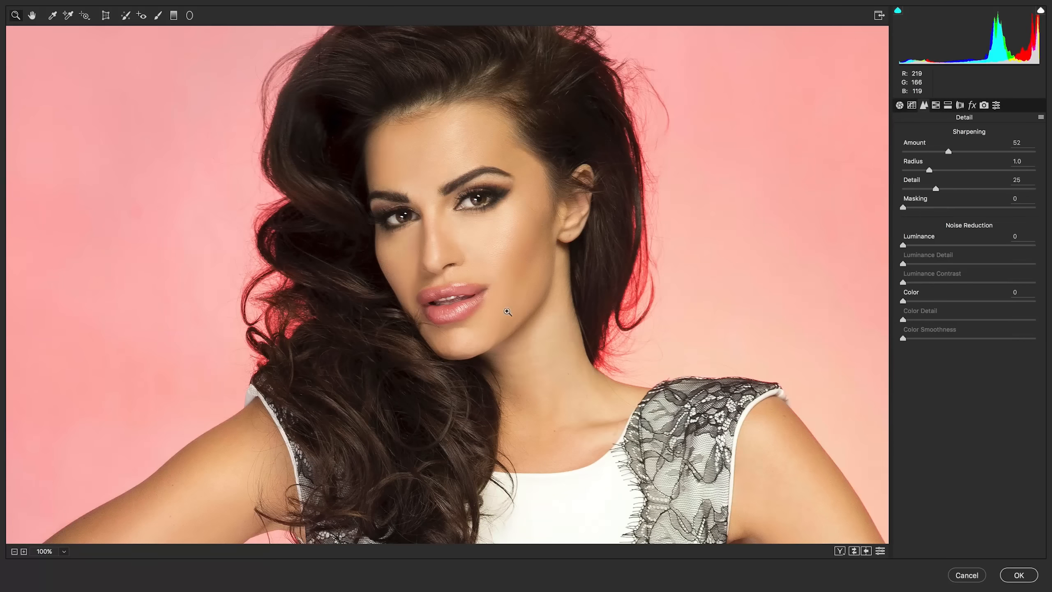
left_click_drag(949, 153, 923, 194)
left_click_drag(967, 152, 956, 154)
mouse_move(936, 190)
left_mouse_down()
mouse_move(998, 199)
mouse_move(897, 217)
mouse_move(939, 199)
left_mouse_up()
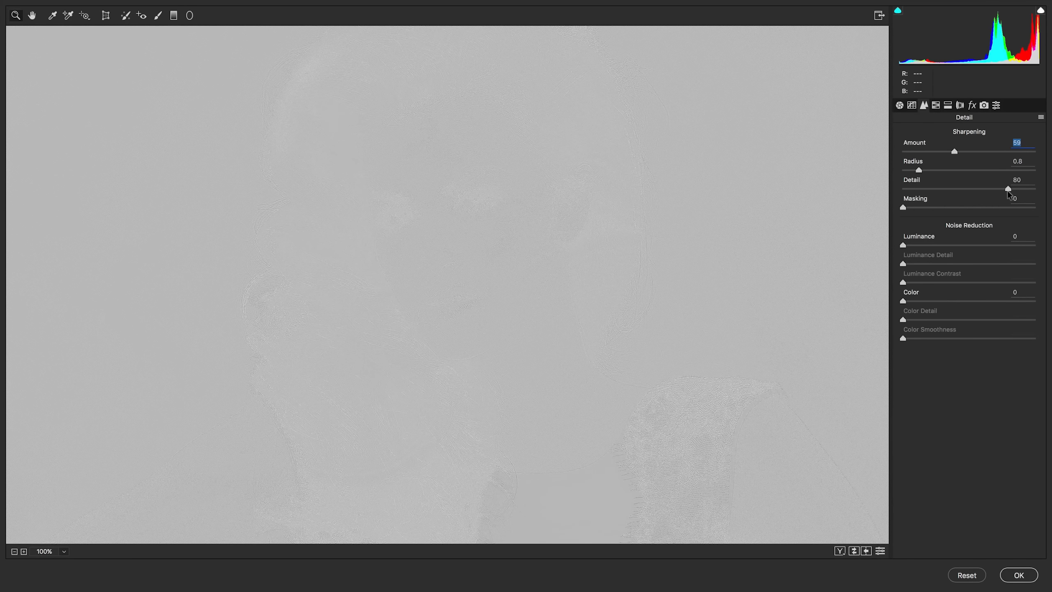
left_click_drag(938, 194, 938, 194)
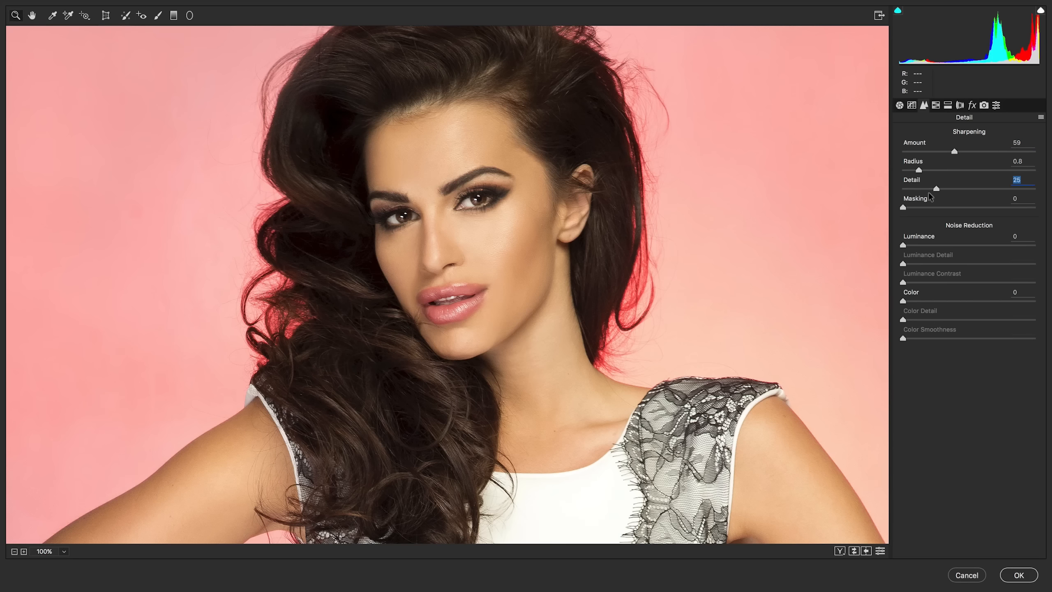
Step: Set the sharpening Masking to 48 using the black-and-white mask preview to limit sharpening to edges
key("super+0")
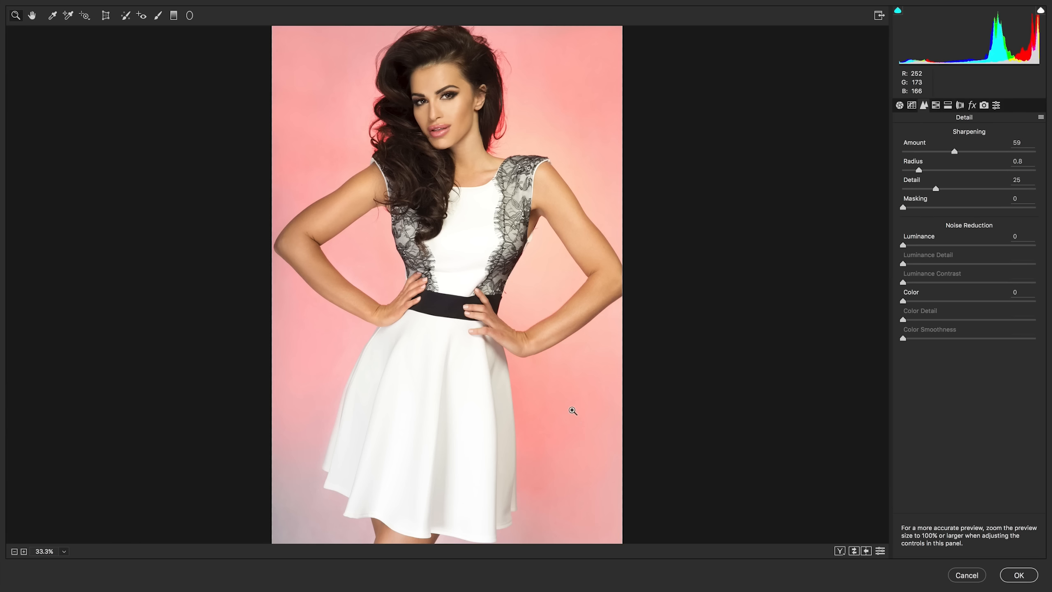
left_click(581, 374)
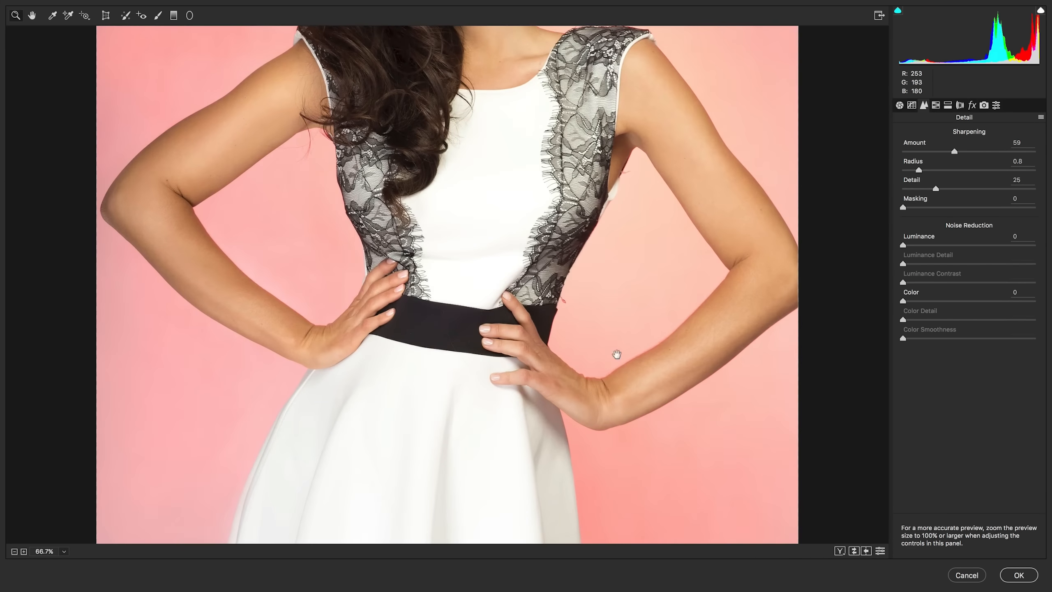
left_click_drag(615, 352, 639, 426)
left_click_drag(681, 242, 688, 275)
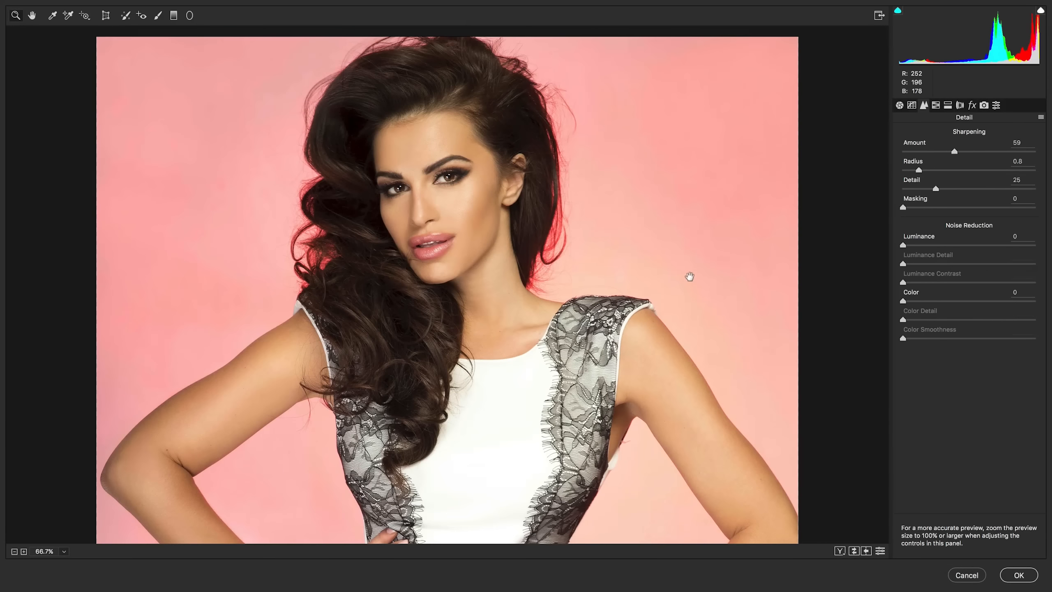
left_click(666, 225, "alt")
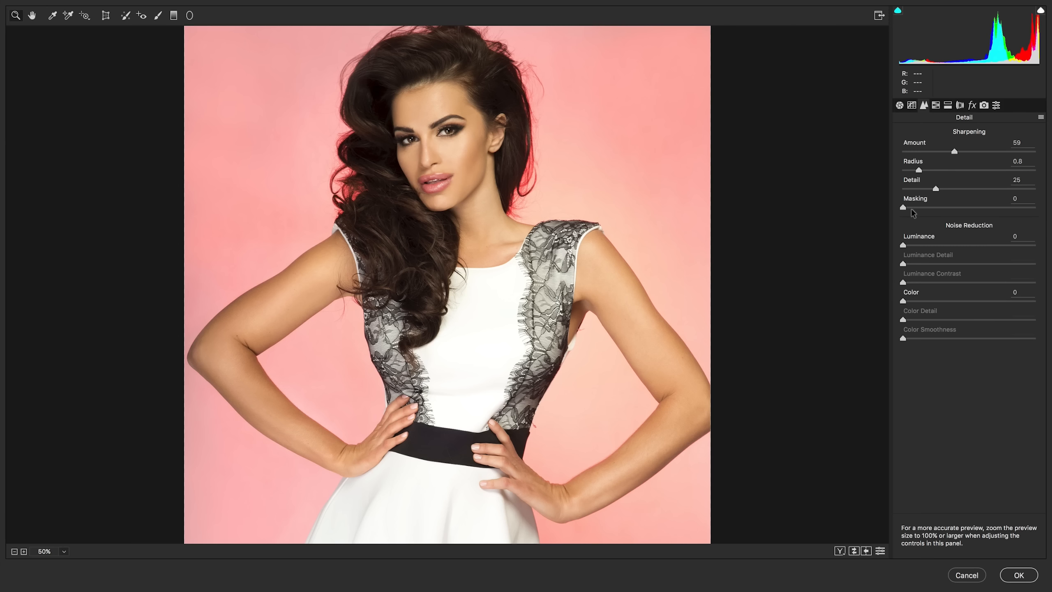
key("alt")
left_click_drag(904, 210, 957, 209)
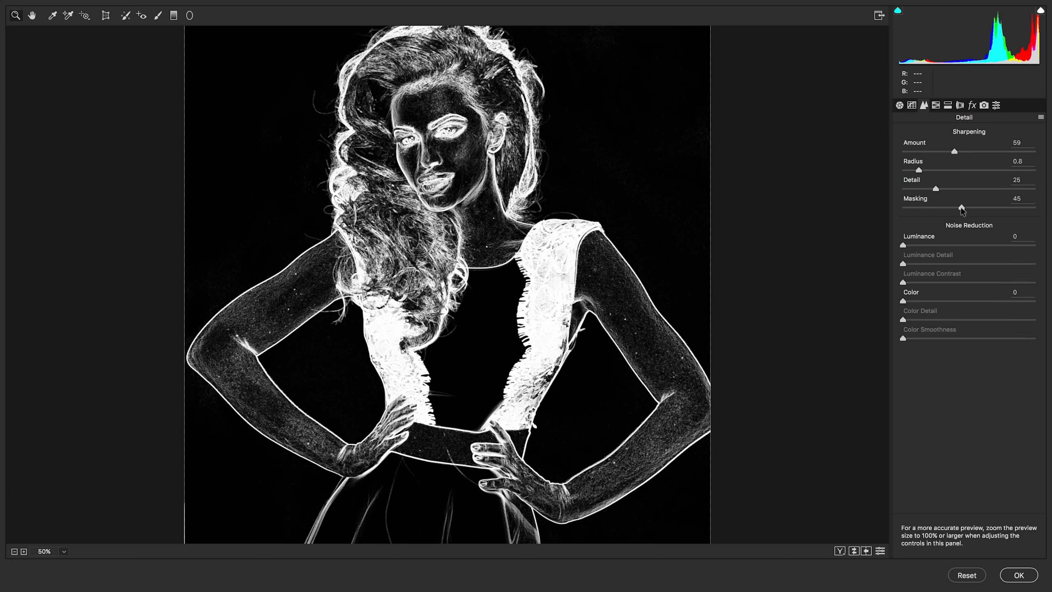
left_click_drag(964, 211, 963, 210)
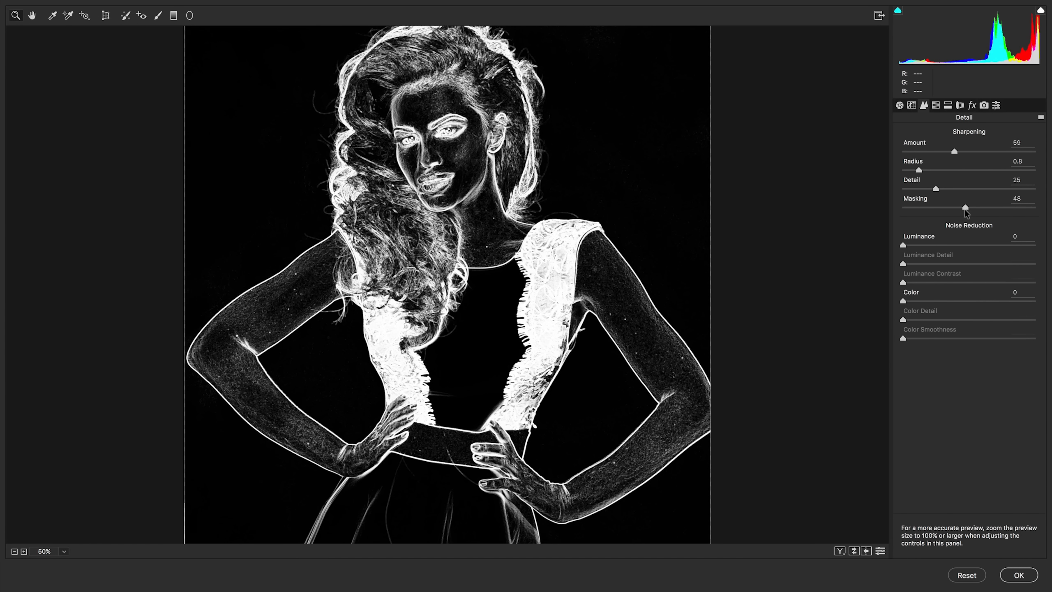
left_click_drag(965, 209, 965, 208)
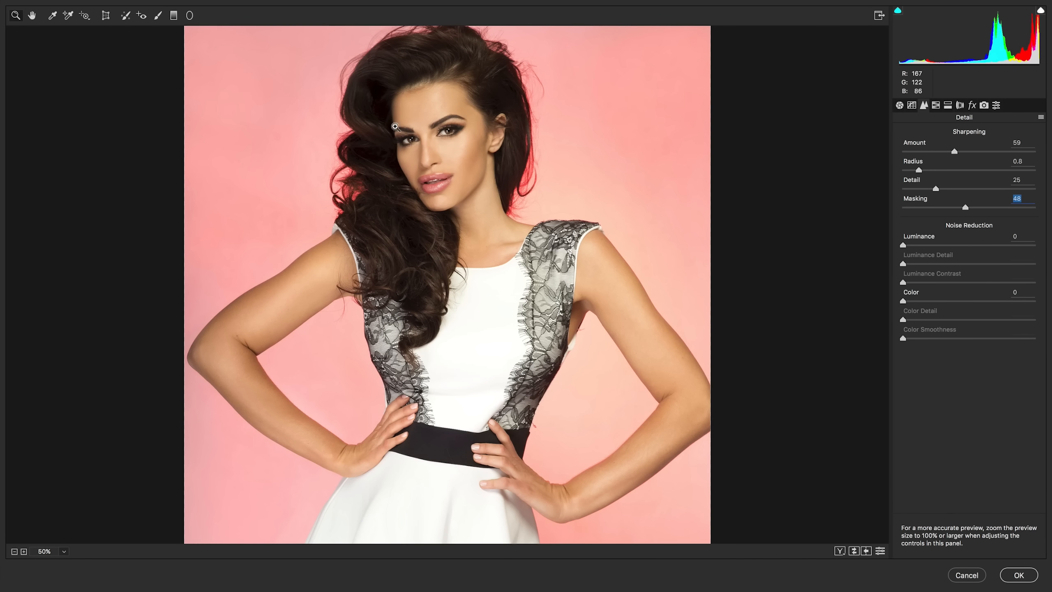
Step: Inspect the sharpened portrait up close and as a whole, and accept the Camera Raw Filter settings
left_click(437, 184)
left_click(459, 184)
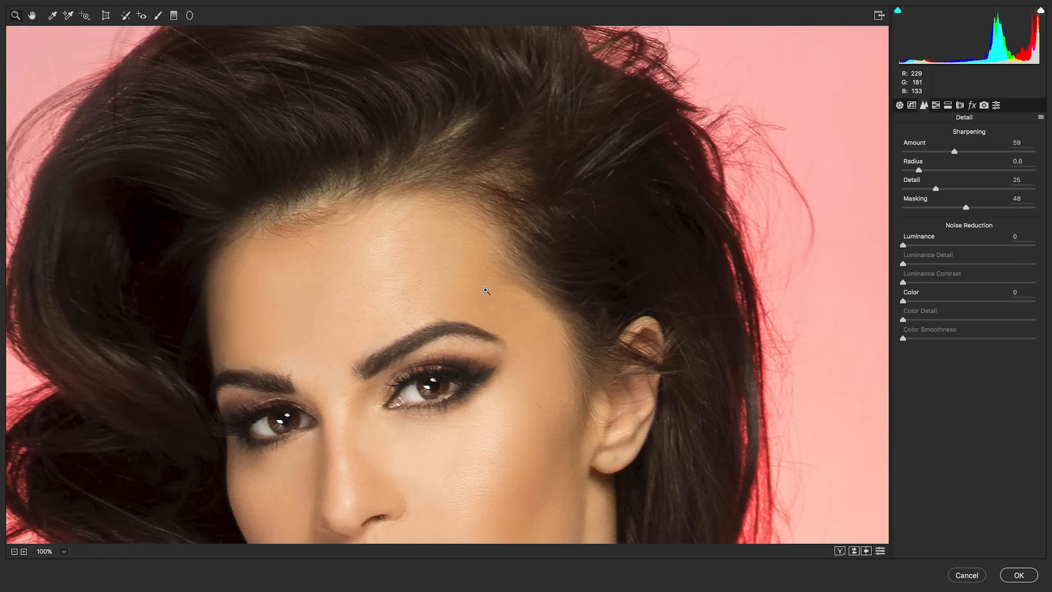
left_click(486, 291)
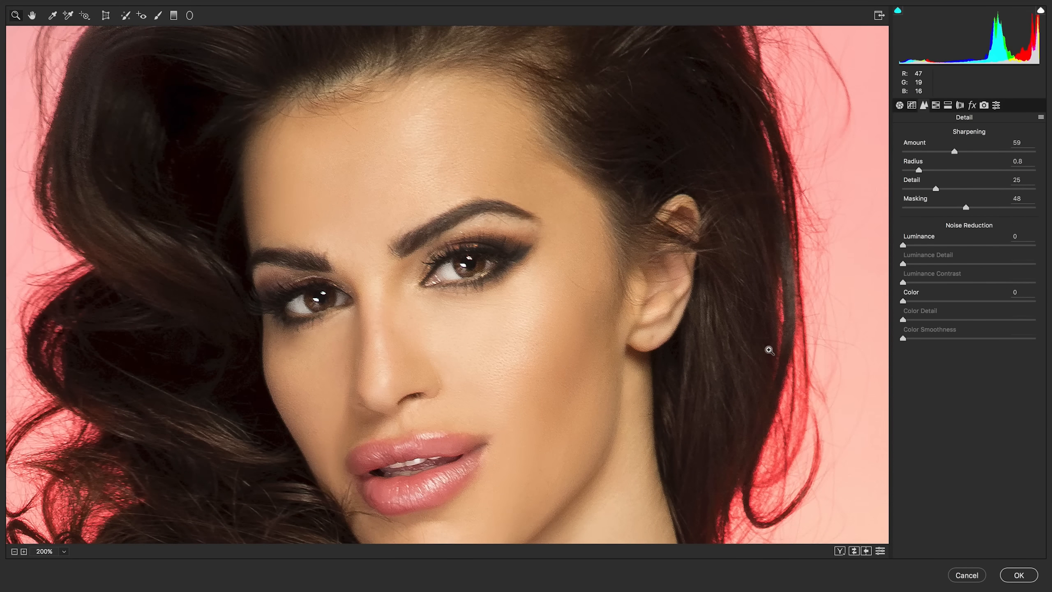
key("super+0")
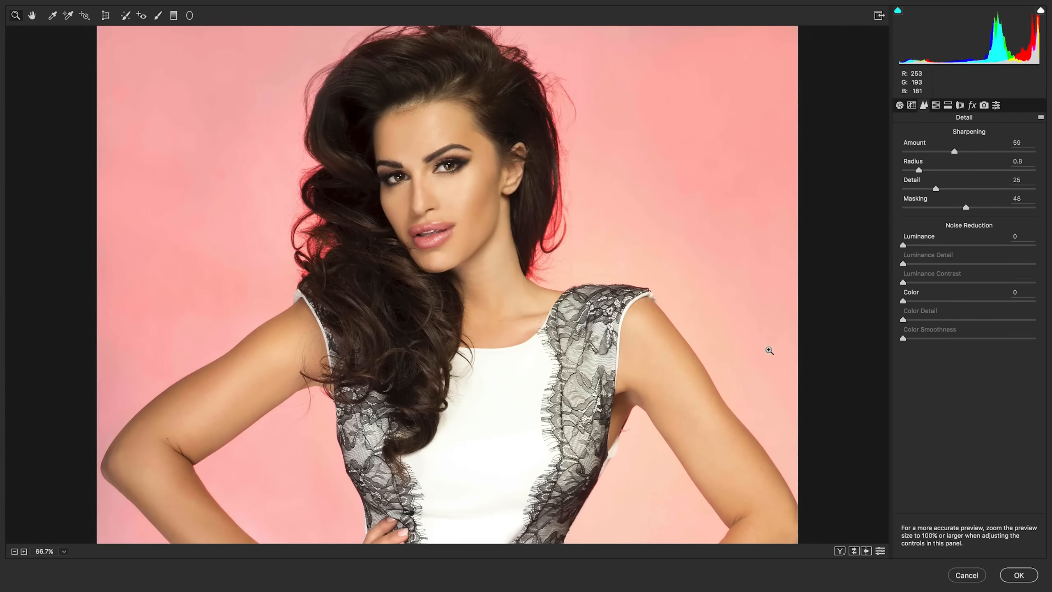
key("super+minus")
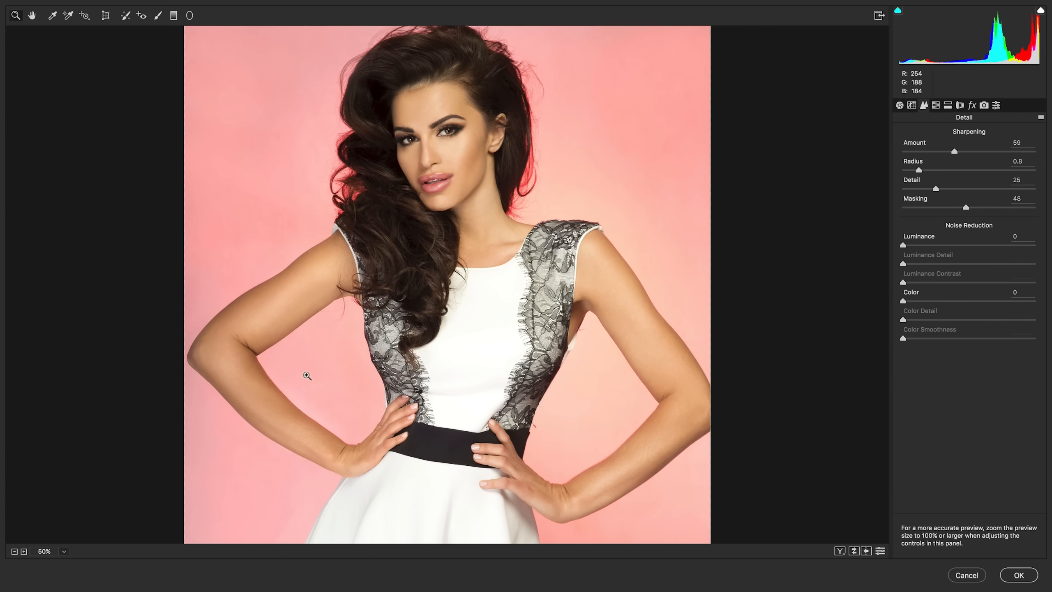
scroll(307, 376, "down", 5)
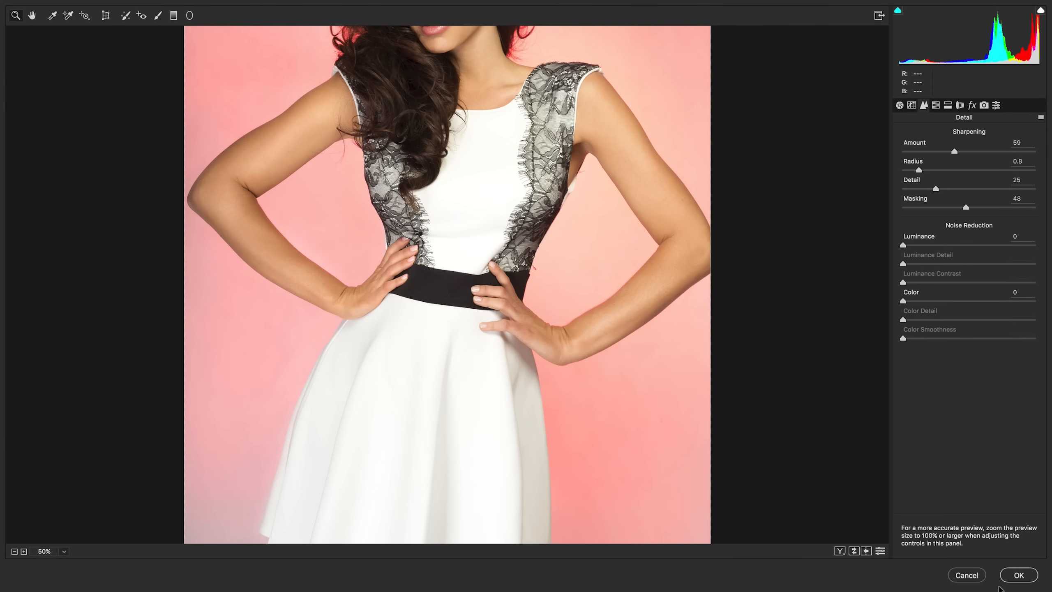
scroll(605, 358, "up", 4)
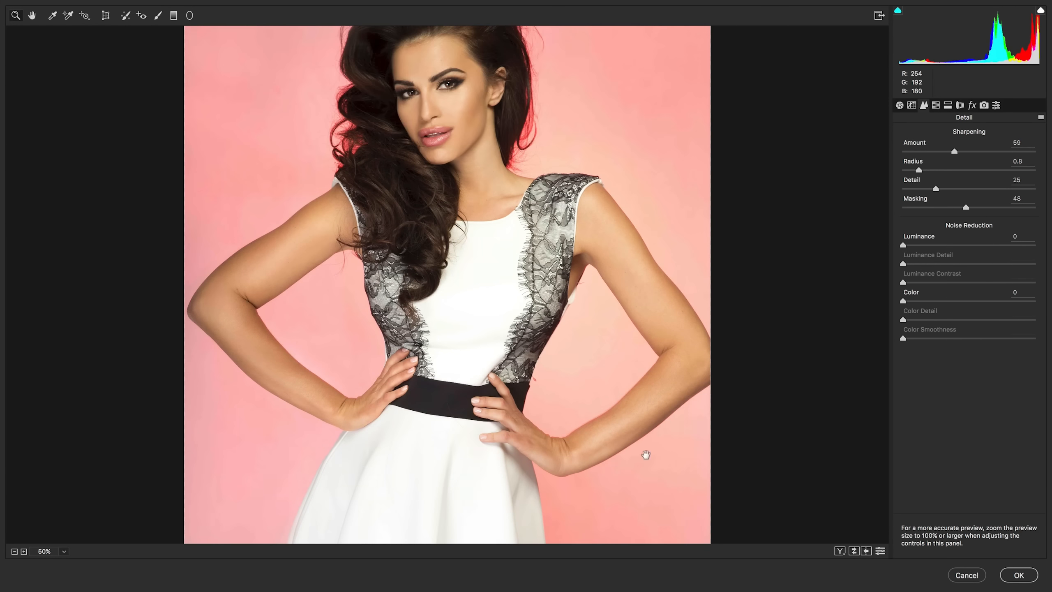
left_click(1020, 574)
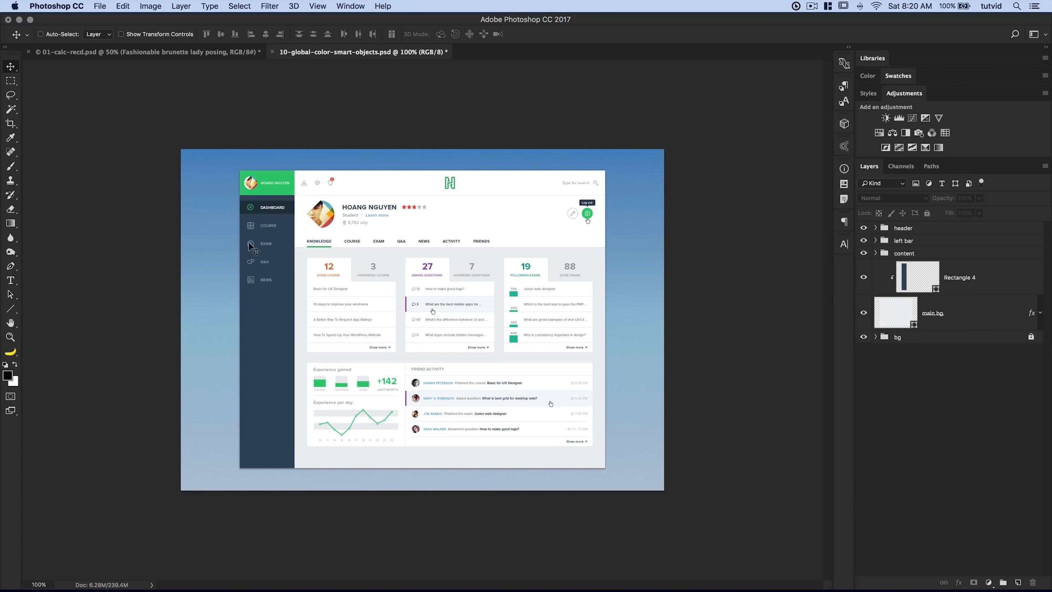
Step: Draw a black square 96 px wide with the Rectangle Tool in the blue upper-left corner of the dashboard mockup
key("z")
left_click(261, 220)
left_click(261, 220)
left_click_drag(261, 222, 411, 265)
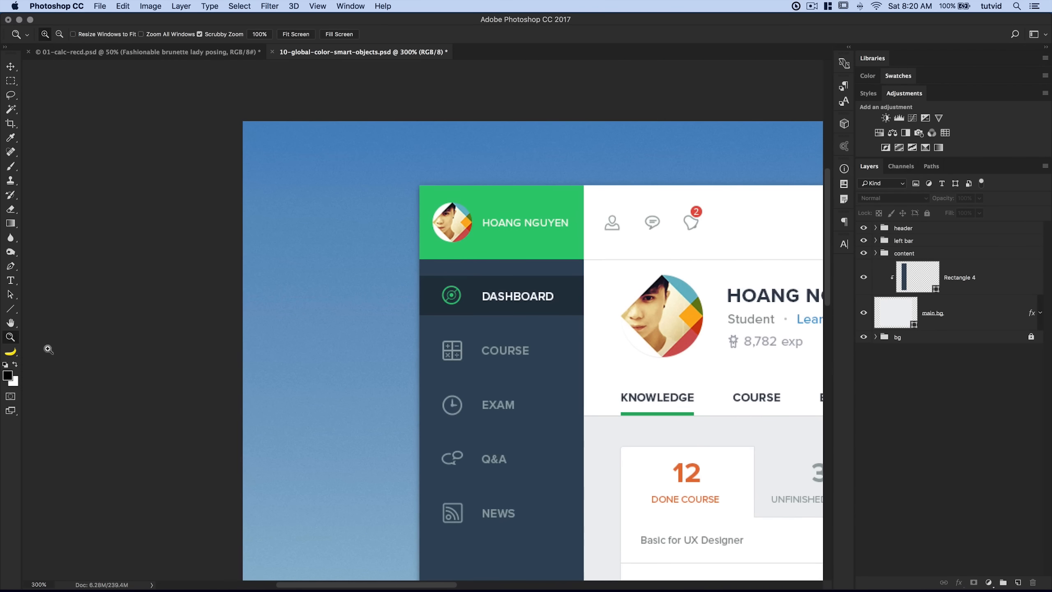
left_click_drag(10, 308, 64, 322)
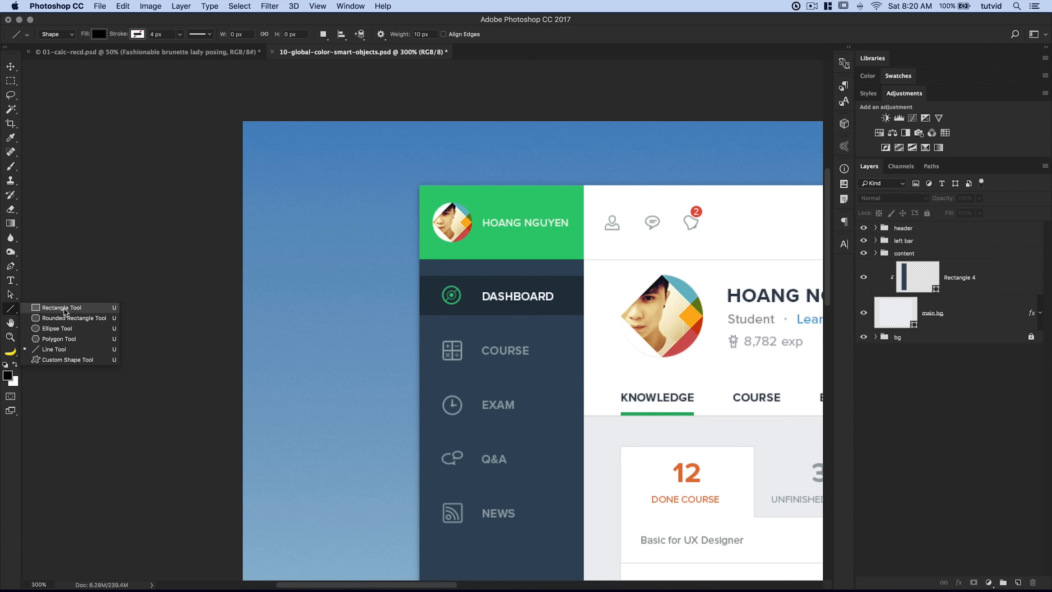
left_click(65, 312)
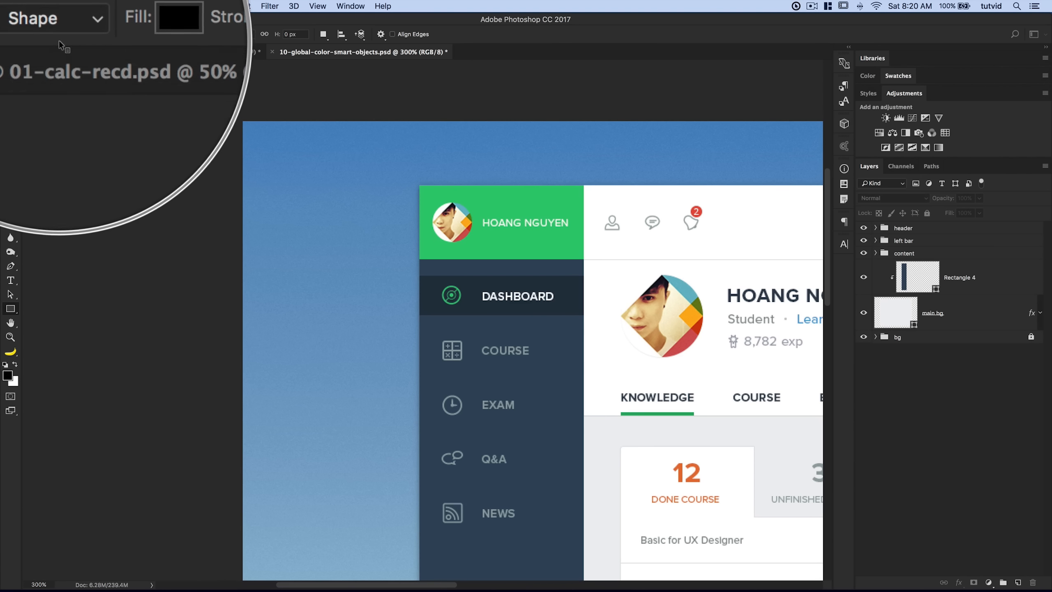
left_click_drag(264, 135, 362, 213)
left_click_drag(322, 184, 322, 184)
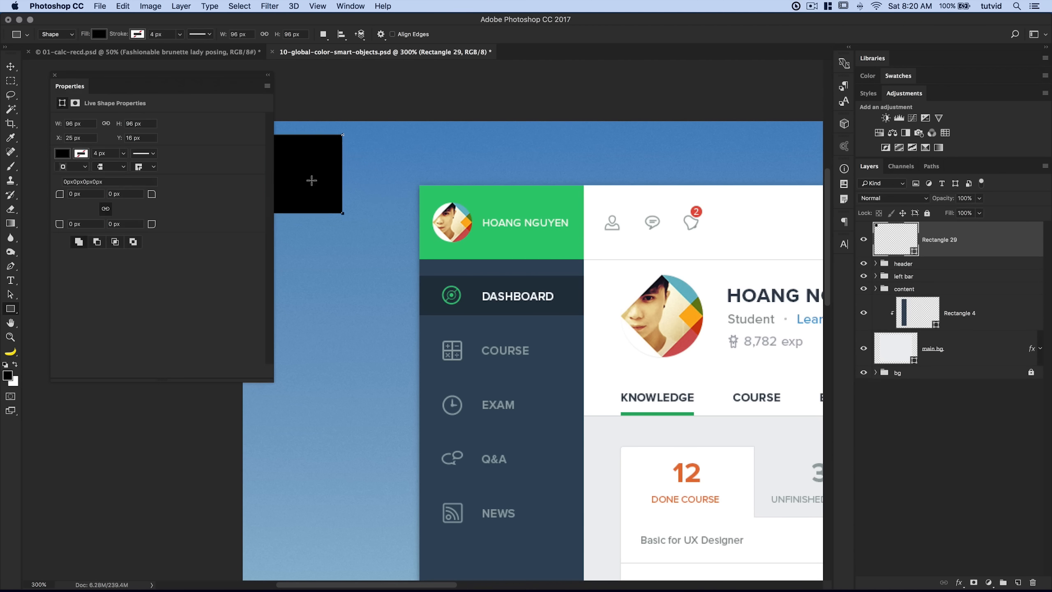
Step: Move the square to about X 15 px, Y 14 px and change its fill from the swatches to magenta
key("v")
left_click_drag(112, 75, 94, 246)
left_click_drag(295, 159, 286, 154)
left_click(44, 325)
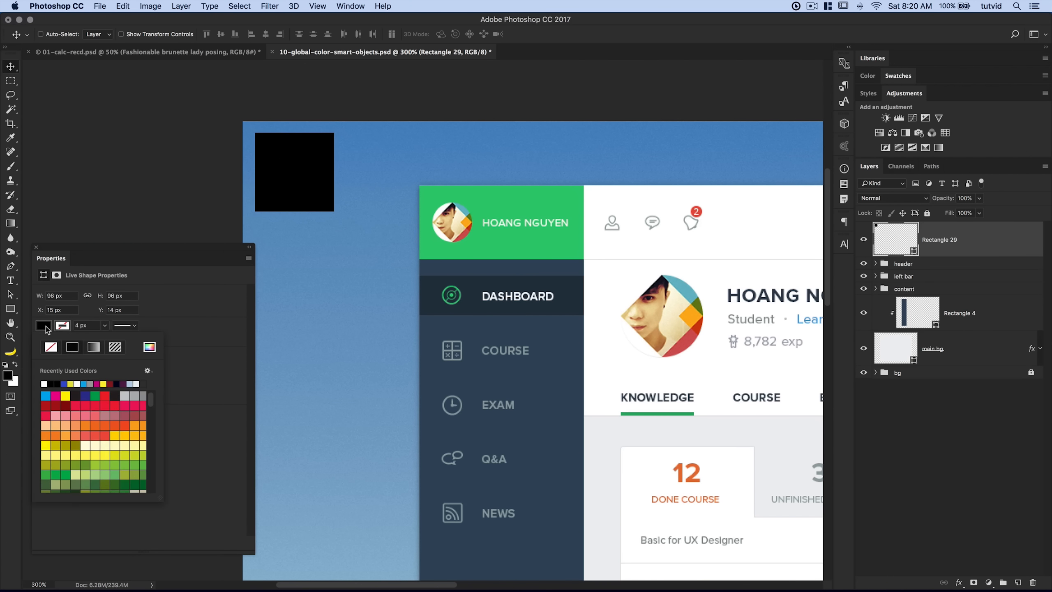
left_click(57, 396)
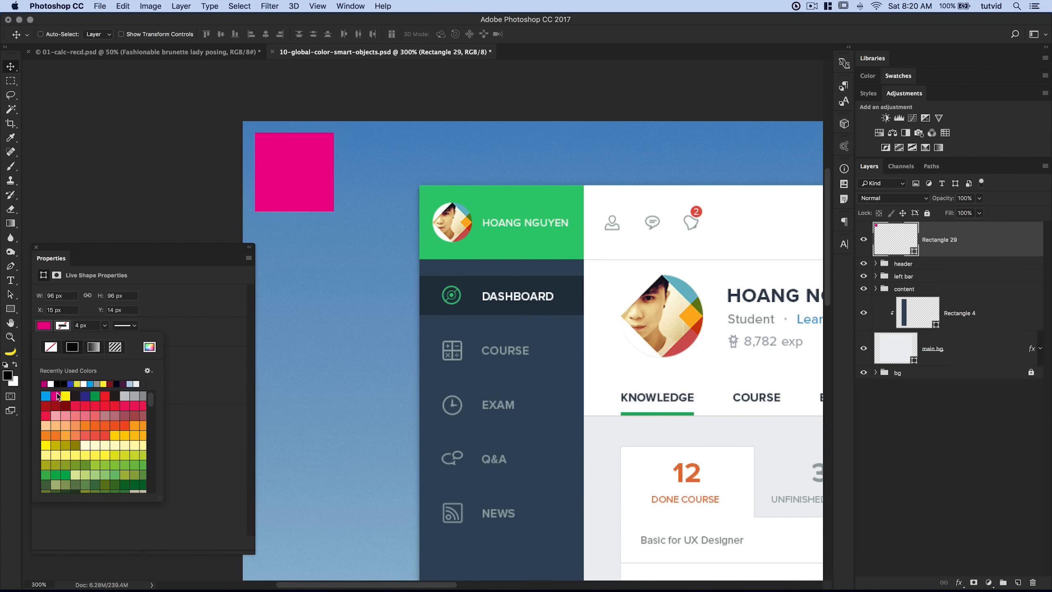
left_click(36, 246)
left_click(36, 247)
Step: Rename the magenta square's layer as smart-color and convert it to a Smart Object
scroll(415, 179, "down", 3)
scroll(414, 178, "right", 3)
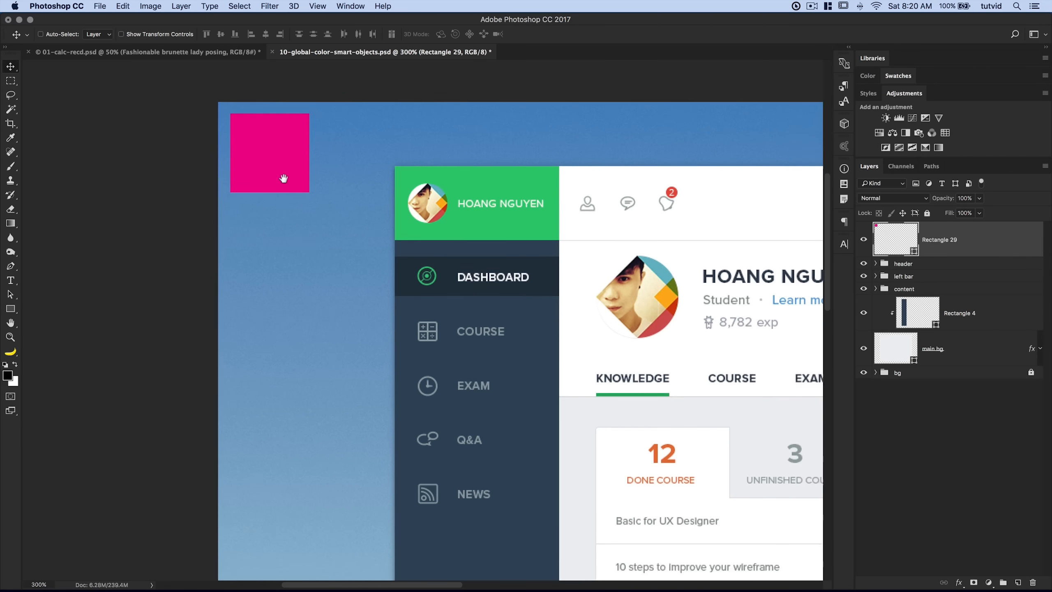
double_click(939, 239)
type("smart-color")
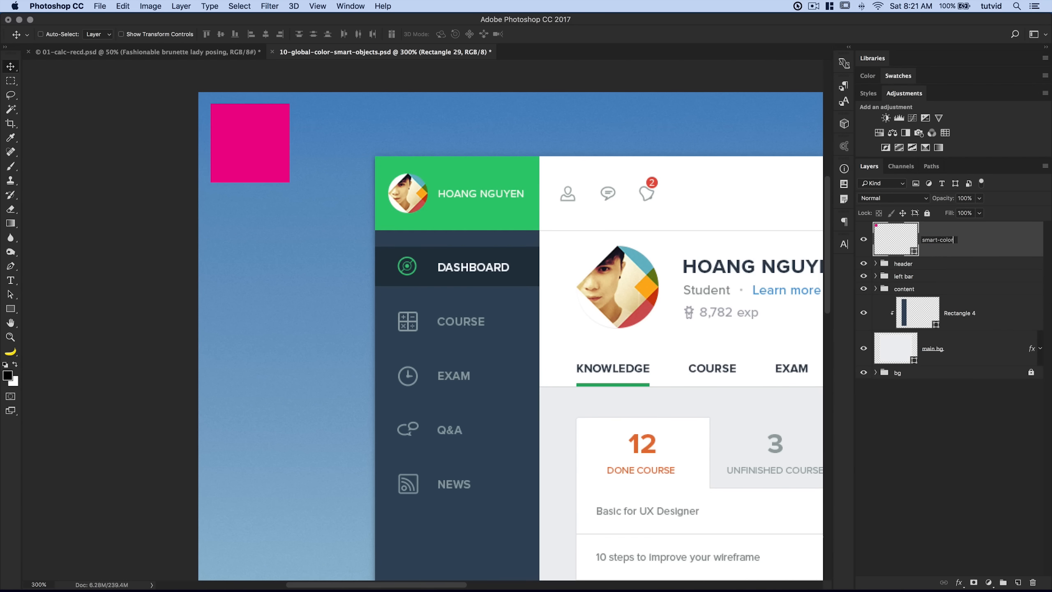
key("Return")
right_click(955, 238)
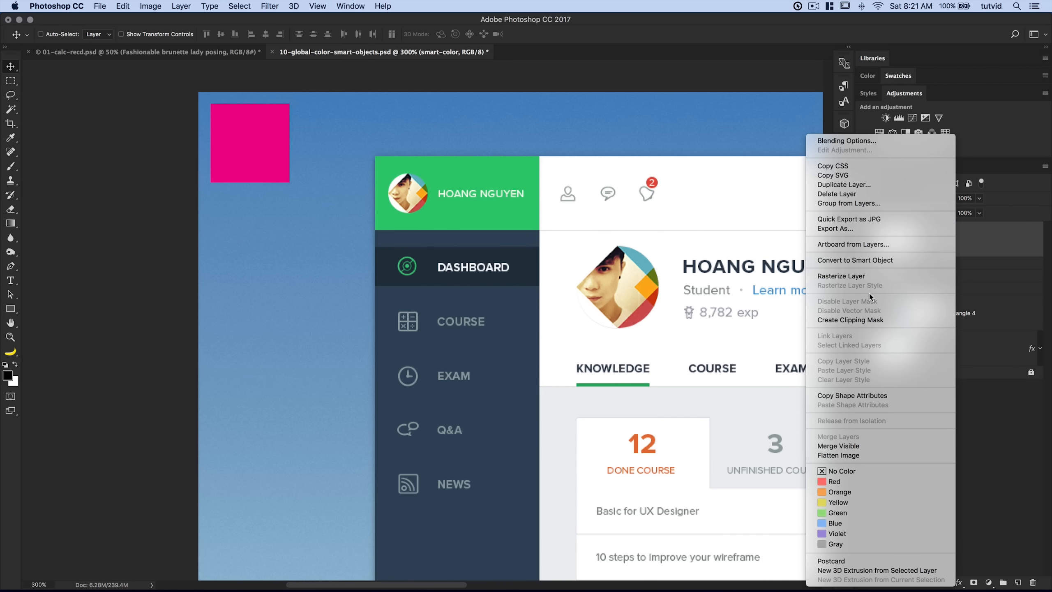
left_click(857, 262)
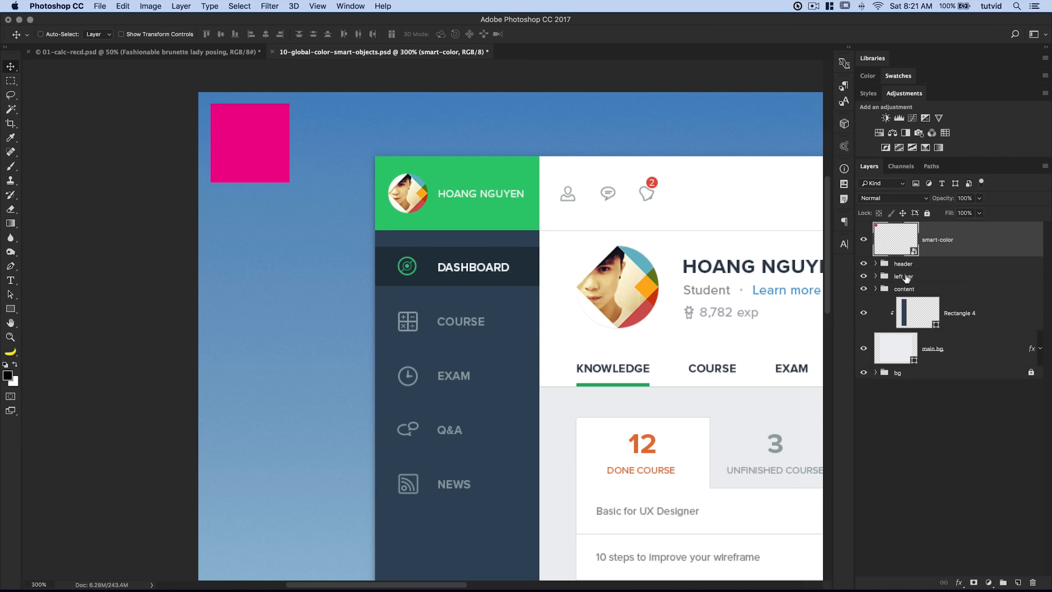
scroll(602, 319, "right", 5)
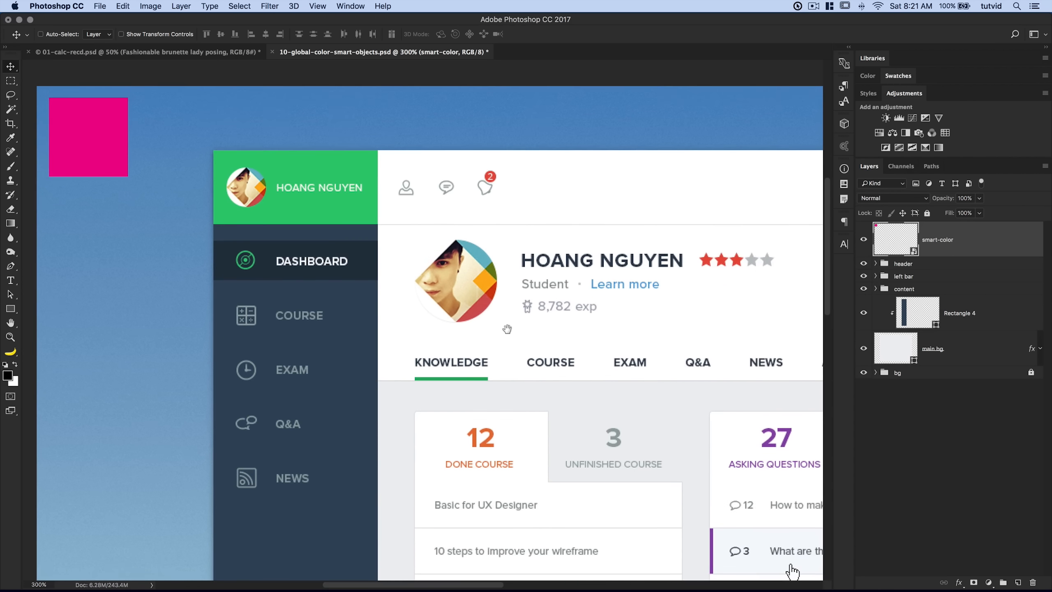
key("super")
key("super+1")
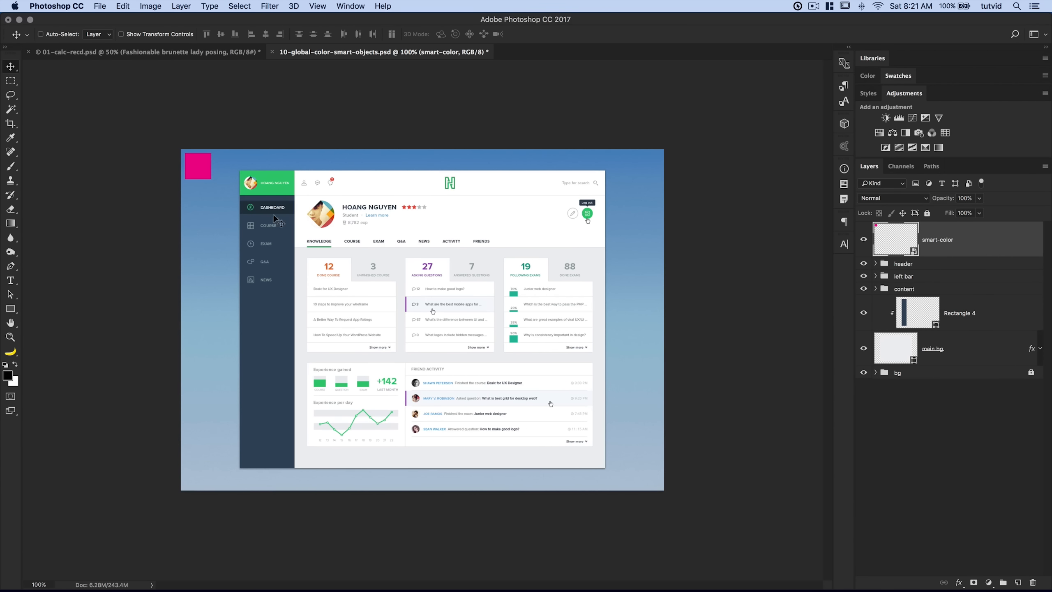
Step: Find the layer of the green user block atop the sidebar and place a duplicate of the smart-color layer directly above it
key("z")
left_click(278, 193)
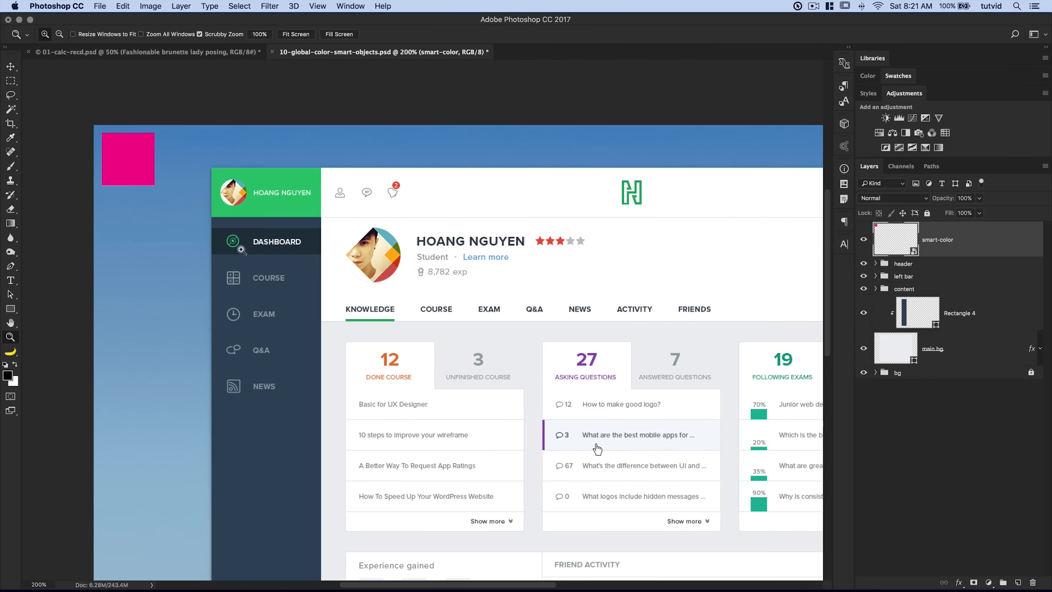
left_click_drag(650, 370, 429, 90)
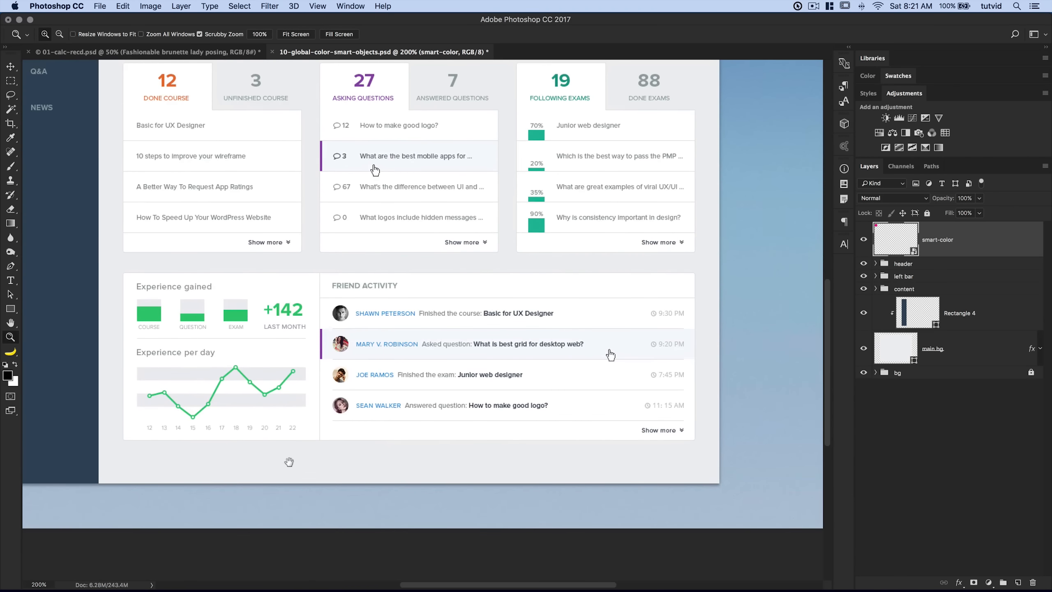
left_click_drag(280, 247, 422, 439)
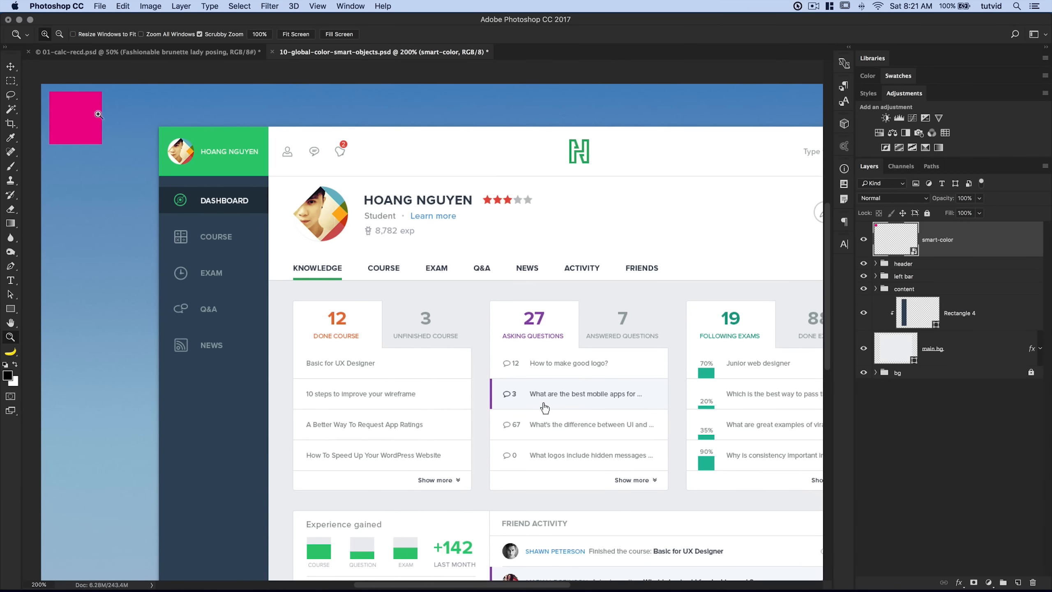
left_click(11, 66)
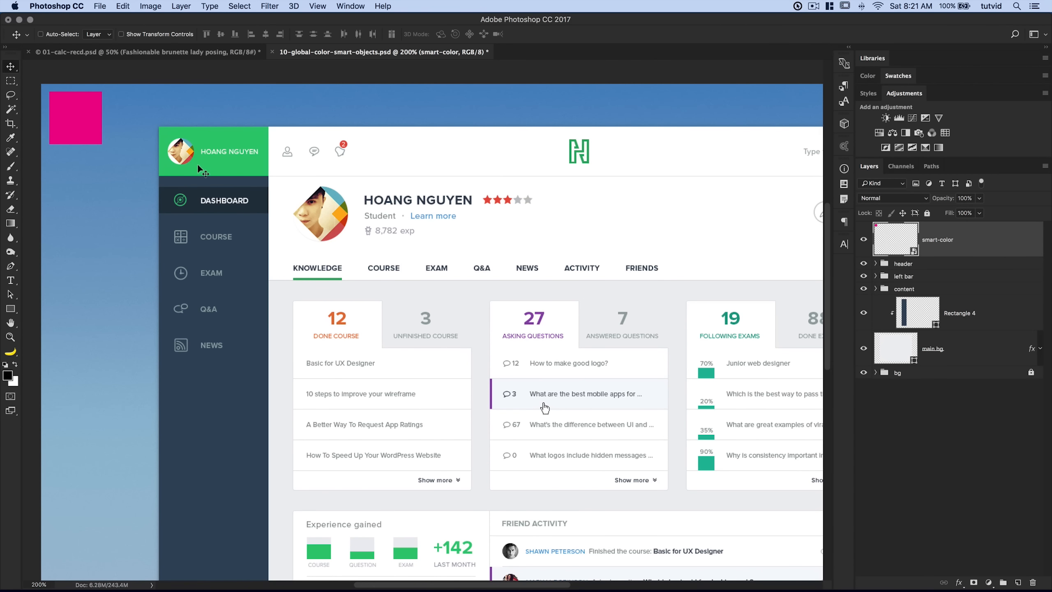
left_click(238, 133, "super")
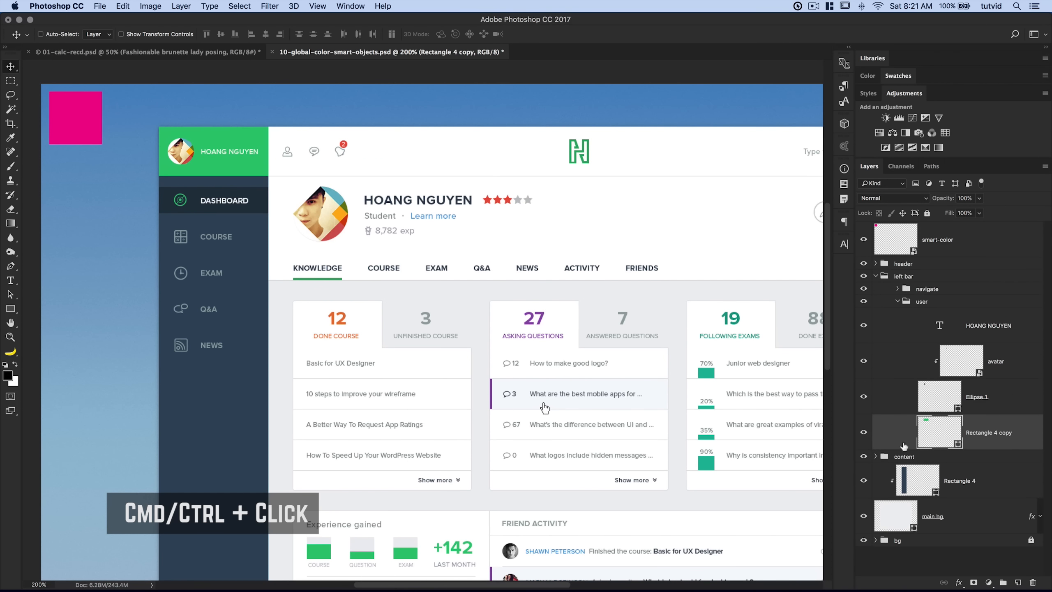
left_click(864, 432)
left_click(864, 433)
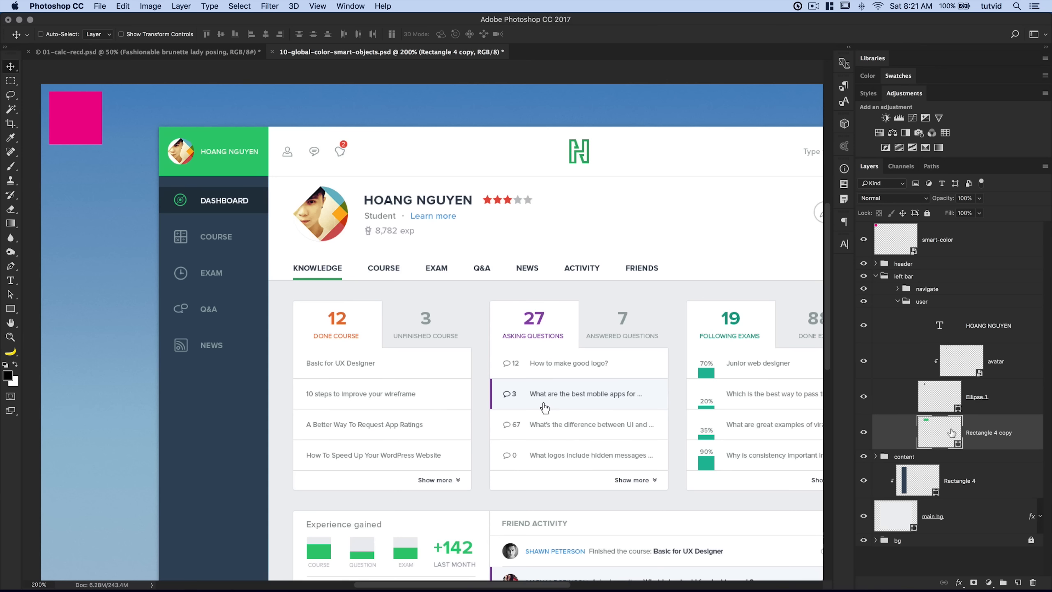
left_click(949, 246)
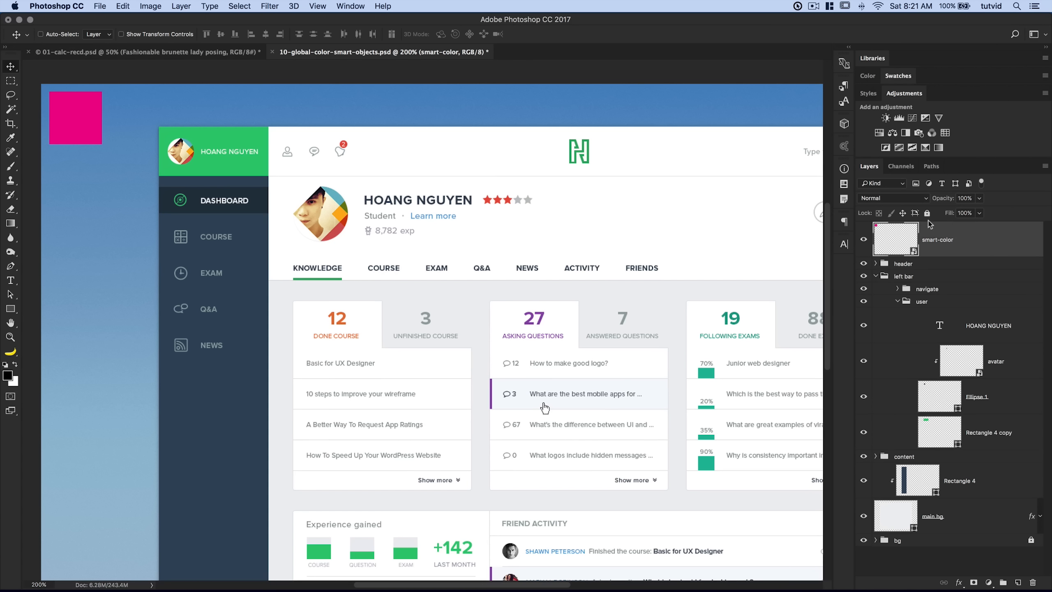
key("alt")
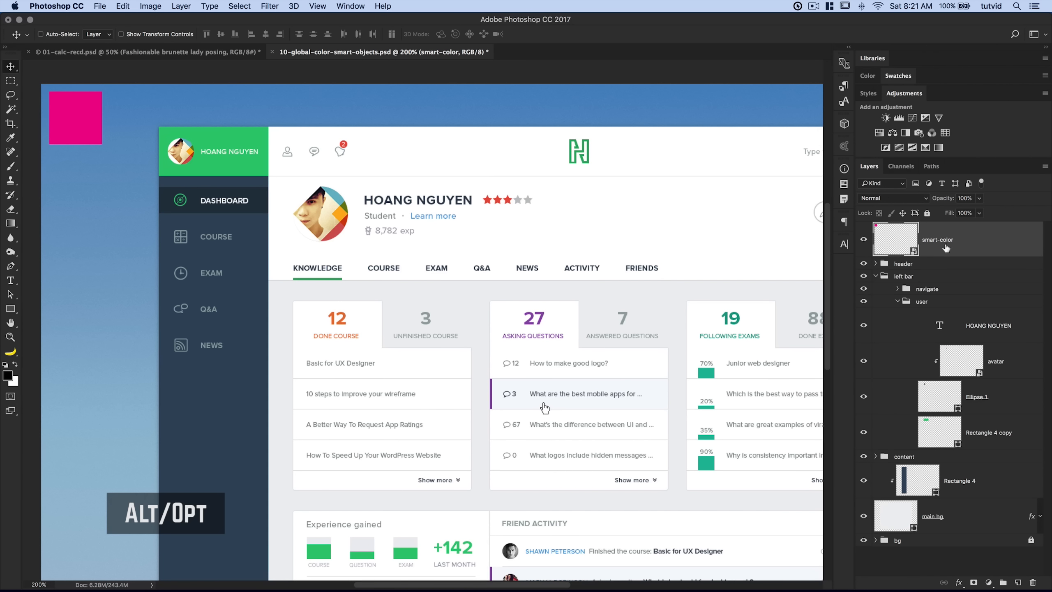
left_click_drag(968, 240, 974, 409)
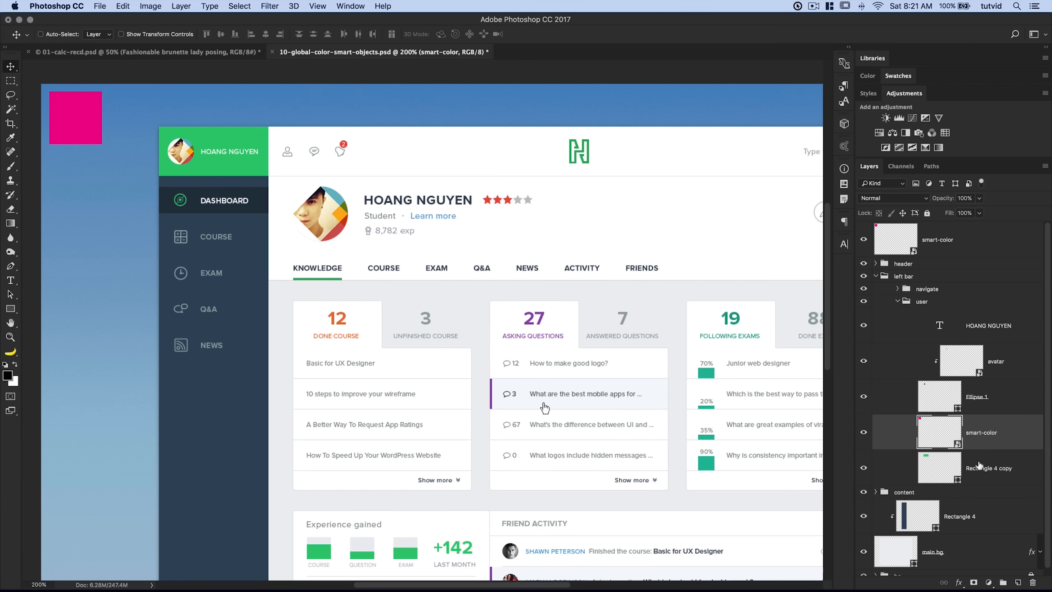
Step: Move the smart-color copy onto the green user block and stretch it past all the block's edges, to about 127% height
left_click_drag(123, 152, 188, 158)
key("super+t")
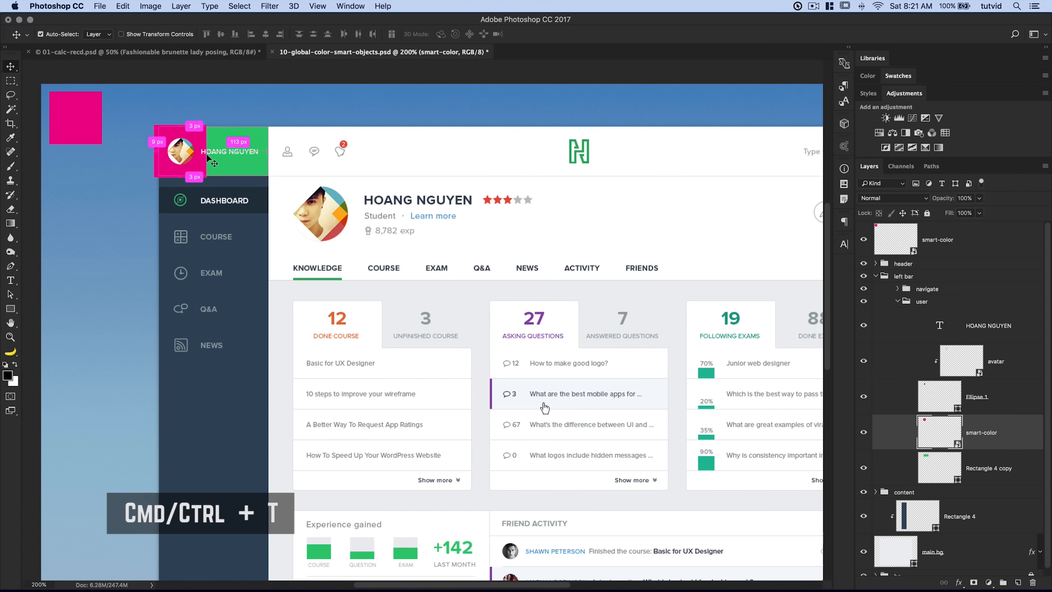
left_click_drag(208, 152, 283, 151)
left_click_drag(219, 125, 219, 118)
left_click_drag(213, 181, 213, 189)
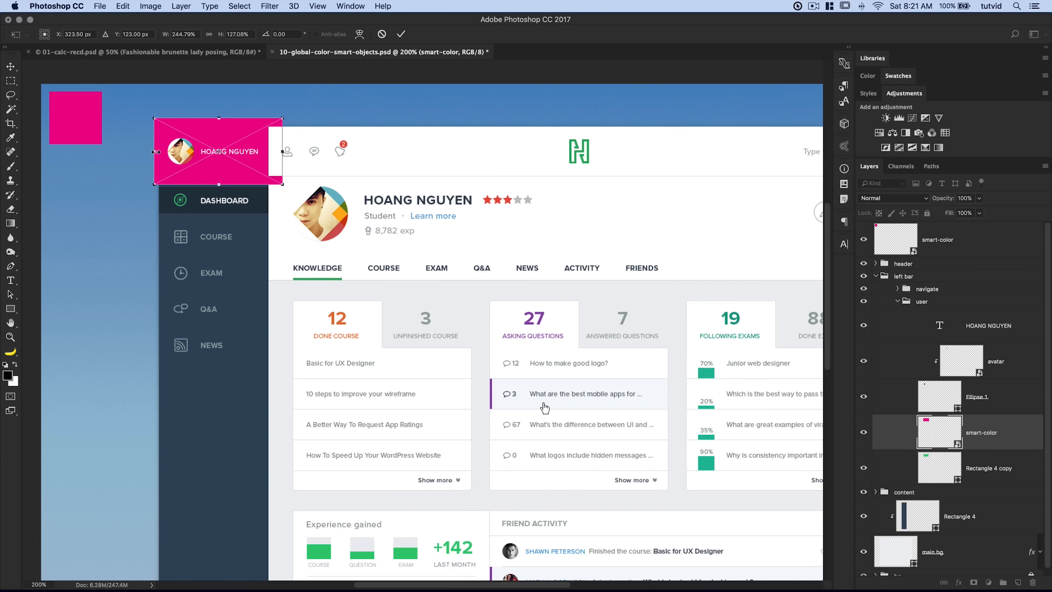
left_click_drag(154, 150, 149, 150)
key("Return")
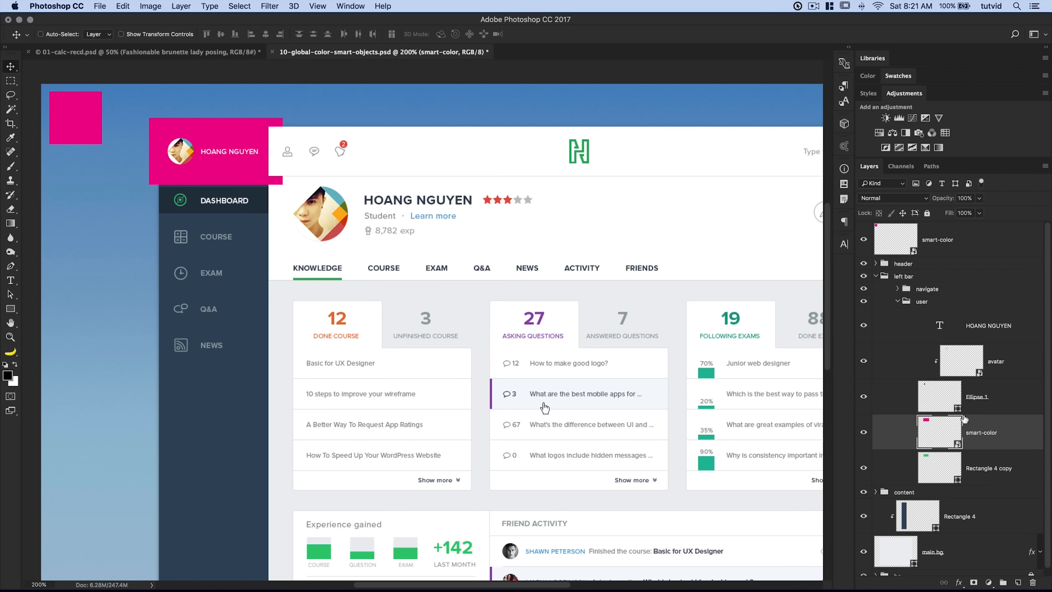
Step: Clip the stretched smart-color copy to the Rectangle 4 copy layer and collapse the left bar group
key("ctrl+alt+g")
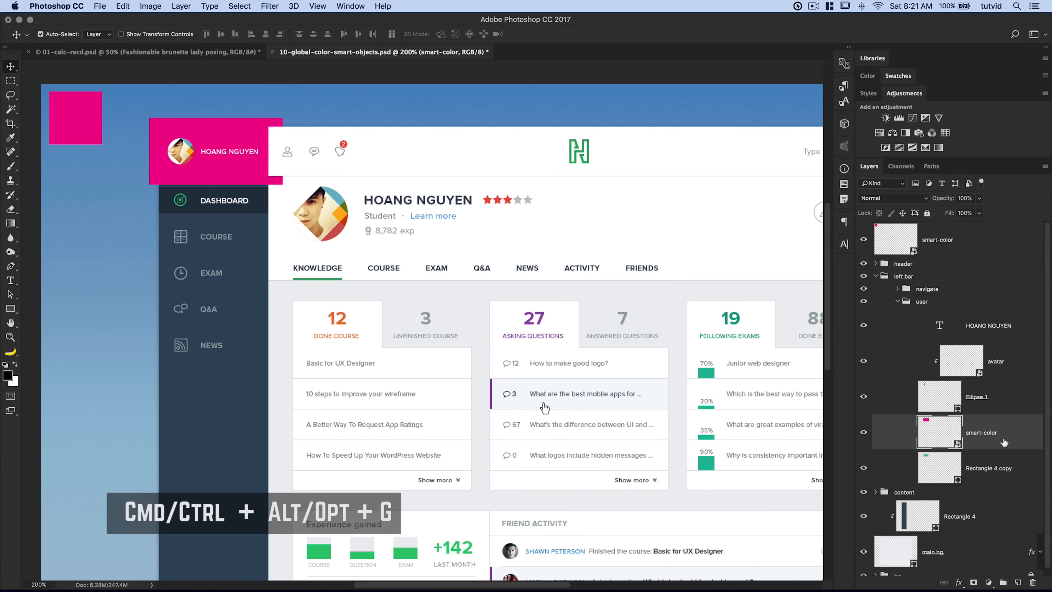
key("ctrl+alt+g")
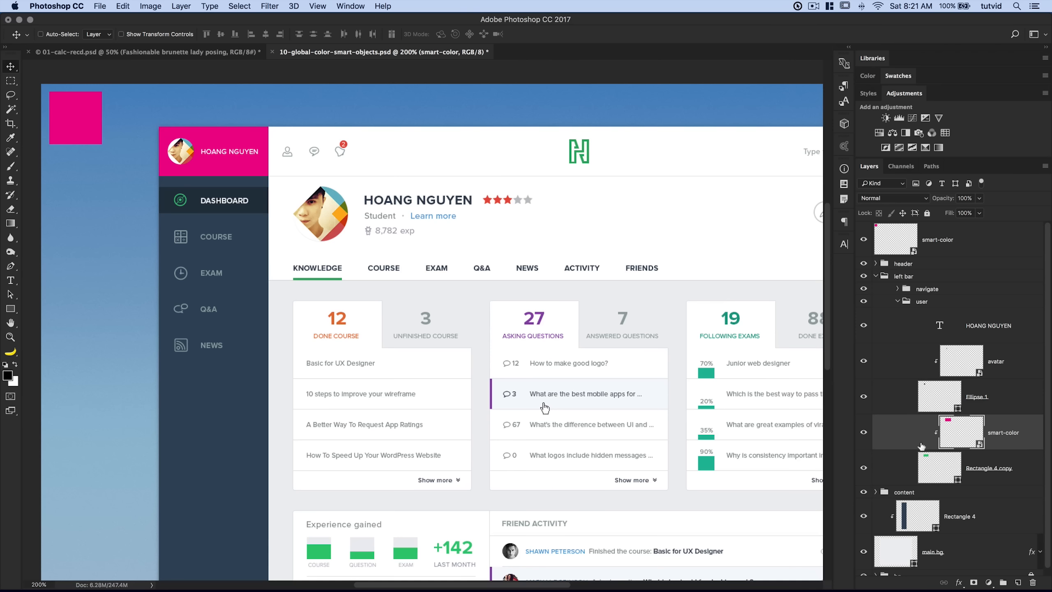
left_click(877, 277)
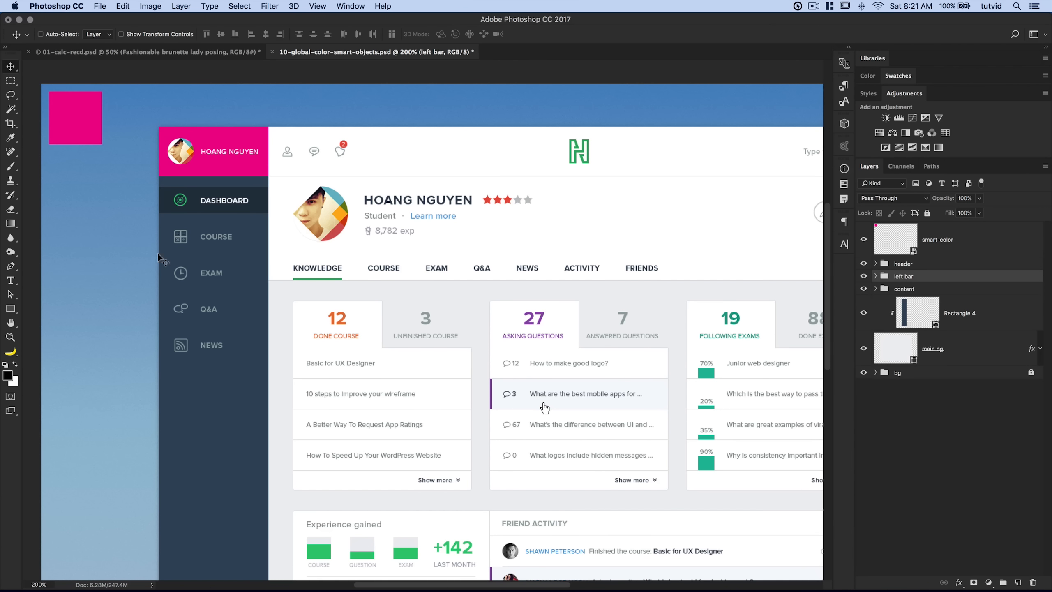
Step: Recolor the sidebar's Dashboard icon with a duplicate of smart-color placed over it and clipped to the icon's Shape 8 layer
left_click(181, 202, "super")
left_click(864, 491)
left_click(864, 491)
left_click(957, 243)
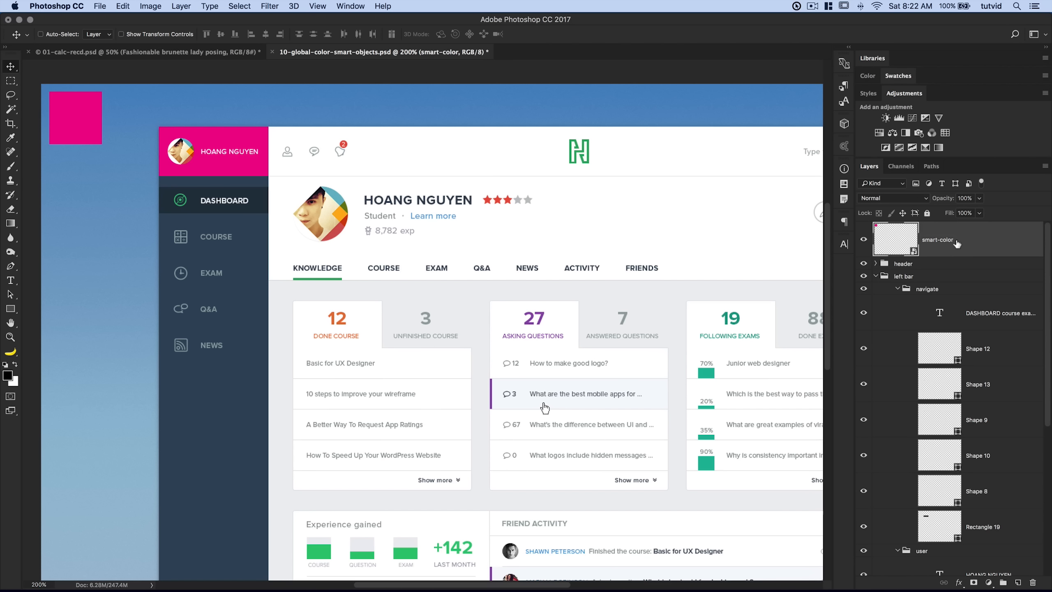
left_click_drag(957, 244, 972, 473)
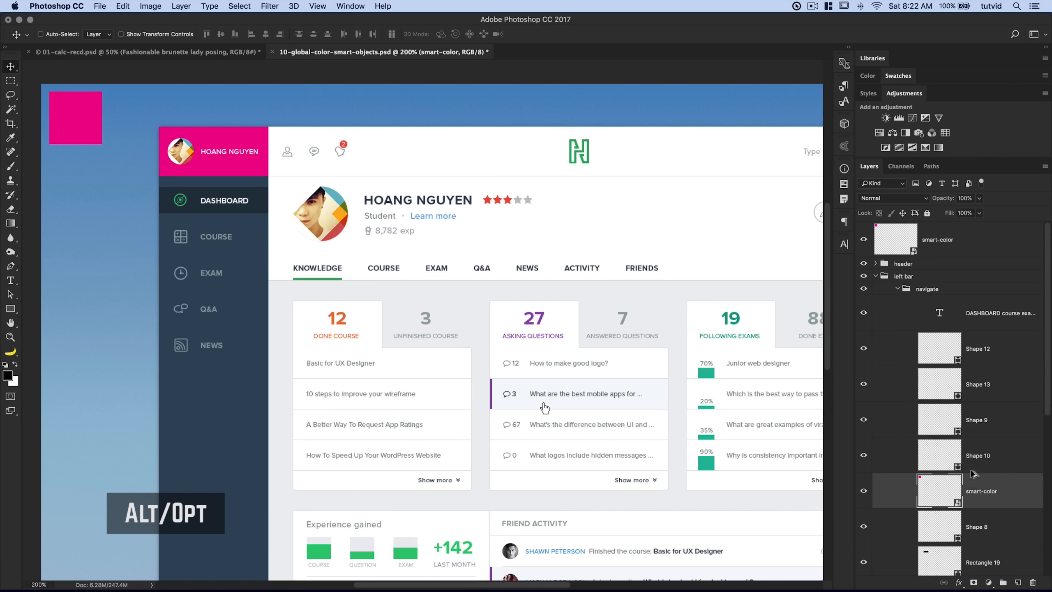
left_click_drag(75, 119, 186, 202)
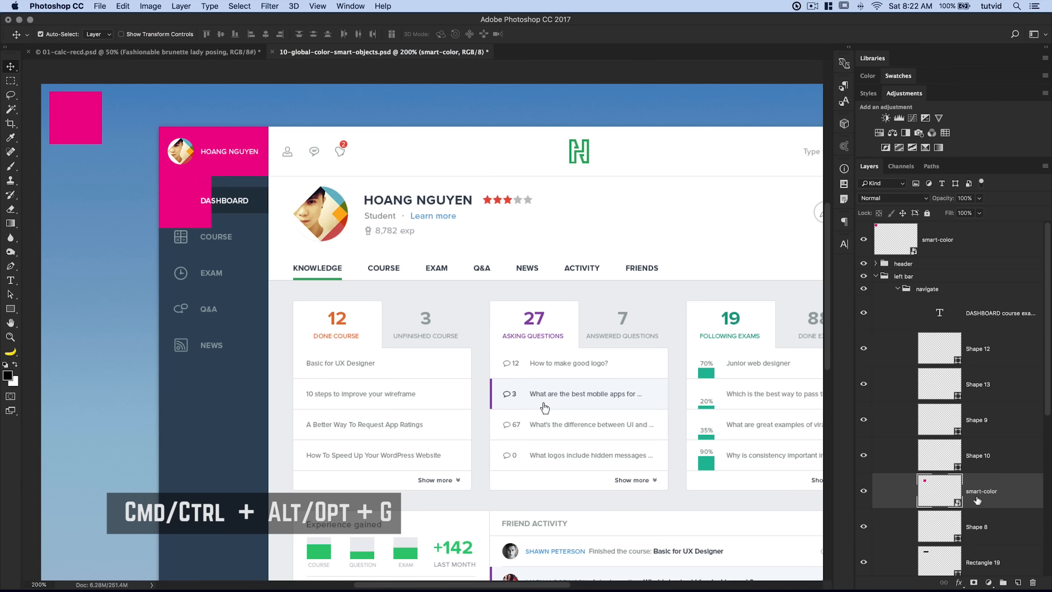
key("super+alt+g")
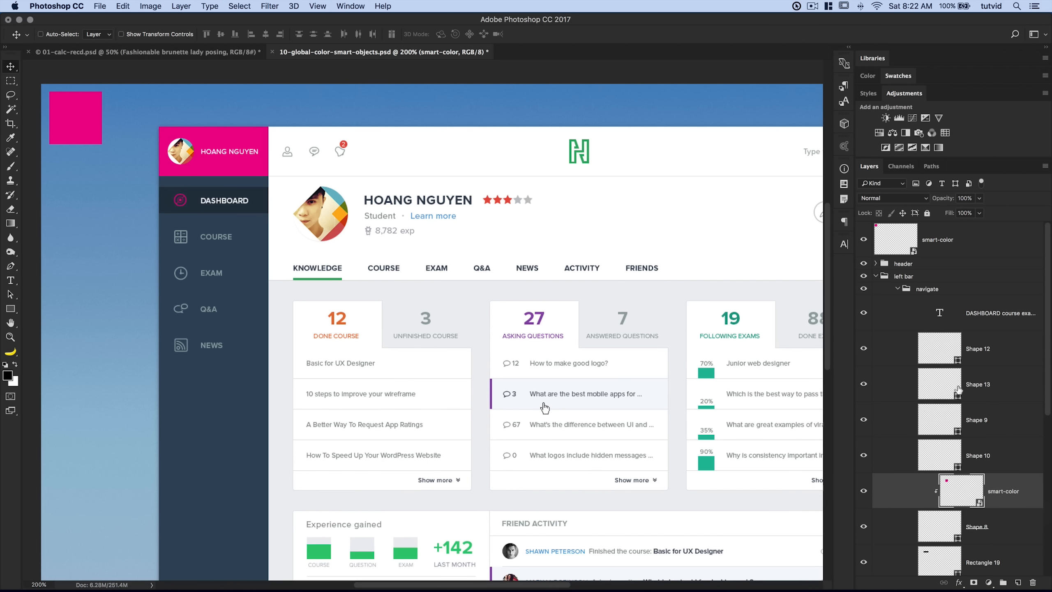
Step: Find the line graph's layer in the Experience per day section and place a duplicate of smart-color directly above it
scroll(529, 407, "down", 10)
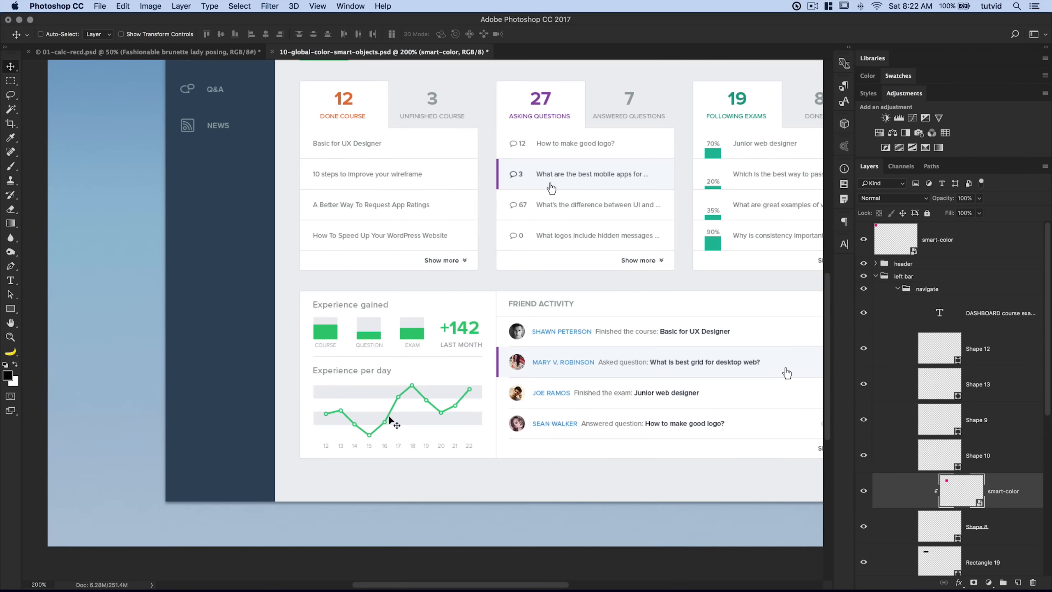
left_click(394, 407, "super")
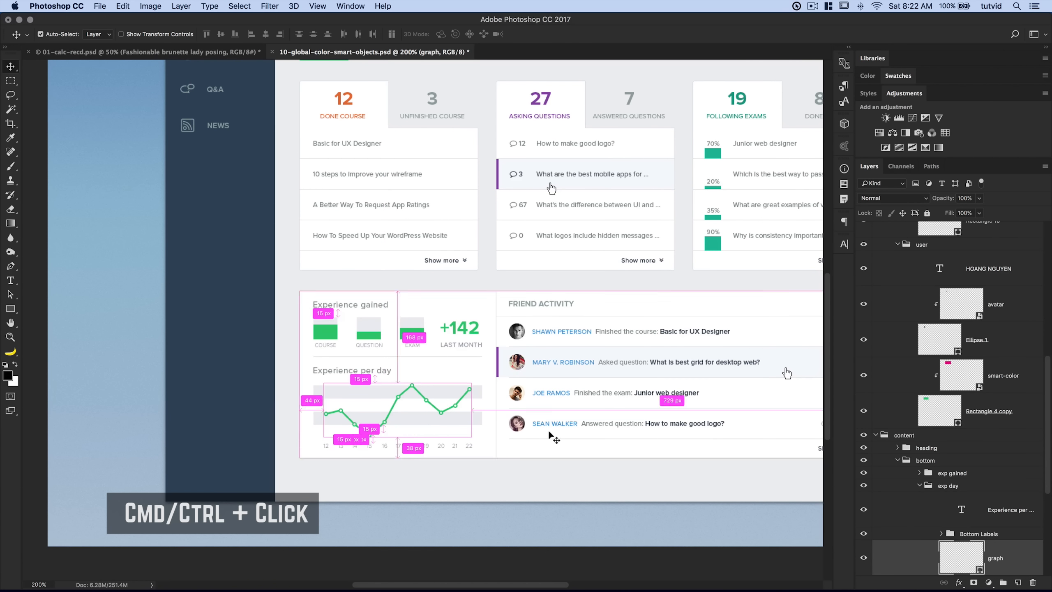
scroll(1001, 543, "down", 10)
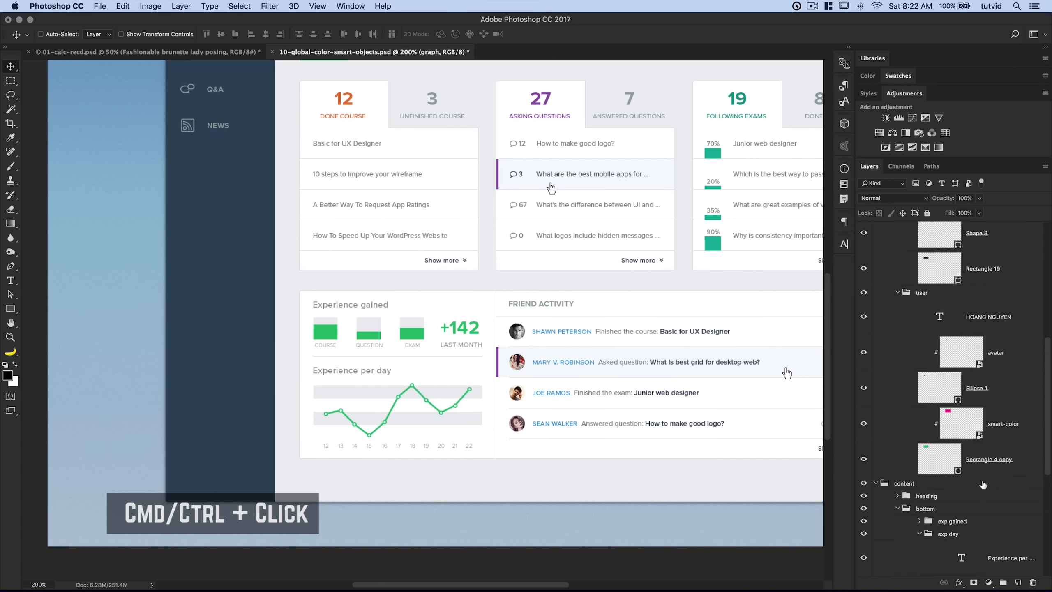
left_click(953, 241)
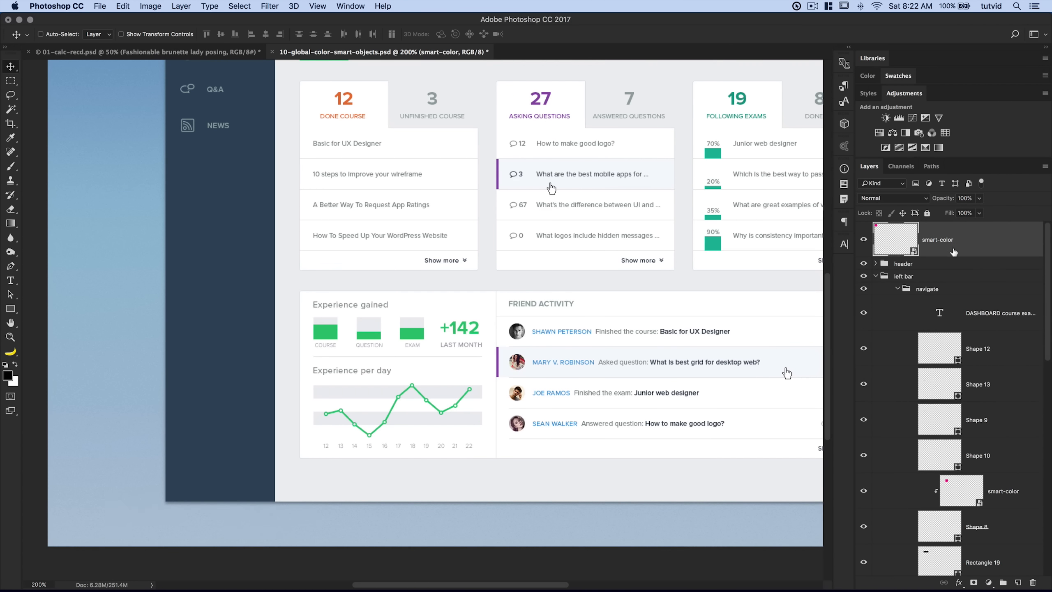
left_click_drag(968, 240, 996, 548)
scroll(994, 543, "down", 5)
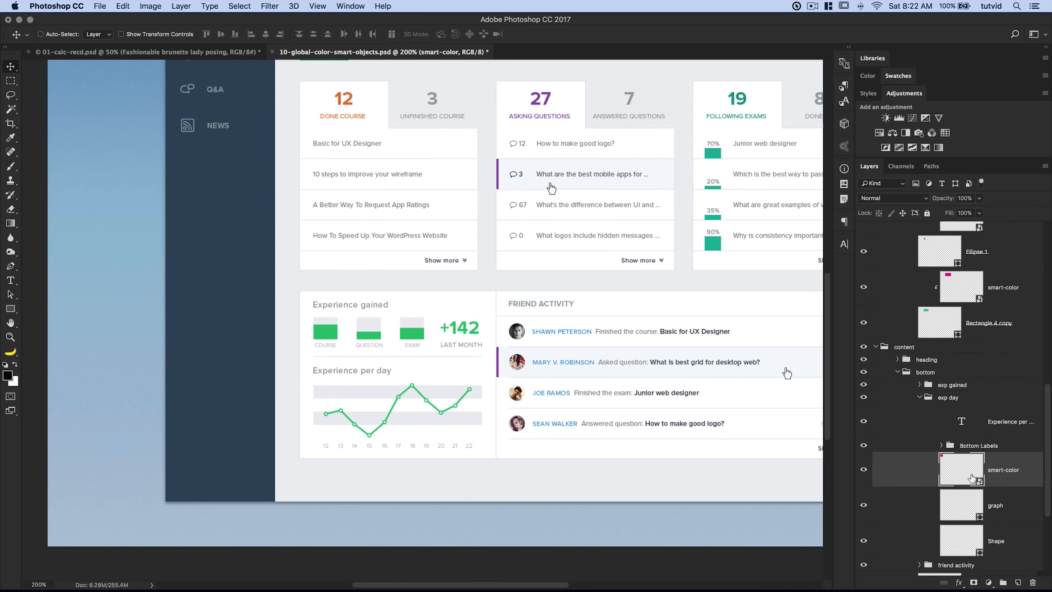
Step: Stretch the smart-color copy over the line graph to about 346% width and 161% height, and clip it to the graph layer
left_click_drag(151, 115, 483, 448)
key("ctrl+t")
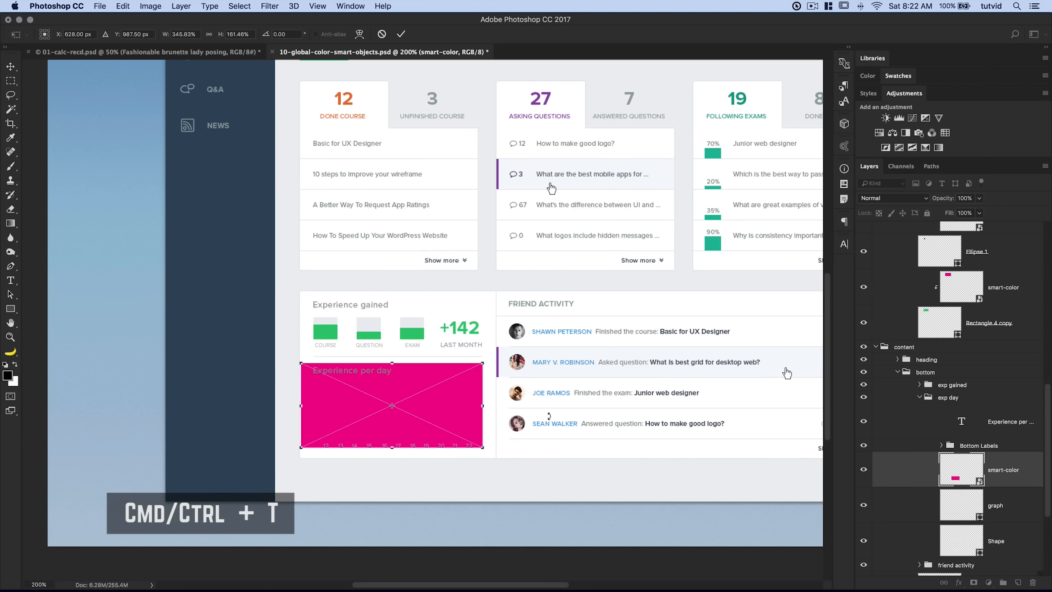
key("Return")
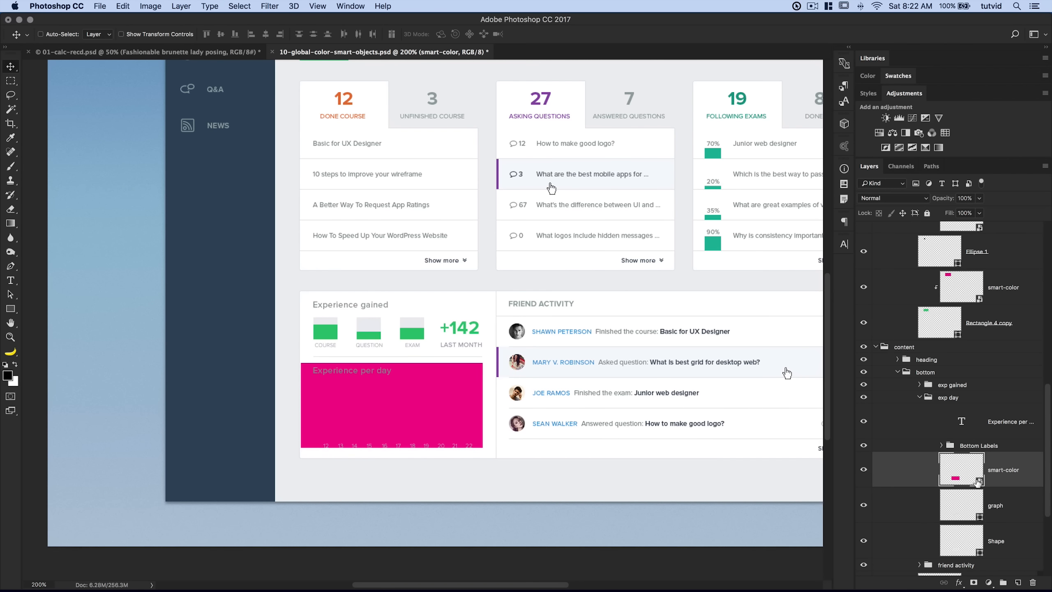
key("super+alt+g")
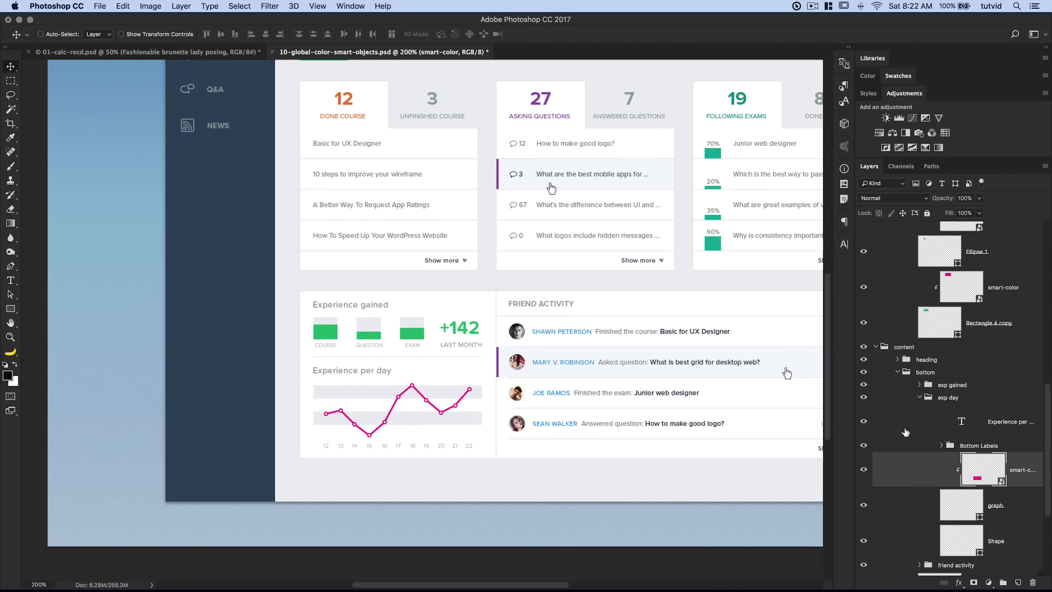
Step: Collapse the content and left bar layer groups
left_click(881, 347)
scroll(886, 335, "up", 5)
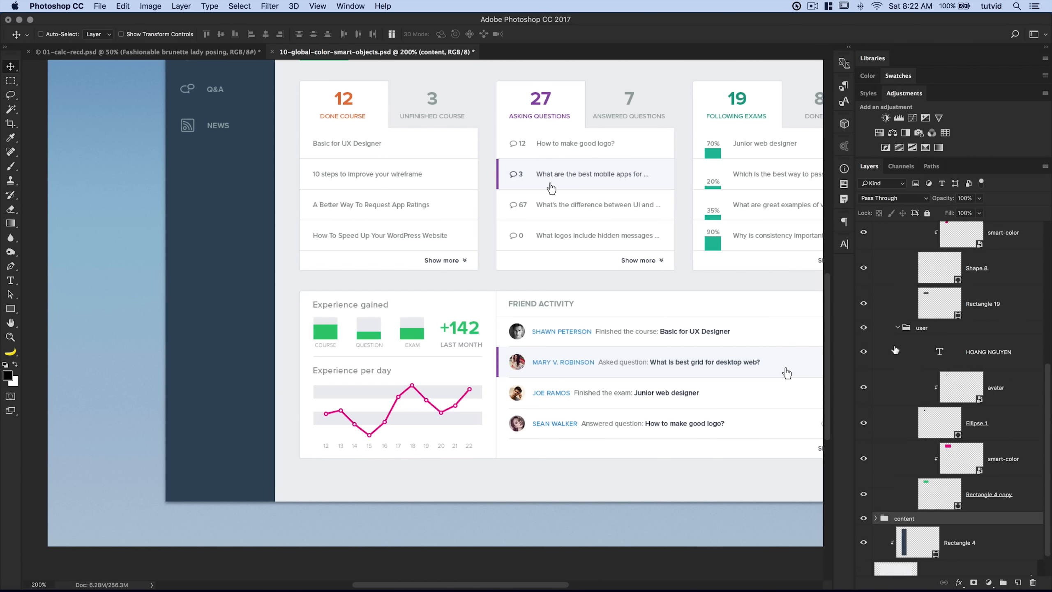
left_click(876, 276)
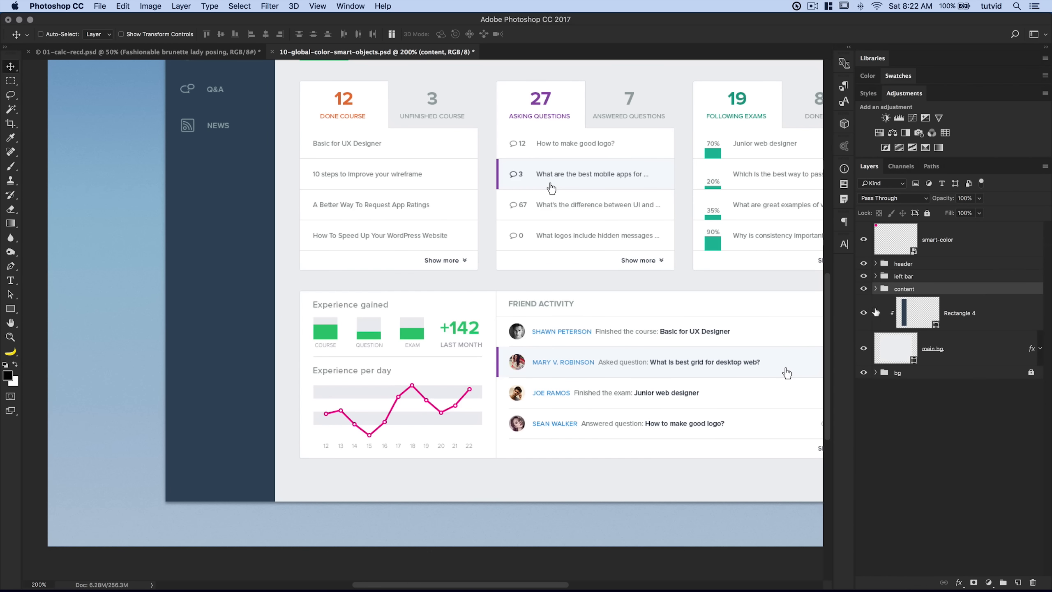
Step: Examine the dashboard mockup up close and as a whole for the recolored elements and the remaining green accents
scroll(637, 138, "up", 5)
scroll(637, 138, "left", 3)
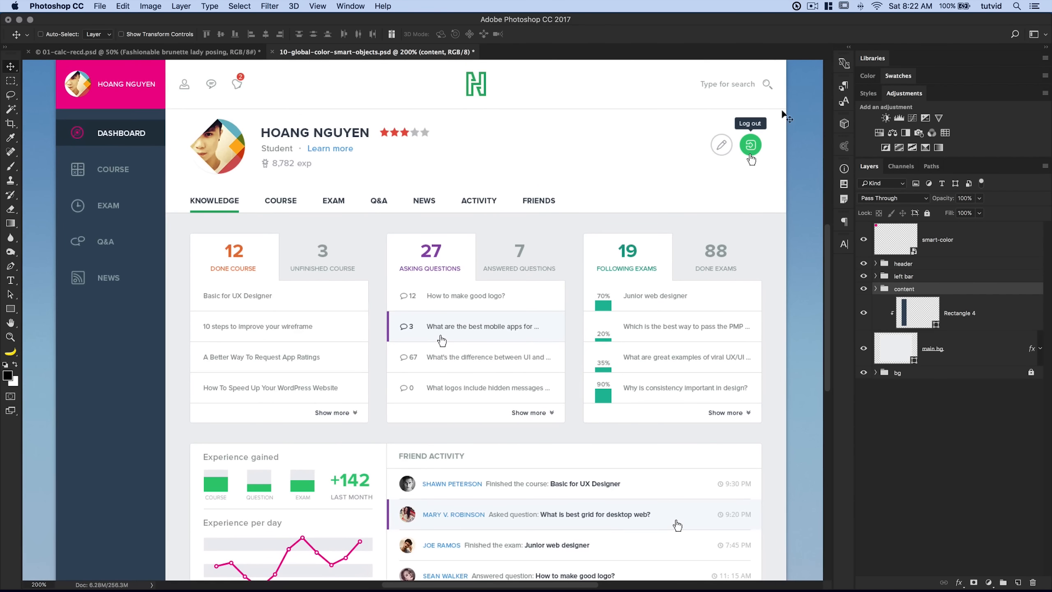
scroll(376, 226, "down", 2)
scroll(376, 227, "left", 1)
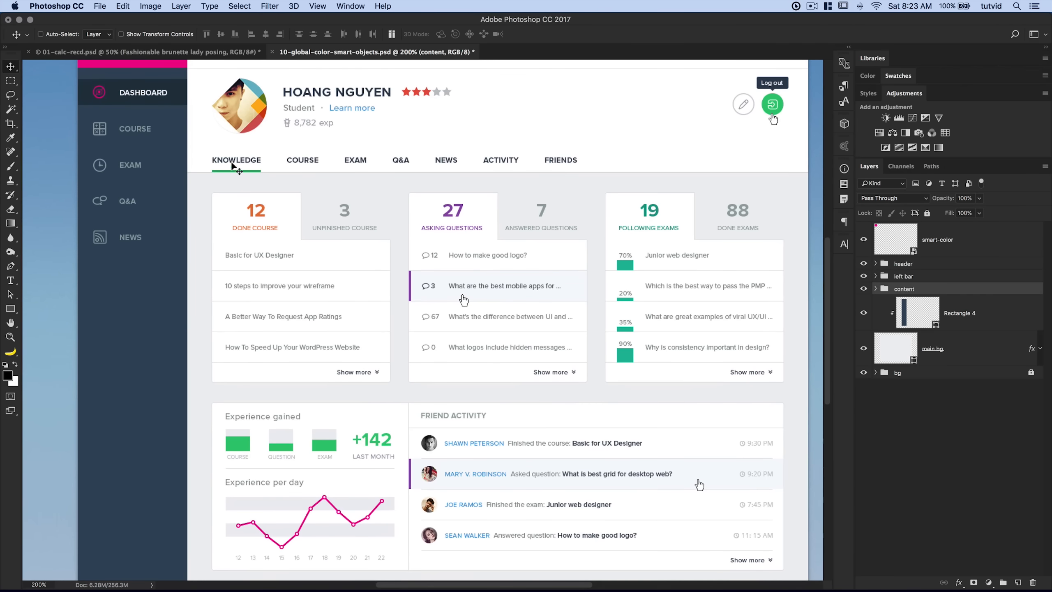
scroll(367, 424, "down", 2)
scroll(368, 423, "right", 3)
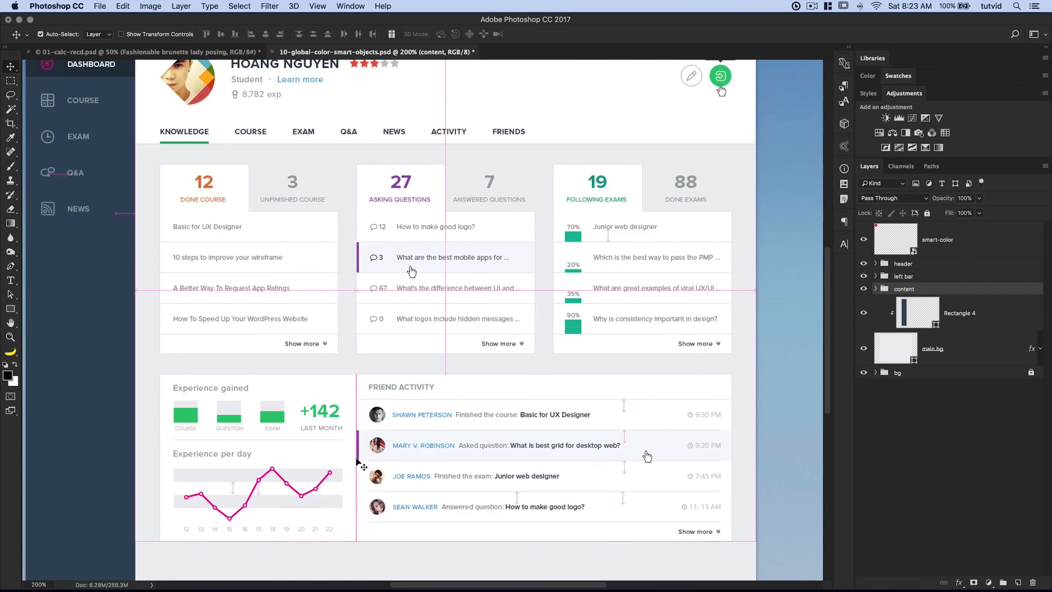
key("super+minus")
key("super+minus")
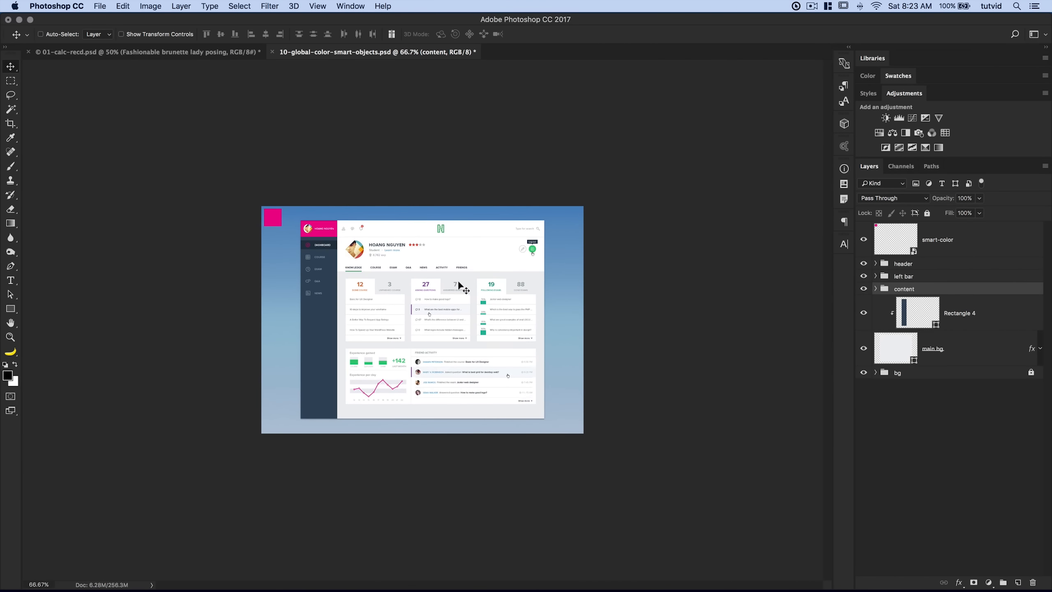
key("z")
left_click(432, 294)
left_click(409, 306)
left_click_drag(408, 307, 494, 274)
key("super+minus")
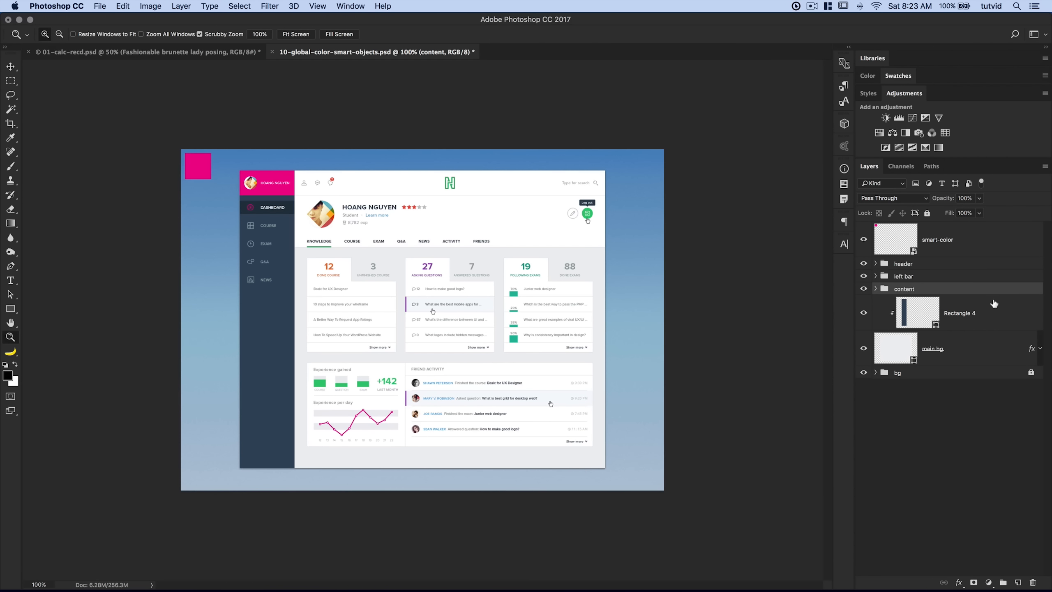
Step: Open the contents of the original smart-color Smart Object and open the color picker for its square's fill
left_click(895, 240)
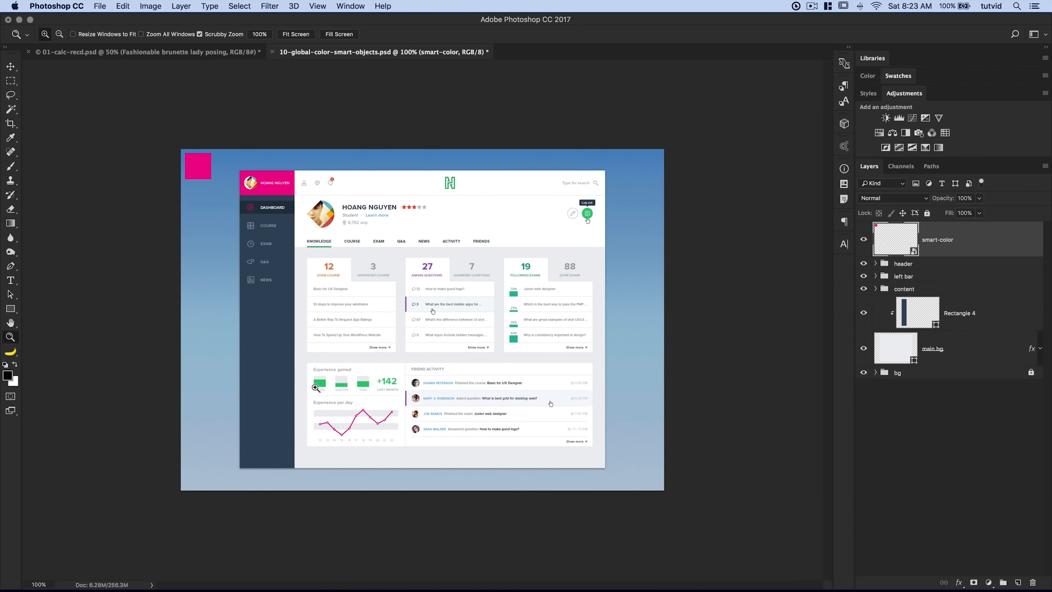
double_click(906, 241)
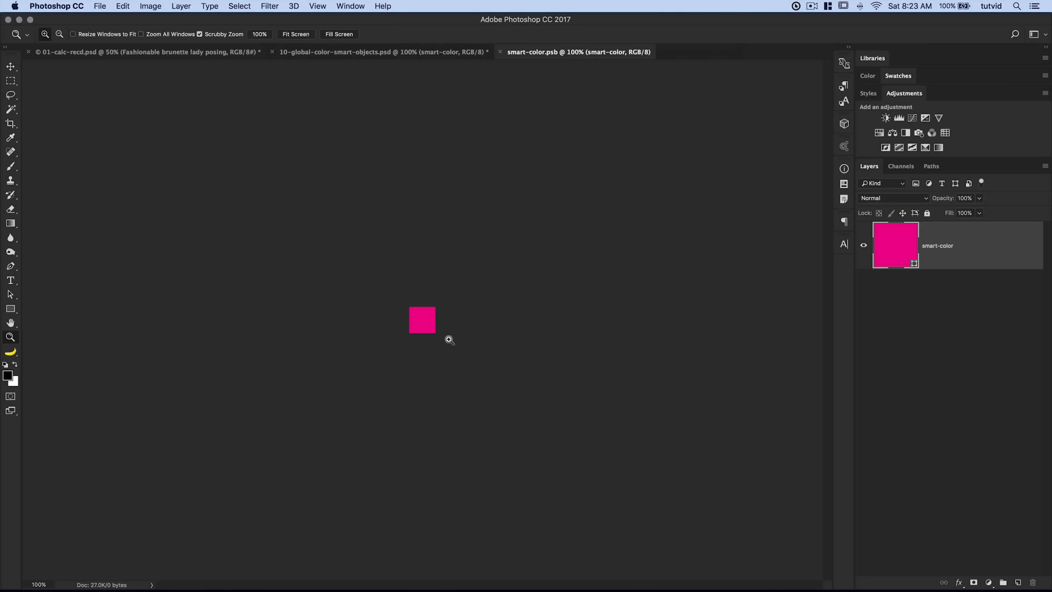
key("v")
key("super+equal")
key("super+equal")
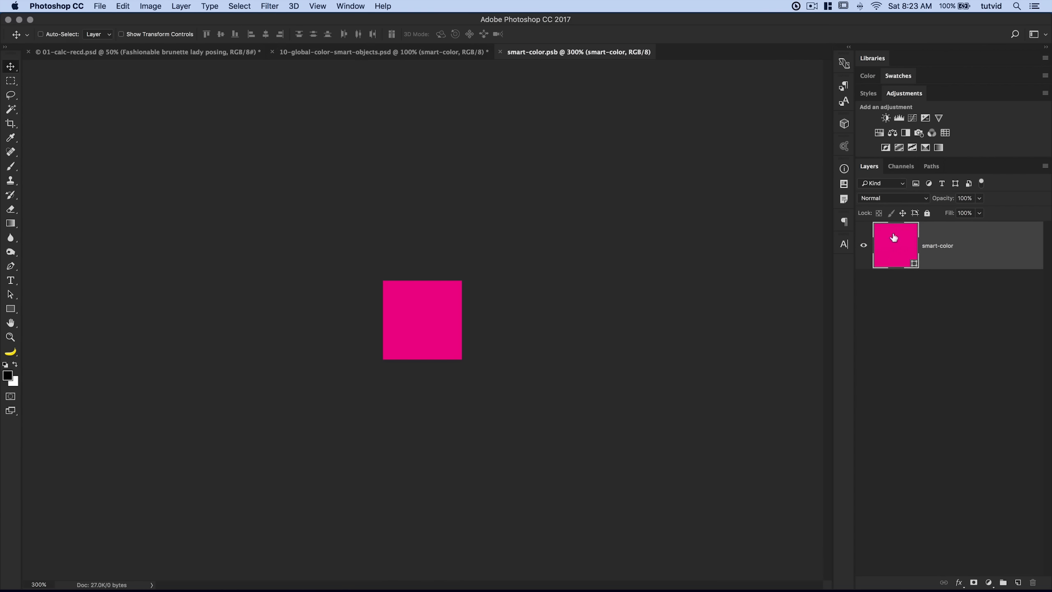
double_click(895, 243)
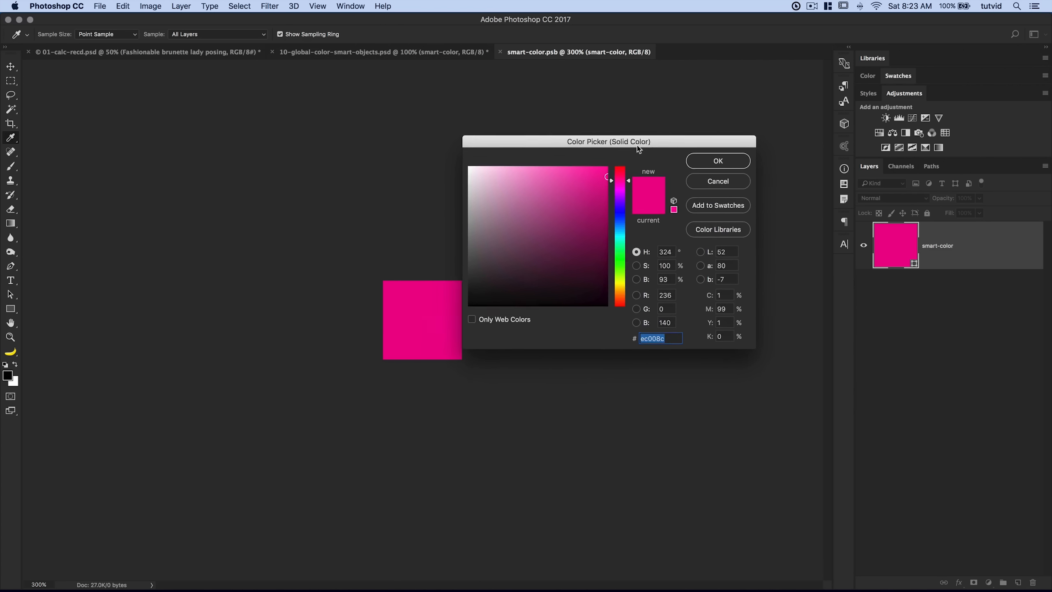